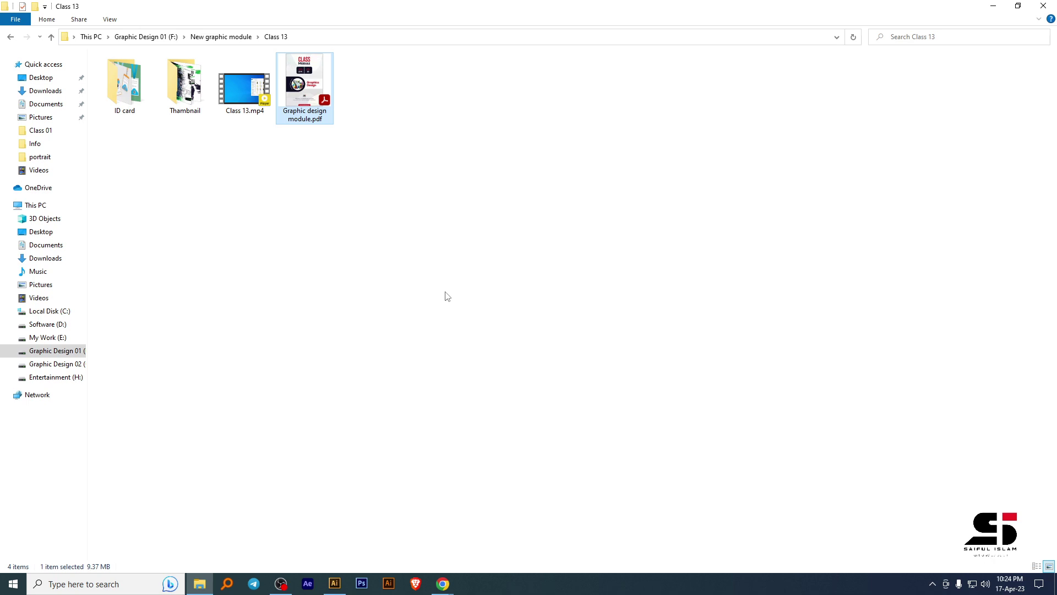
Look through the ID card and Thumbnail folders inside Class 13, and close the folder window.
double_click(140, 97)
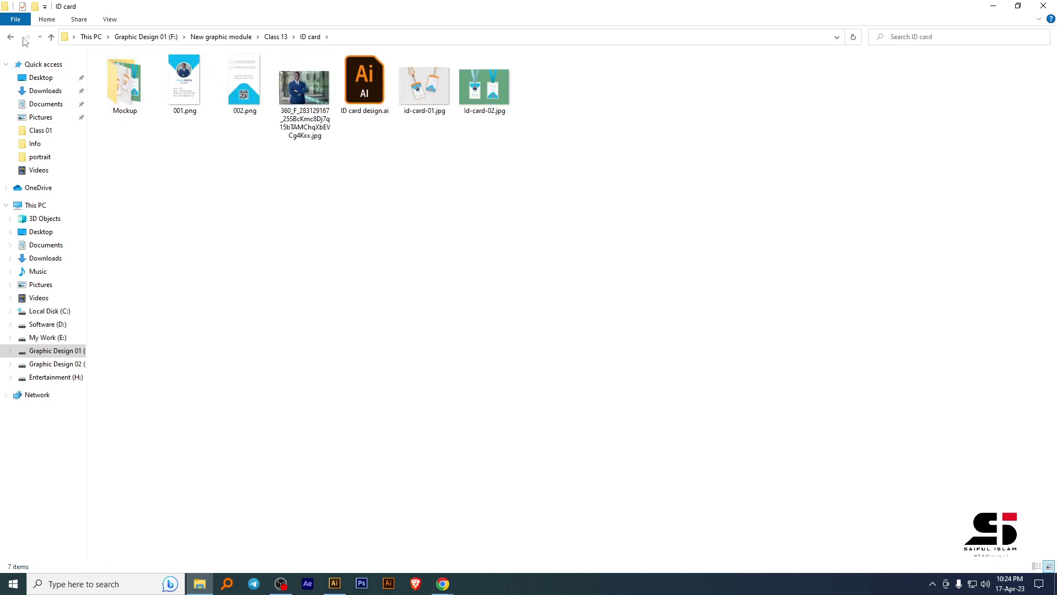
key(alt+Left)
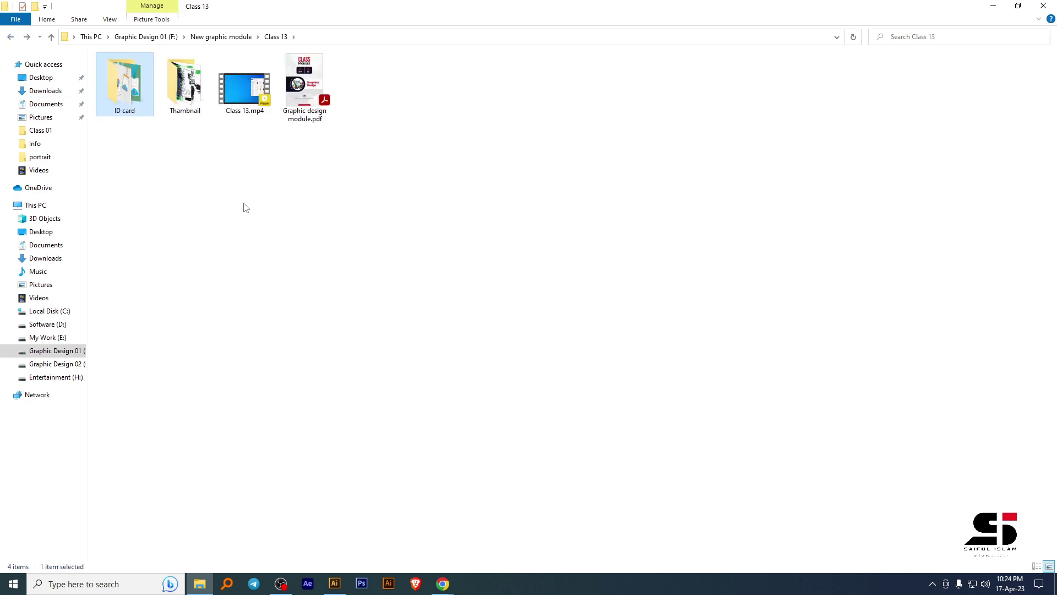
double_click(184, 91)
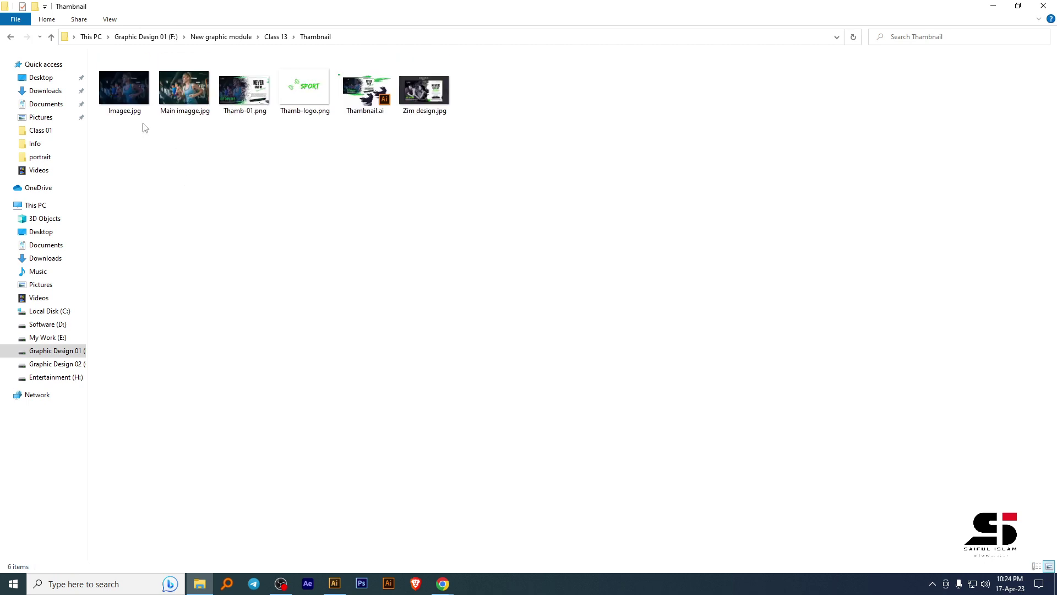
click(11, 37)
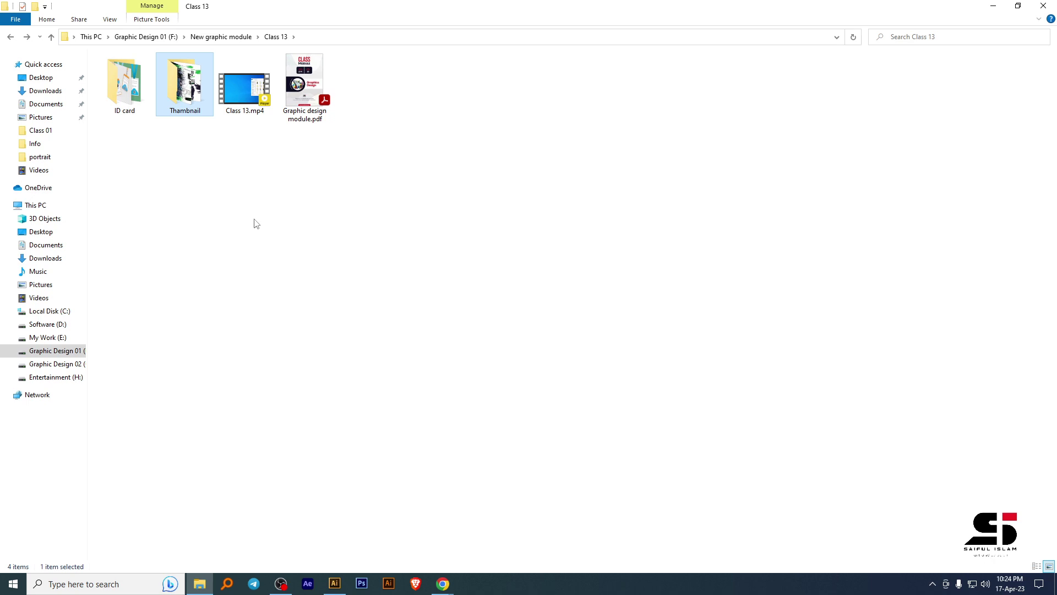
click(138, 99)
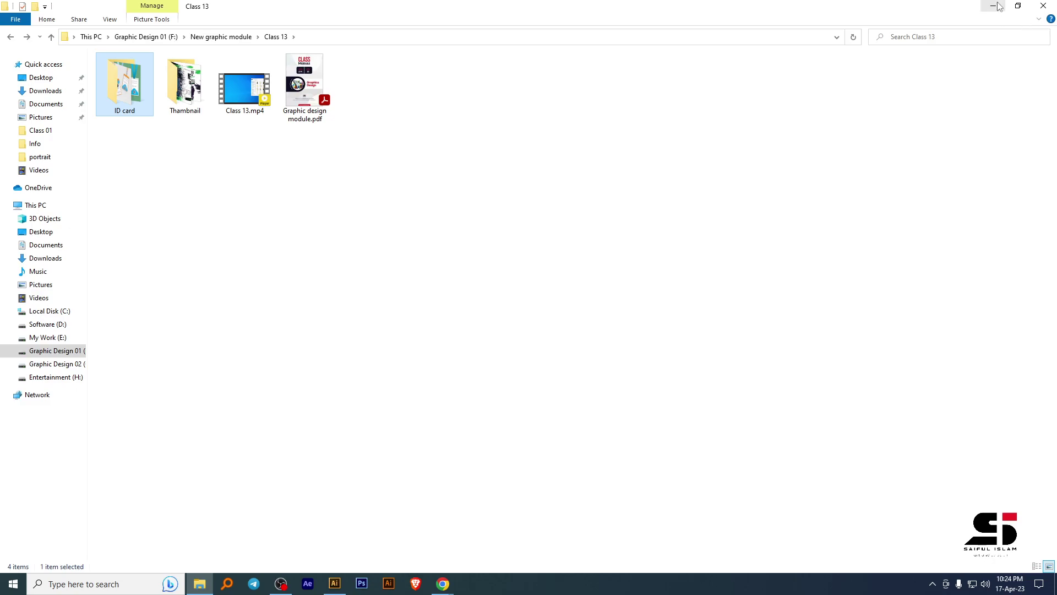
click(1043, 6)
right_click(436, 168)
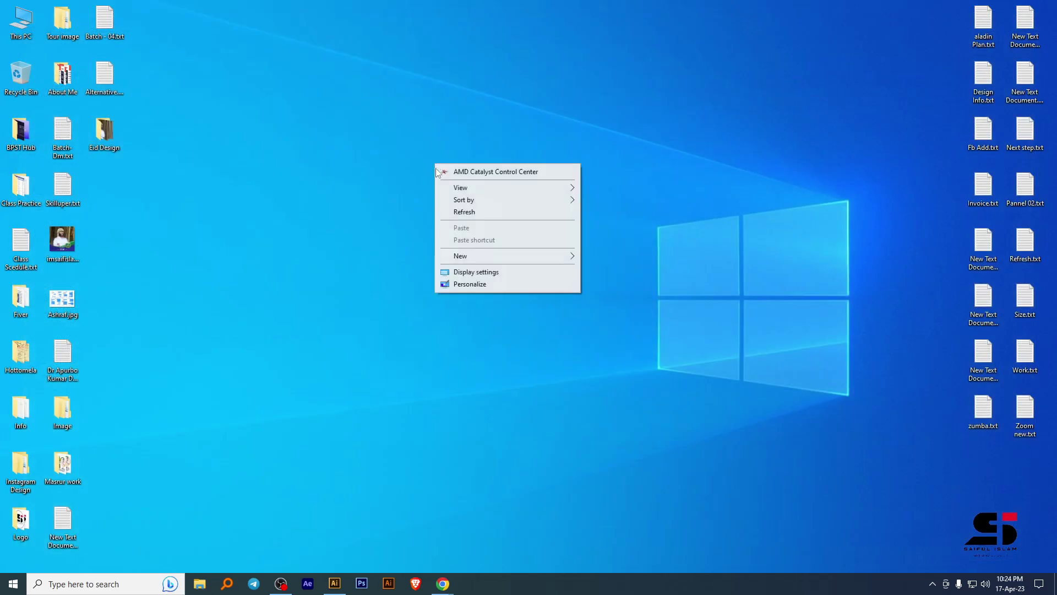
click(457, 211)
Switch to the Google Meet call in Chrome, disallow everyone from turning on their microphone in the host controls, and minimize the window.
mouse_move(443, 583)
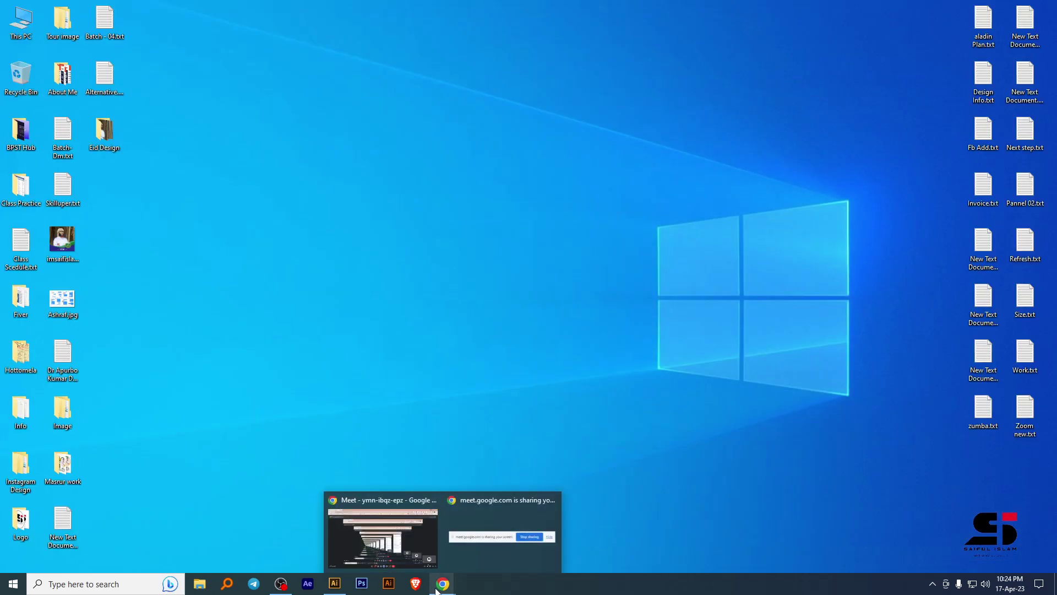
click(392, 545)
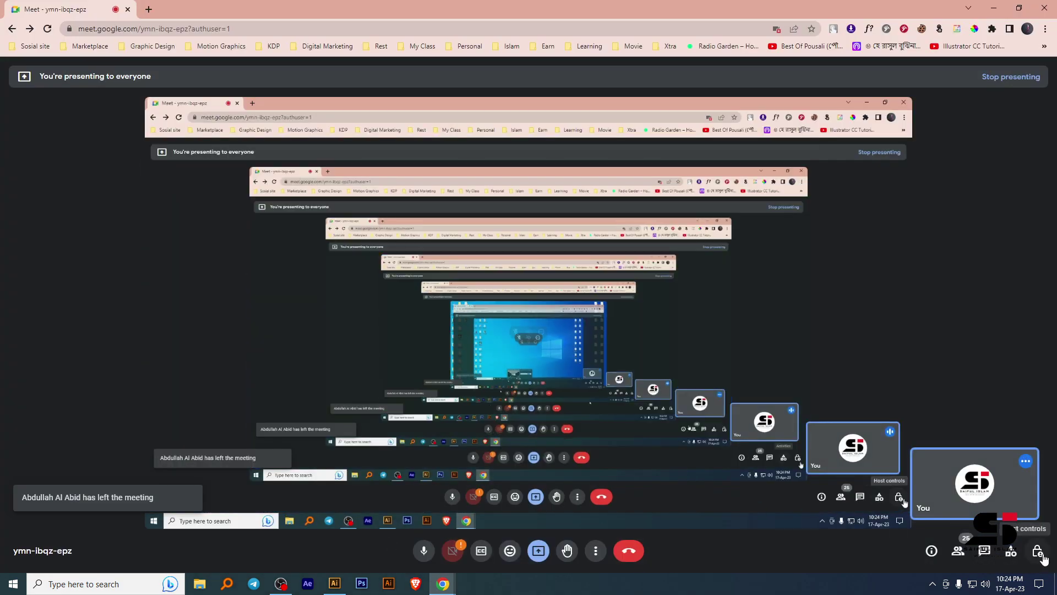
click(1037, 551)
click(1021, 329)
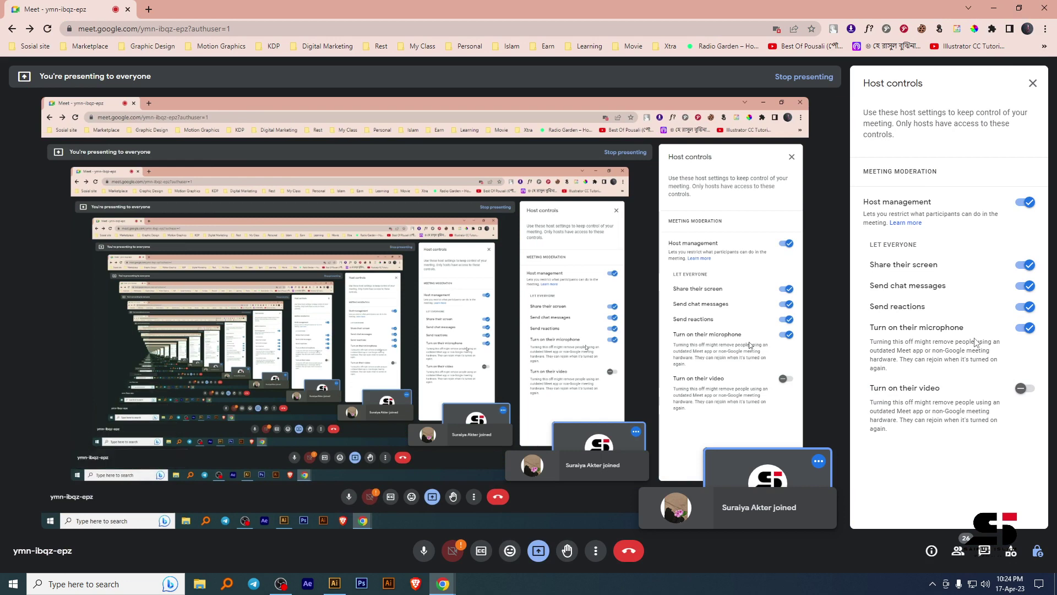
click(1027, 328)
click(1032, 82)
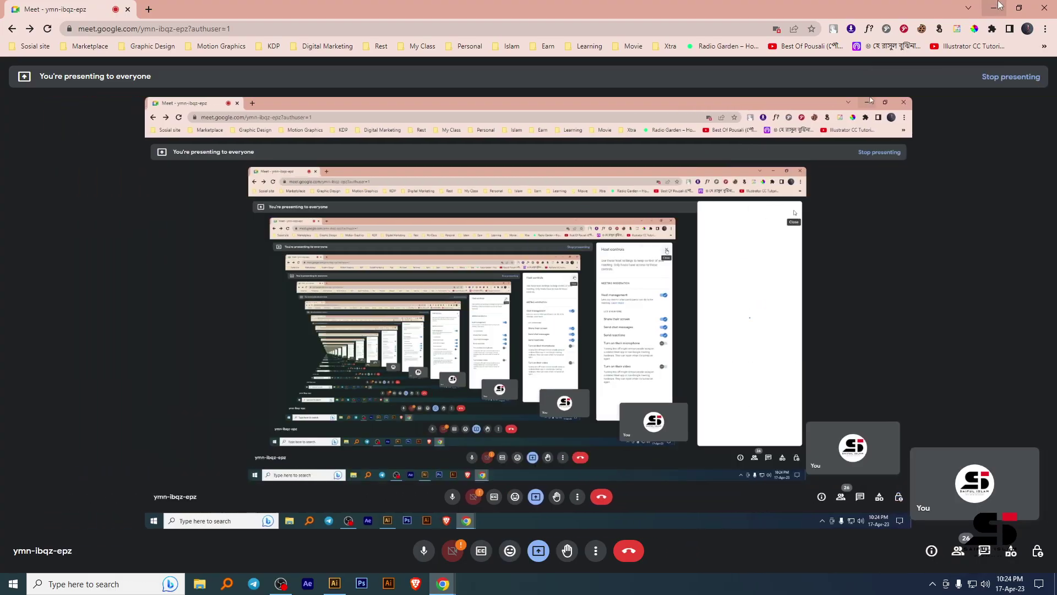
click(996, 7)
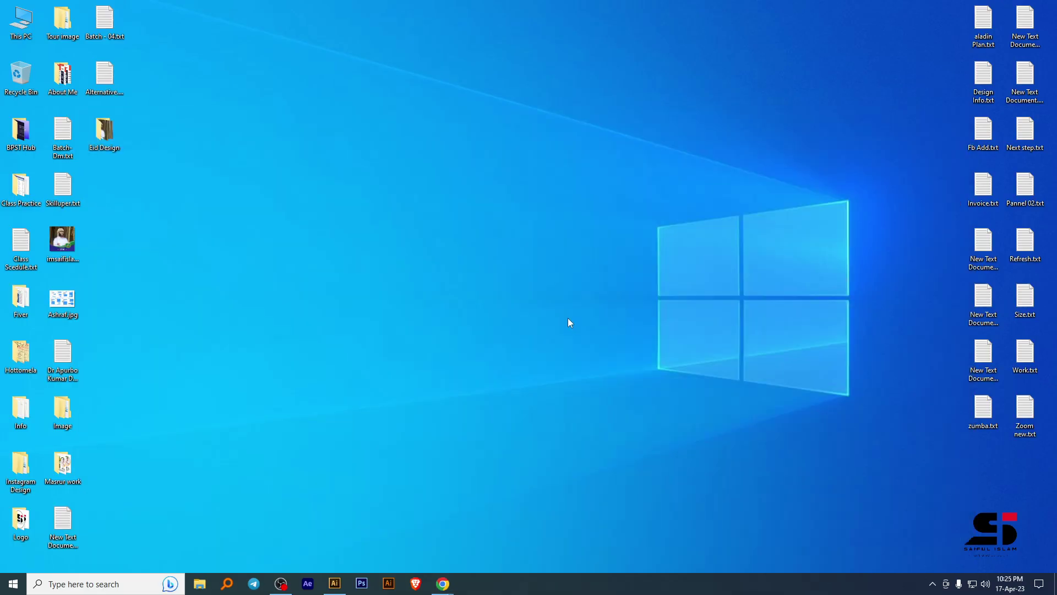
right_click(470, 220)
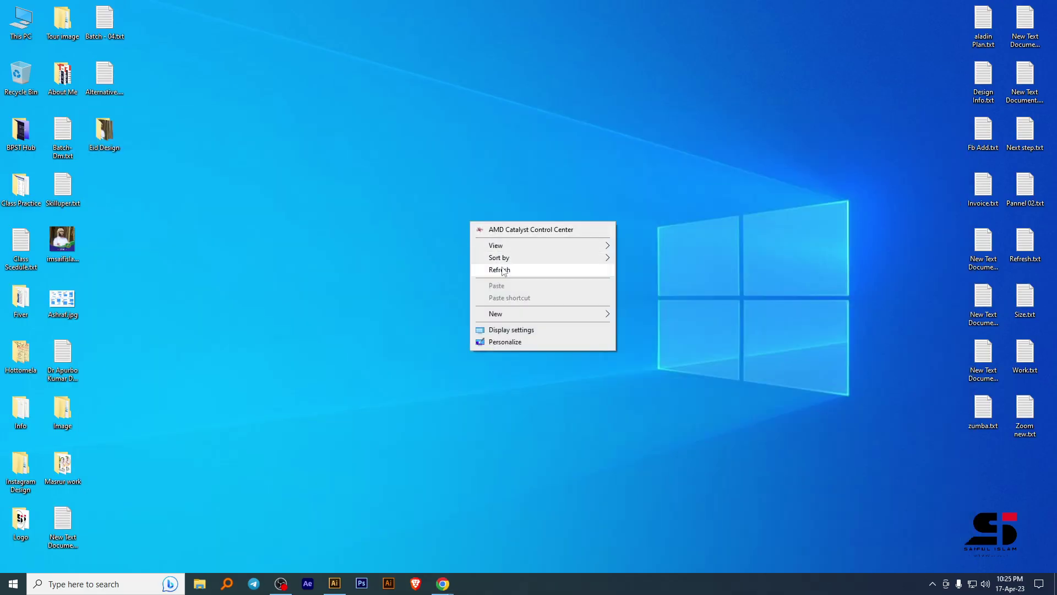
click(504, 267)
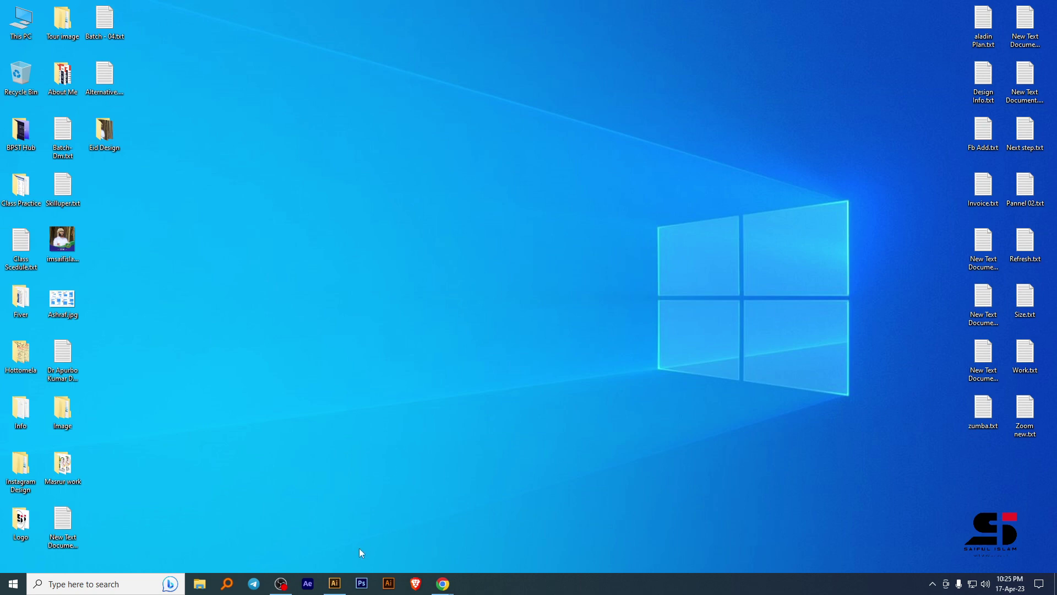
Switch back to Chrome and search Google in a new tab for "id card design size".
mouse_move(442, 584)
click(379, 525)
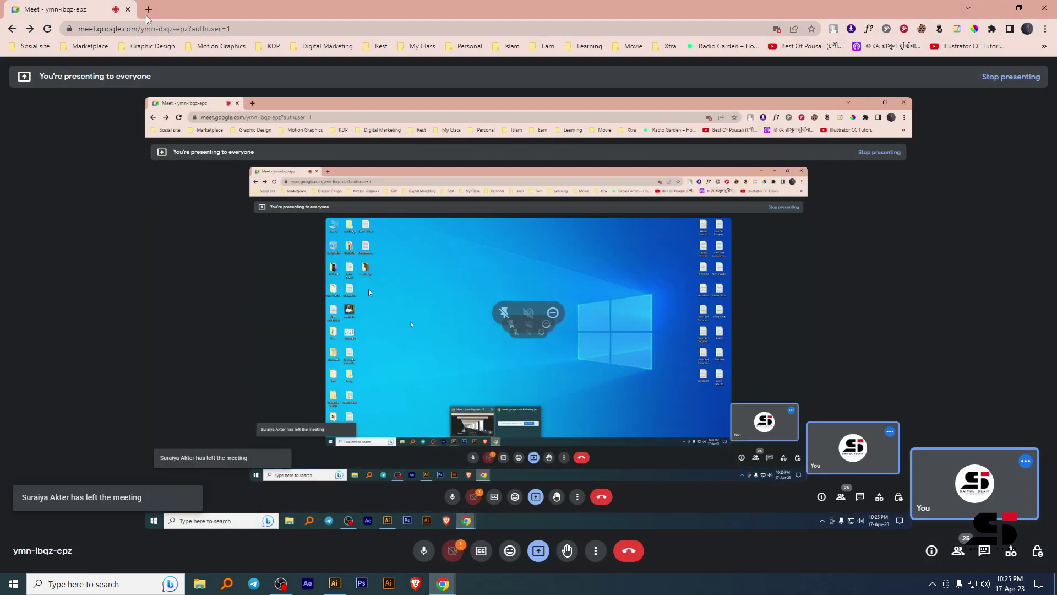
click(148, 10)
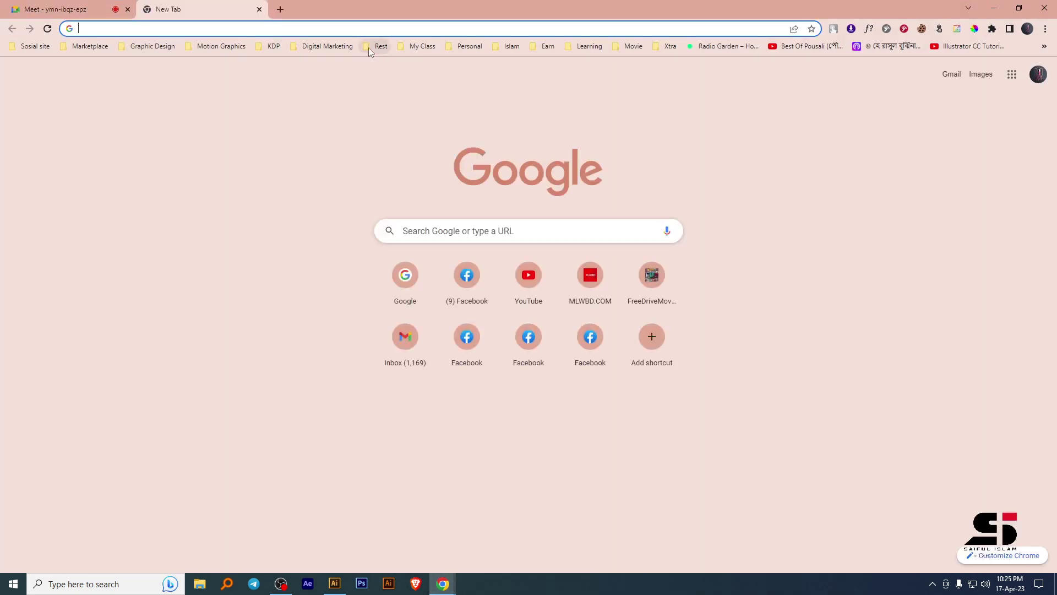
text(g)
key(Return)
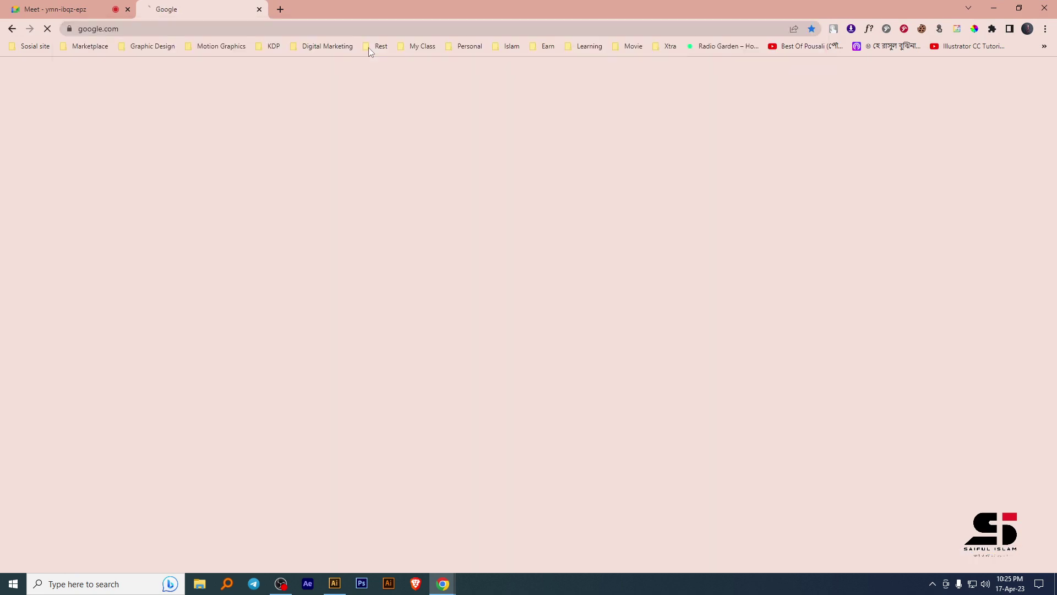
text(id card)
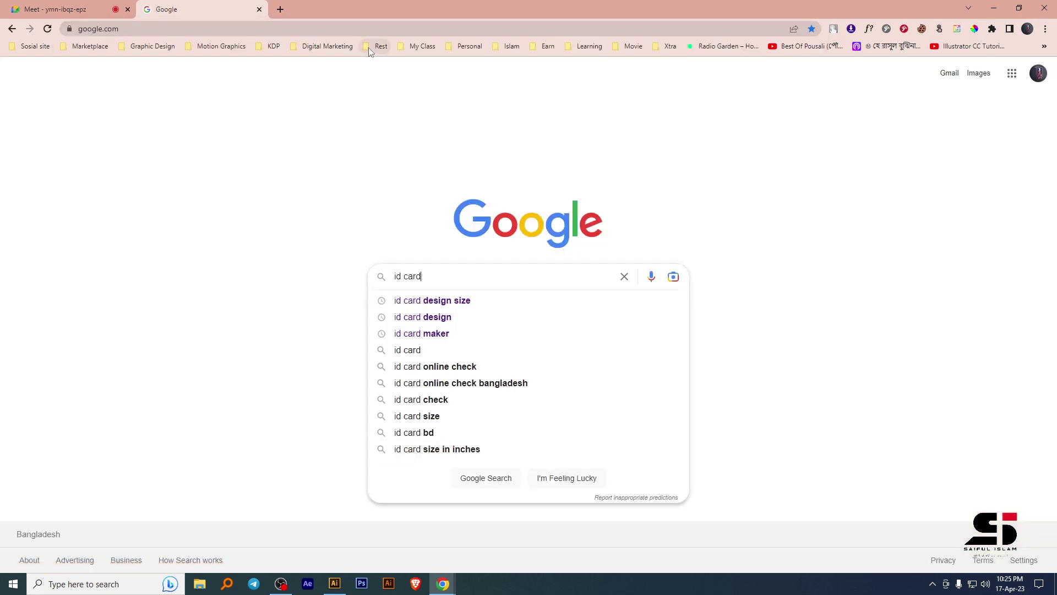
key(Down)
key(Return)
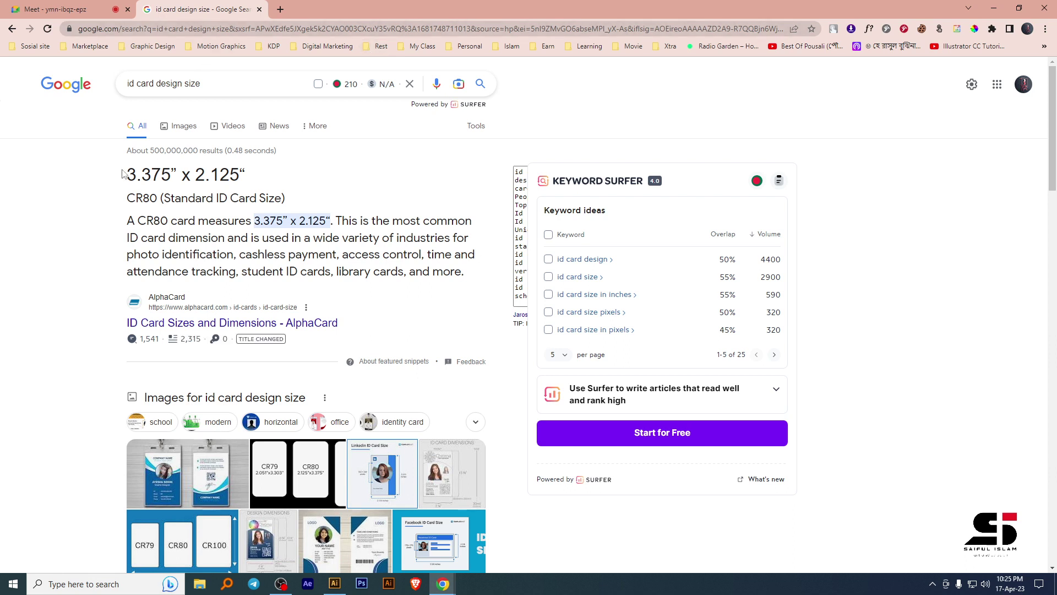
Highlight the standard ID card dimensions and their CR80 description in the featured search result.
drag(126, 177, 283, 193)
drag(165, 200, 282, 198)
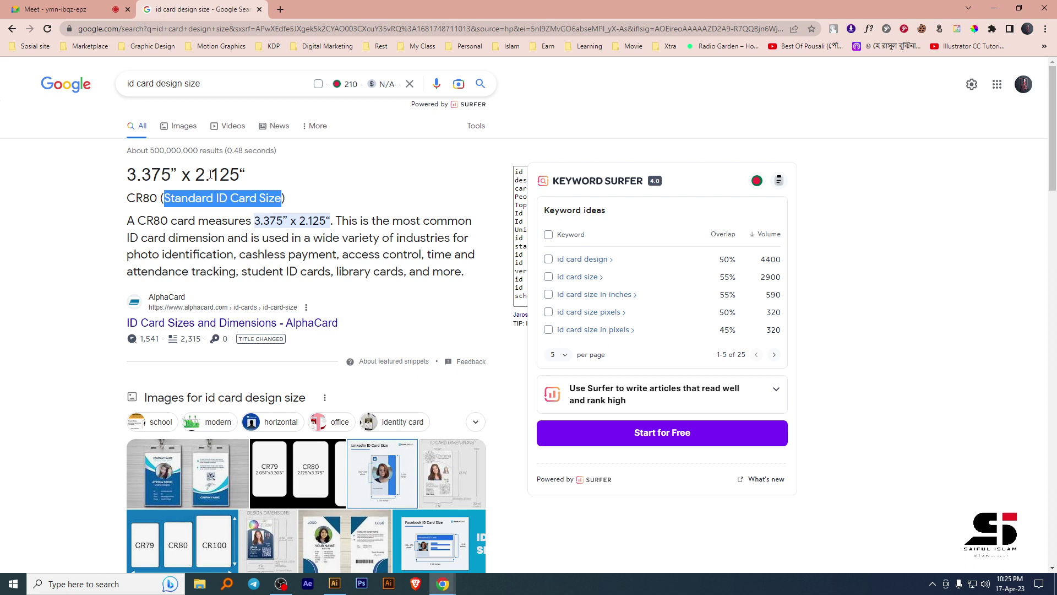
click(348, 173)
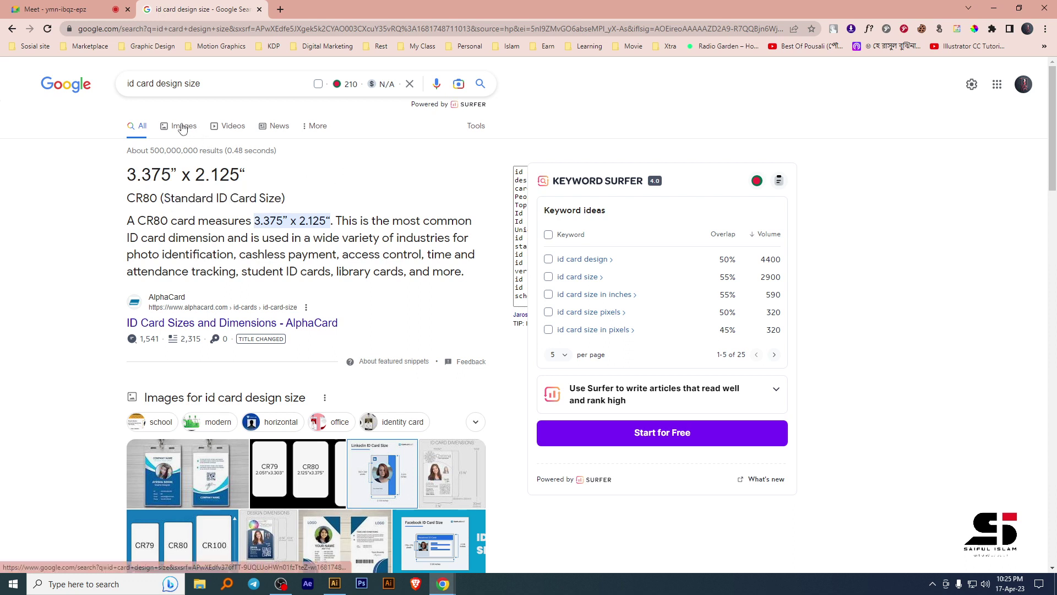
Look through the image results for ID card size diagrams and return to the general search results.
click(183, 127)
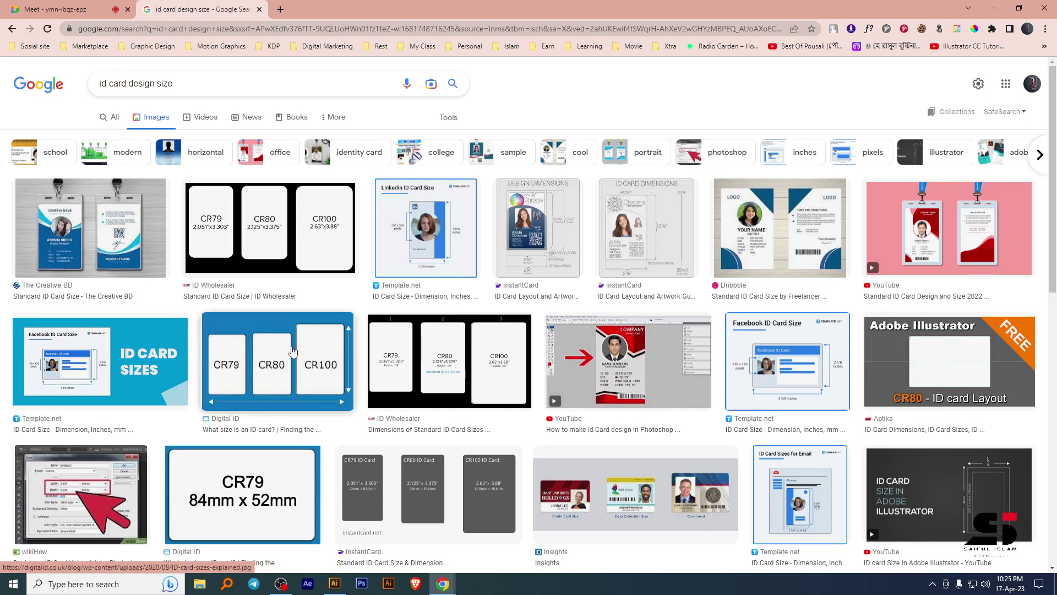
scroll(235, 447, down, 2)
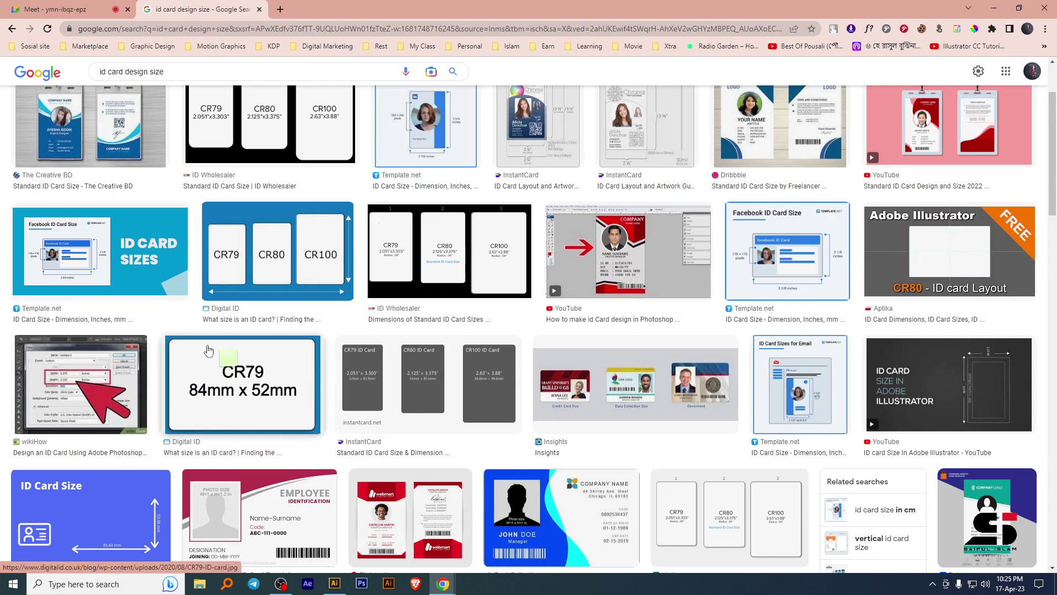
mouse_move(293, 379)
scroll(292, 379, down, 3)
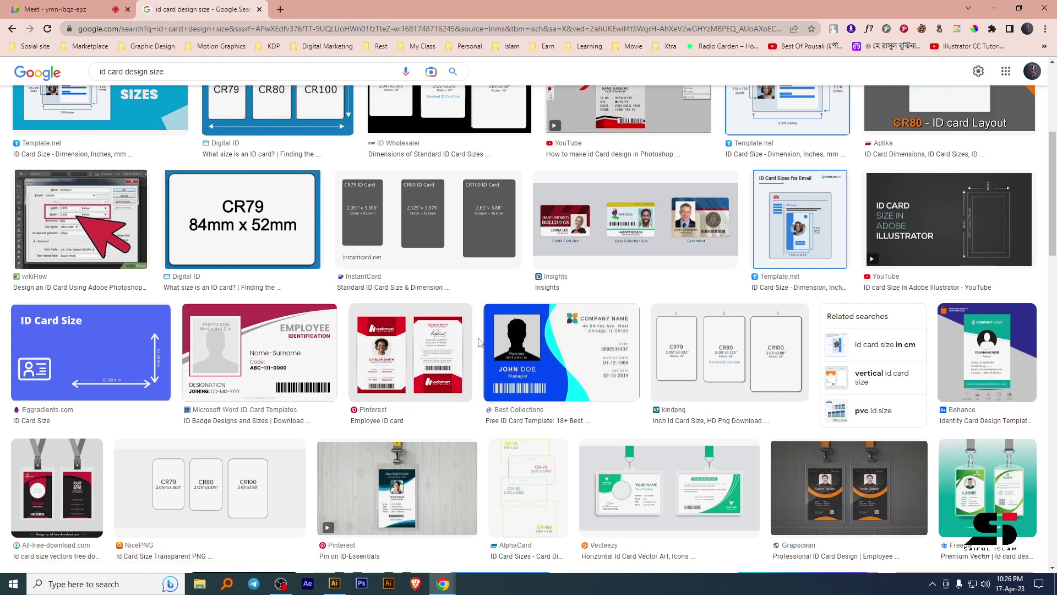
scroll(478, 342, up, 5)
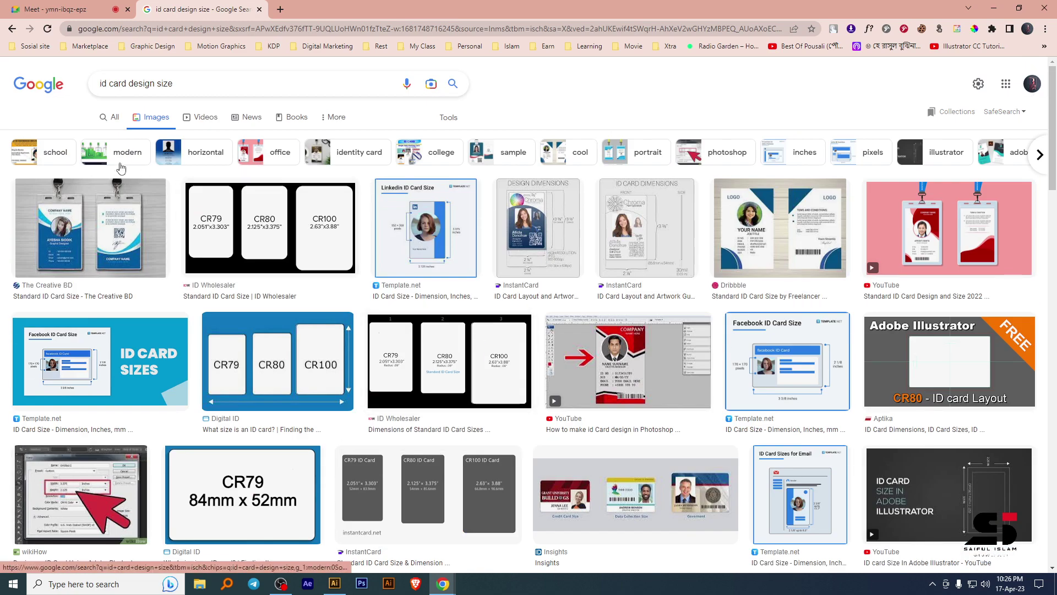
click(113, 118)
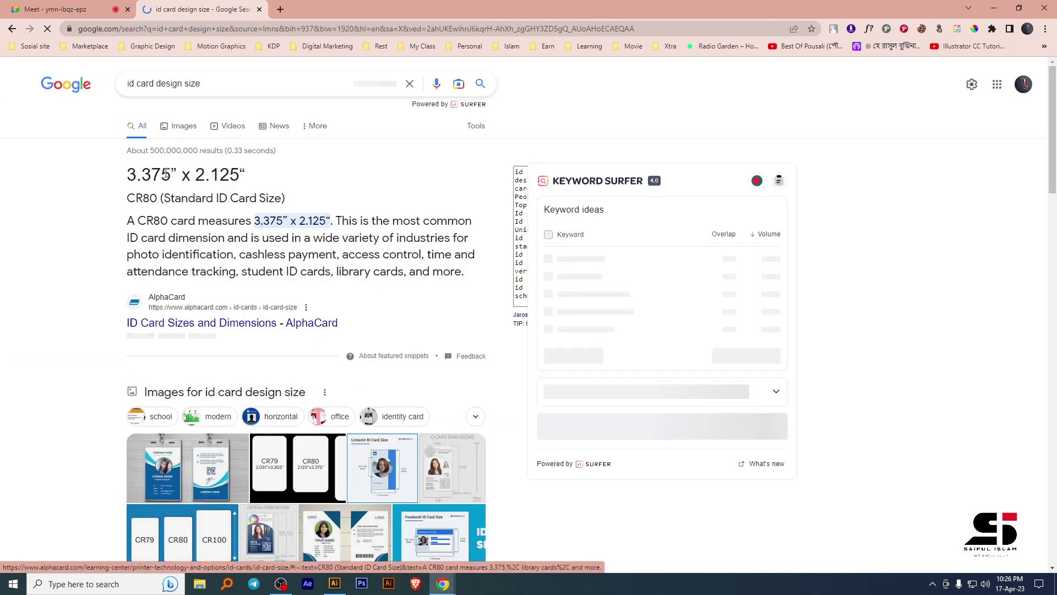
Take the 3.375 dimension from the search result, switch to Illustrator, and start a rectangle with width 3.375 in.
drag(171, 175, 128, 176)
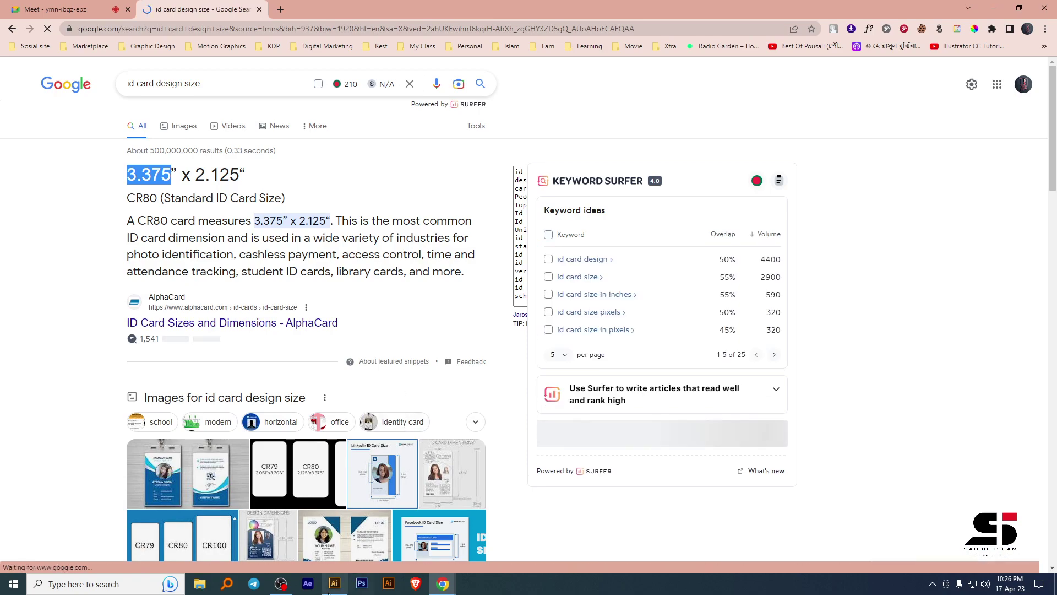
key(alt+Tab)
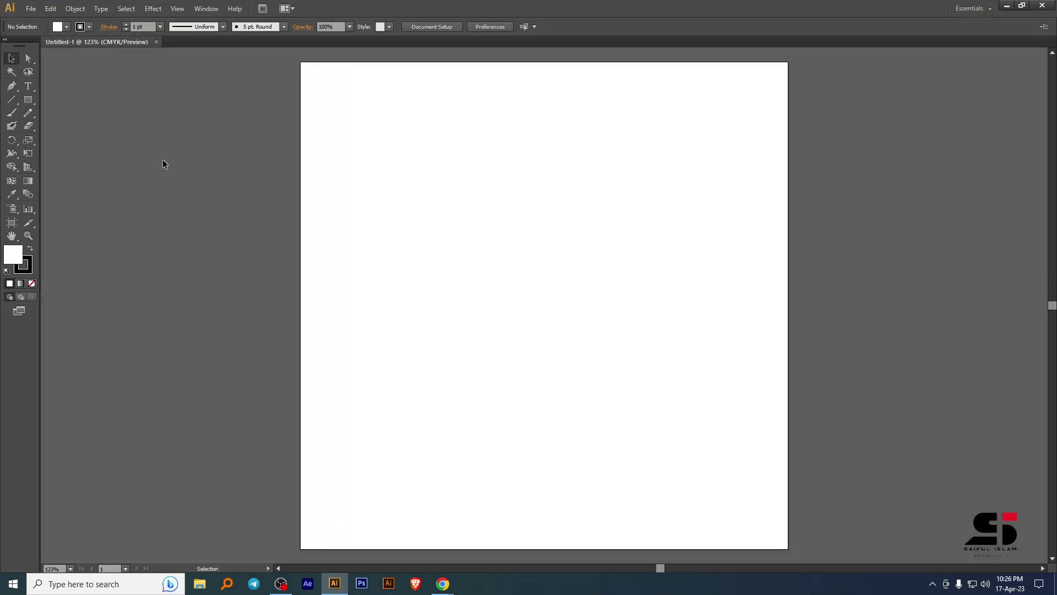
click(29, 100)
click(140, 221)
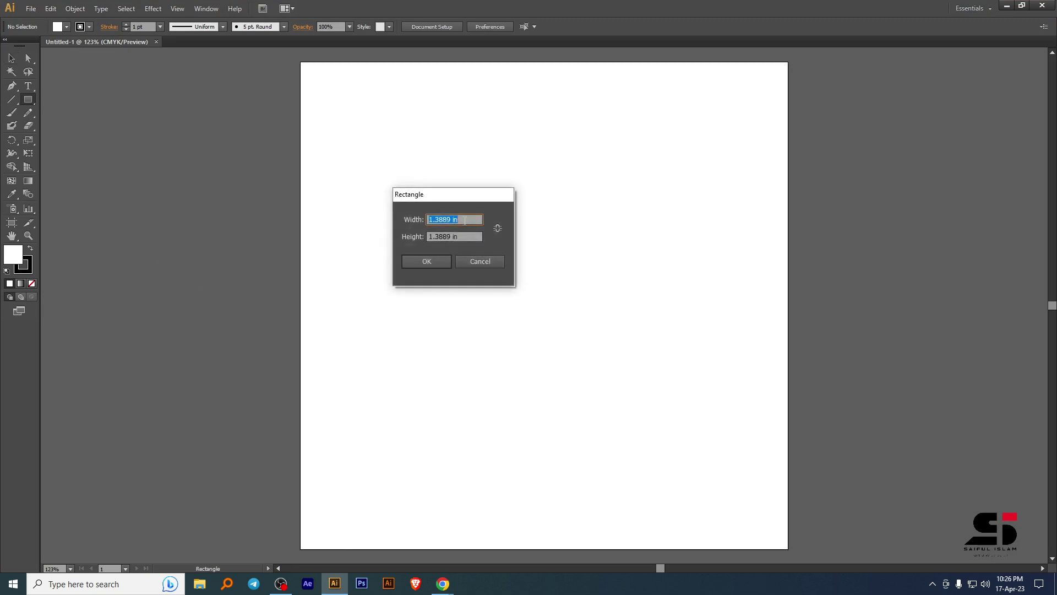
text(3.375)
Copy 2.125 from the Chrome search result, create the Illustrator rectangle with that height in inches, and move it fully off the artboard.
mouse_move(443, 582)
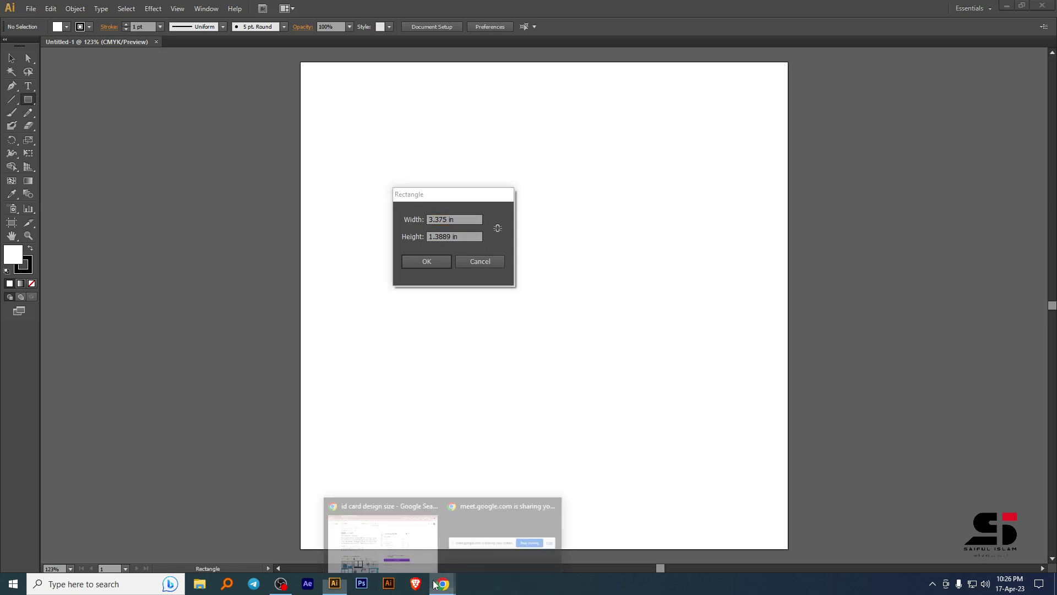
click(498, 529)
drag(196, 175, 241, 175)
key(ctrl+c)
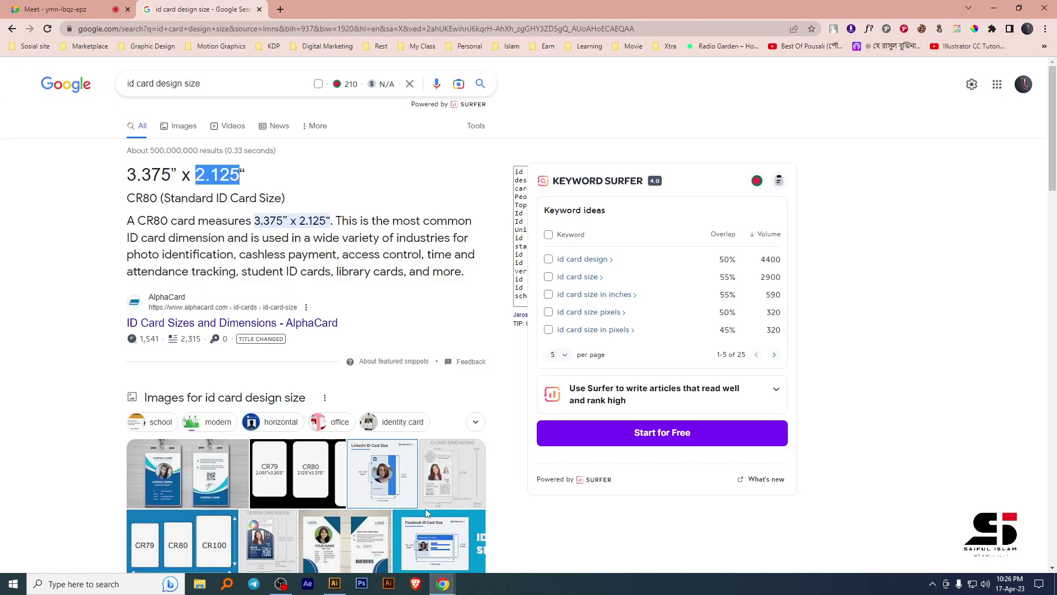
click(335, 583)
drag(465, 236, 421, 238)
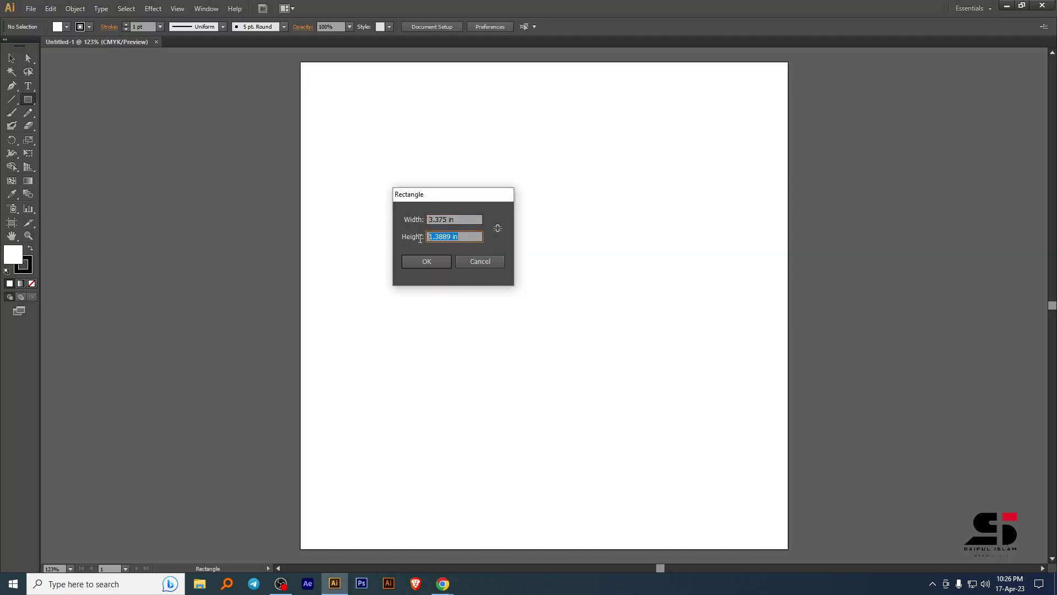
key(ctrl+v)
click(425, 262)
click(11, 58)
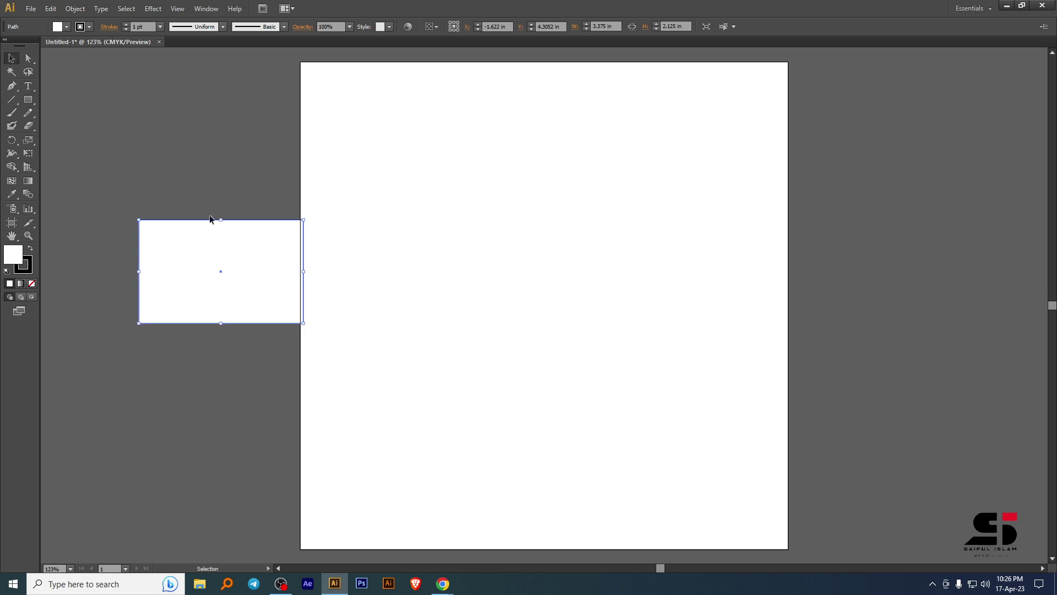
drag(202, 260, 153, 216)
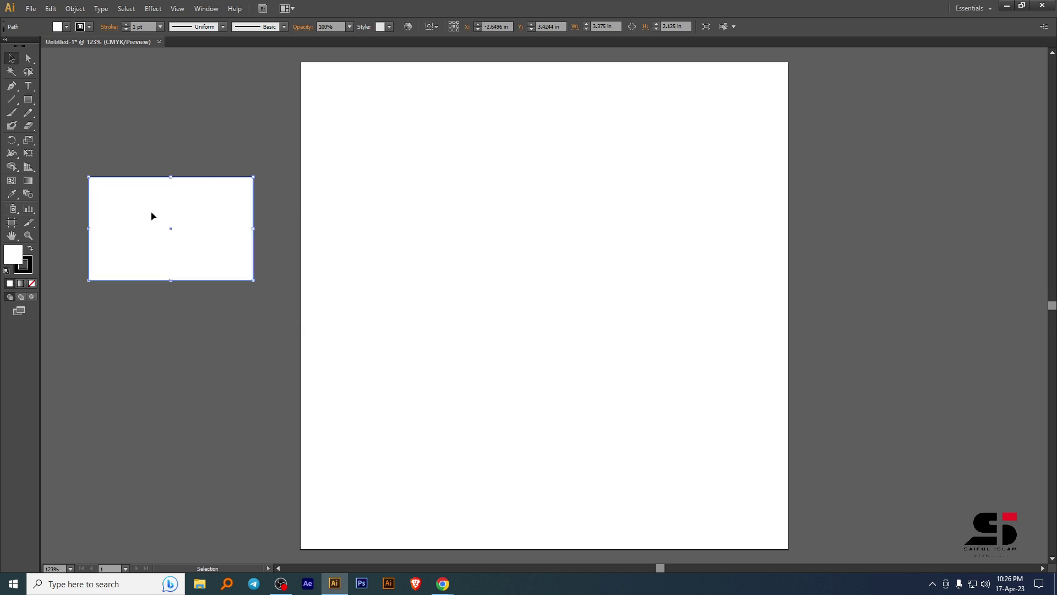
Start a new rectangle with width 2.125 in and copy 3.375 from the Chrome search result for its height.
click(28, 99)
click(450, 251)
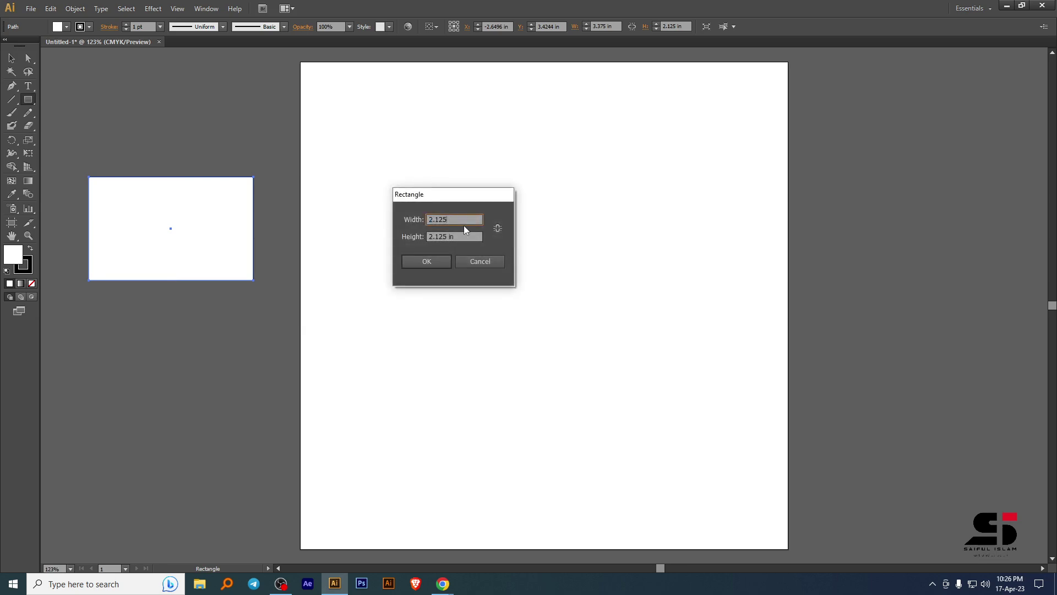
text(2.125)
mouse_move(443, 584)
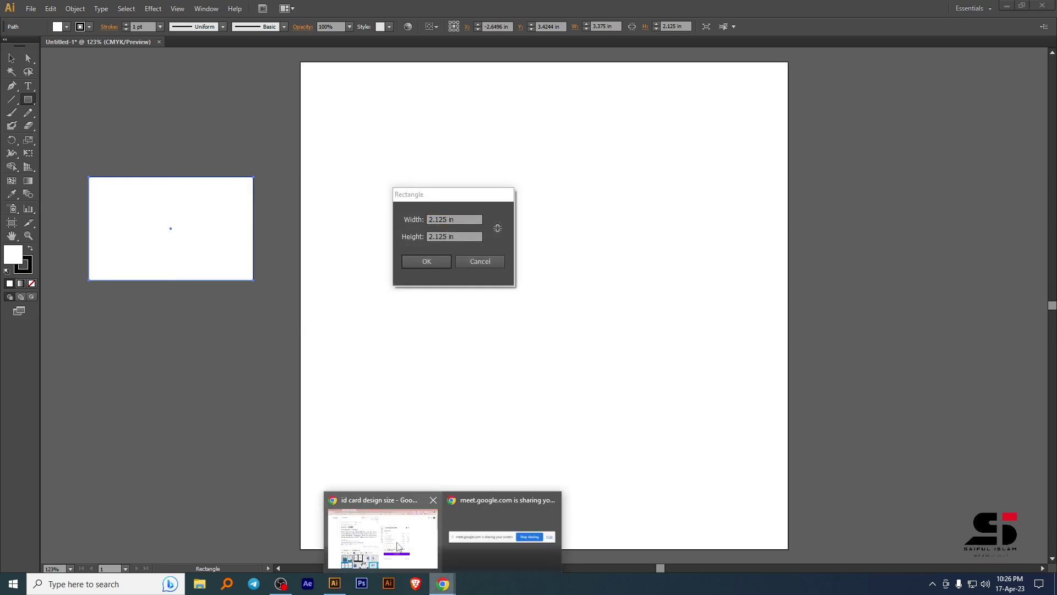
click(384, 520)
drag(171, 174, 126, 174)
key(ctrl+c)
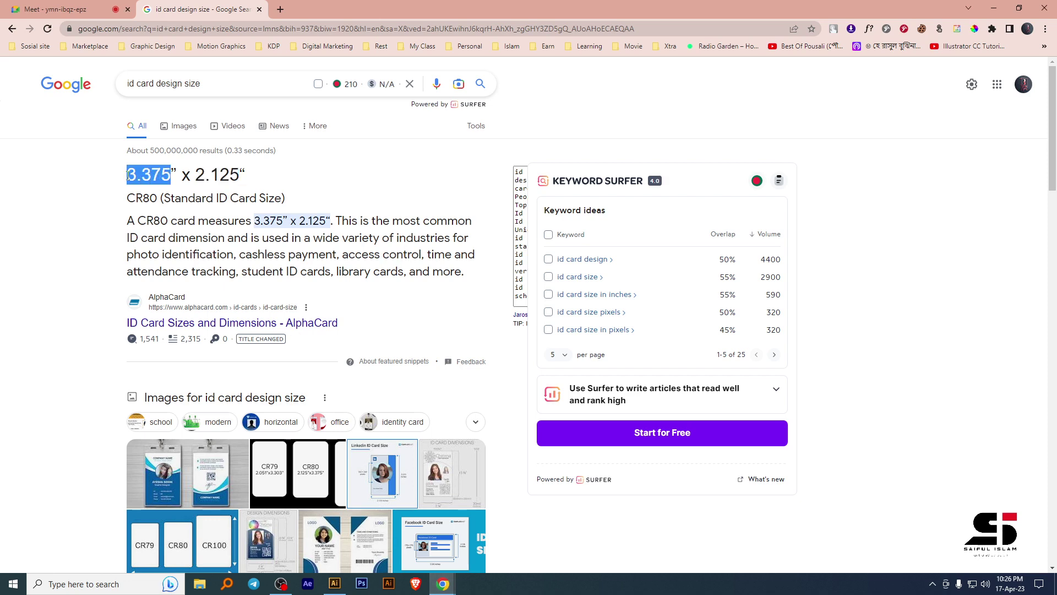
Return to Illustrator and create the vertical card rectangle with the copied height of 3.375 in.
click(993, 8)
click(471, 237)
key(ctrl+v)
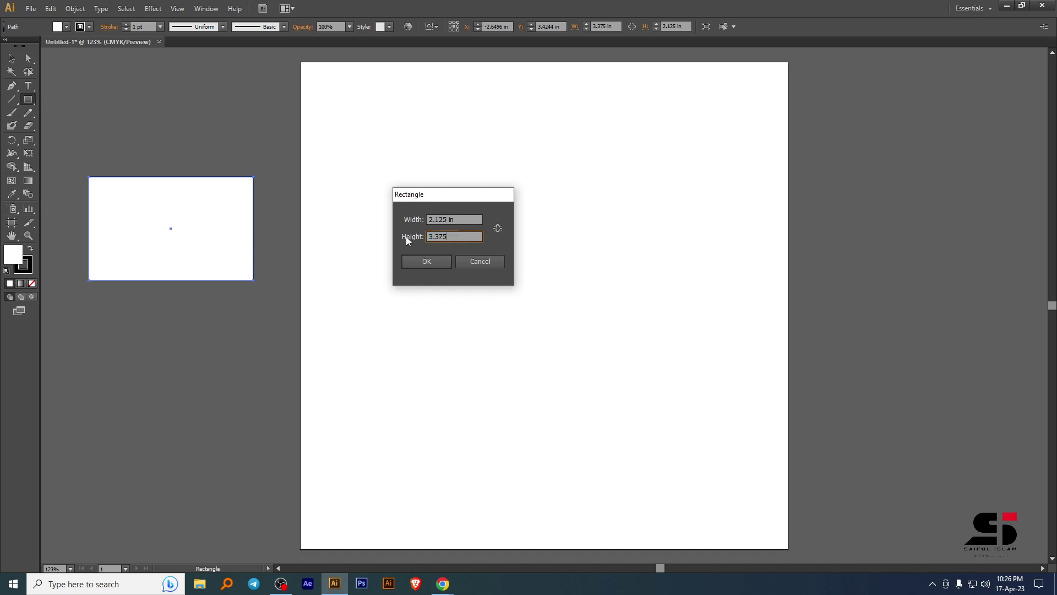
click(435, 262)
key(v)
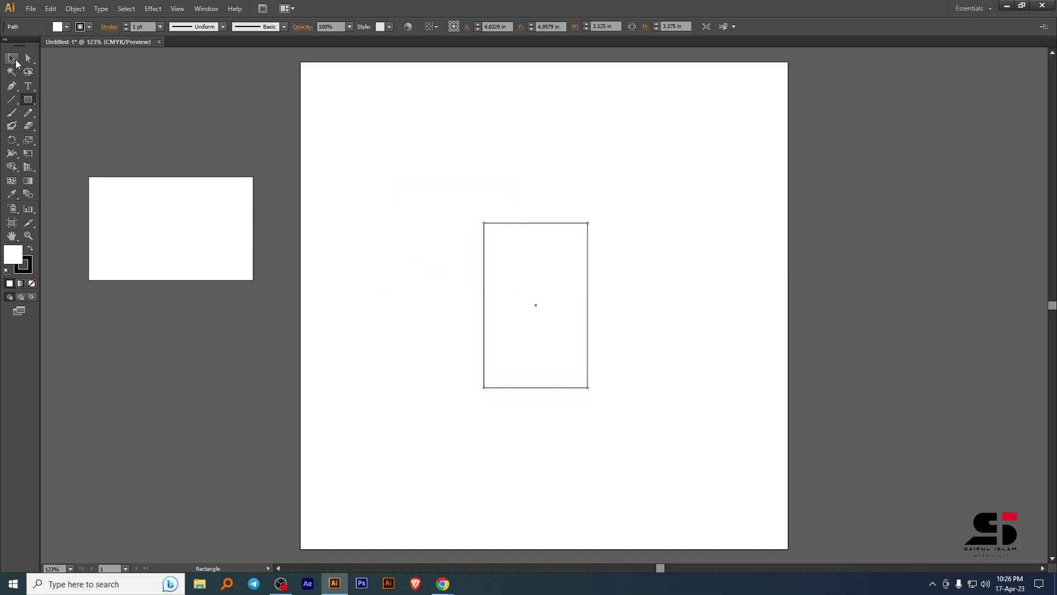
Delete the horizontal card rectangle and move the vertical one well clear of the artboard into the empty canvas.
click(192, 223)
key(Delete)
drag(586, 293, 141, 252)
scroll(633, 288, left, 5)
drag(521, 302, 257, 303)
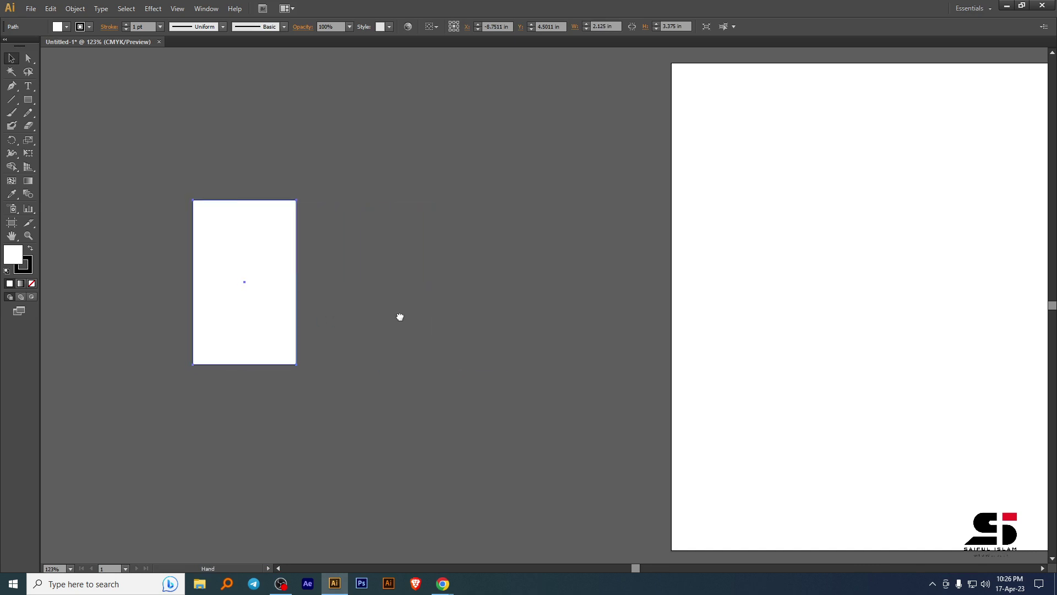
scroll(460, 295, left, 3)
scroll(461, 296, down, 1)
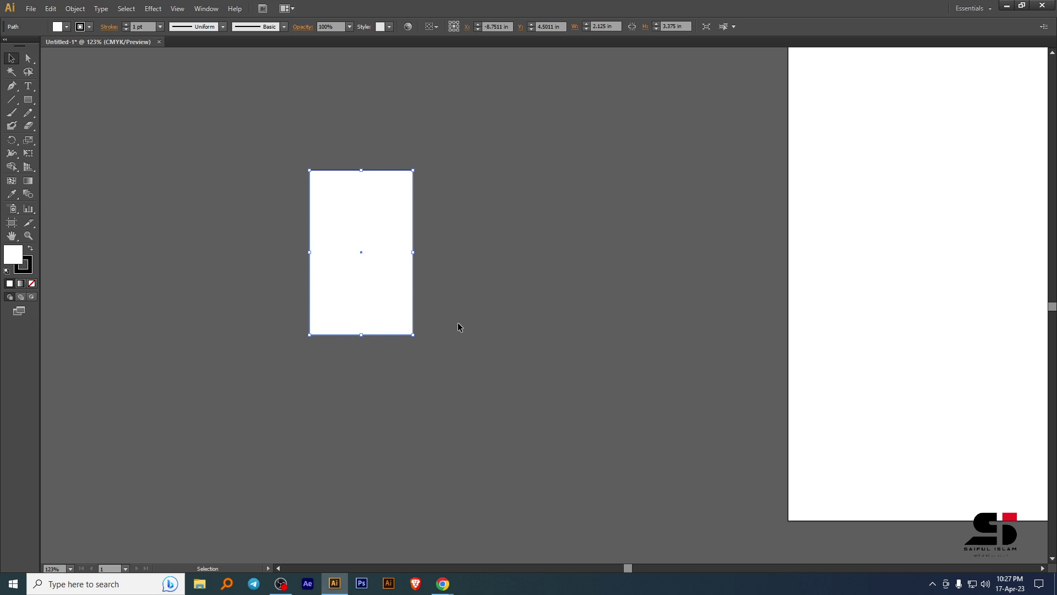
Remove the stroke from the vertical card rectangle and deselect it.
key(a)
key(v)
scroll(457, 322, up, 3)
drag(451, 238, 558, 265)
scroll(511, 330, down, 2)
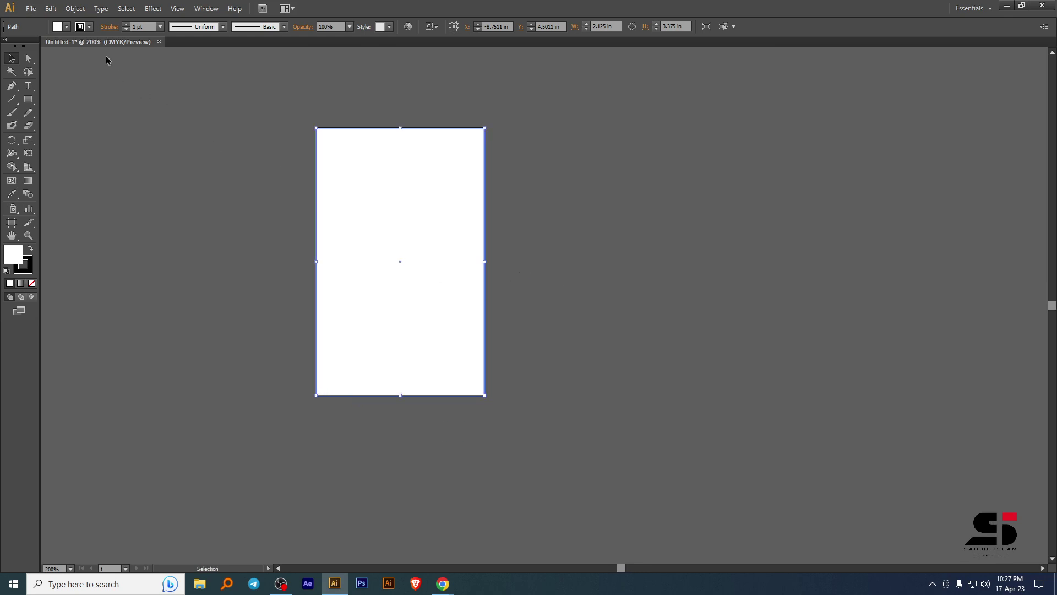
click(89, 27)
click(8, 46)
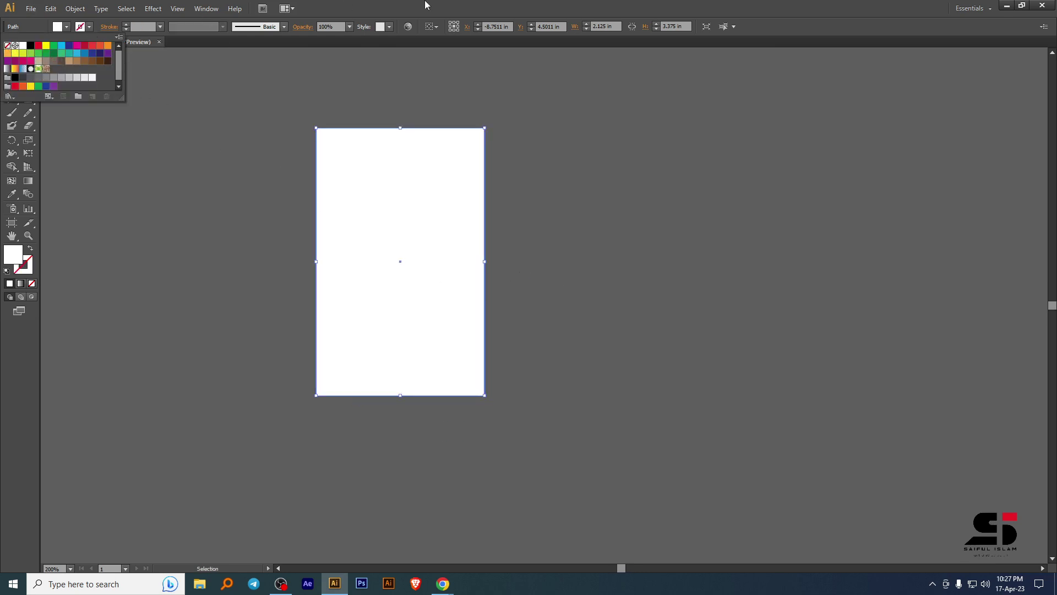
key(Escape)
click(124, 164)
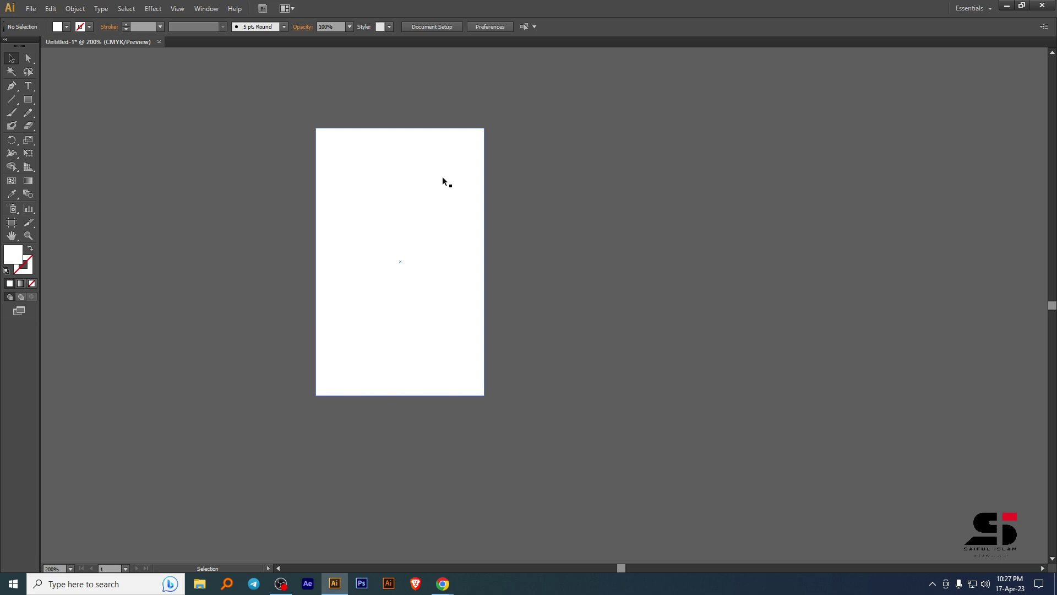
Create a new artboard of about 2.13 x 3.38 in exactly over the vertical card rectangle.
click(13, 225)
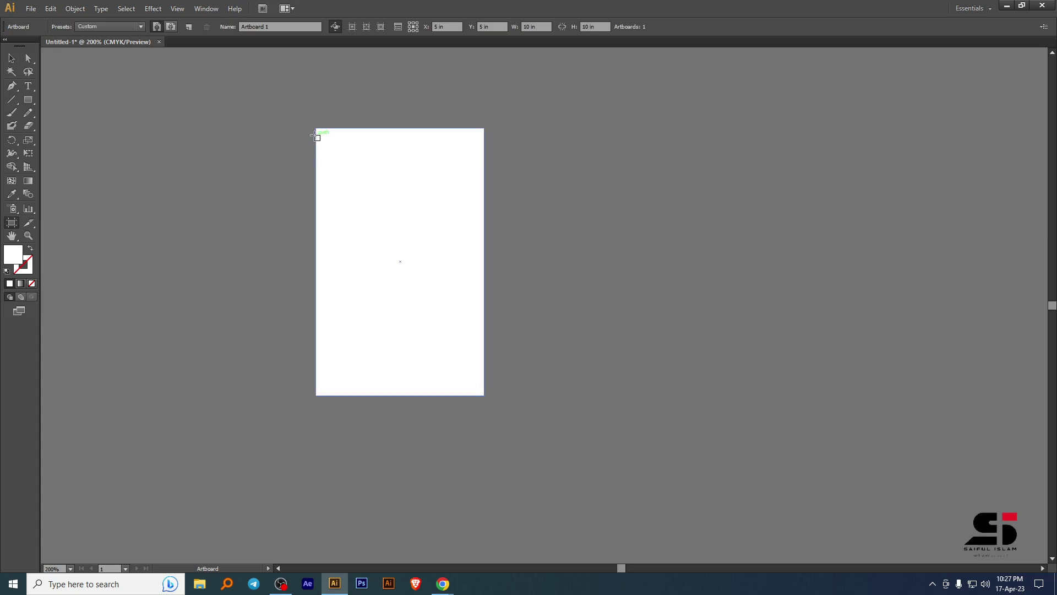
drag(317, 129, 484, 396)
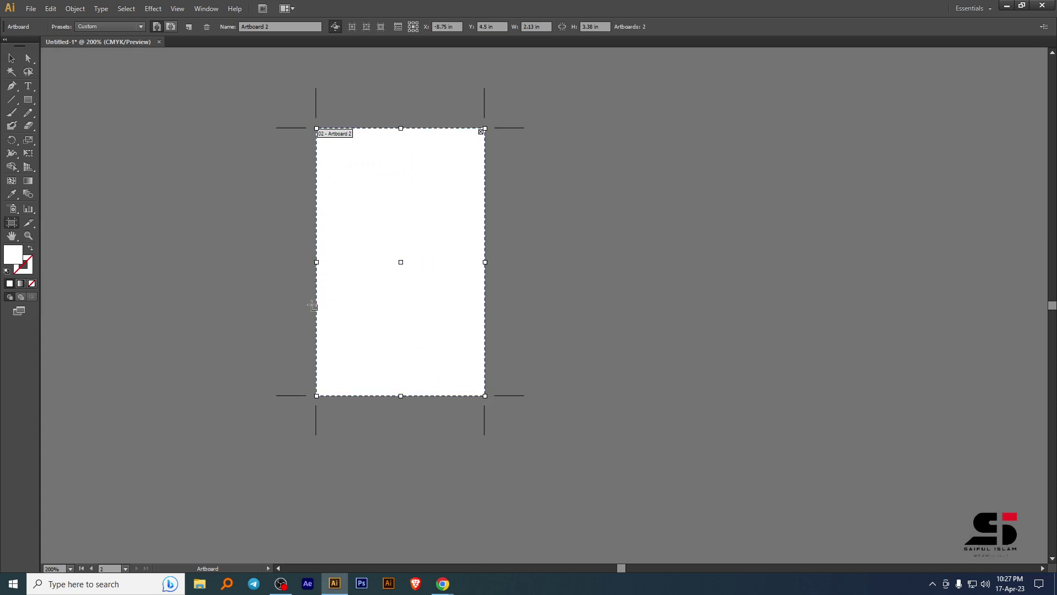
Try pasting a copy of the card rectangle beside the new artboard and undo the paste.
click(15, 61)
click(390, 219)
key(ctrl+c)
key(ctrl+v)
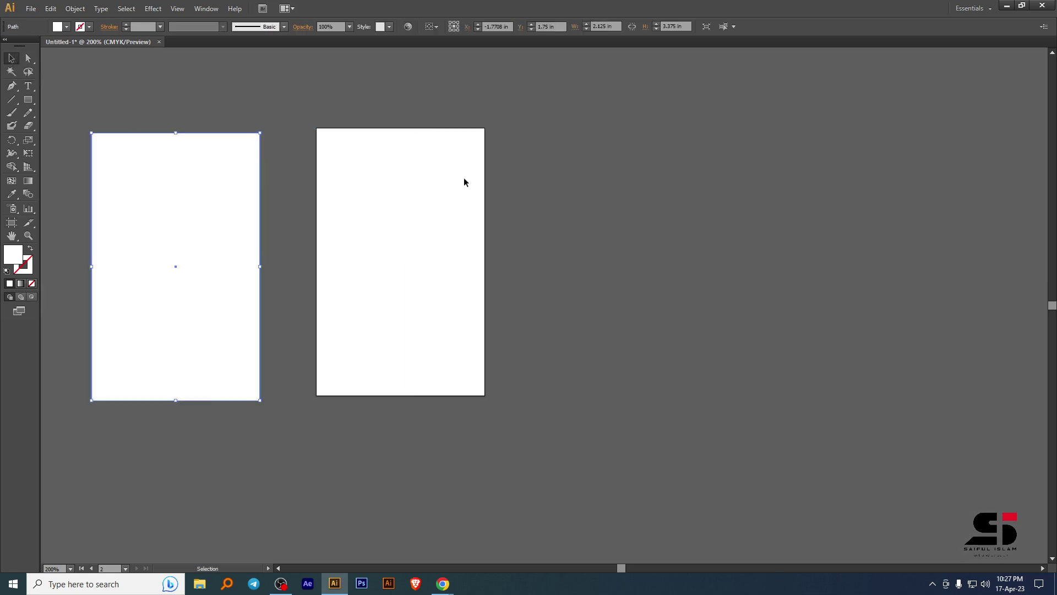
key(ctrl+shift+a)
key(ctrl+z)
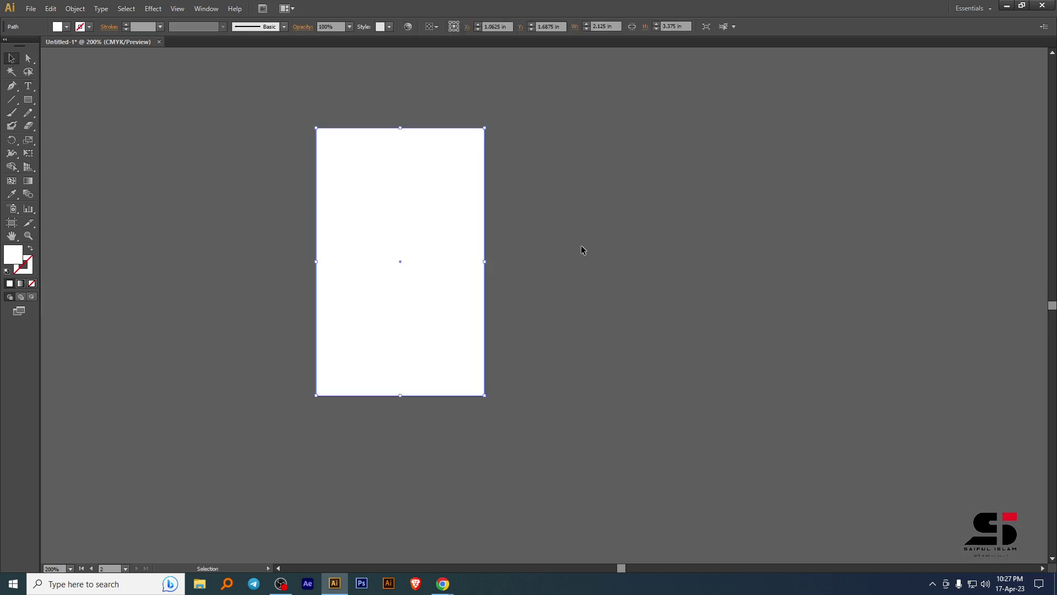
Delete the original 10 x 10 in artboard, keeping only the card-sized one.
click(12, 222)
drag(734, 219, 344, 225)
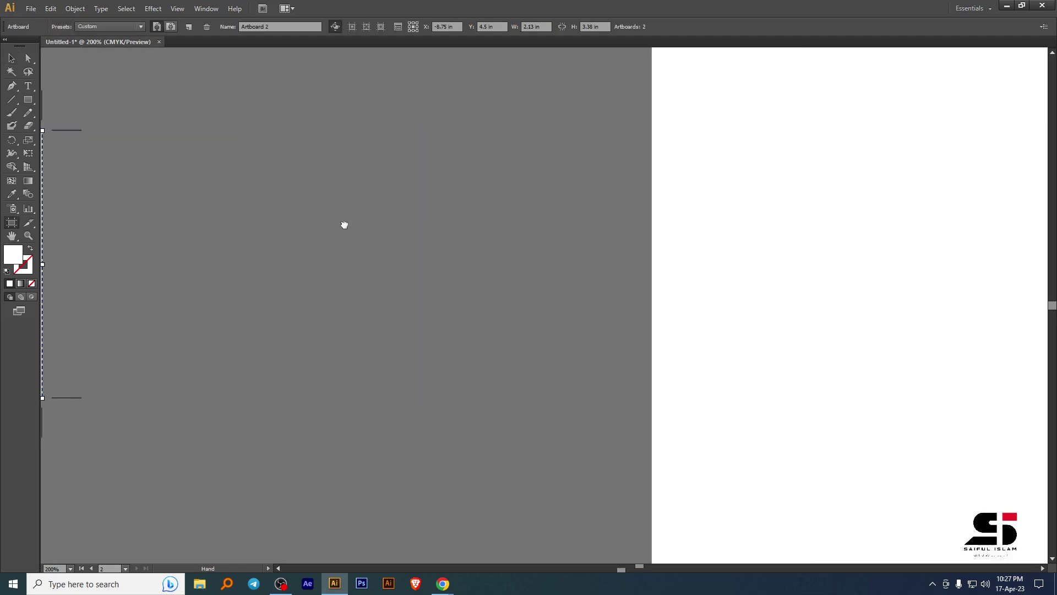
click(837, 245)
key(Delete)
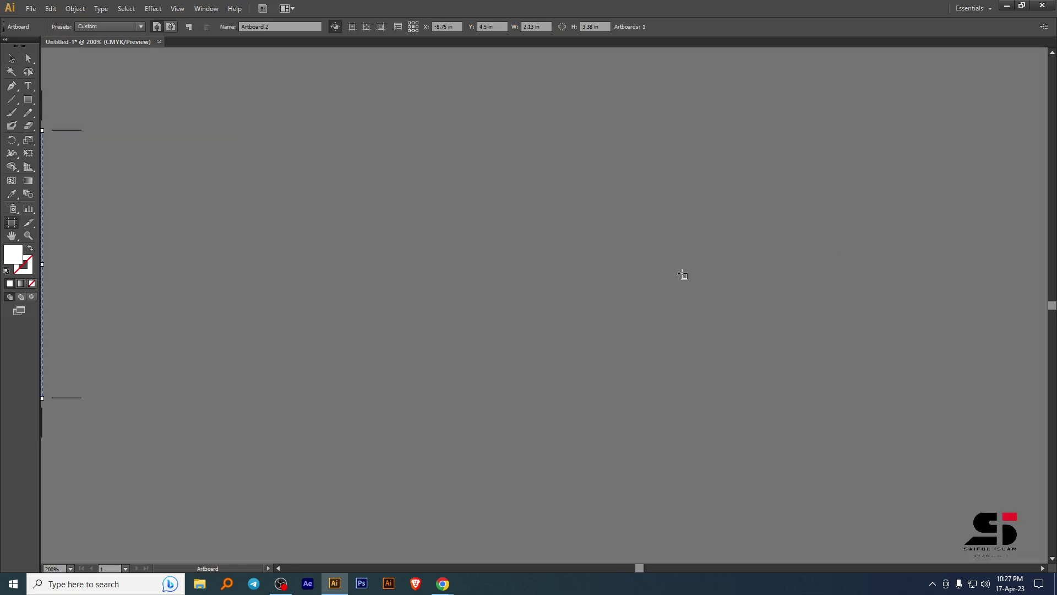
Duplicate the card-sized artboard with its rectangle alongside the original, leaving a gap between the two.
drag(680, 272, 599, 322)
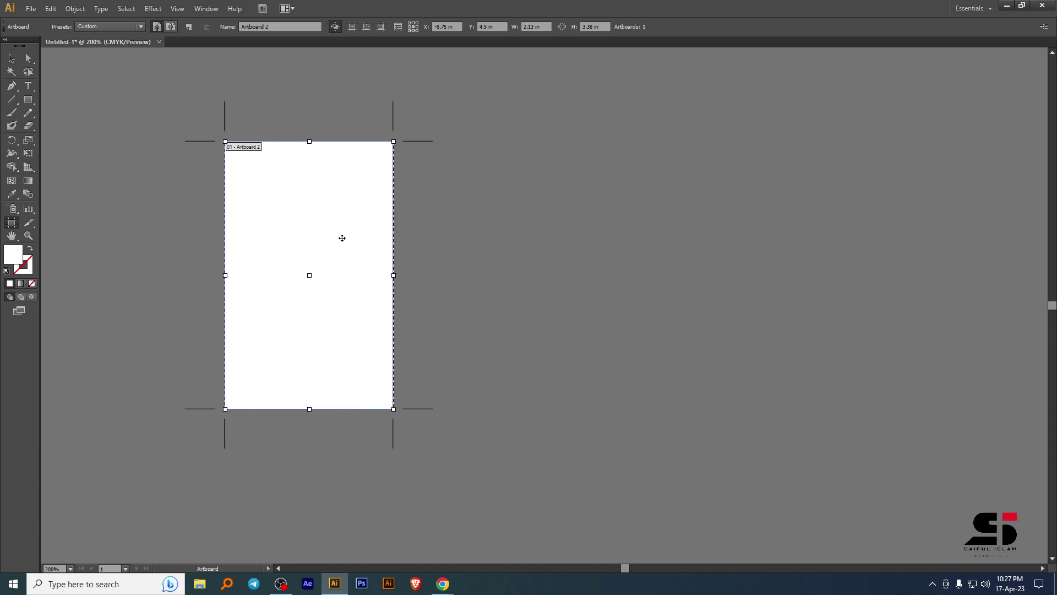
drag(315, 226, 580, 225)
click(12, 57)
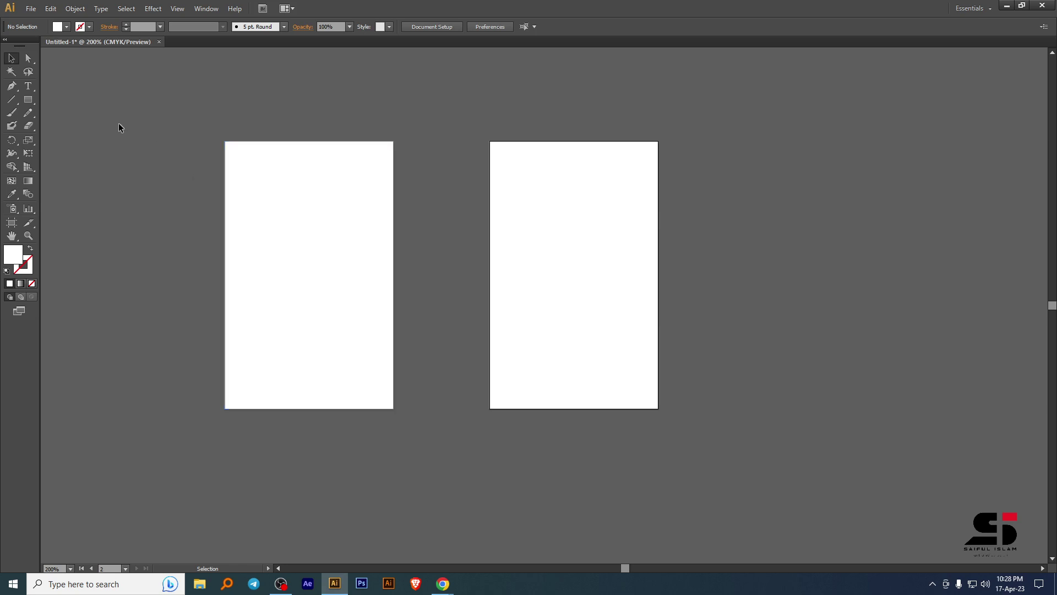
Draw a small rectangle of about 0.38 x 0.48 in between the two cards and fill it with CMYK Cyan.
click(28, 102)
drag(421, 187, 452, 225)
click(11, 58)
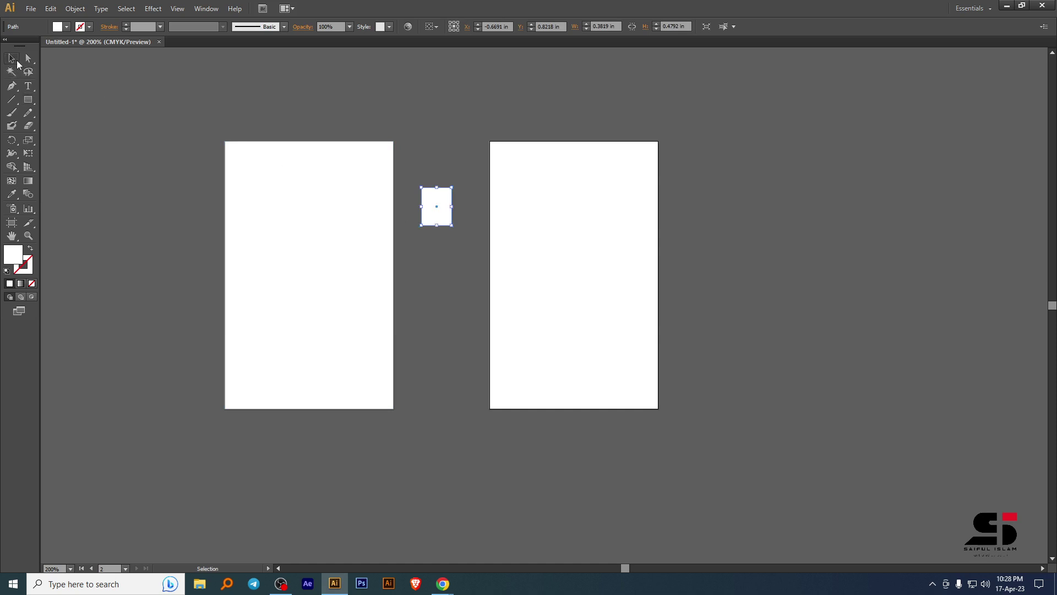
click(67, 27)
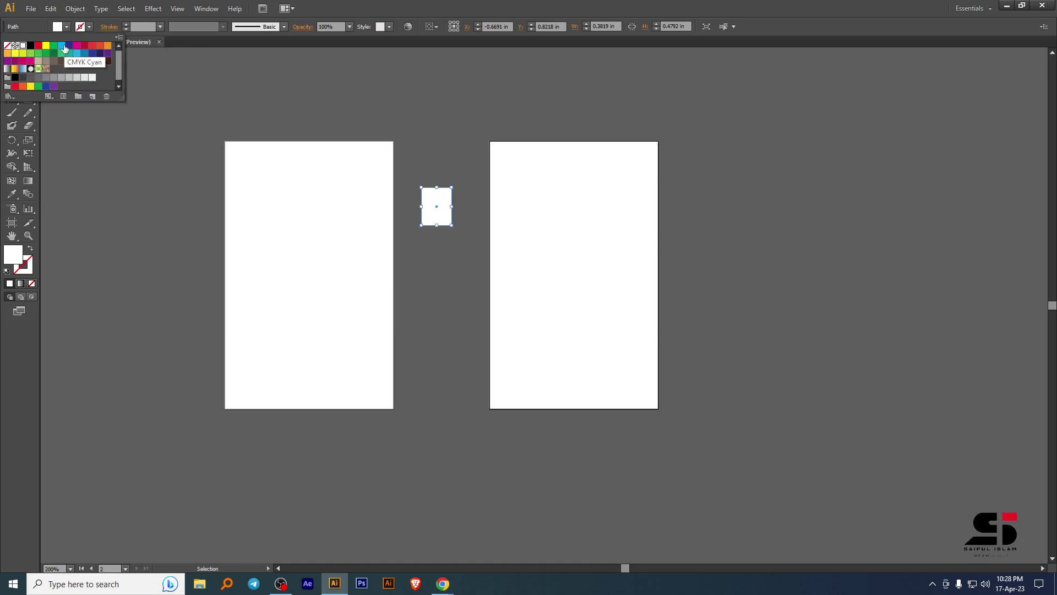
click(63, 48)
click(354, 7)
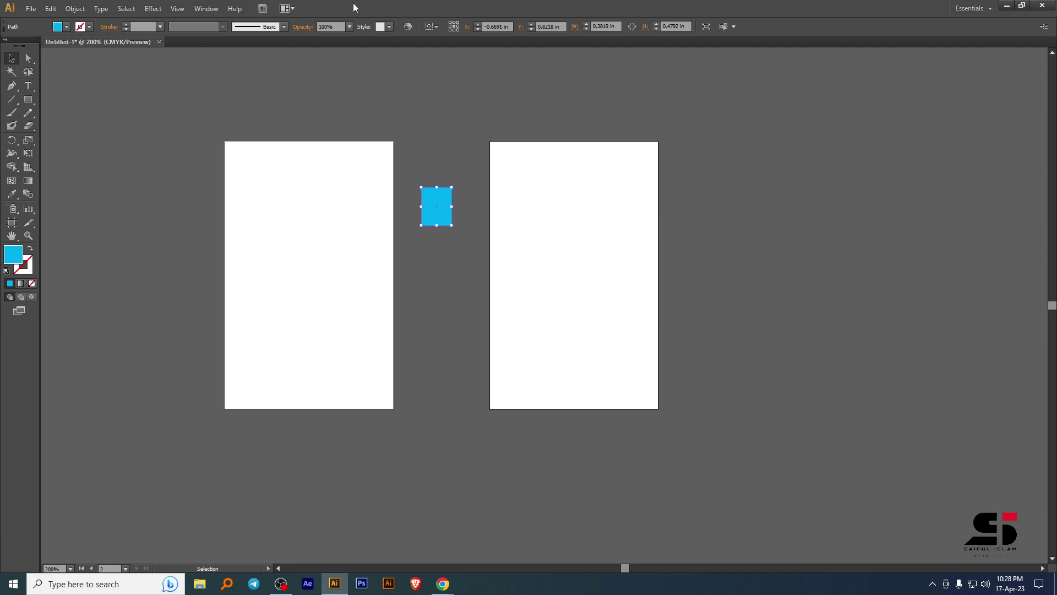
Move the cyan rectangle away from the cards, check both card rectangles, and place it mid-height in the gap between them.
drag(448, 213, 906, 163)
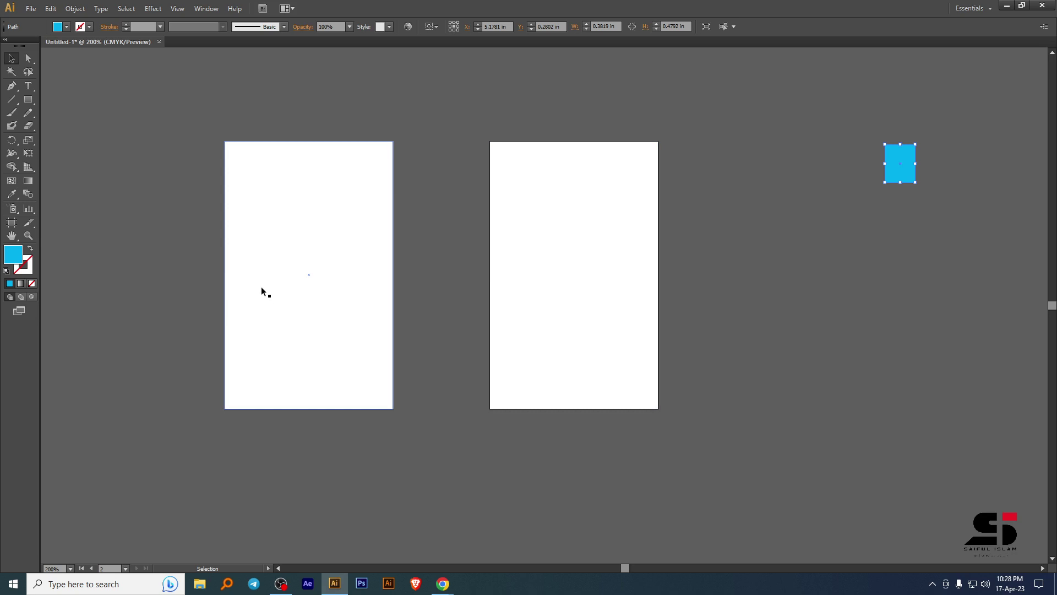
drag(123, 203, 574, 350)
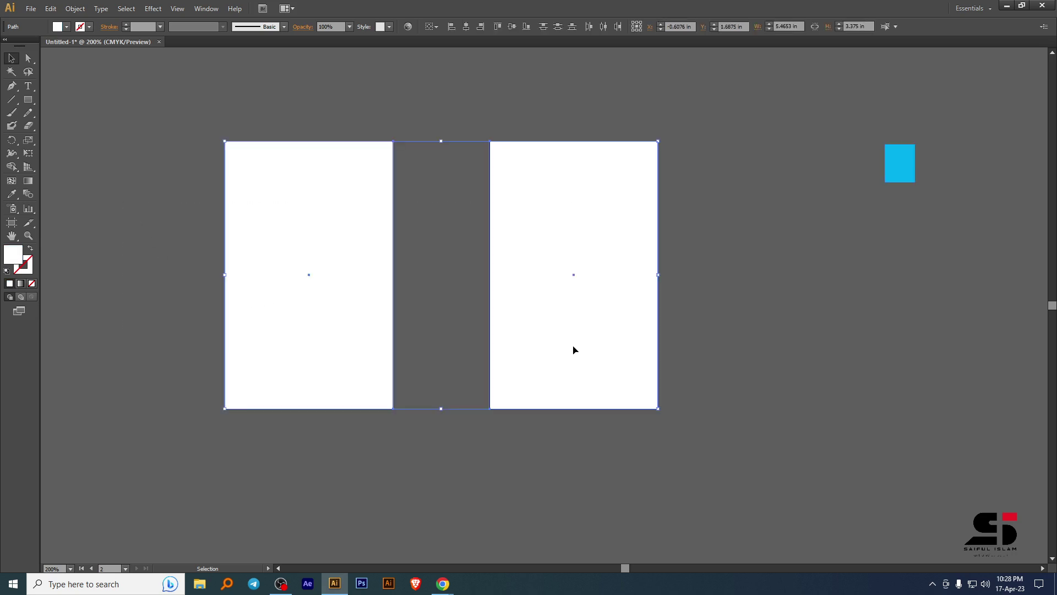
key(ctrl+shift+a)
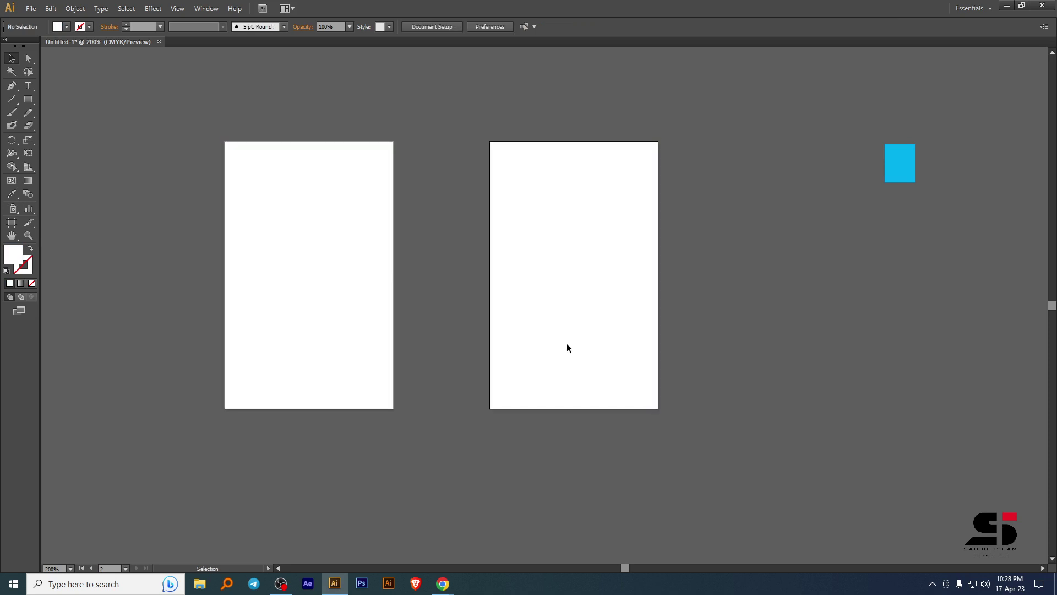
drag(900, 173, 442, 288)
scroll(611, 307, left, 2)
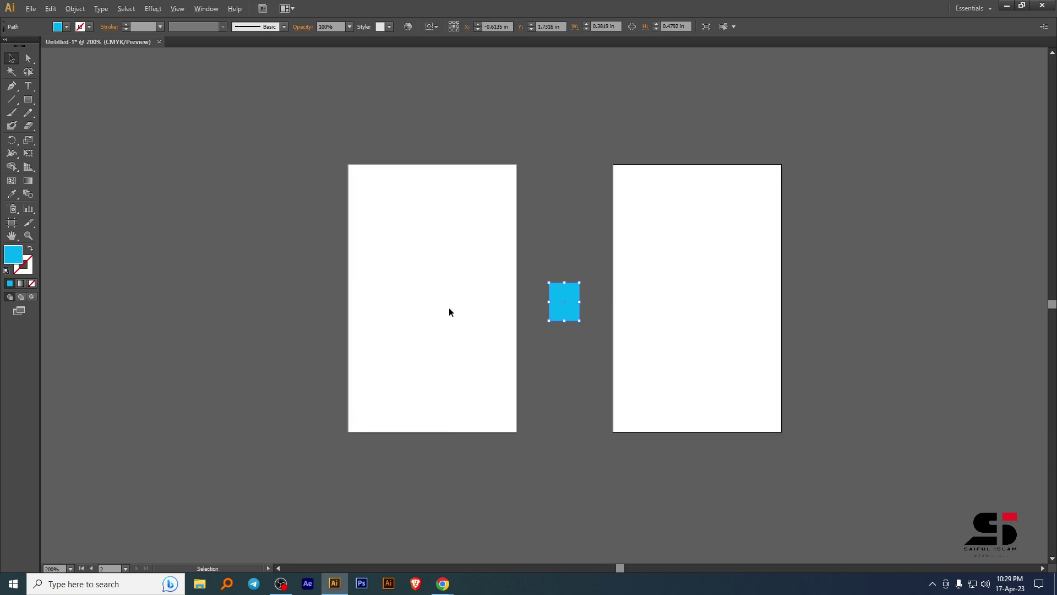
scroll(450, 310, up, 1)
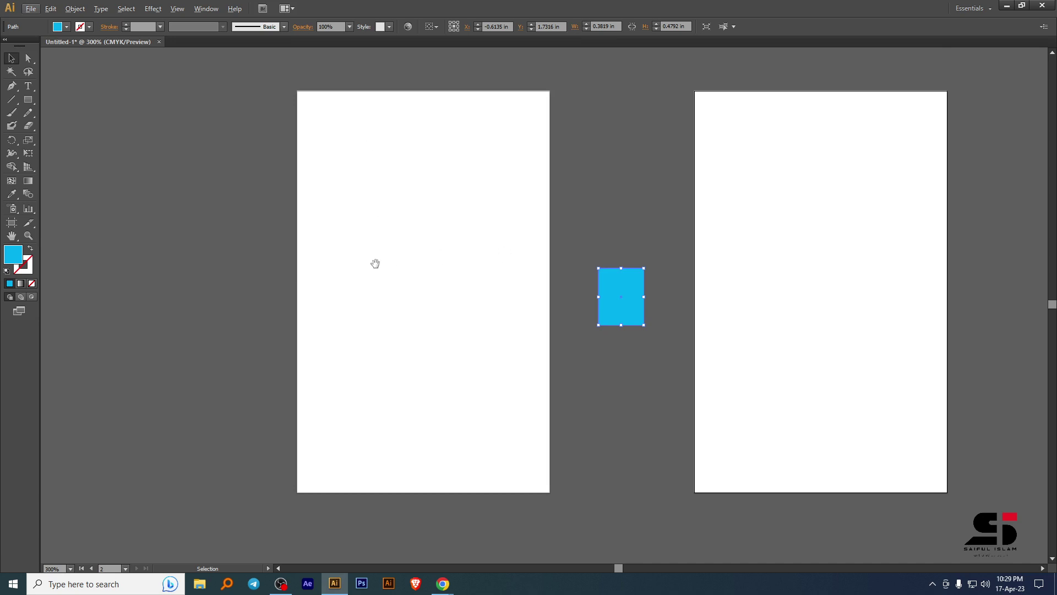
drag(375, 262, 418, 272)
click(620, 220)
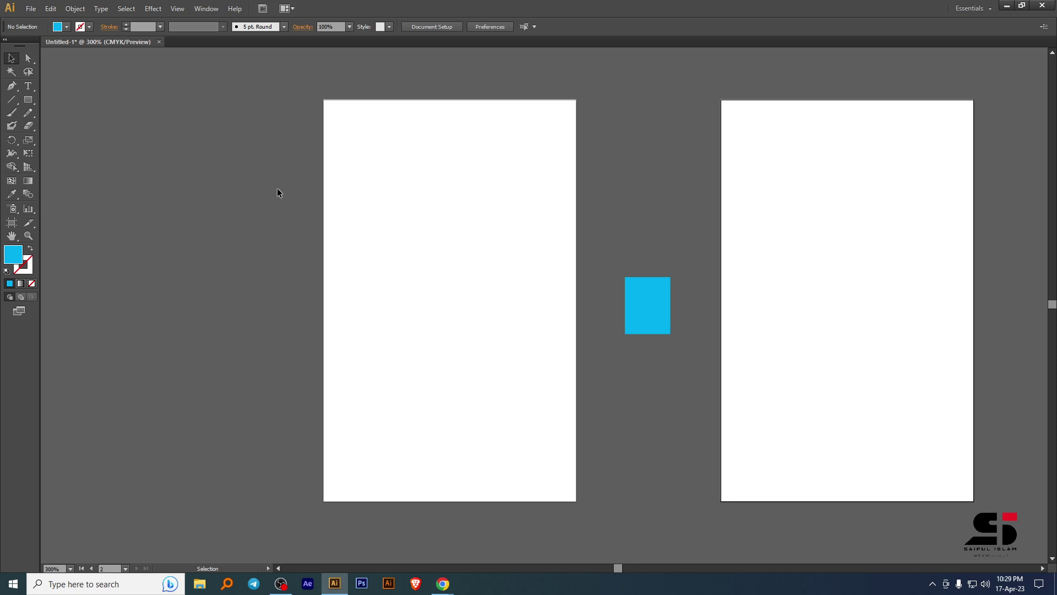
Draw a cyan rounded rectangle of about 2.5 x 2.67 in overlapping the upper part of the first card.
click(33, 100)
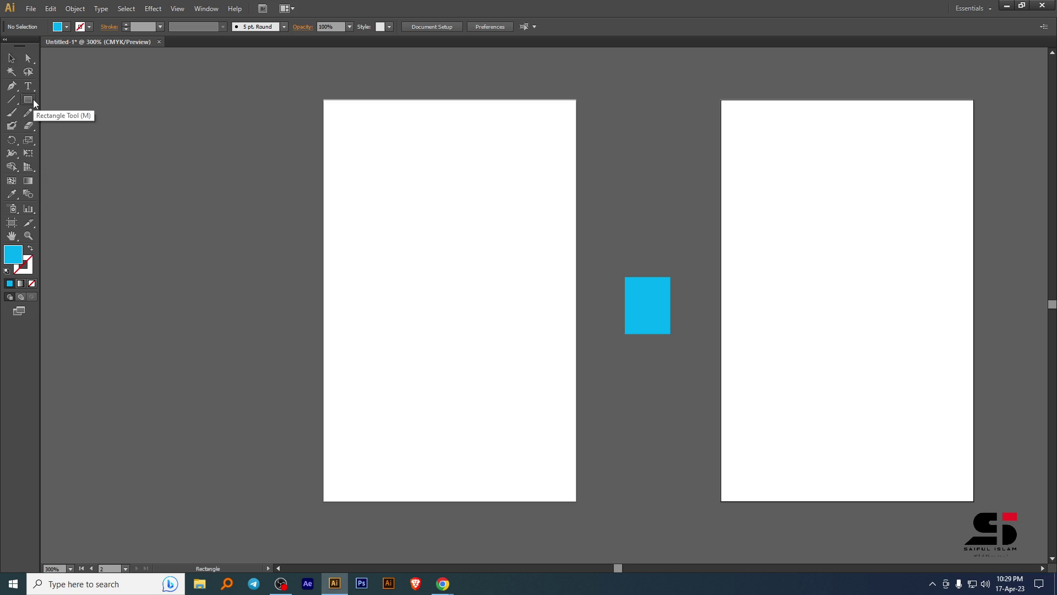
drag(32, 97, 42, 112)
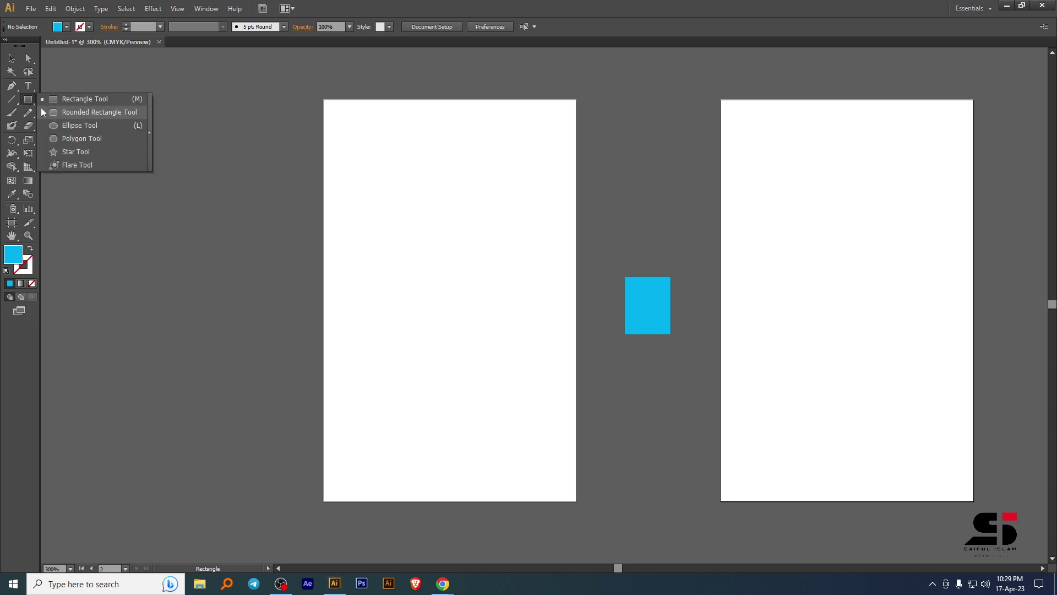
click(84, 113)
drag(288, 65, 584, 381)
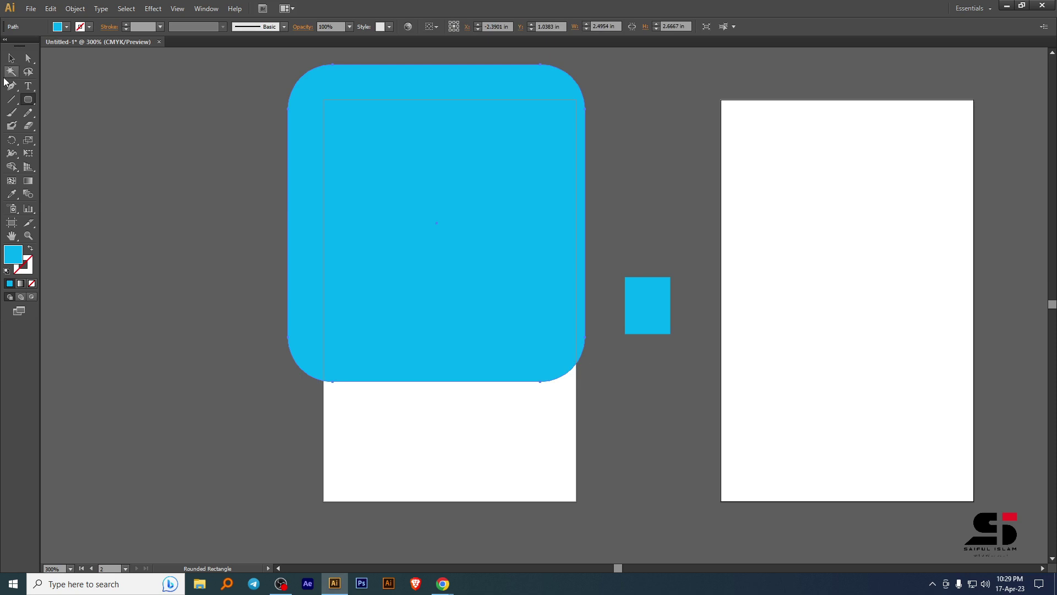
click(11, 57)
key(ctrl+t)
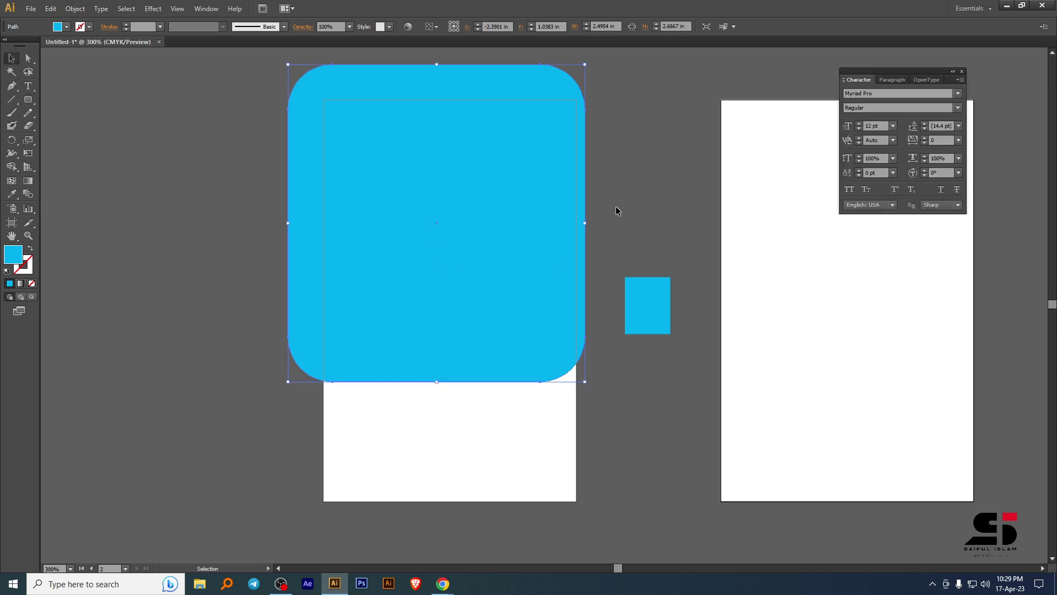
click(962, 71)
Rotate the rounded rectangle into a diamond and position it over the top of the first card, pointing down its middle.
drag(485, 129, 448, 181)
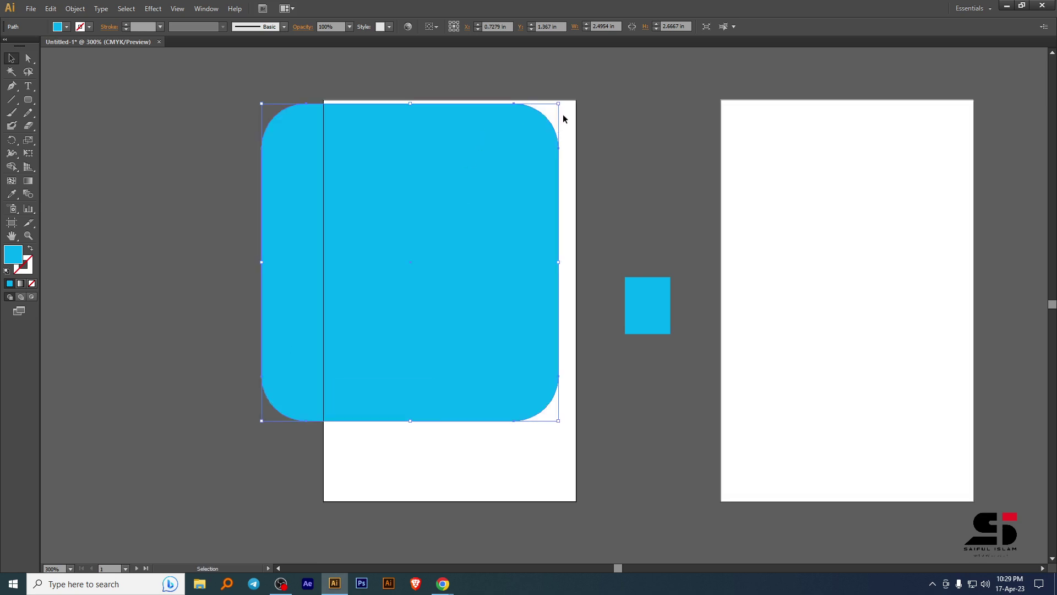
drag(562, 97, 625, 263)
drag(432, 297, 480, 198)
click(674, 192)
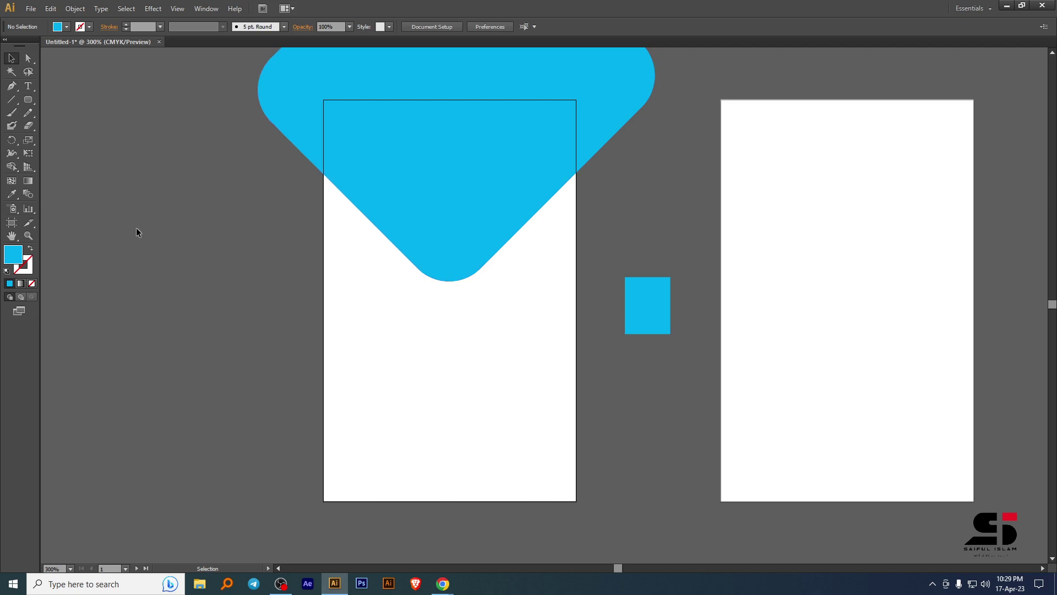
Show the rulers, place a vertical guide near the middle of the first card, and move the cyan diamond onto the second card.
key(ctrl+r)
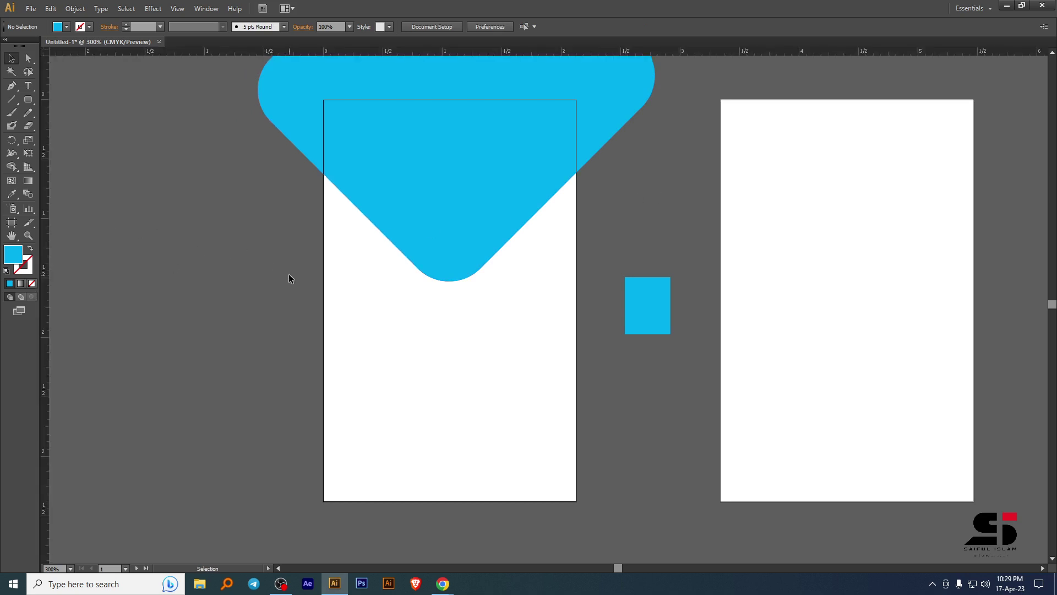
drag(49, 180, 446, 234)
drag(500, 215, 847, 267)
mouse_move(446, 258)
mouse_down()
mouse_move(517, 274)
mouse_move(446, 267)
mouse_up()
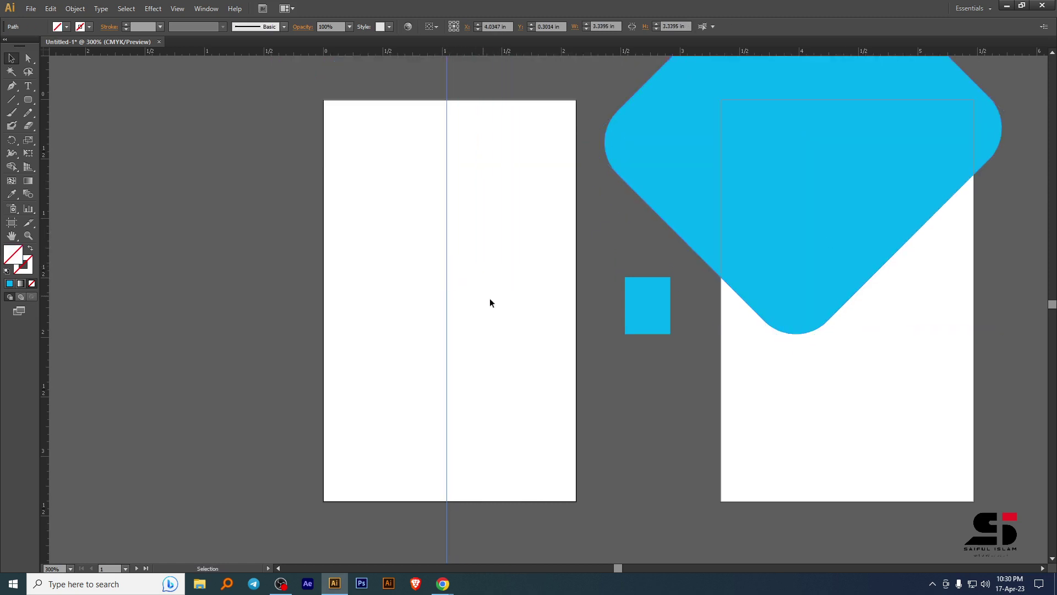
Move the cyan diamond back over the top of the first card and nudge it to centre its lower tip on the vertical guide.
drag(782, 202, 478, 203)
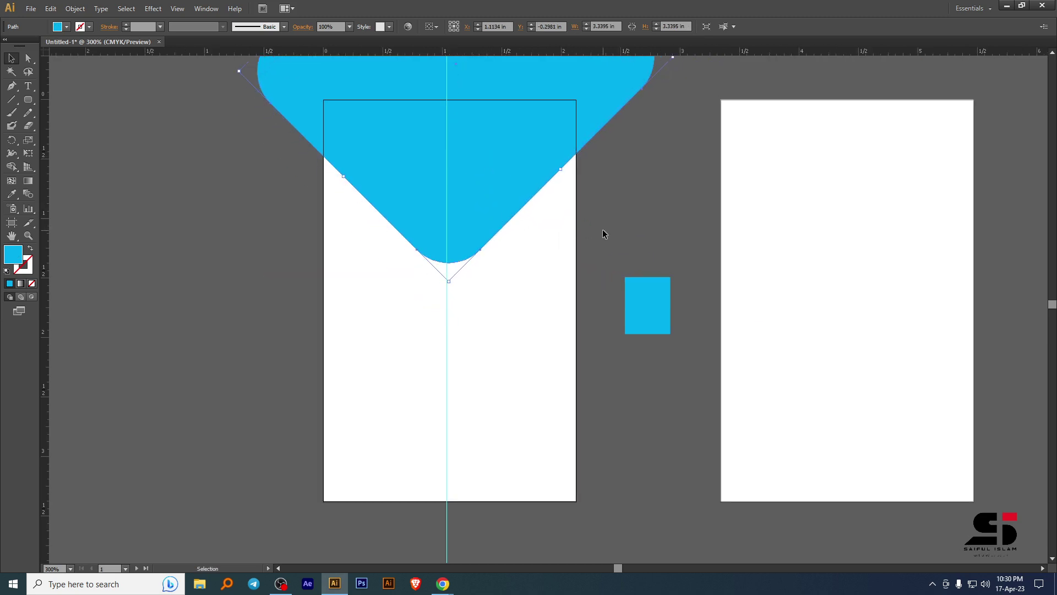
key(Left)
key(Left)
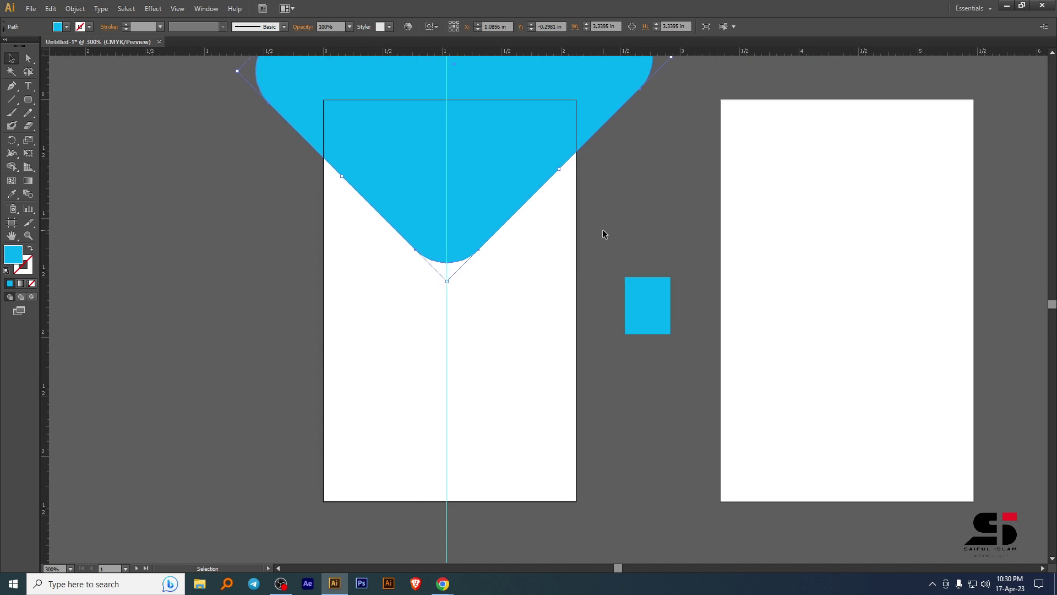
click(602, 229)
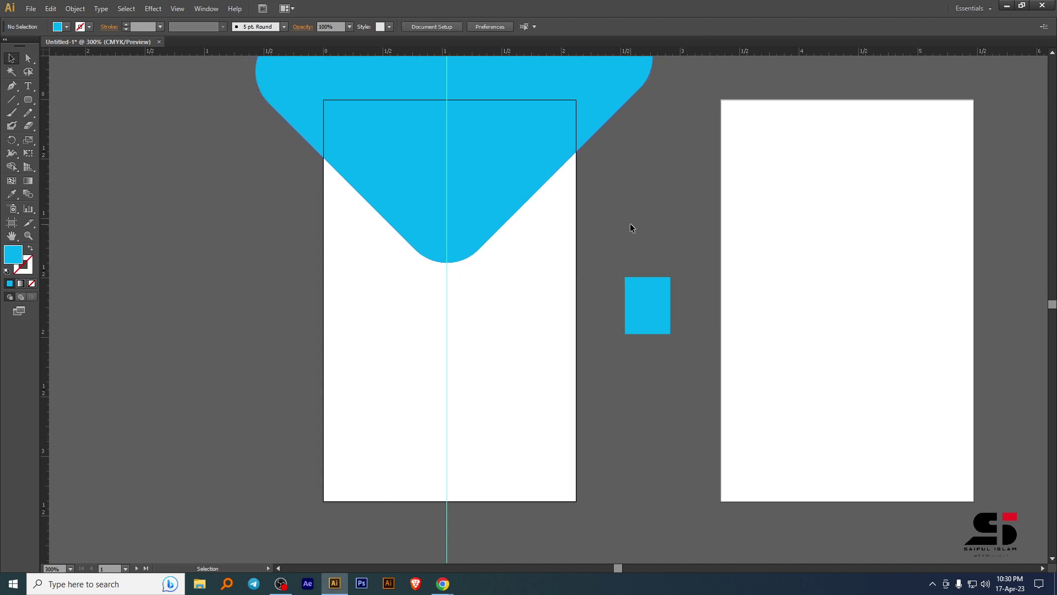
Draw straight lines across the diamond along the first card's top, right and left edges, about 3.8, 2.57 and 2.38 in long.
drag(553, 177, 529, 353)
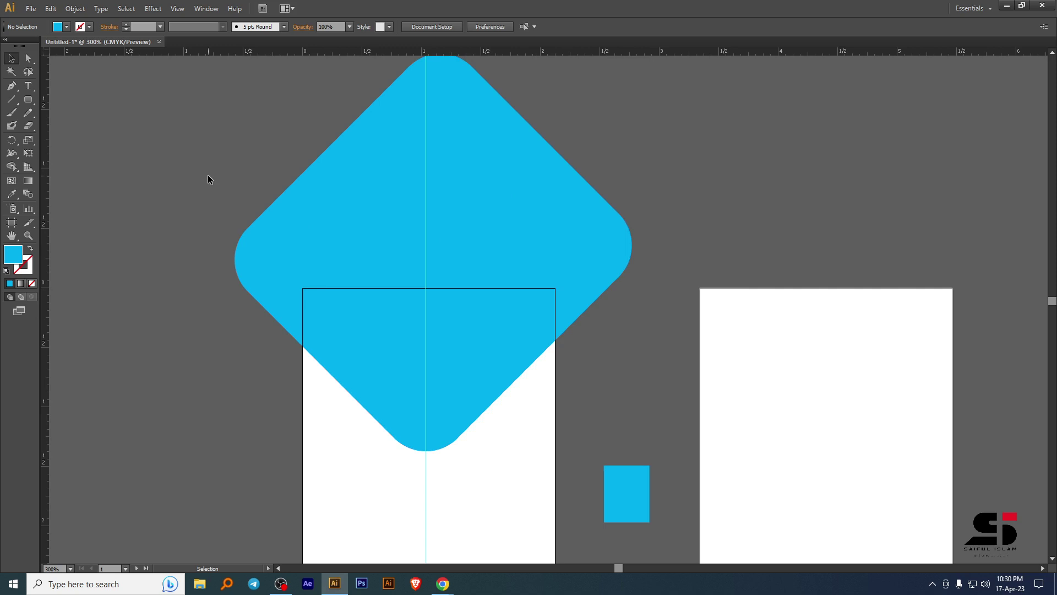
drag(11, 99, 57, 100)
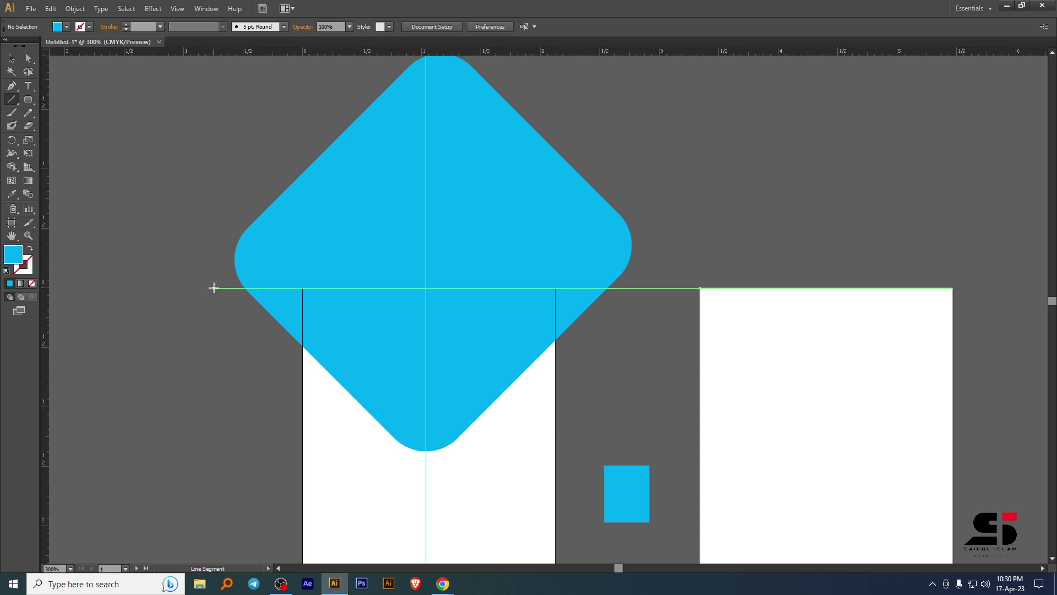
drag(213, 287, 666, 284)
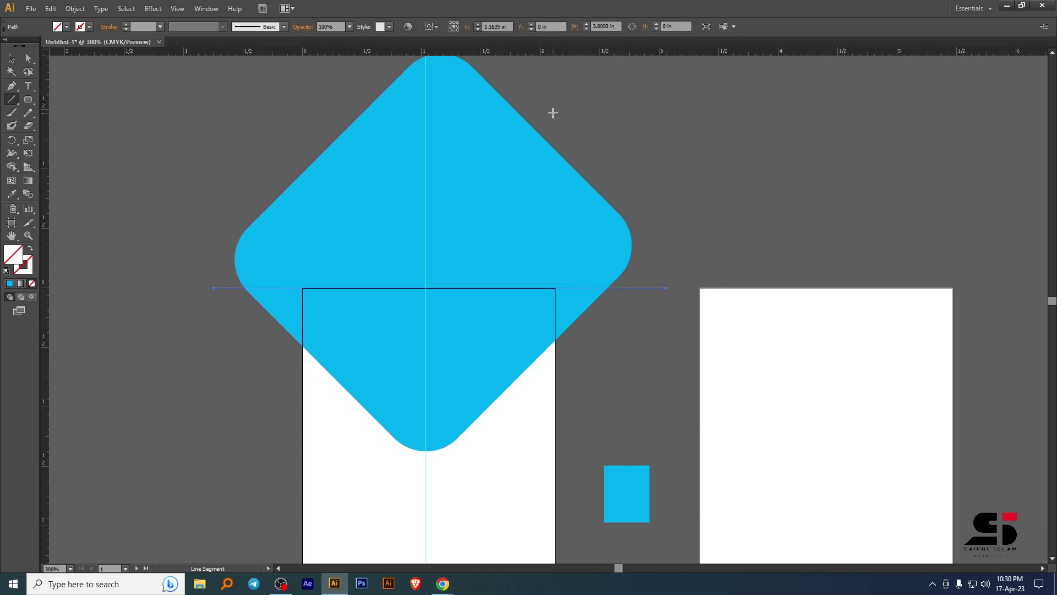
mouse_move(555, 113)
mouse_down()
mouse_move(555, 418)
mouse_move(539, 413)
mouse_up()
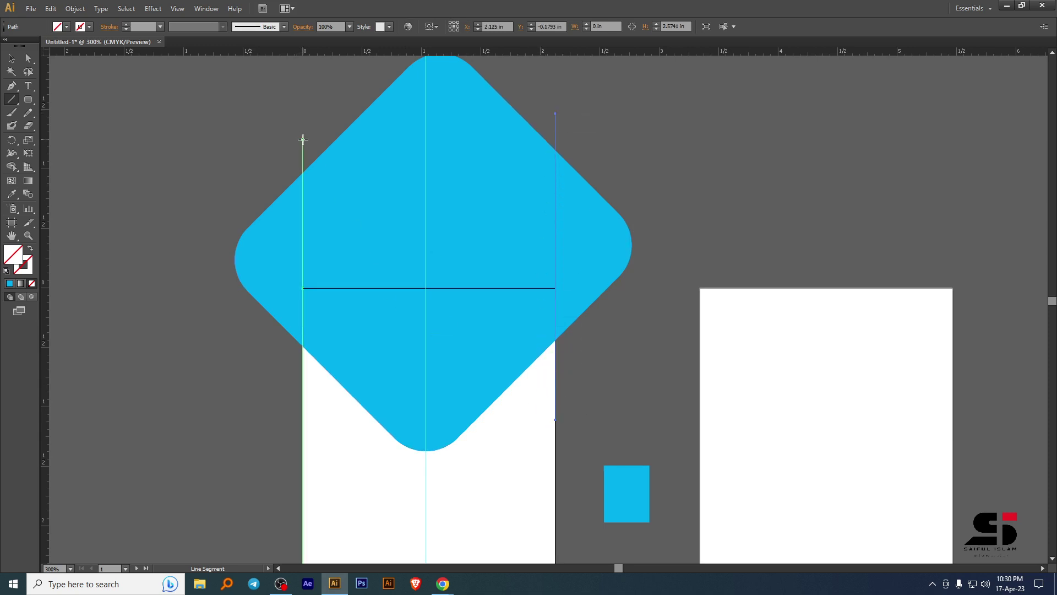
drag(303, 139, 302, 421)
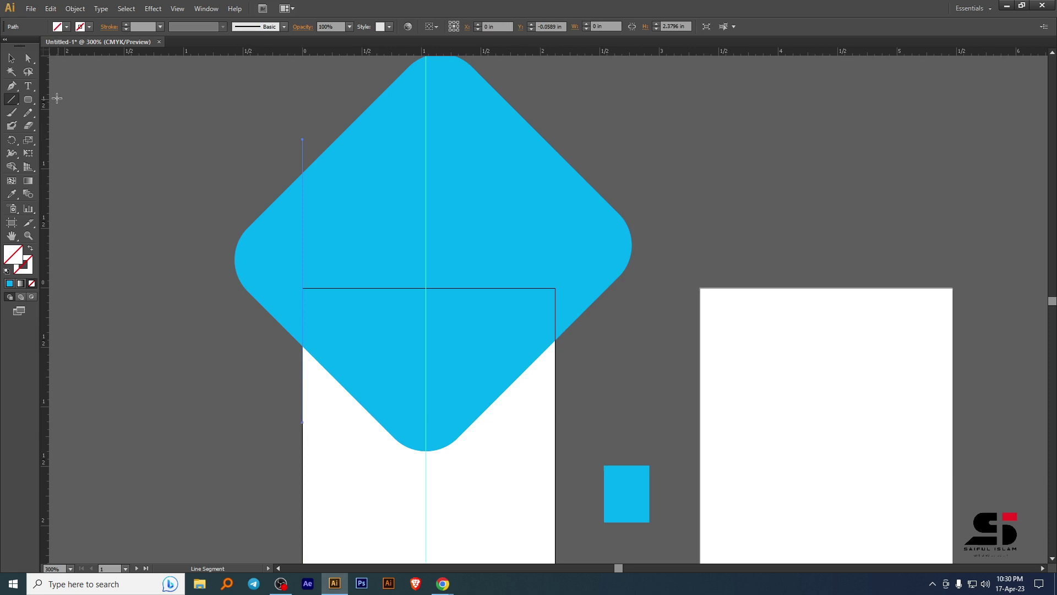
Divide the diamond along the drawn lines and the guide with the Pathfinder, and ungroup the resulting pieces.
click(11, 58)
key(ctrl+a)
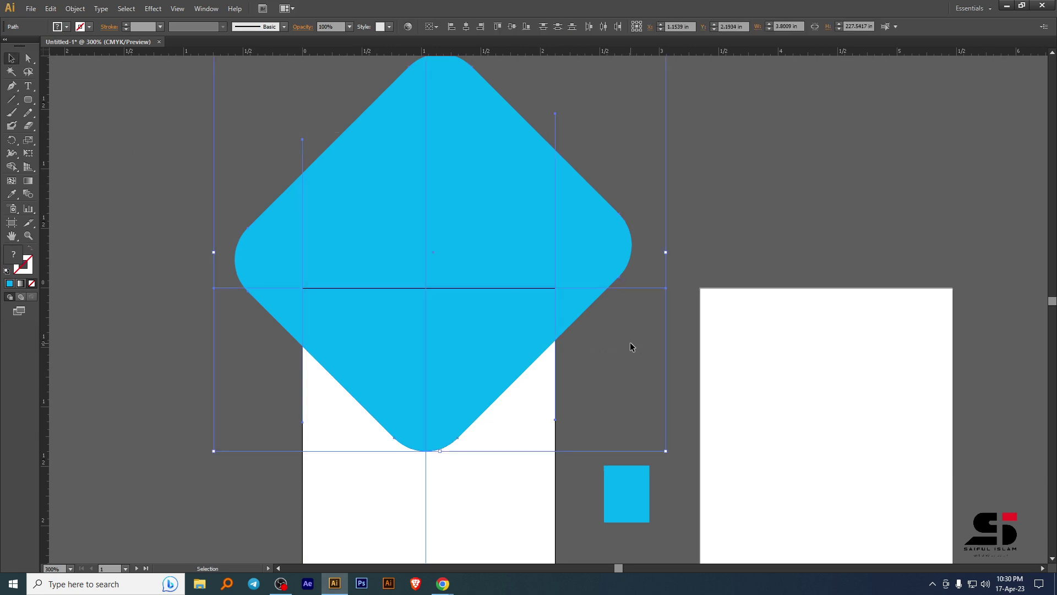
click(207, 9)
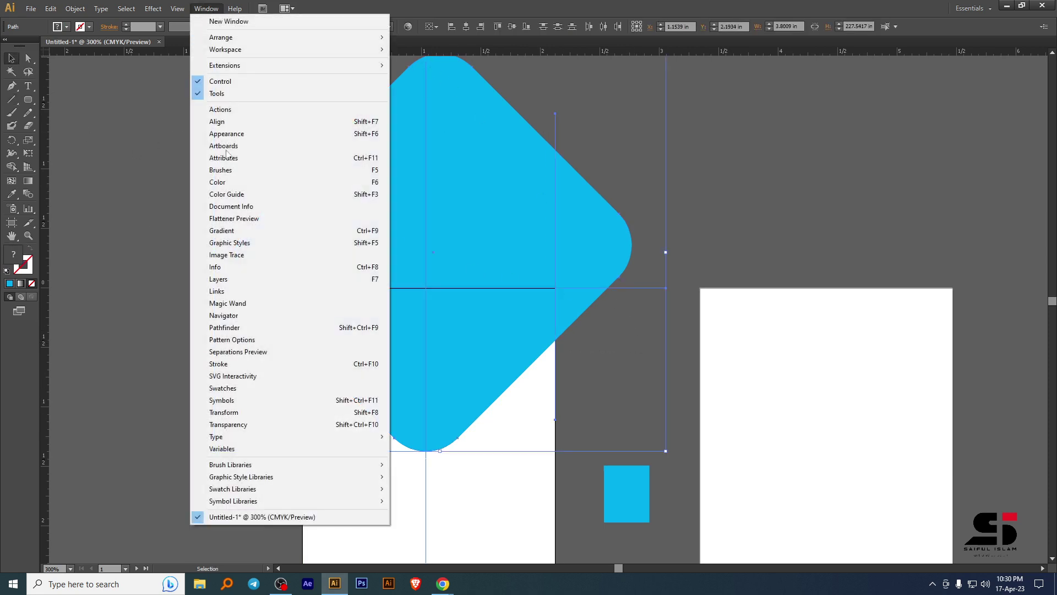
click(237, 328)
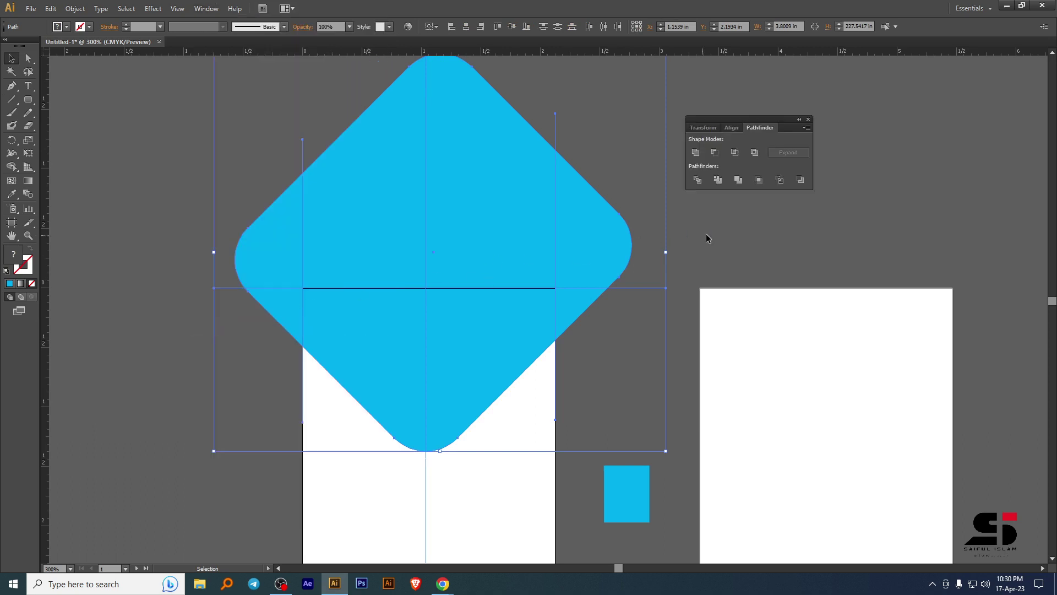
click(698, 180)
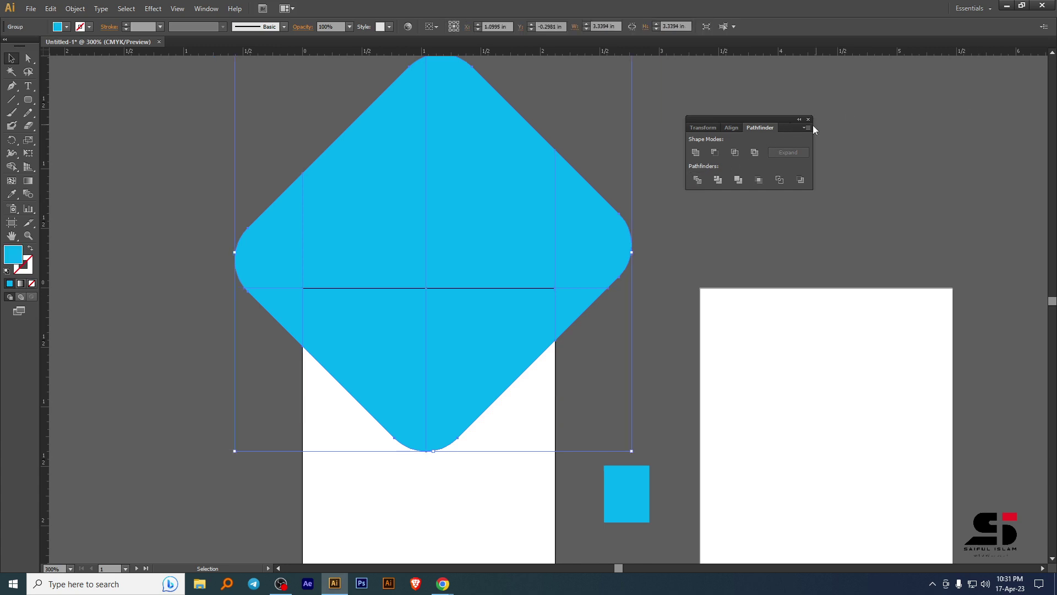
drag(789, 127, 1008, 117)
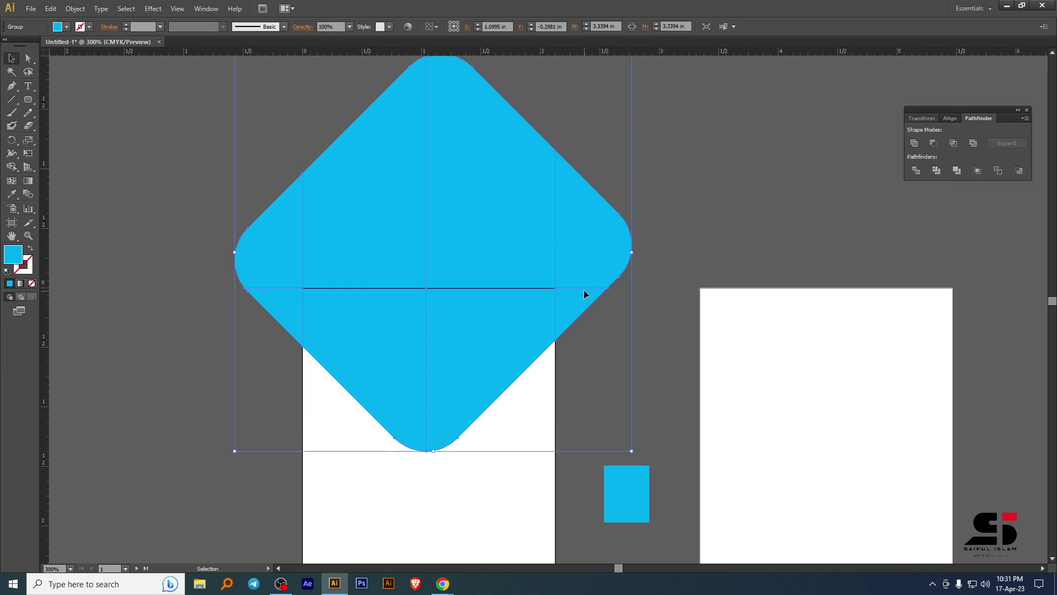
right_click(475, 214)
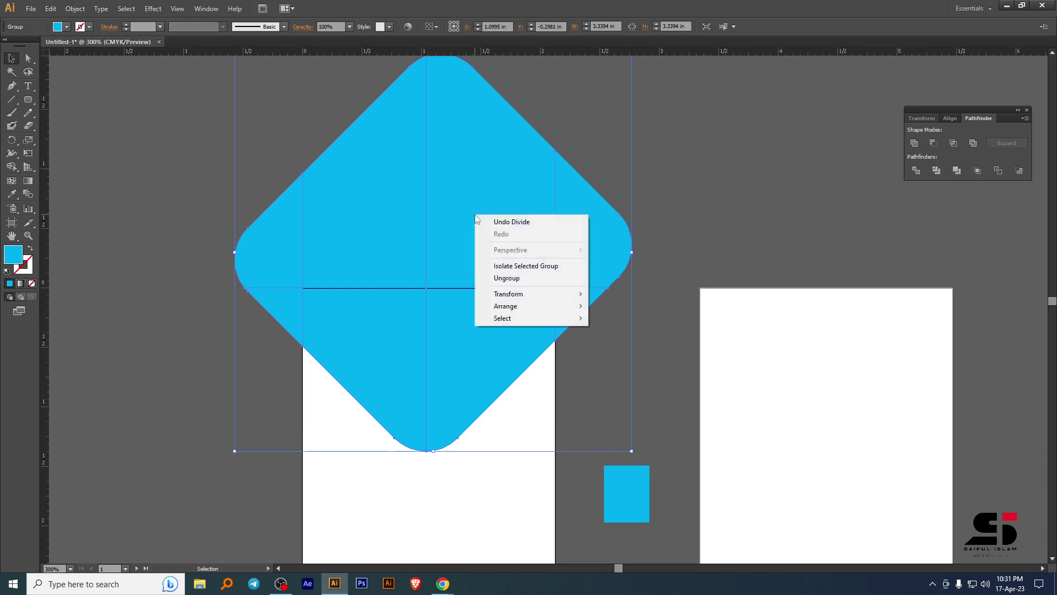
click(505, 278)
click(702, 216)
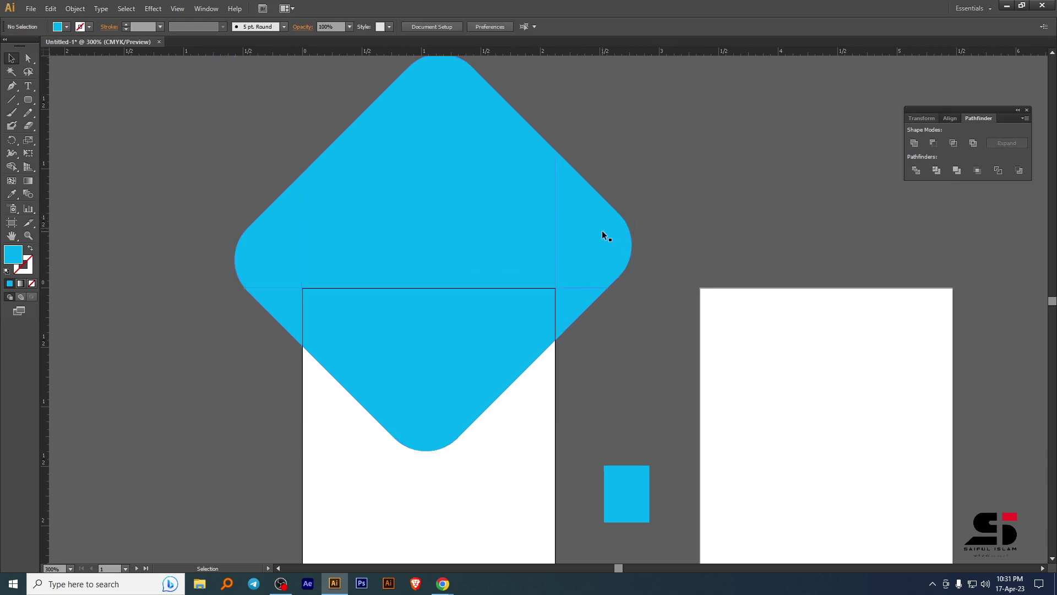
Delete the diamond pieces lying above and beside the first card, keeping only the part inside the card.
click(603, 231)
key(Delete)
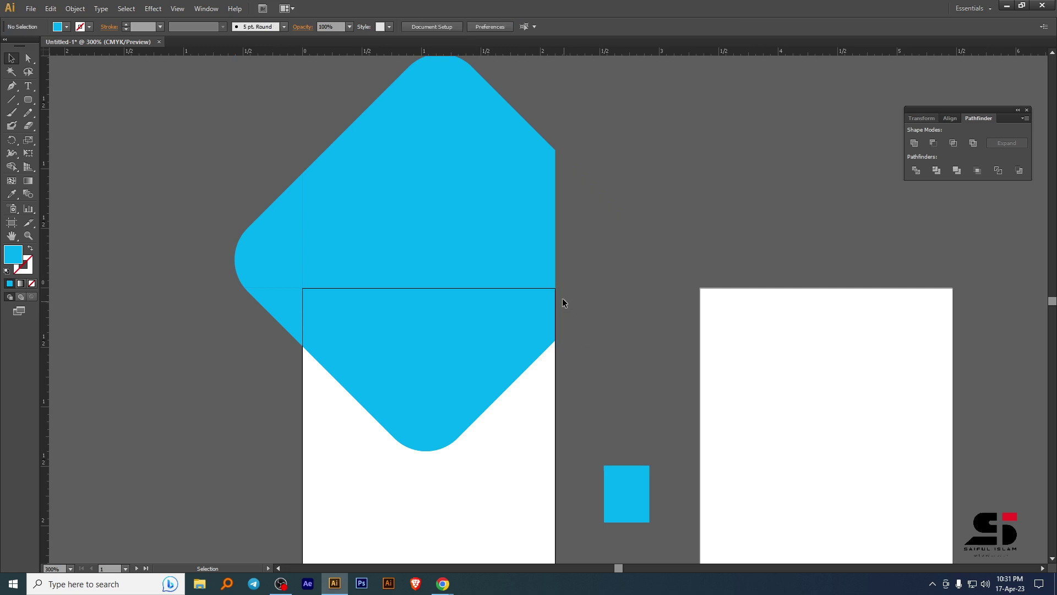
click(455, 183)
key(Delete)
click(389, 193)
key(Delete)
click(273, 233)
key(Delete)
click(274, 309)
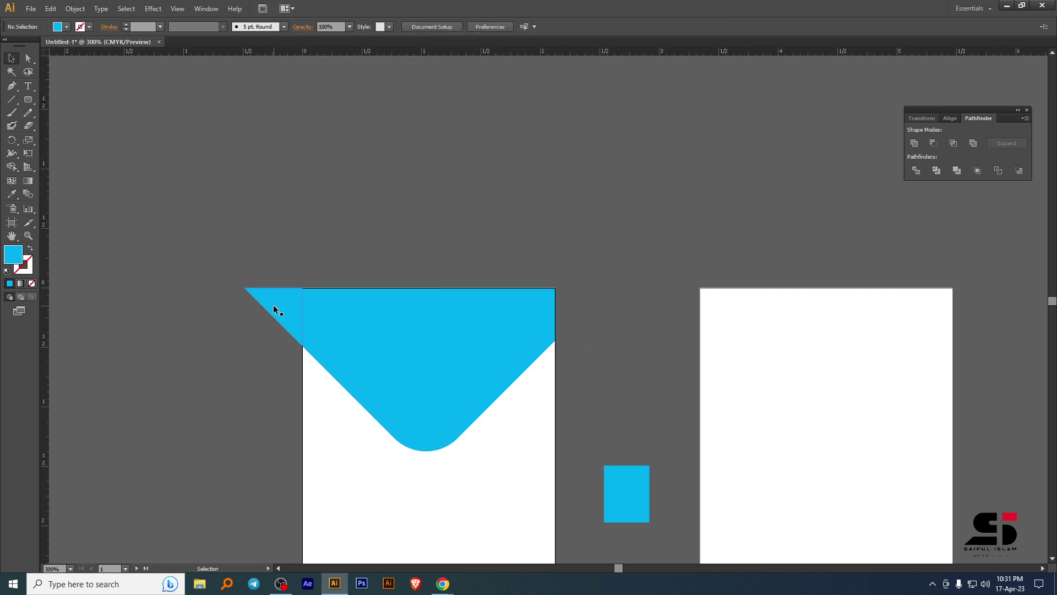
key(Delete)
scroll(614, 263, down, 5)
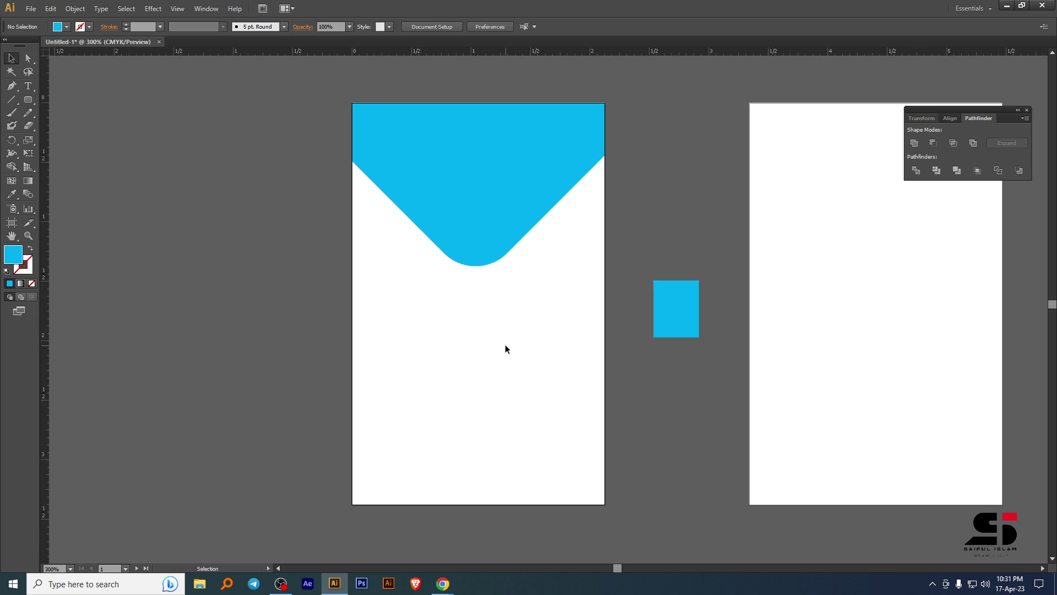
Switch to the Google Meet call in Chrome to check the meeting, and return to Illustrator.
mouse_move(443, 584)
click(398, 553)
click(97, 5)
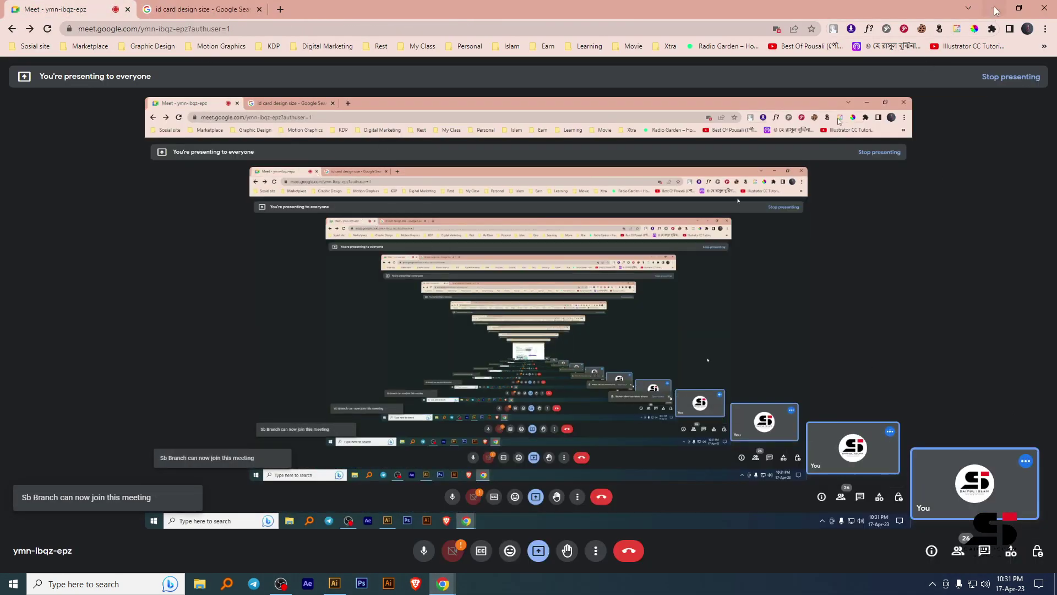
click(994, 8)
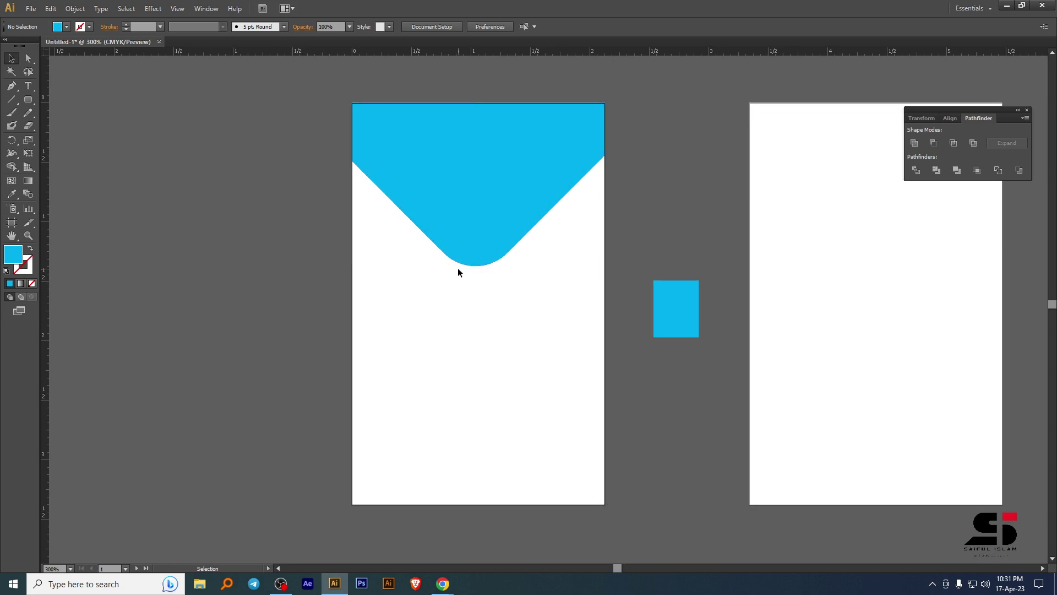
Inspect the two halves of the cyan header shape, shift the right half about 0.54 in to the right, and undo the move.
click(477, 131)
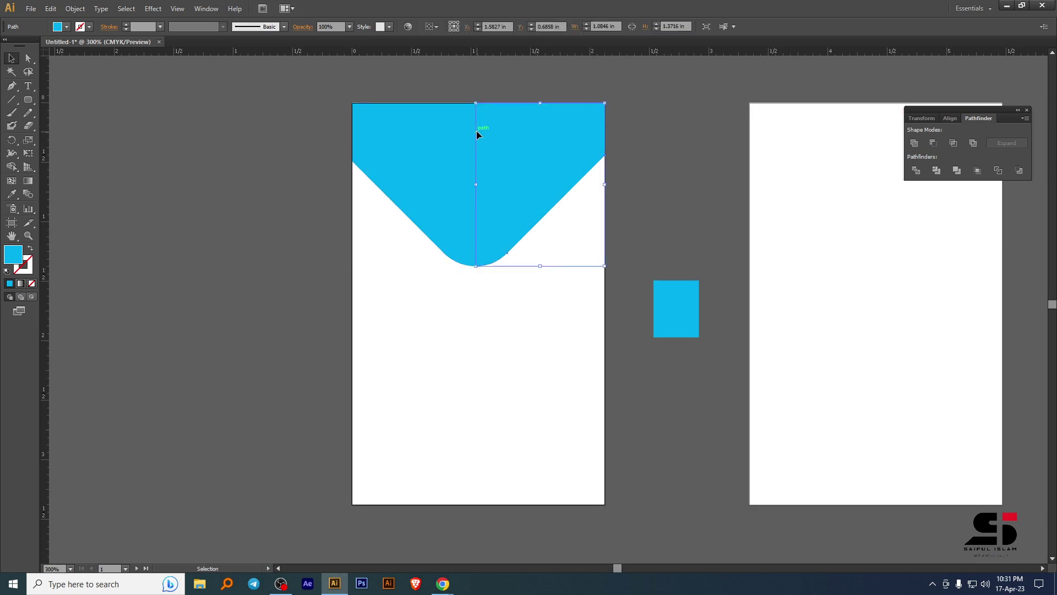
click(678, 149)
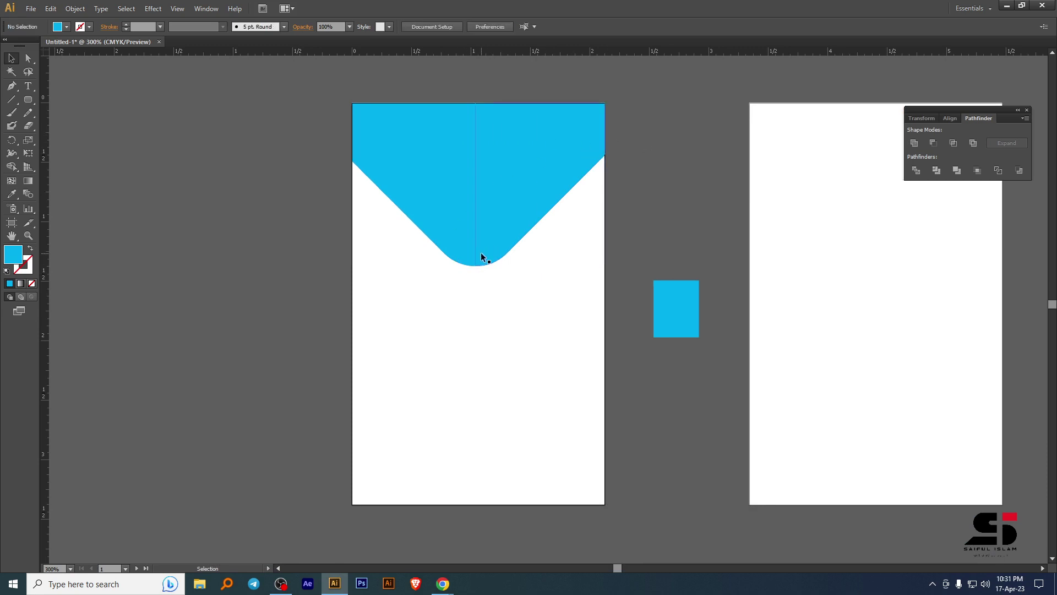
click(465, 166)
double_click(505, 160)
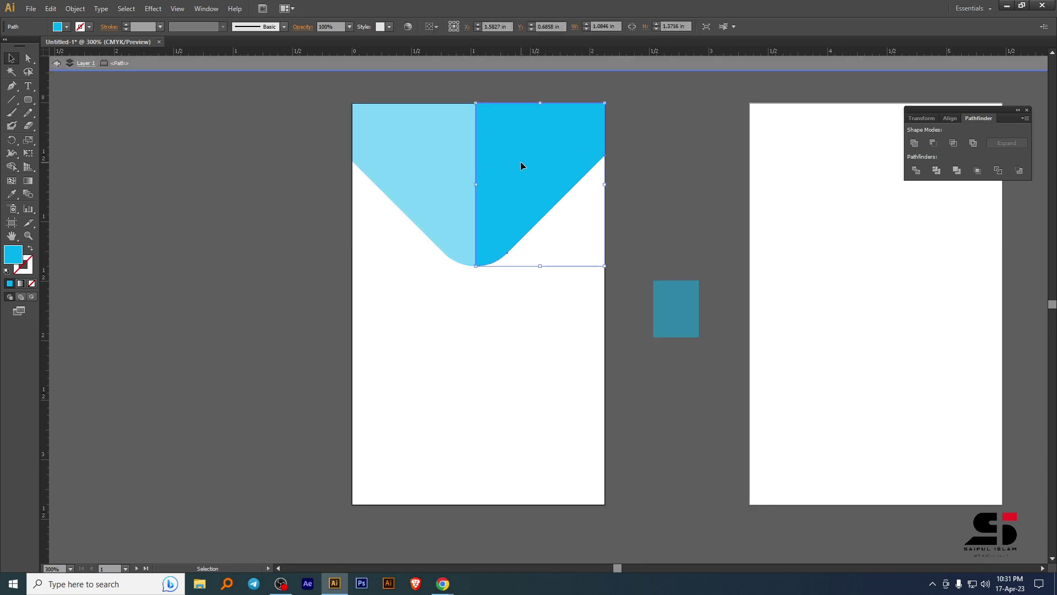
double_click(645, 163)
drag(522, 165, 586, 168)
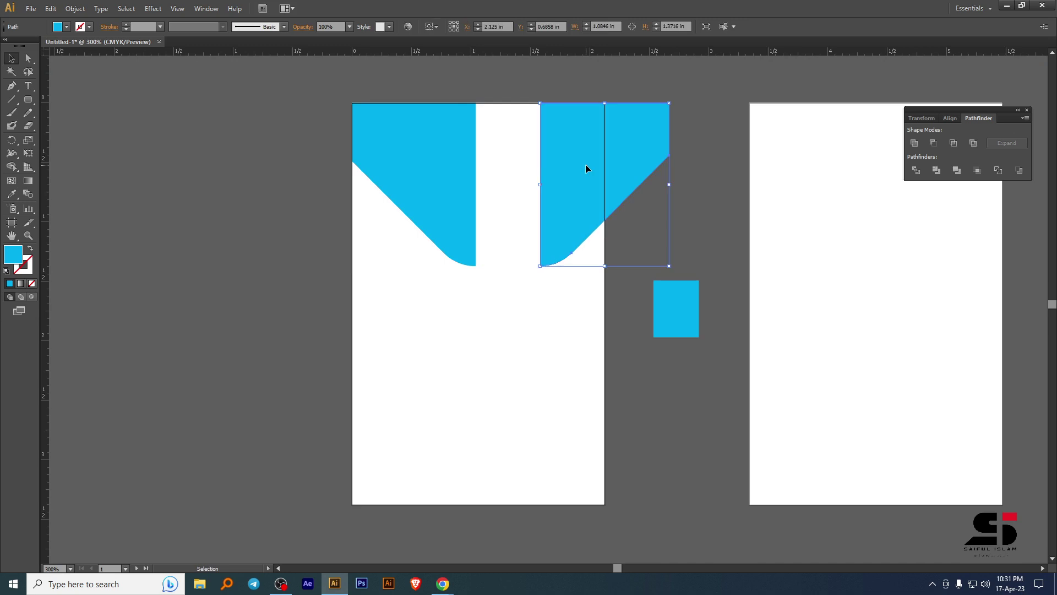
key(ctrl+z)
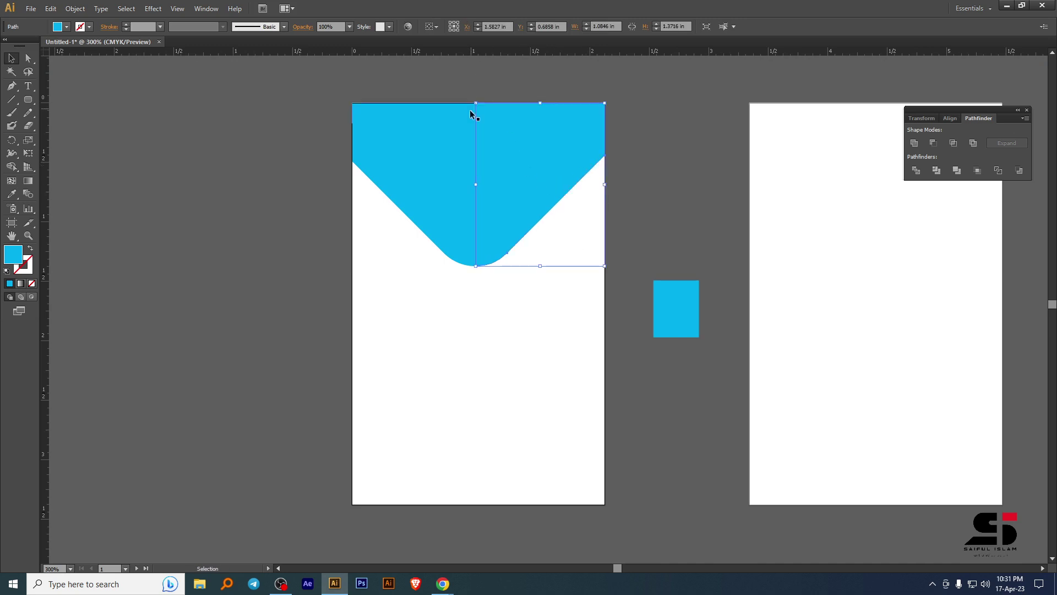
click(699, 186)
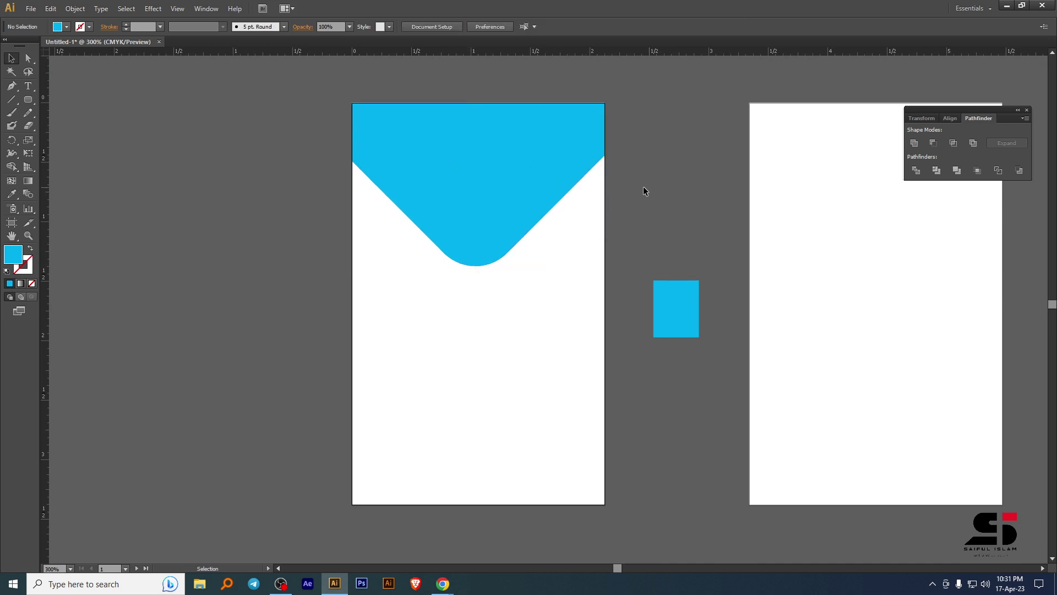
Merge the two halves of the cyan header shape into one with the Shape Builder tool and check the merged shape.
click(437, 163)
shift+click(533, 164)
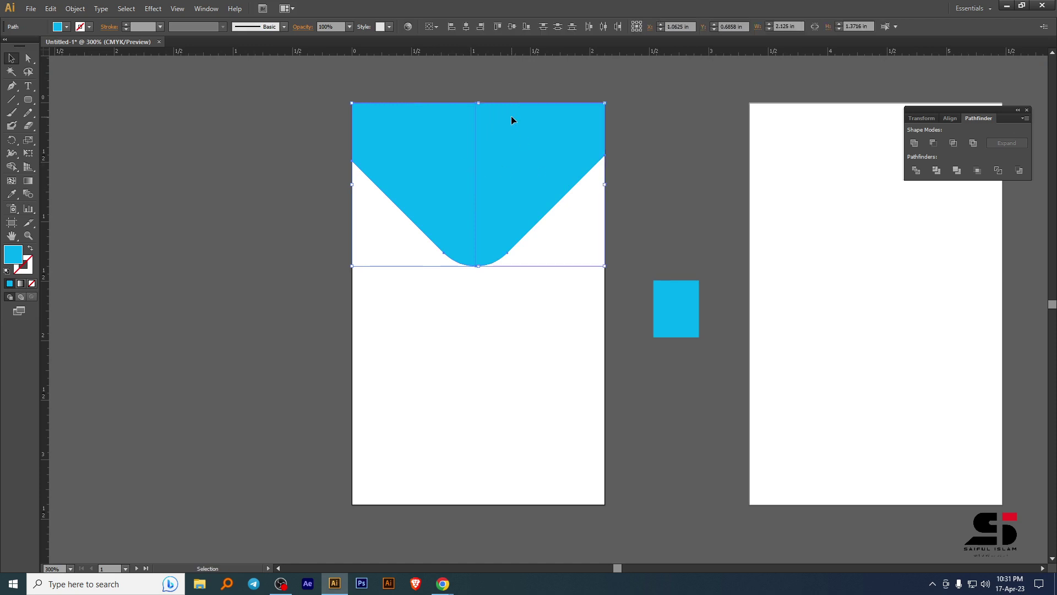
click(11, 167)
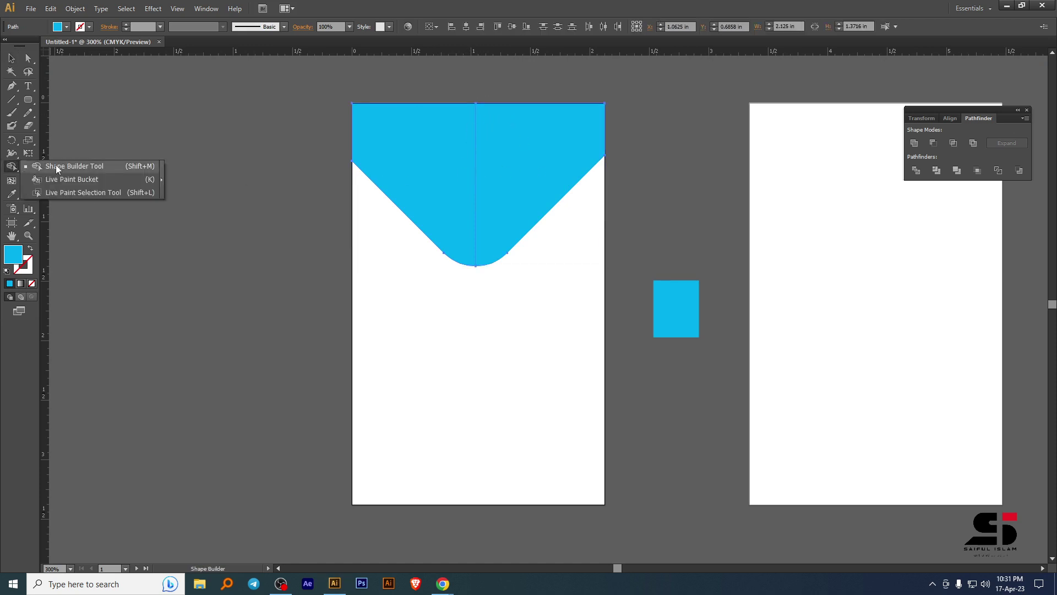
click(57, 166)
drag(524, 158, 441, 160)
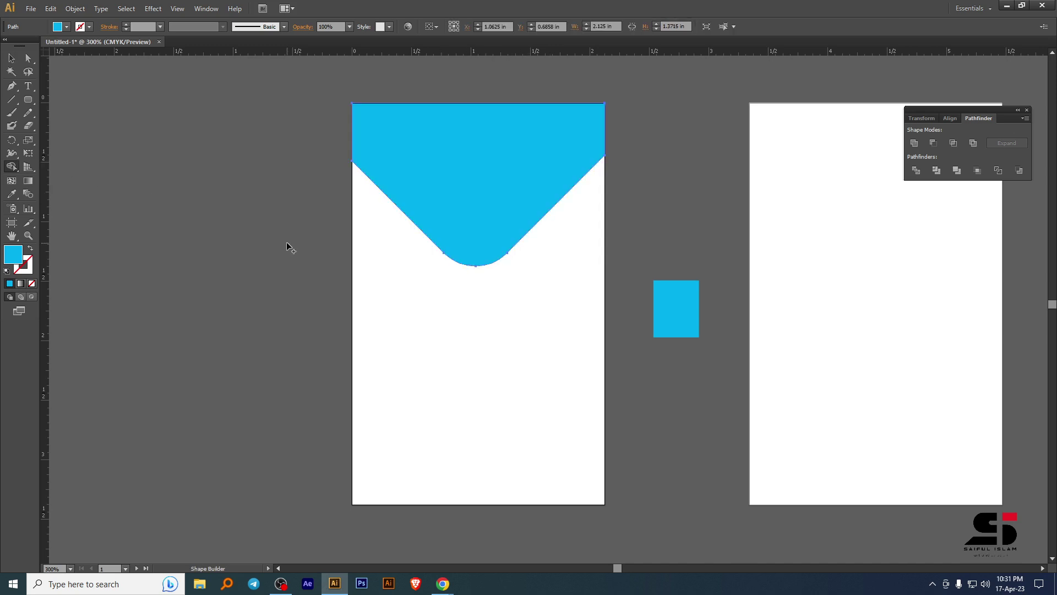
click(13, 59)
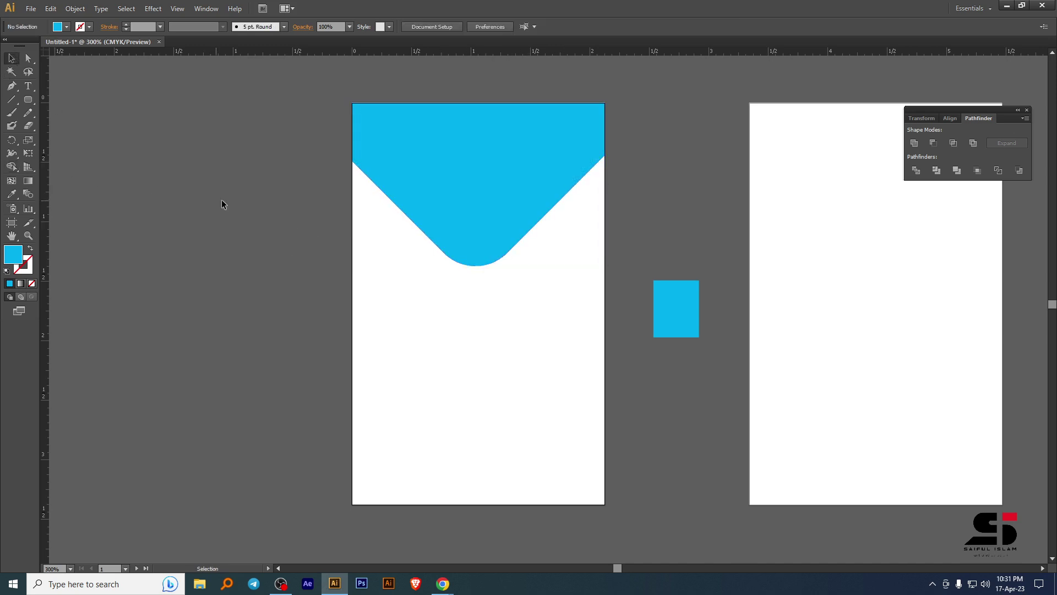
click(456, 177)
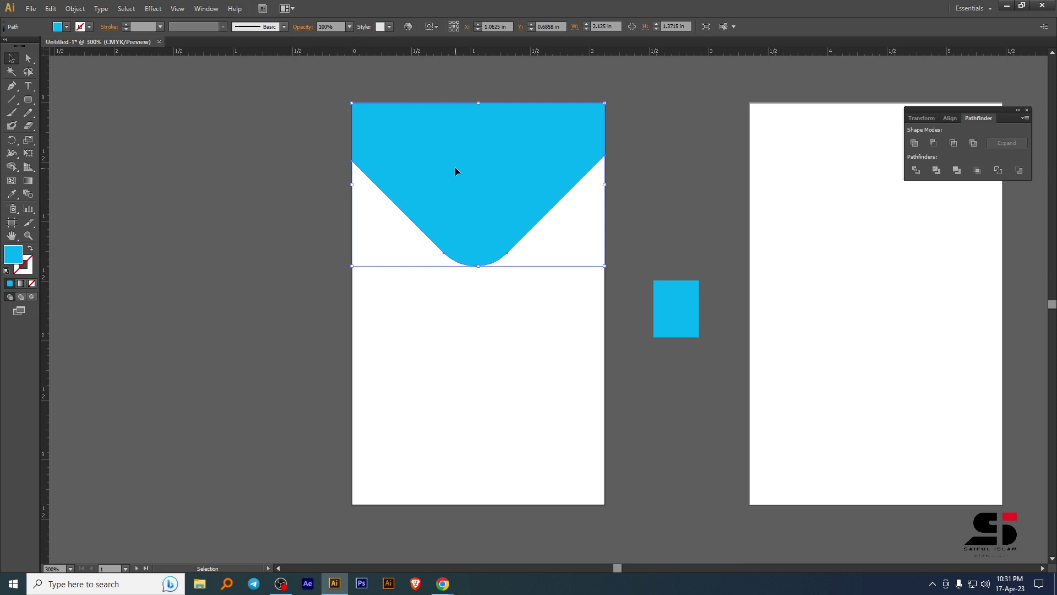
click(232, 195)
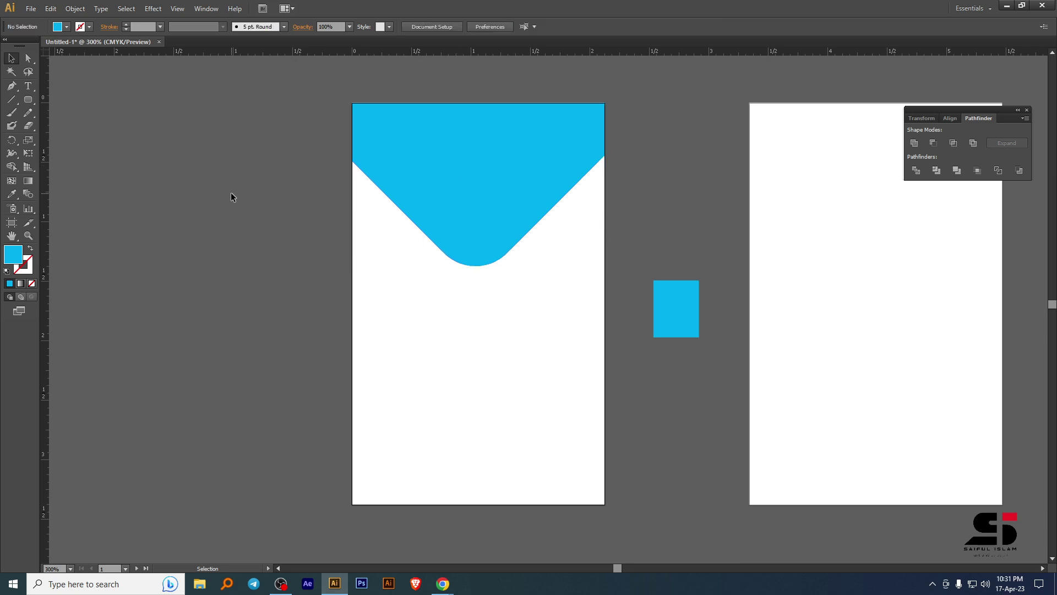
Draw a circle about 0.79 in across over the rounded tip of the cyan header shape and fill it with white.
drag(38, 104, 65, 123)
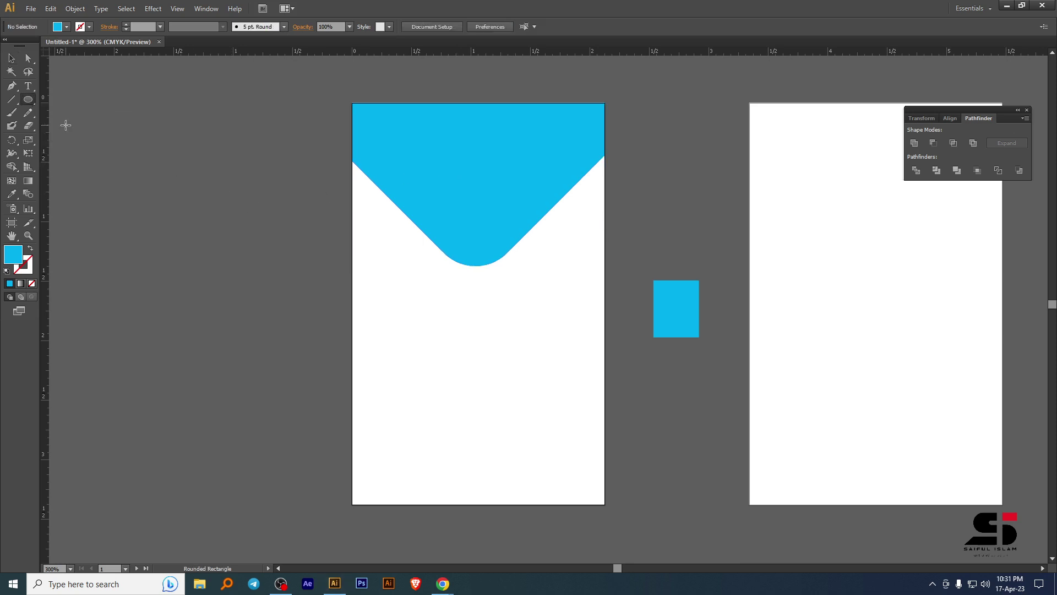
drag(471, 260, 484, 306)
key(v)
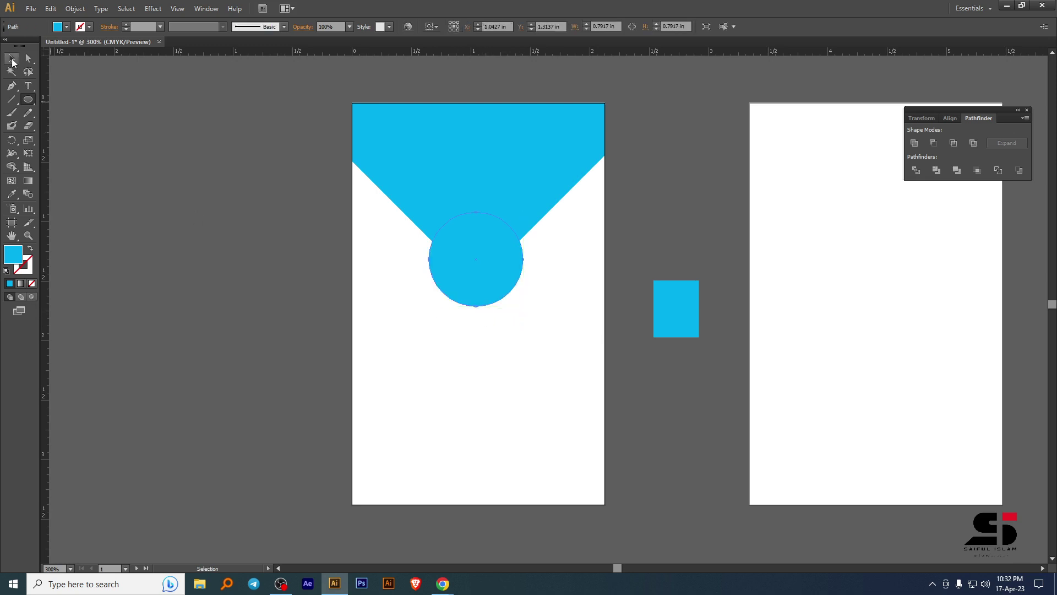
click(67, 26)
click(25, 51)
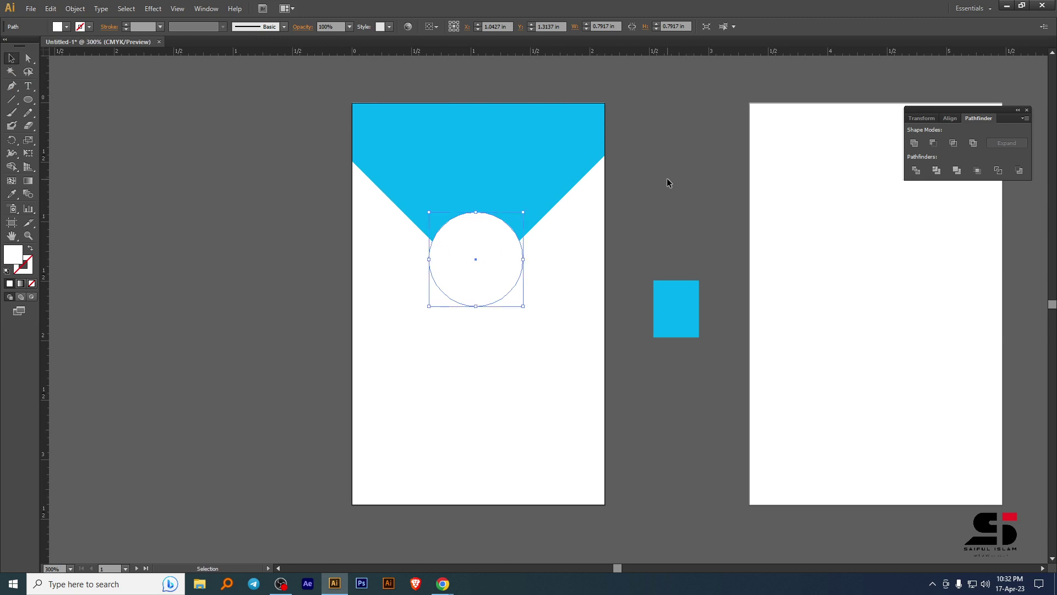
Scale the upper circle over the header tip down to about 0.75 in across and fill it with black.
drag(523, 307, 520, 304)
click(66, 27)
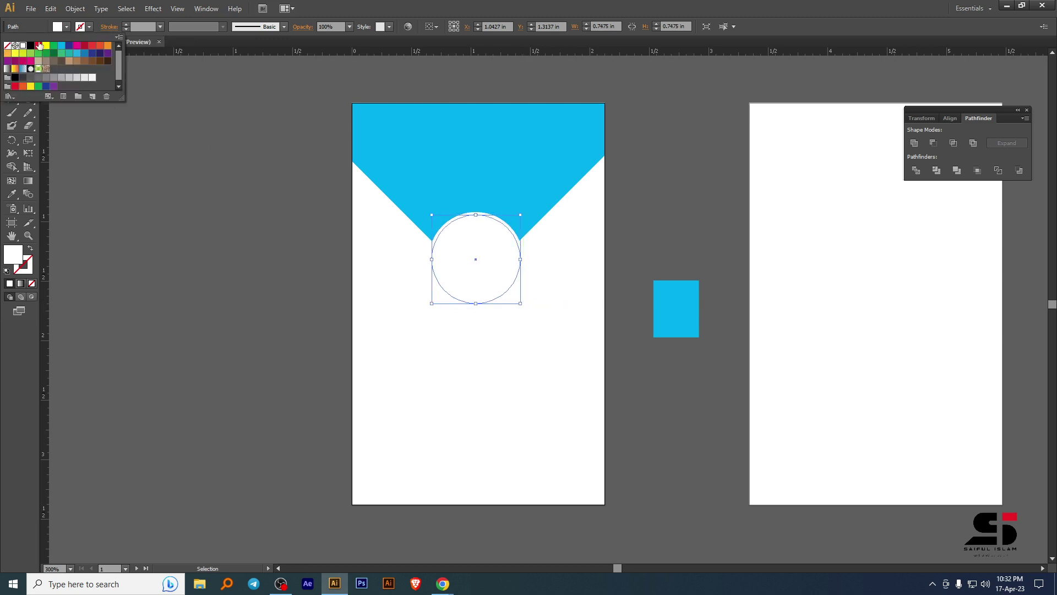
click(30, 46)
click(199, 175)
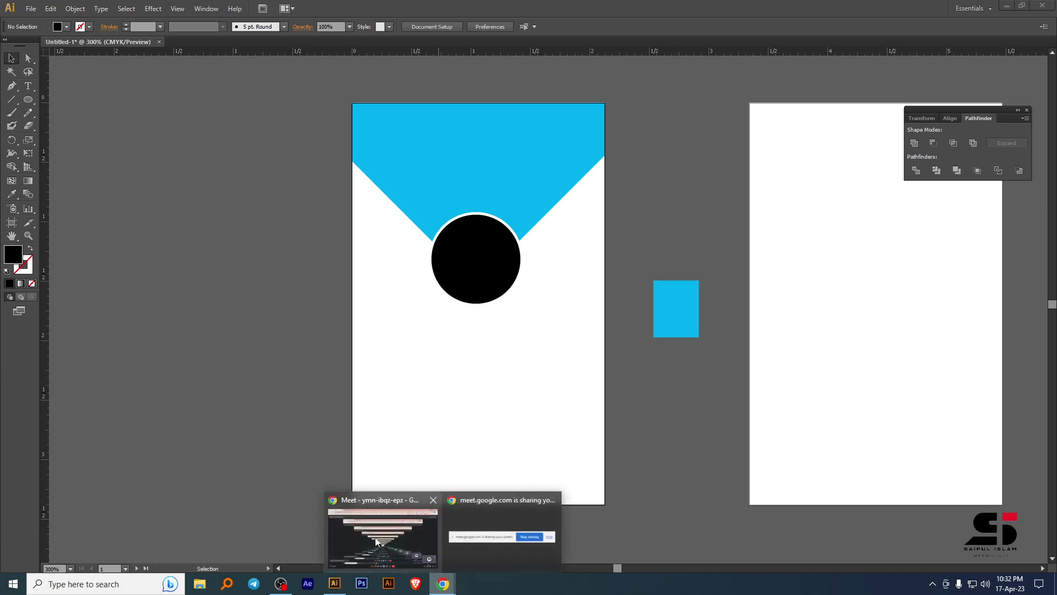
Switch to the Google Meet window in Chrome.
click(385, 528)
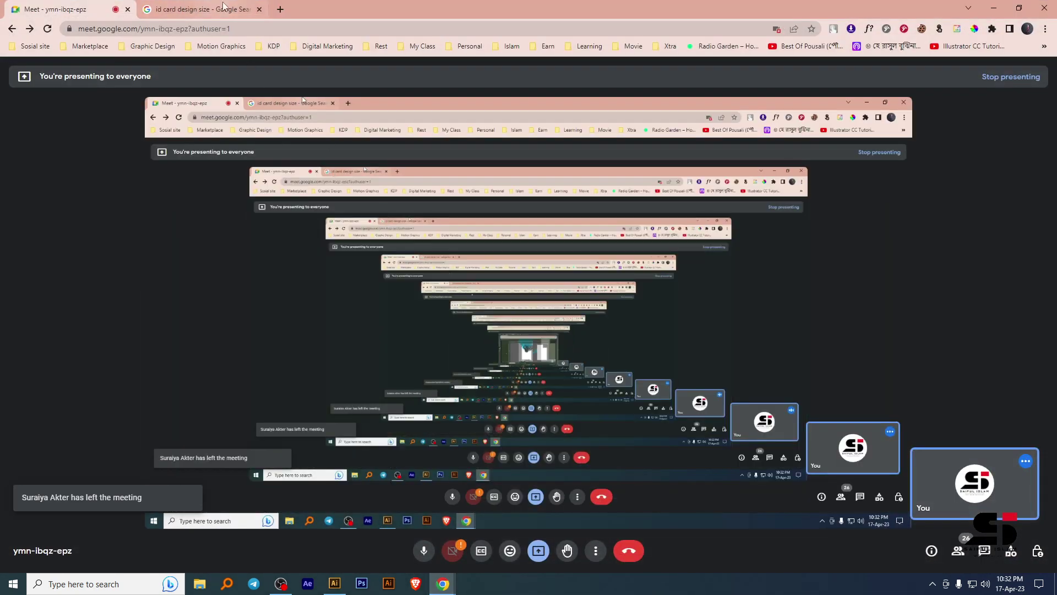
click(280, 10)
click(293, 29)
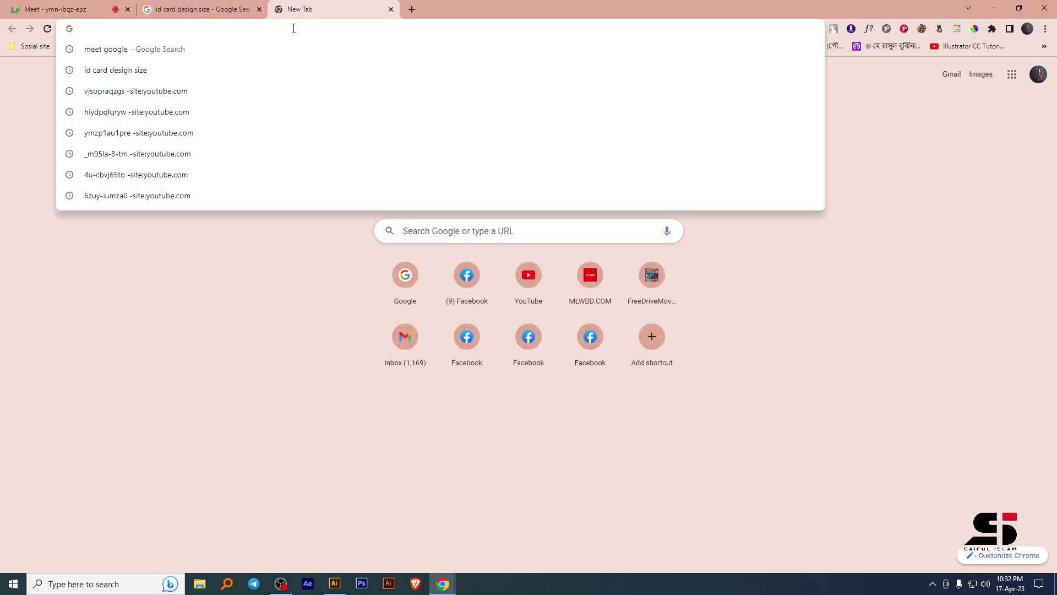
text(yan)
key(Return)
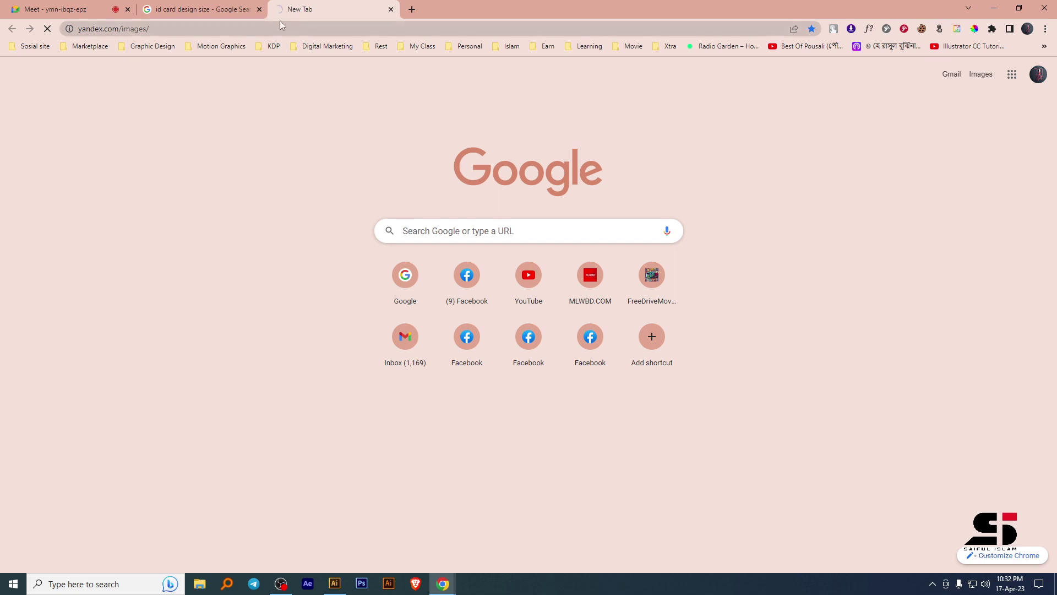
key(ctrl+w)
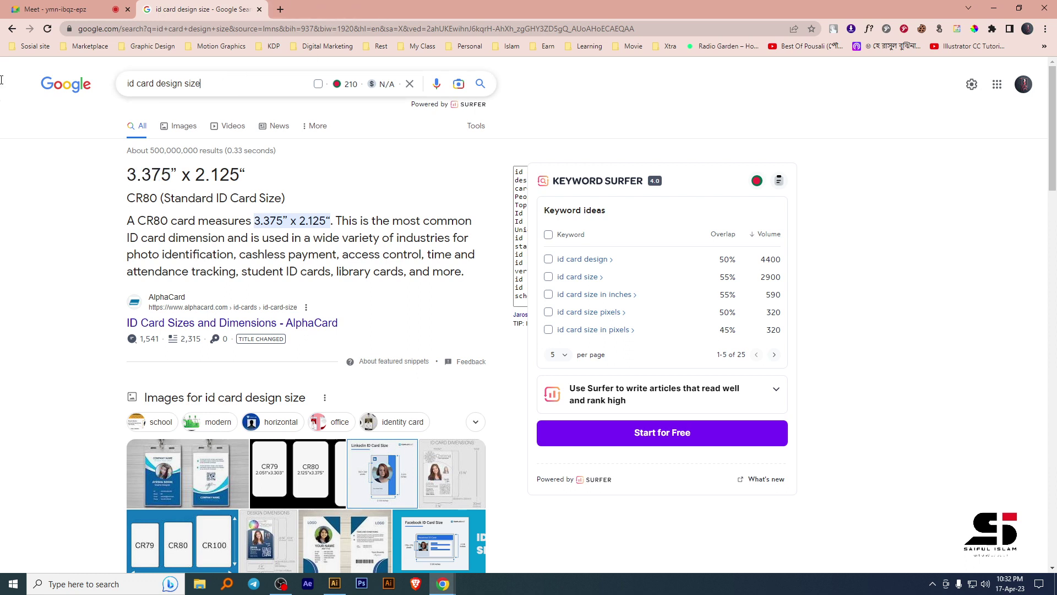
Replace the id card design size query with a Google image search for "official man image".
key(ctrl+a)
text(o)
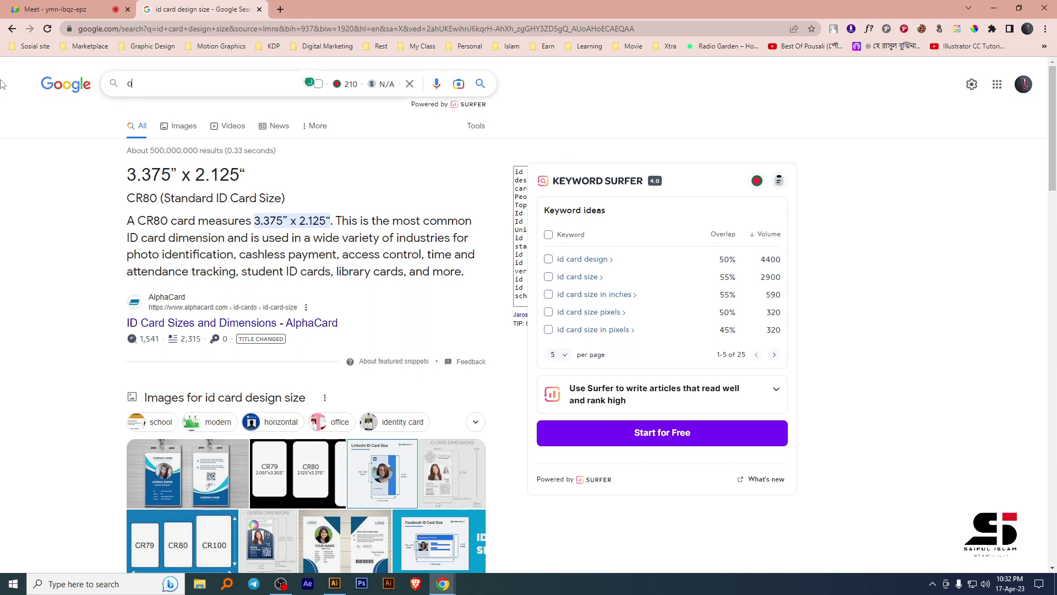
text(fficial)
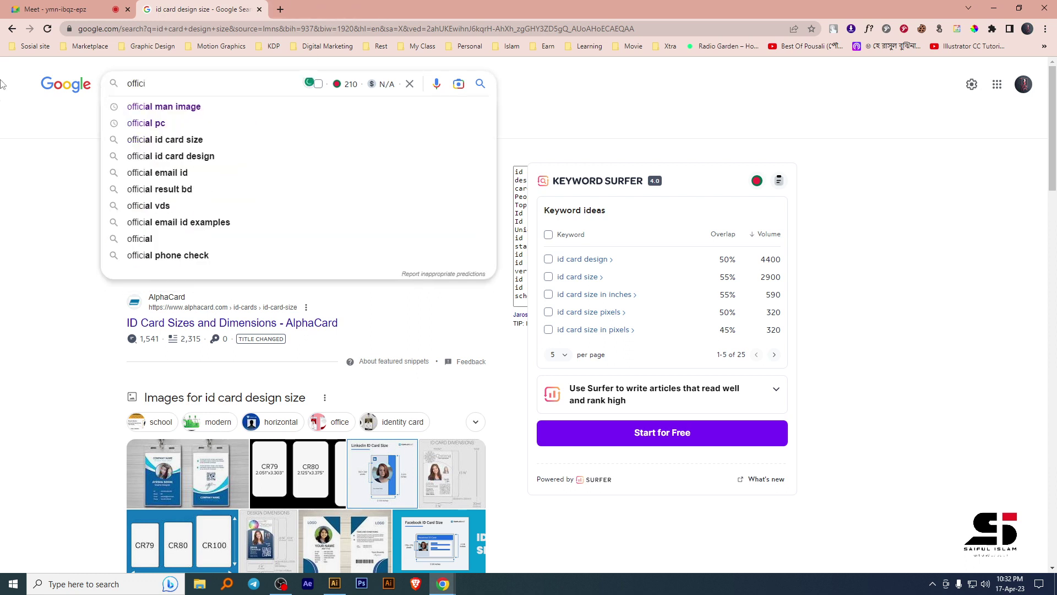
key(Down)
key(Return)
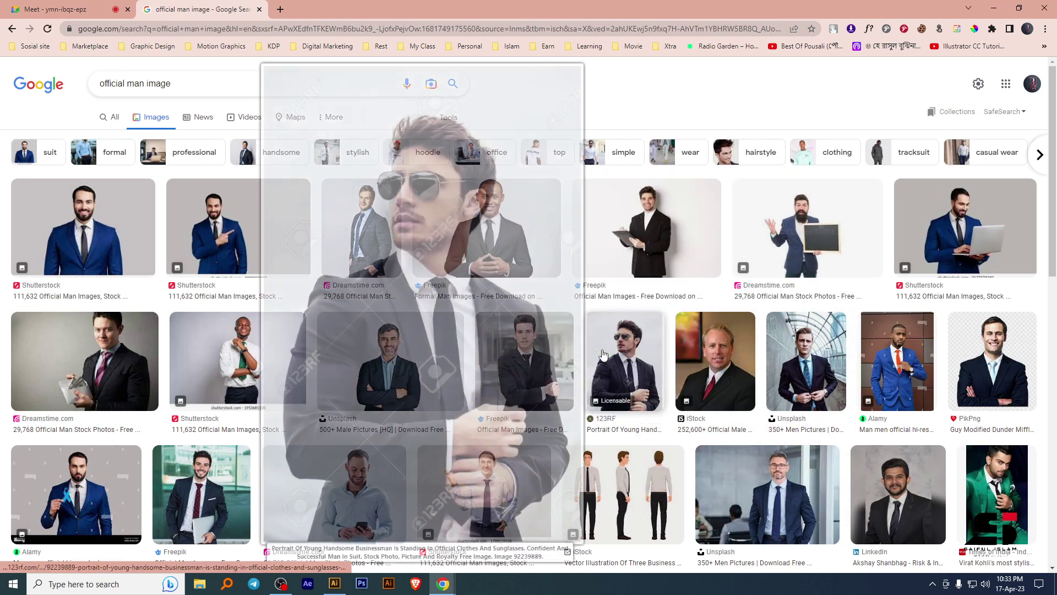
mouse_move(665, 246)
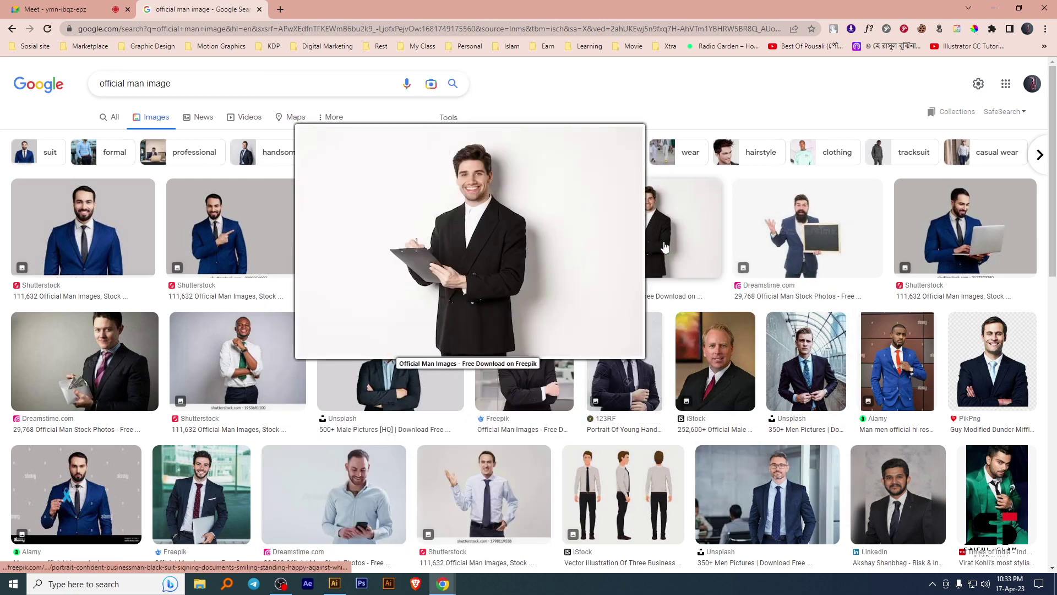
mouse_move(255, 398)
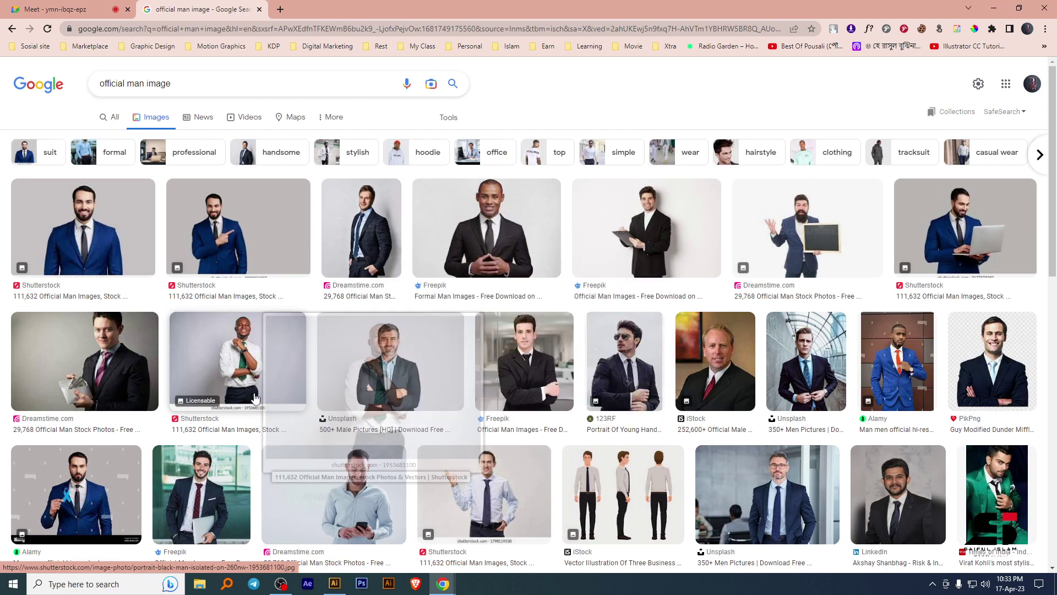
mouse_move(144, 329)
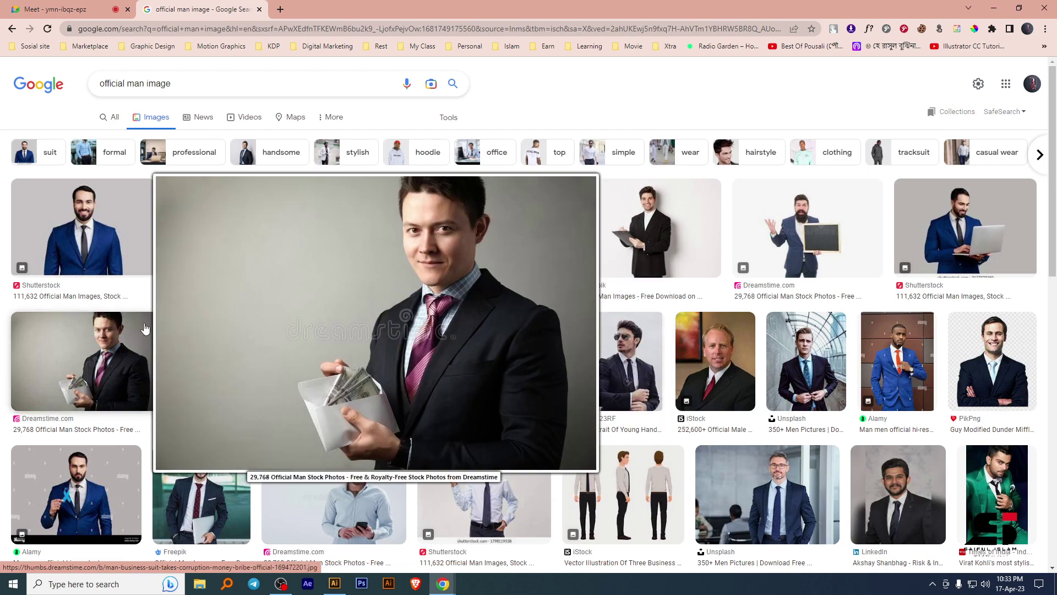
click(85, 219)
right_click(810, 176)
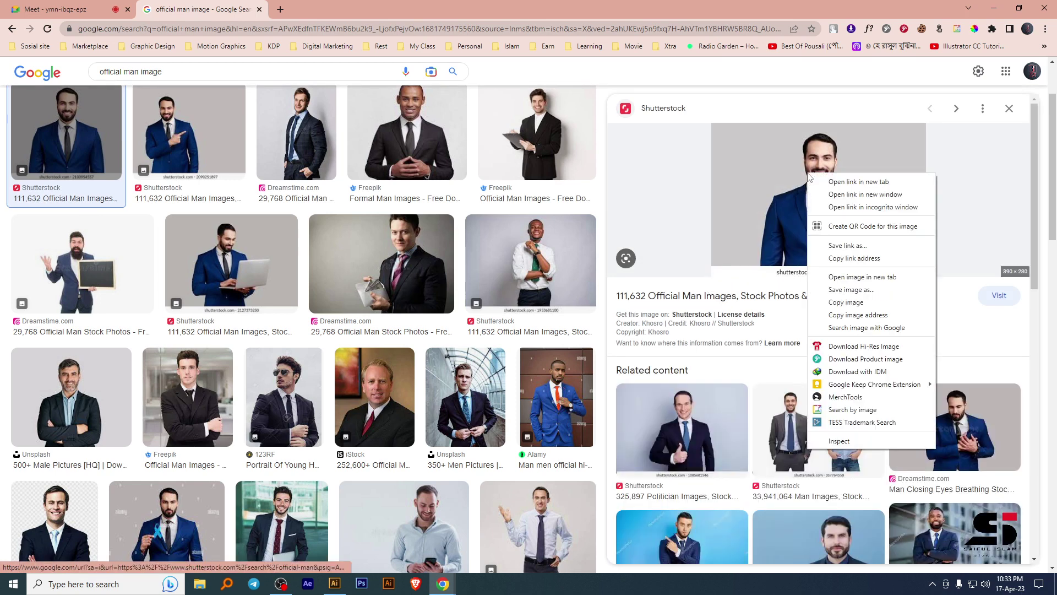
click(837, 289)
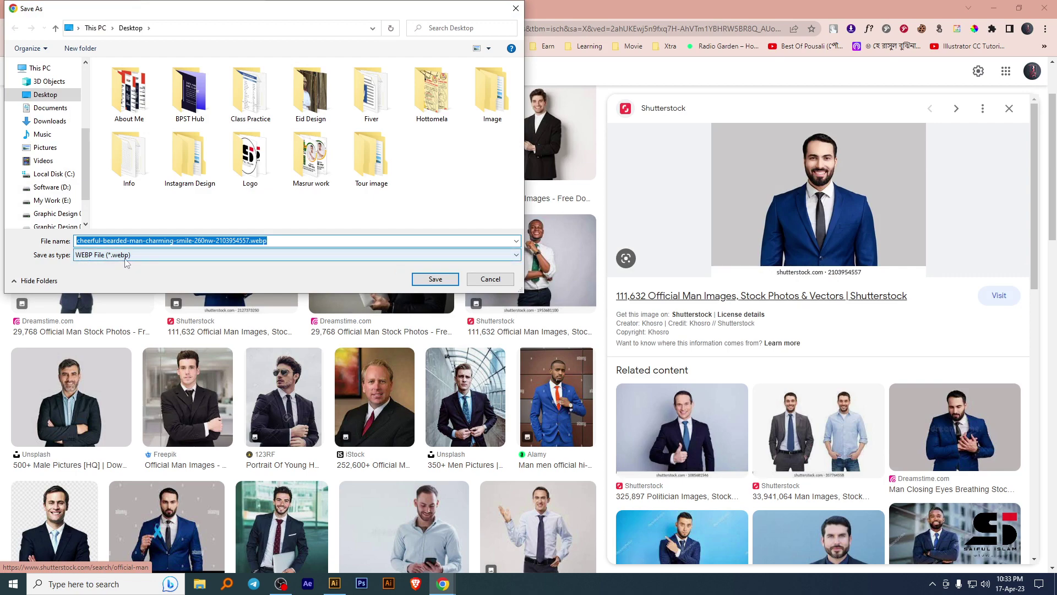
click(498, 281)
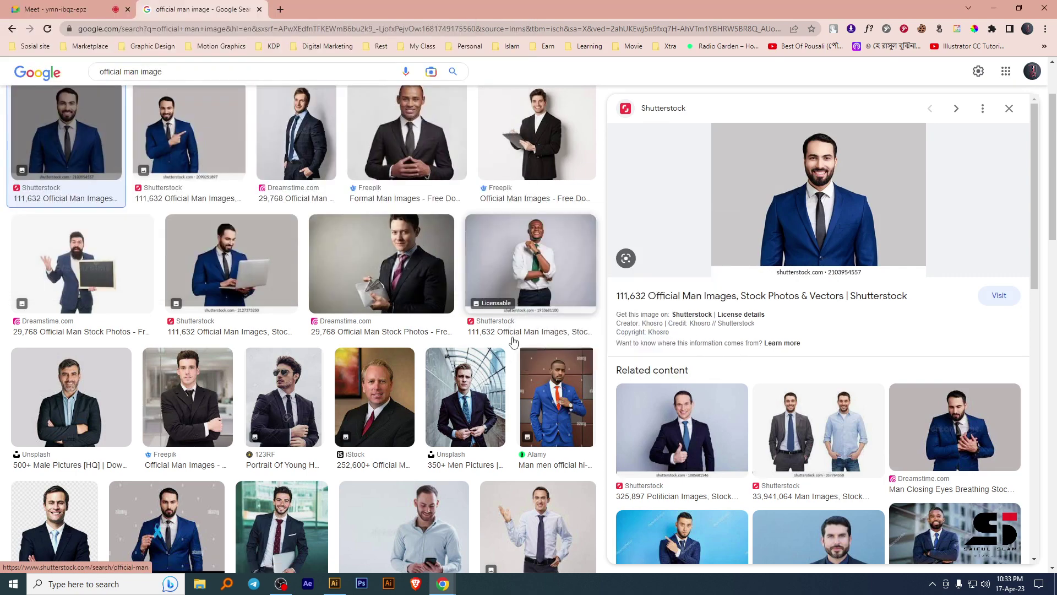
scroll(514, 341, down, 3)
scroll(715, 391, down, 4)
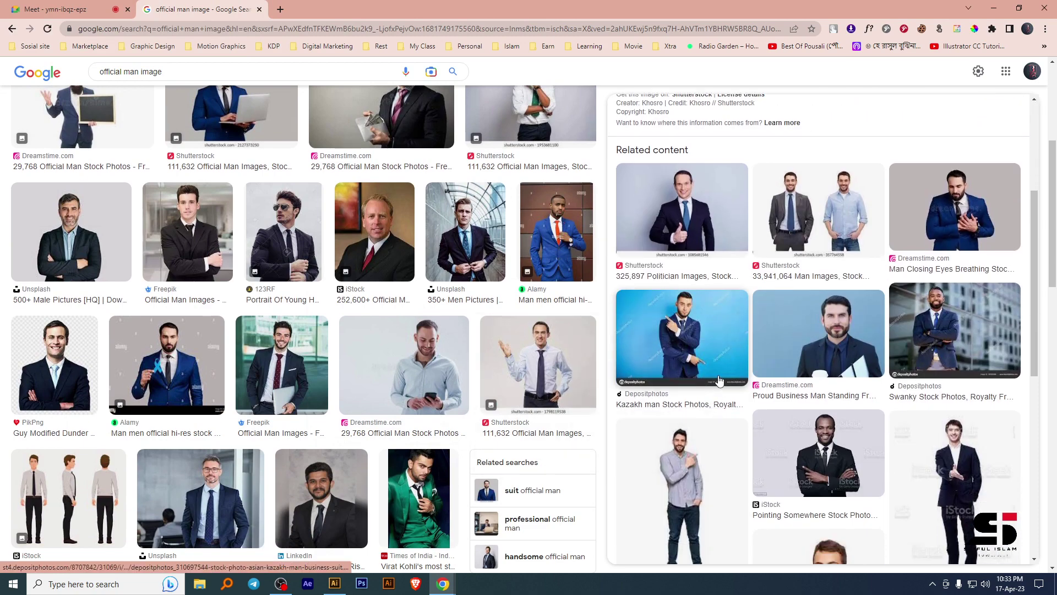
scroll(719, 380, down, 3)
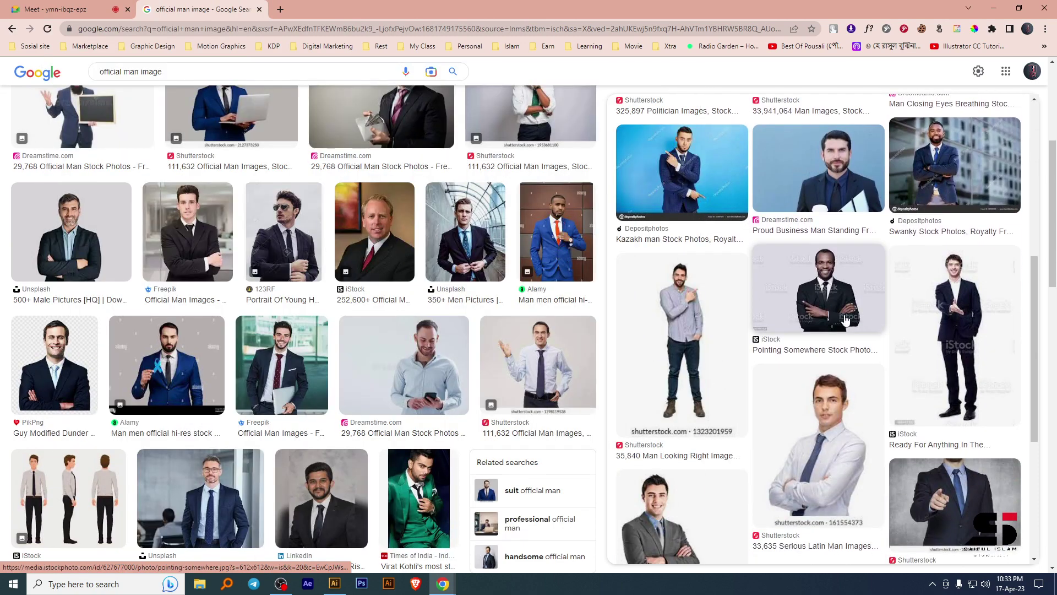
scroll(847, 319, down, 3)
mouse_move(484, 392)
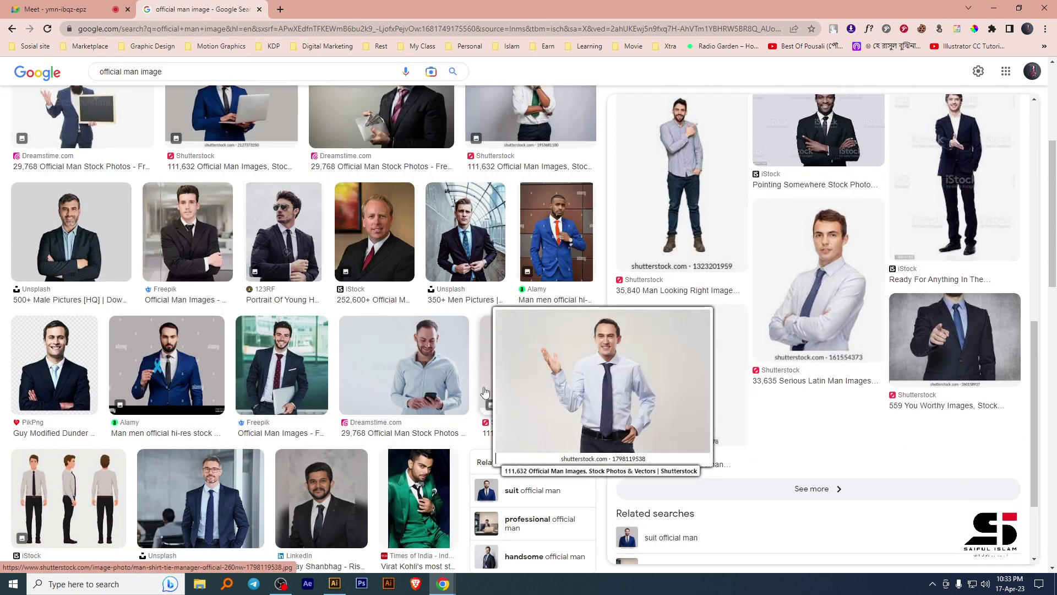
click(243, 496)
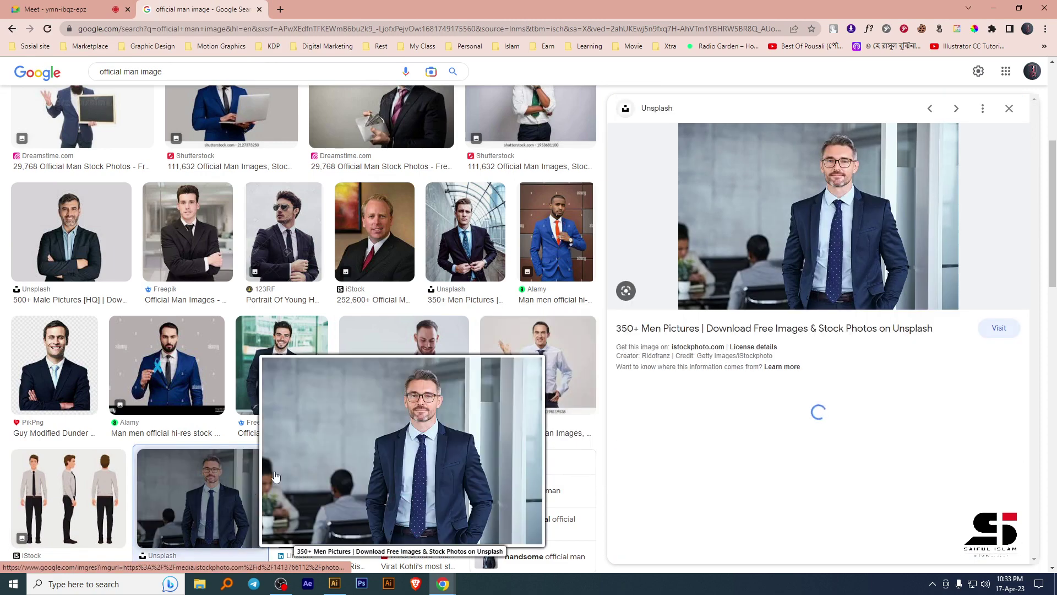
right_click(819, 219)
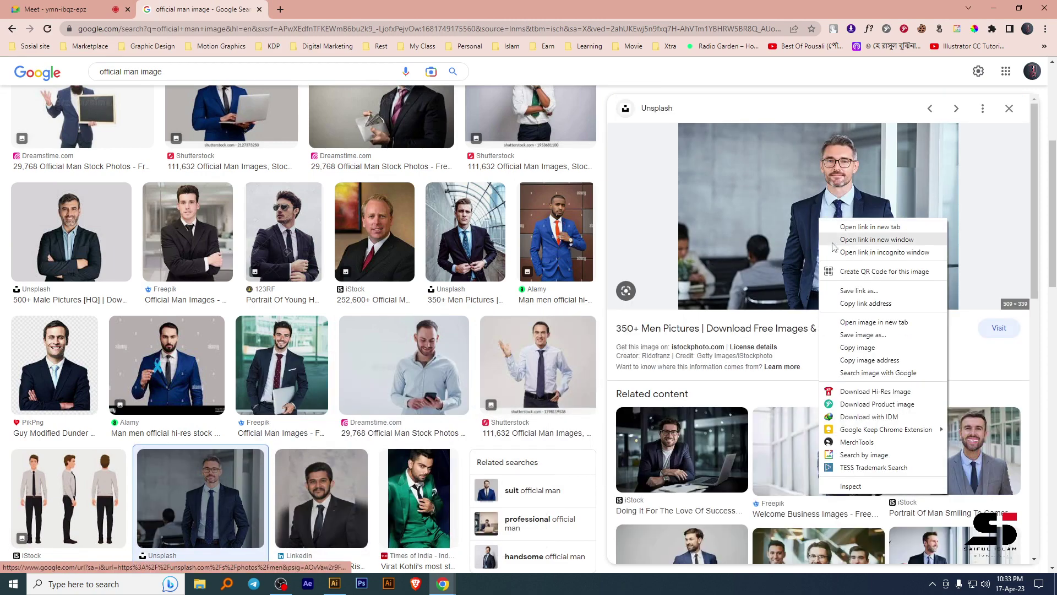
click(850, 335)
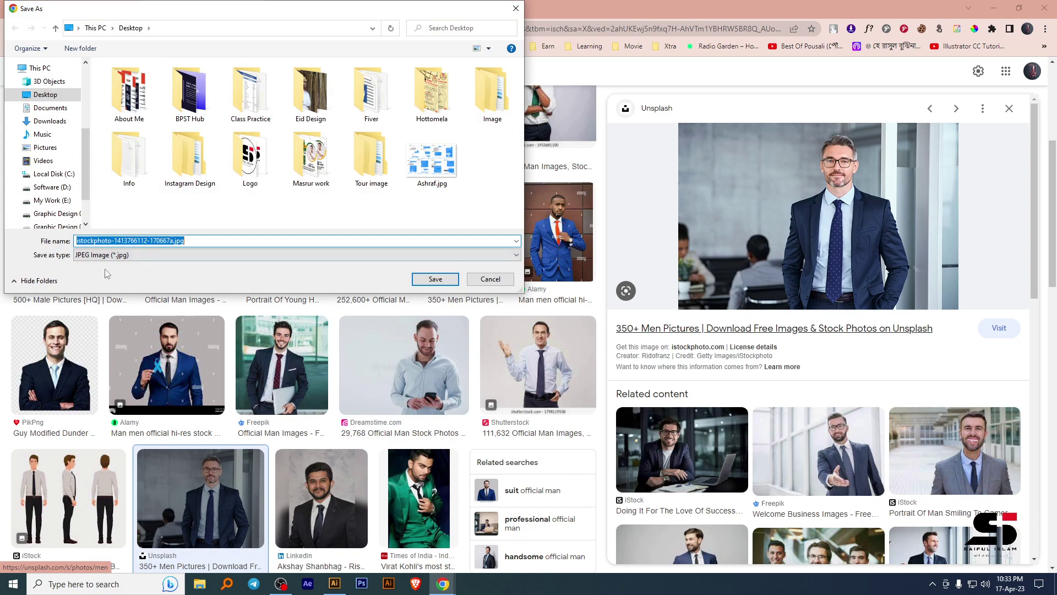
click(435, 279)
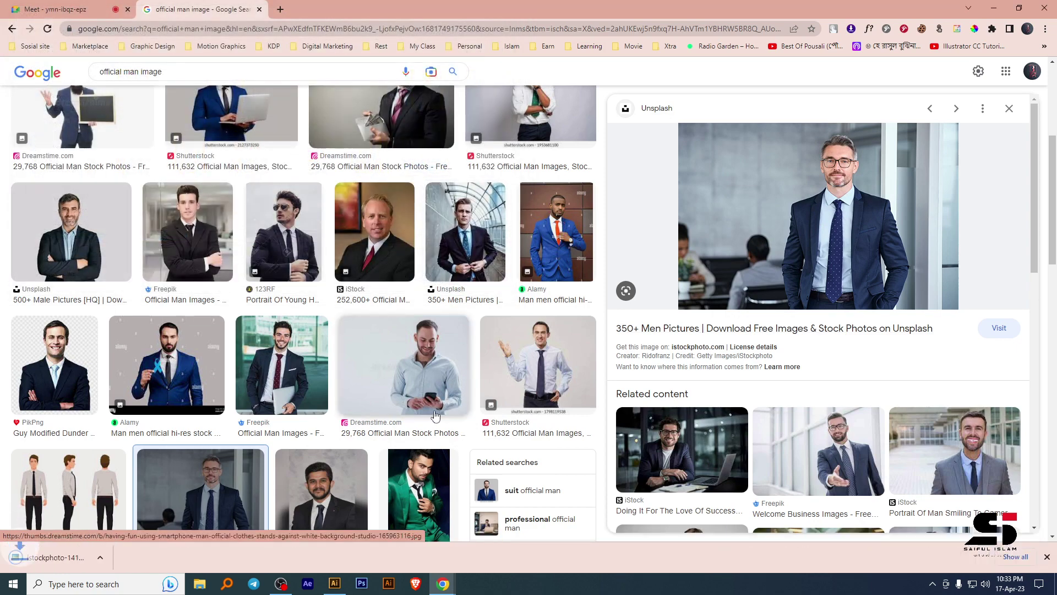
Bring the downloaded photo from Chrome into the Illustrator document as an embedded image overlapping the black circle's right side.
drag(55, 557, 647, 433)
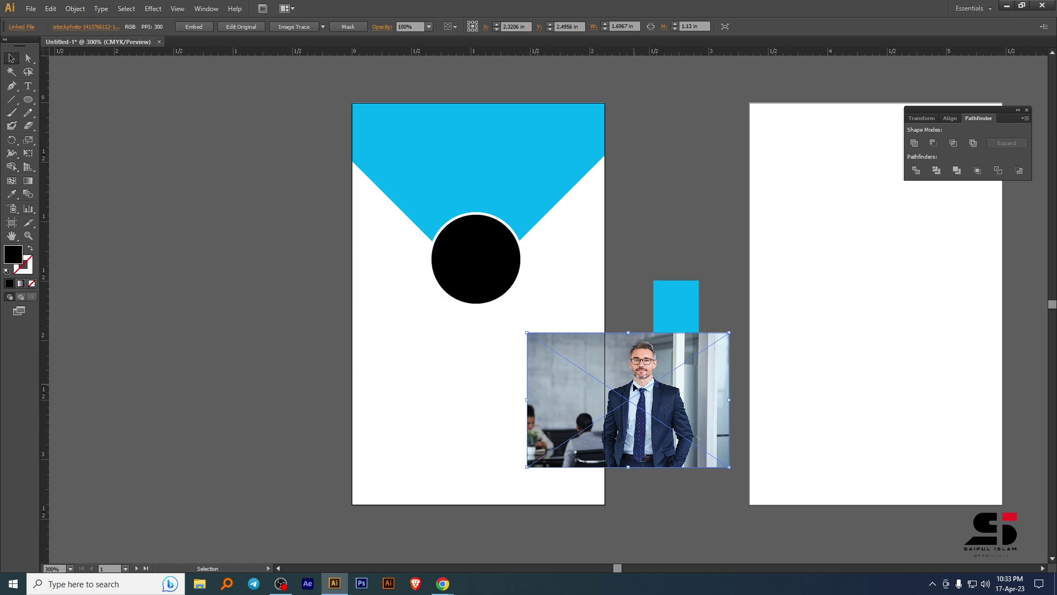
drag(635, 380, 441, 342)
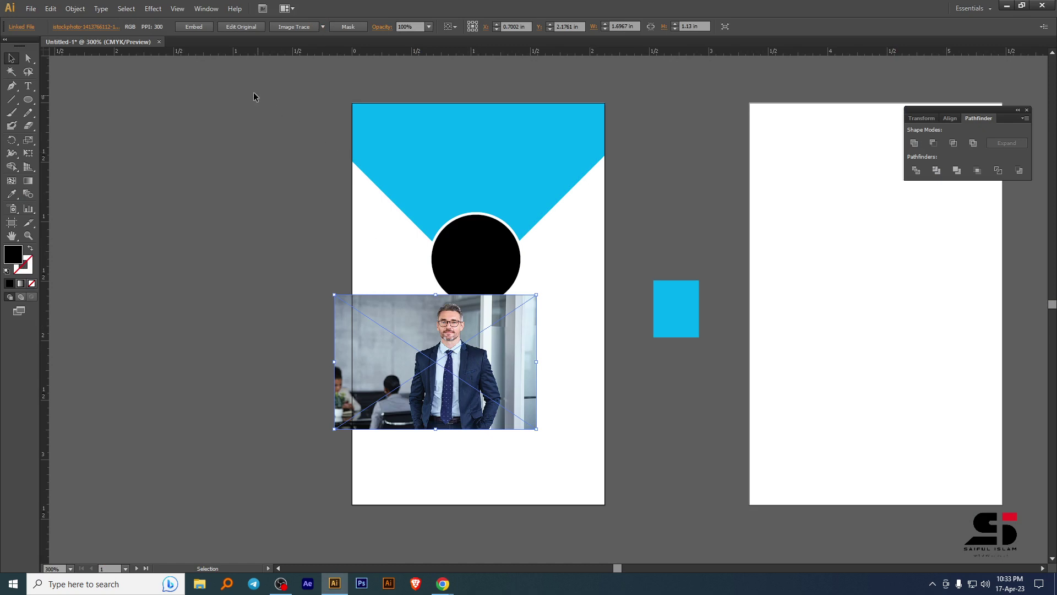
click(187, 27)
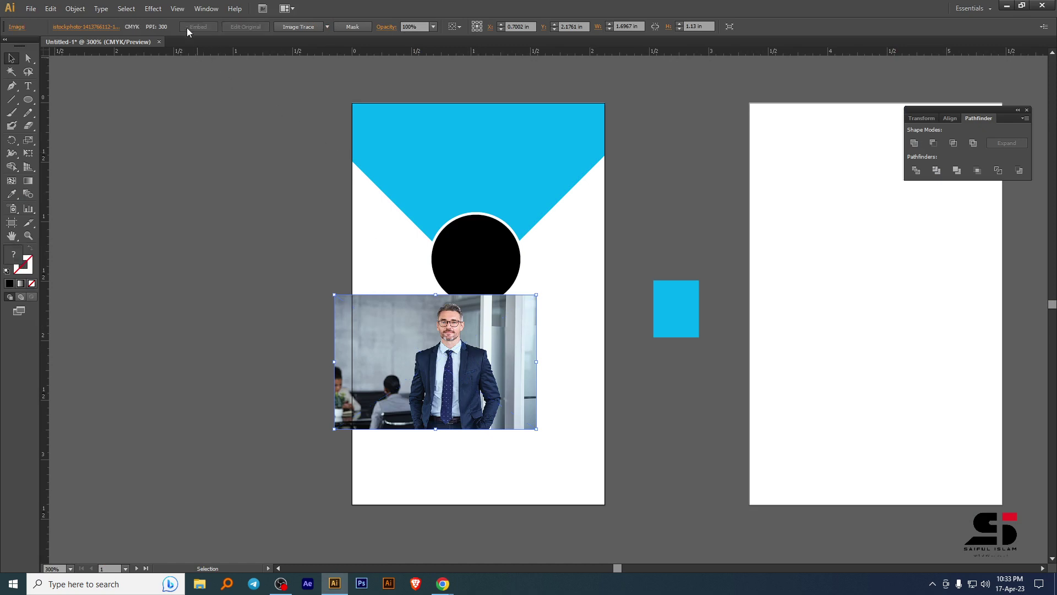
drag(429, 347, 587, 258)
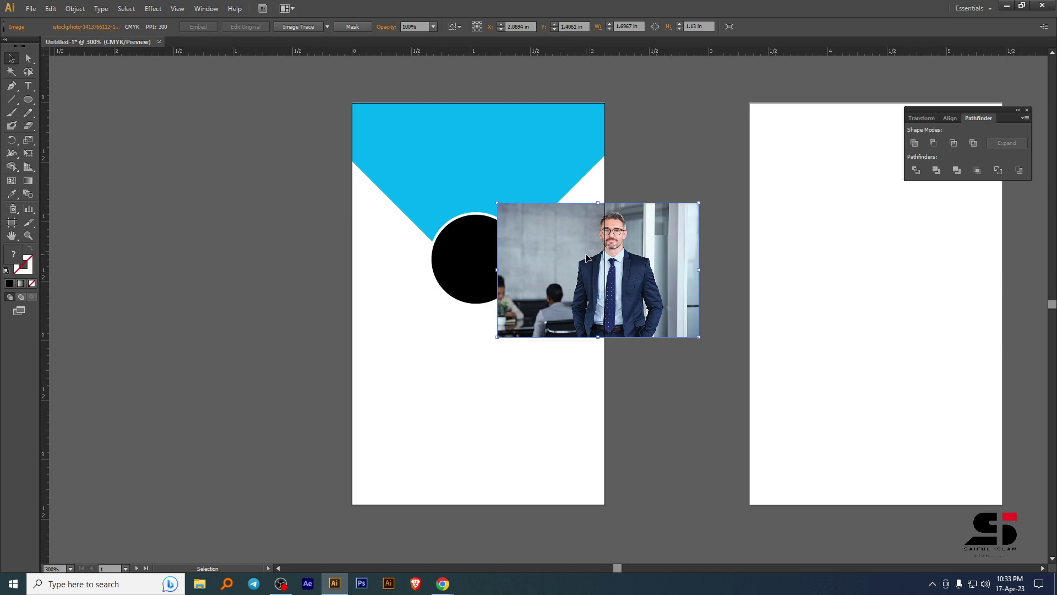
Bring the black circle in front of the photo and use it as a clipping mask for the photo.
click(462, 243)
right_click(462, 243)
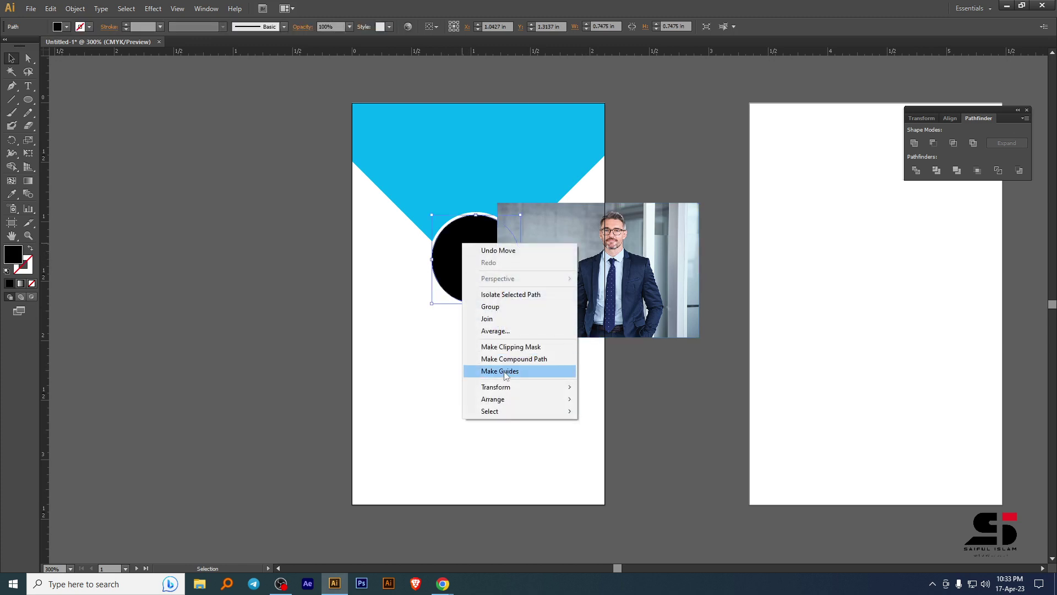
mouse_move(514, 400)
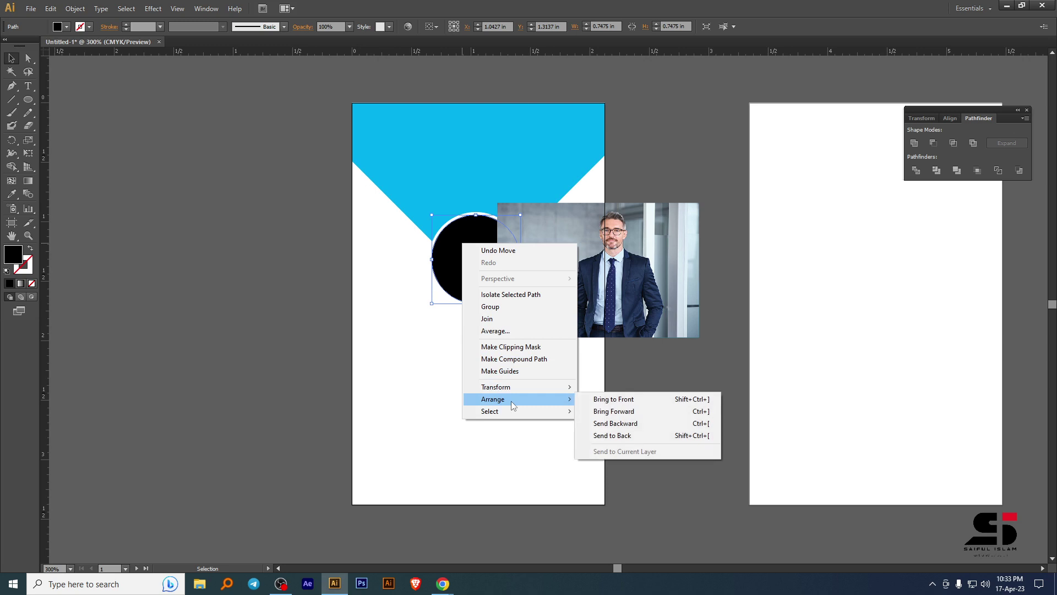
click(623, 402)
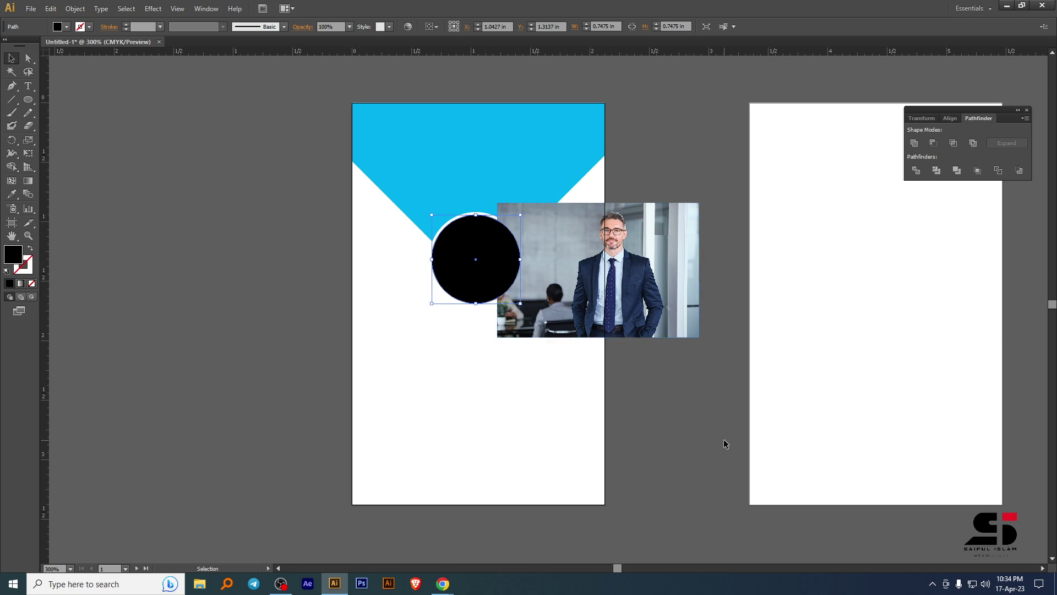
shift+click(591, 232)
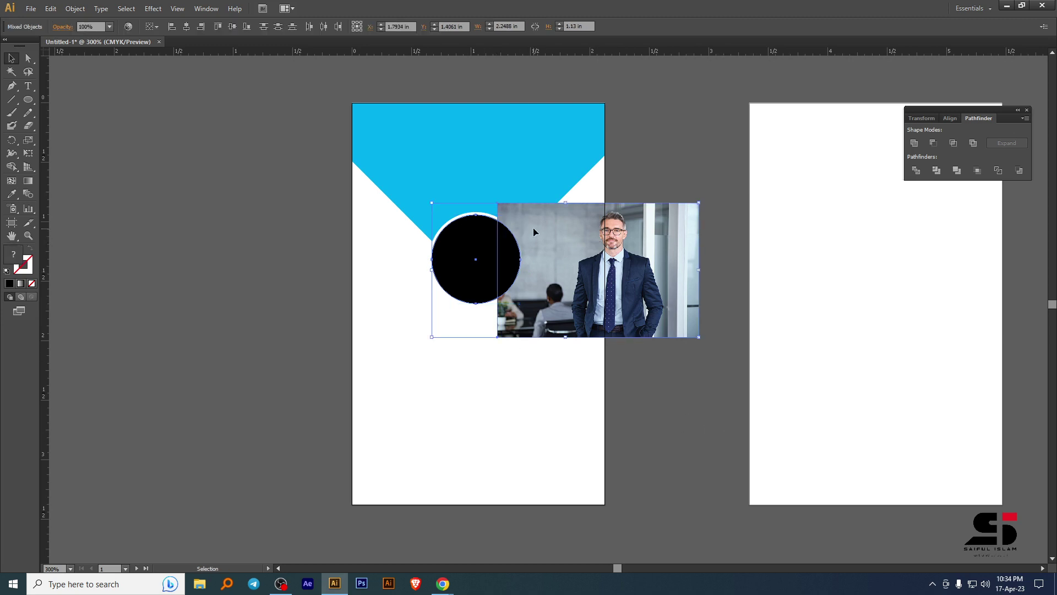
right_click(533, 232)
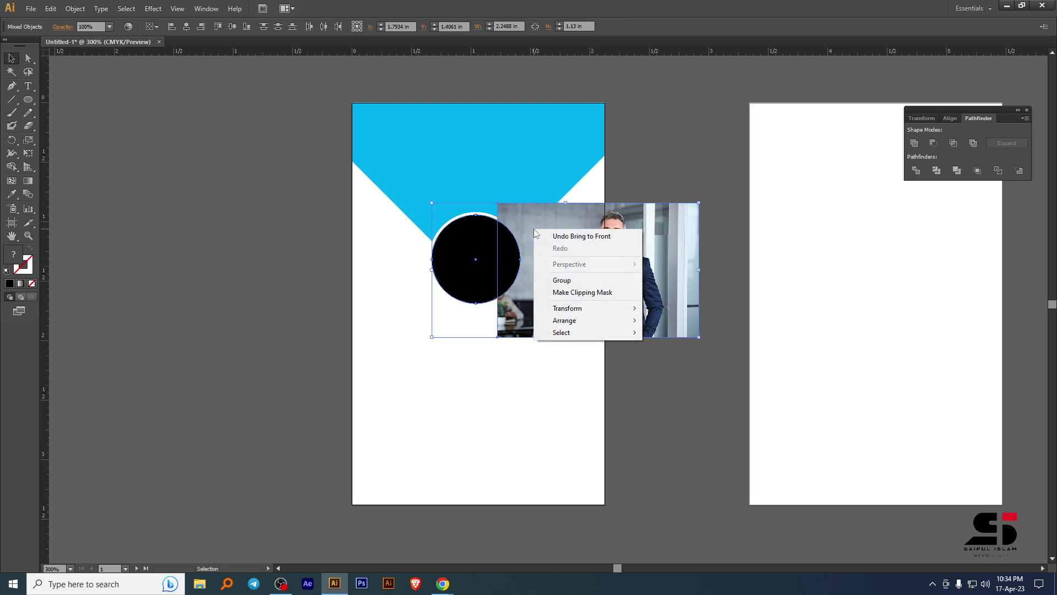
click(584, 296)
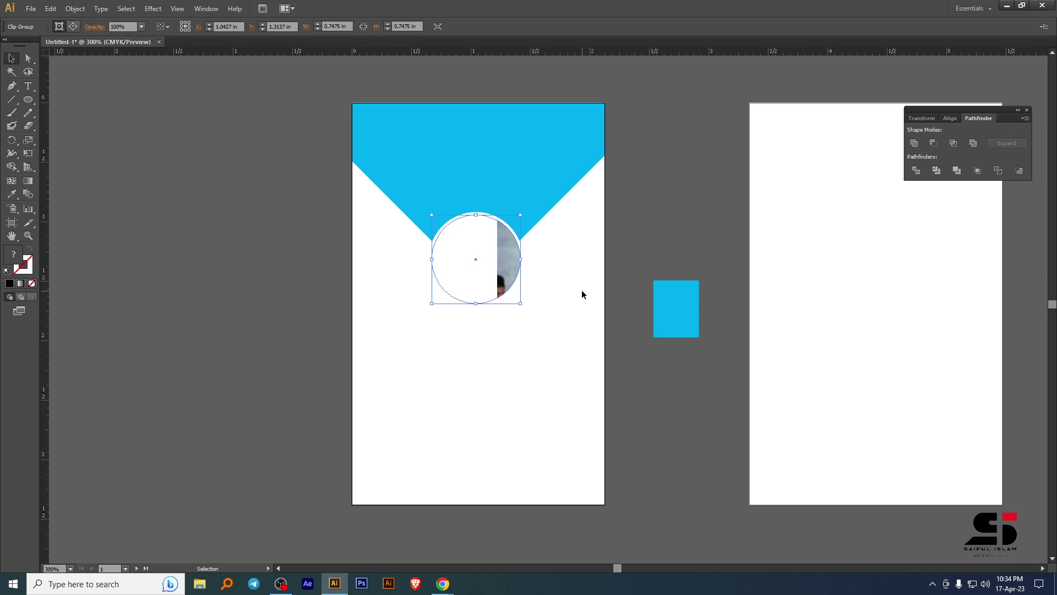
Reposition the photo inside the clip group so the man's head and shoulders fill the circle, and exit isolation mode.
double_click(510, 252)
drag(507, 256, 459, 282)
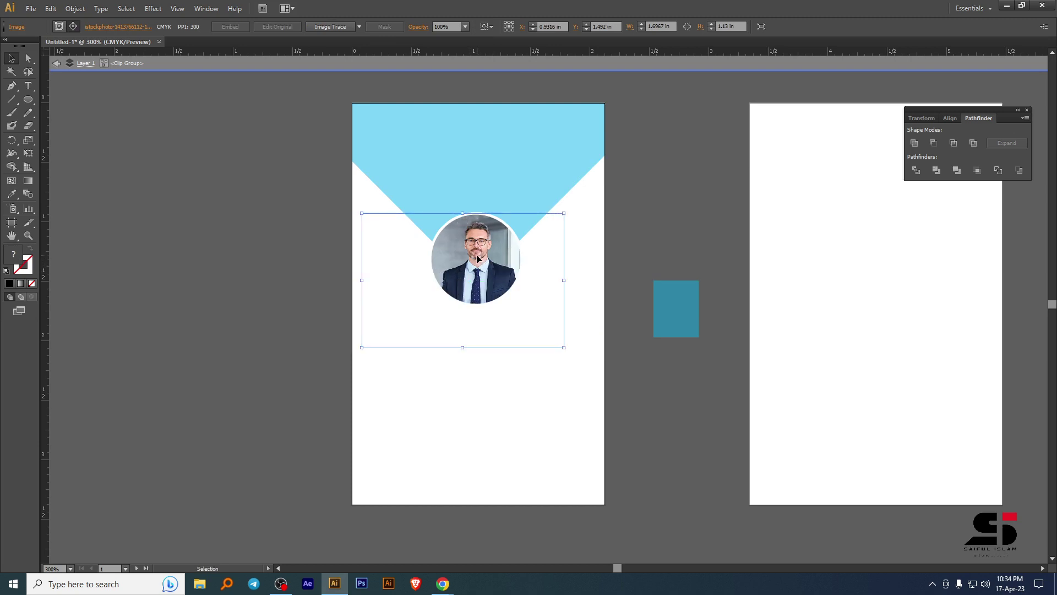
double_click(690, 216)
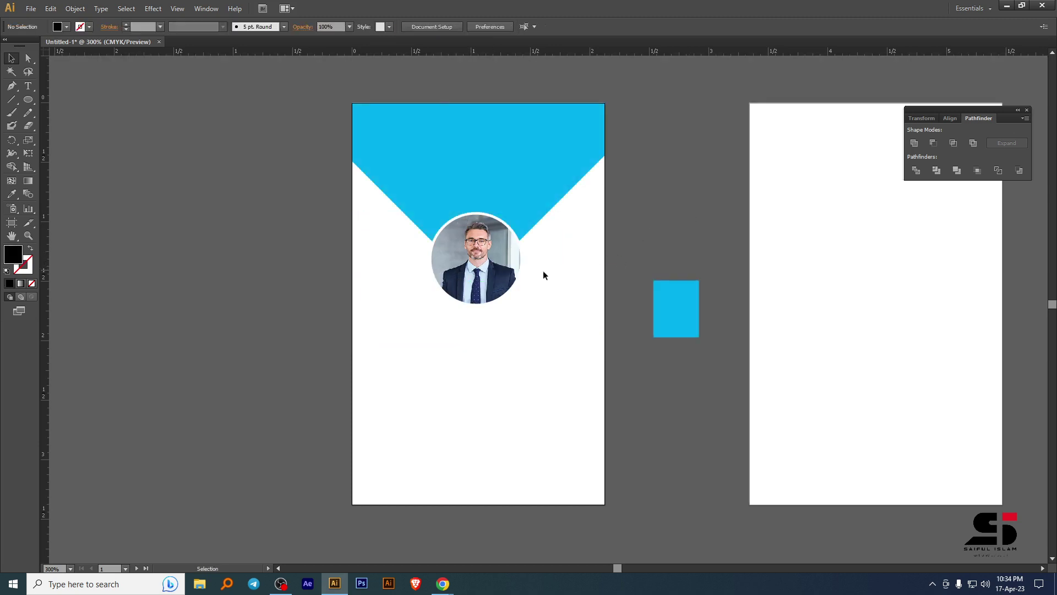
Group the circular portrait with the white circle behind it and enlarge the group to about 0.94 in wide.
click(521, 278)
shift+click(504, 264)
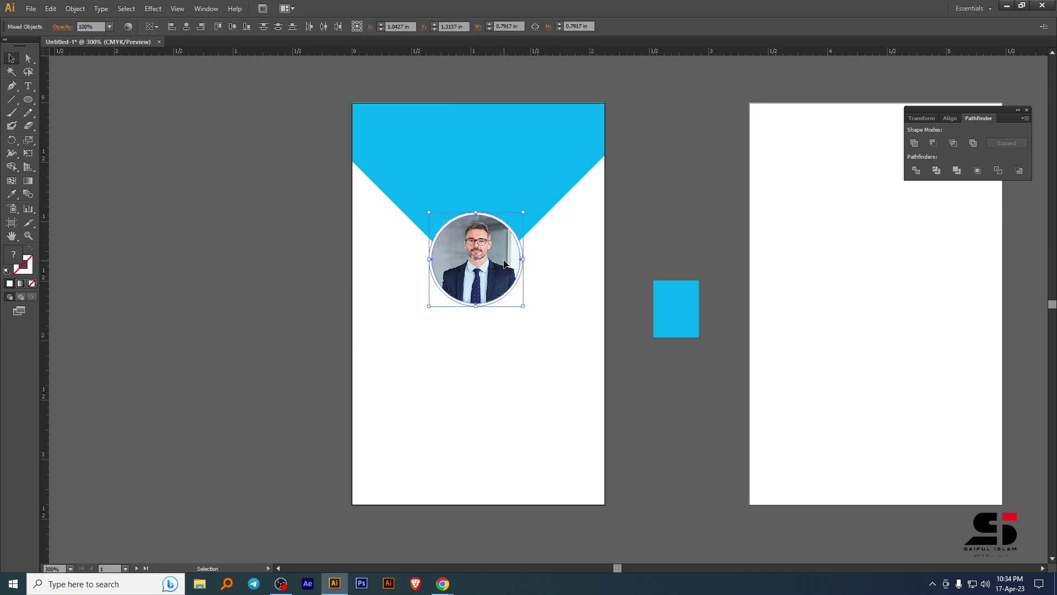
key(ctrl)
key(ctrl+g)
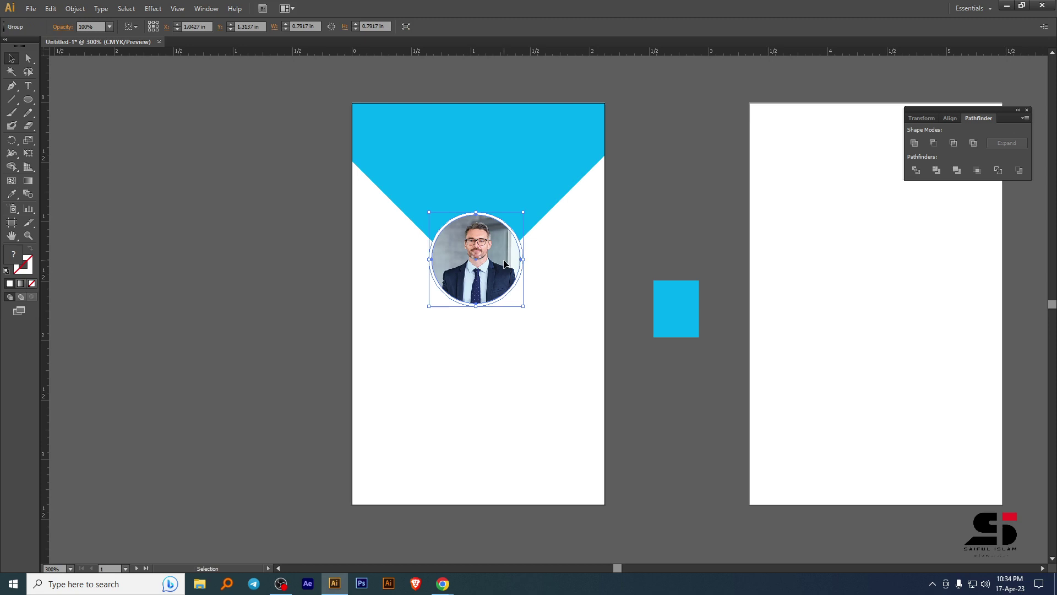
drag(523, 212, 539, 200)
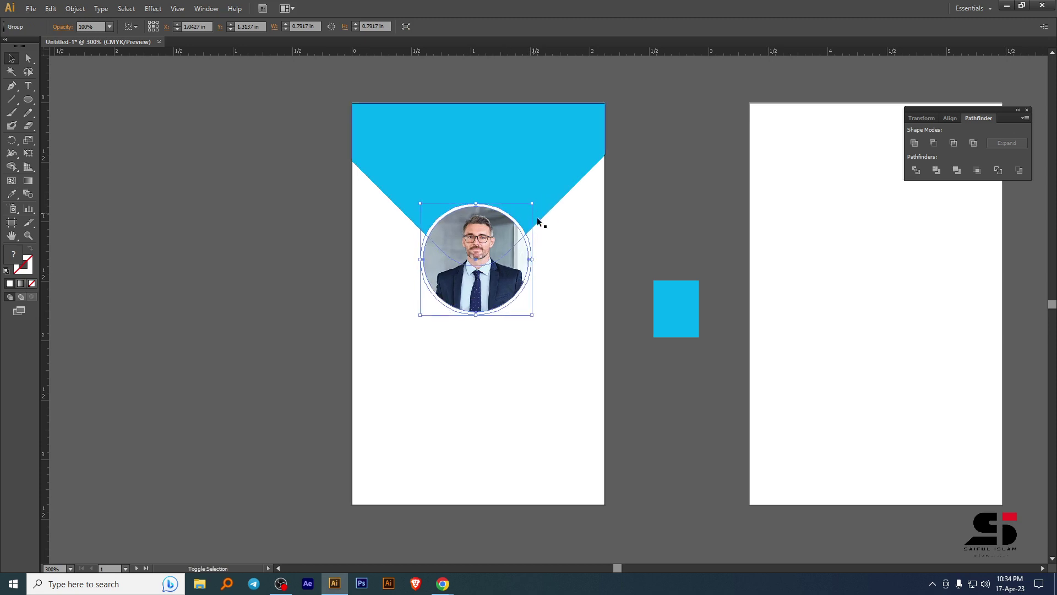
click(668, 213)
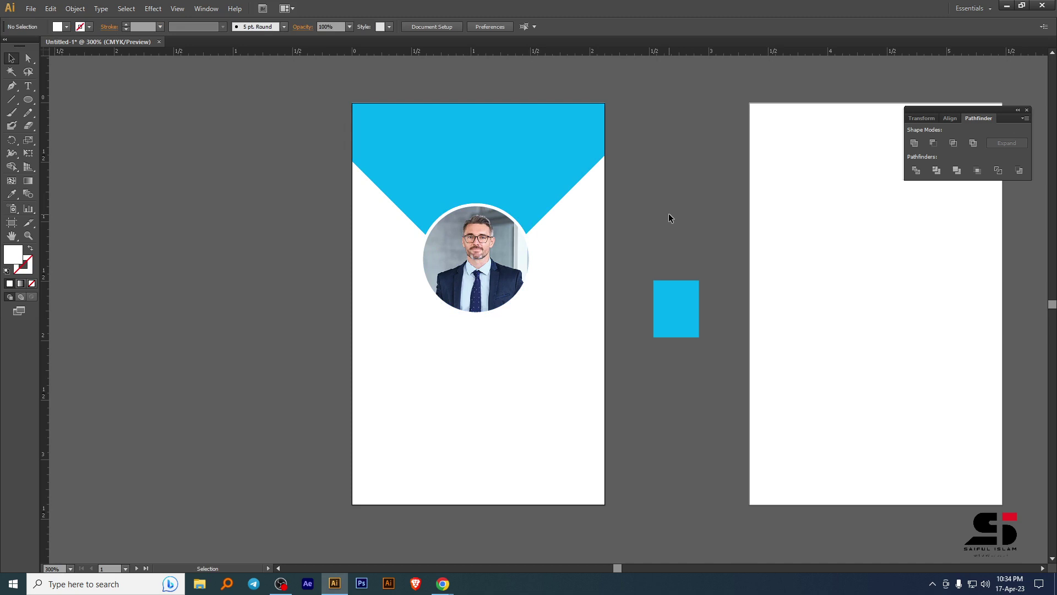
Centre the portrait group horizontally on the card front, aligning it to the artboard.
drag(579, 260, 342, 204)
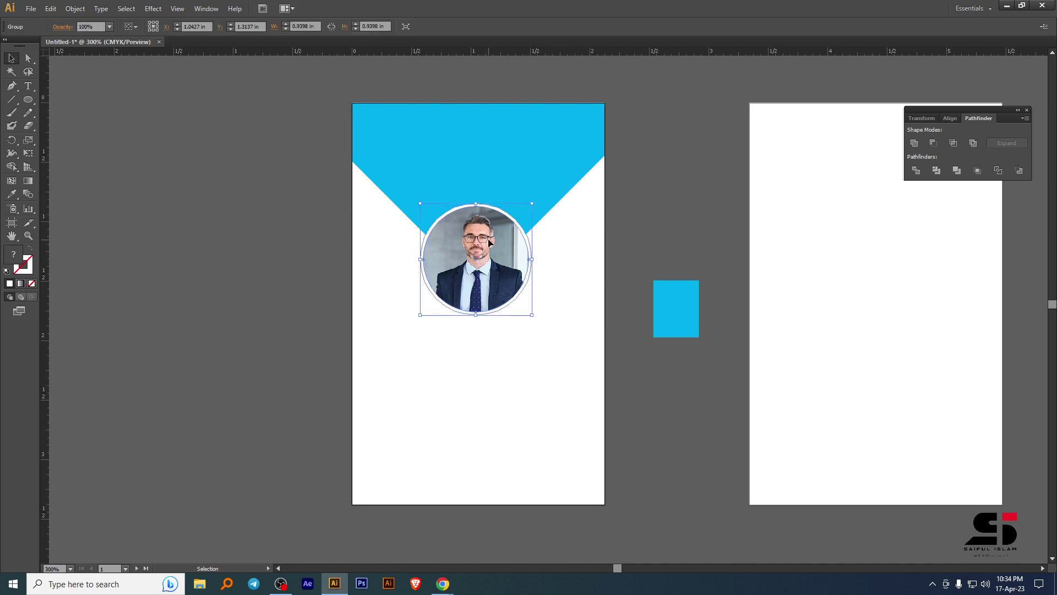
click(136, 27)
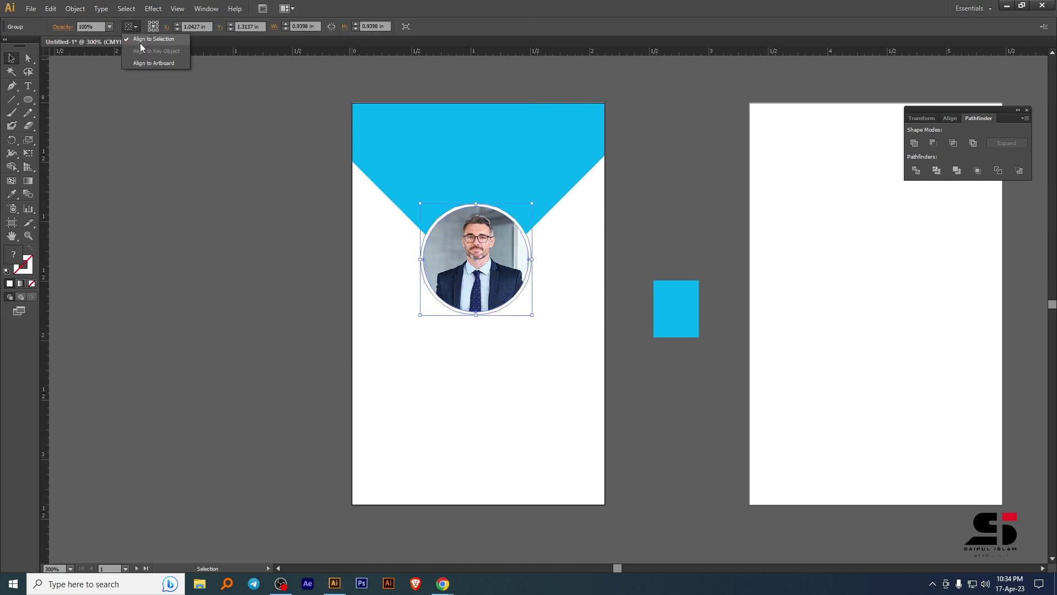
click(147, 64)
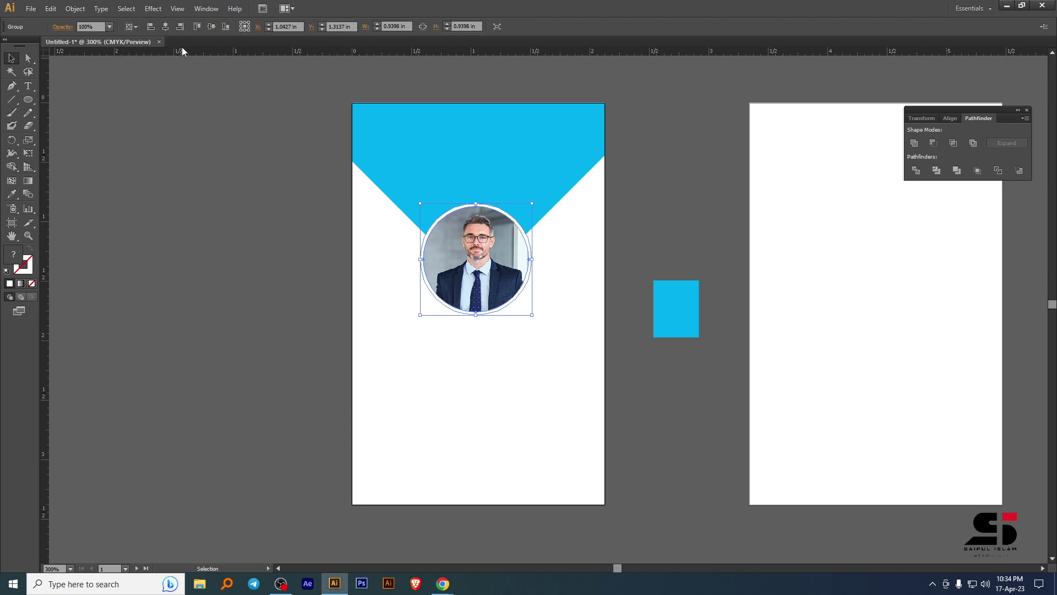
click(166, 27)
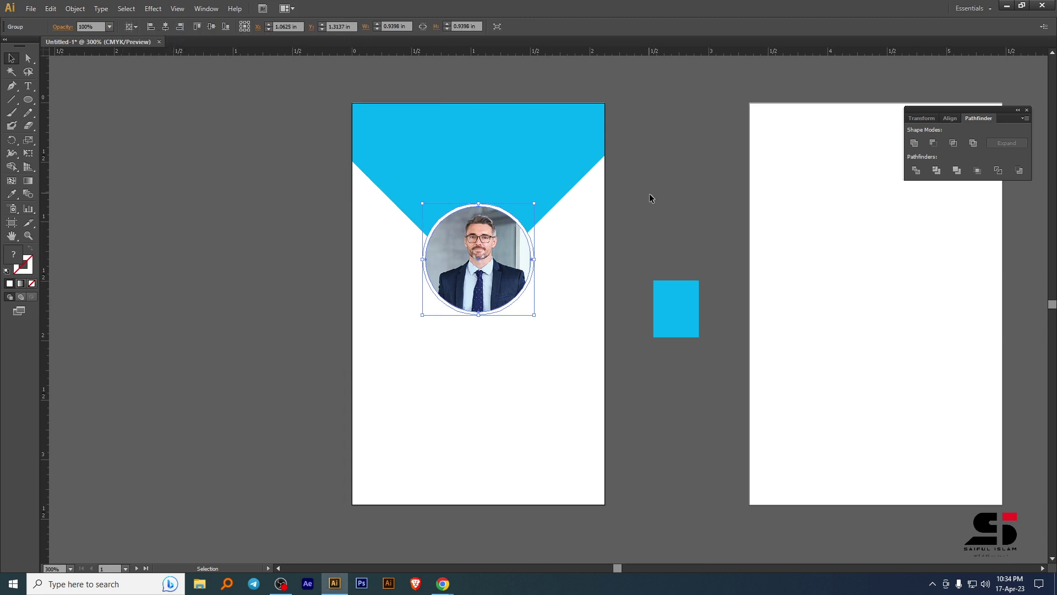
click(677, 218)
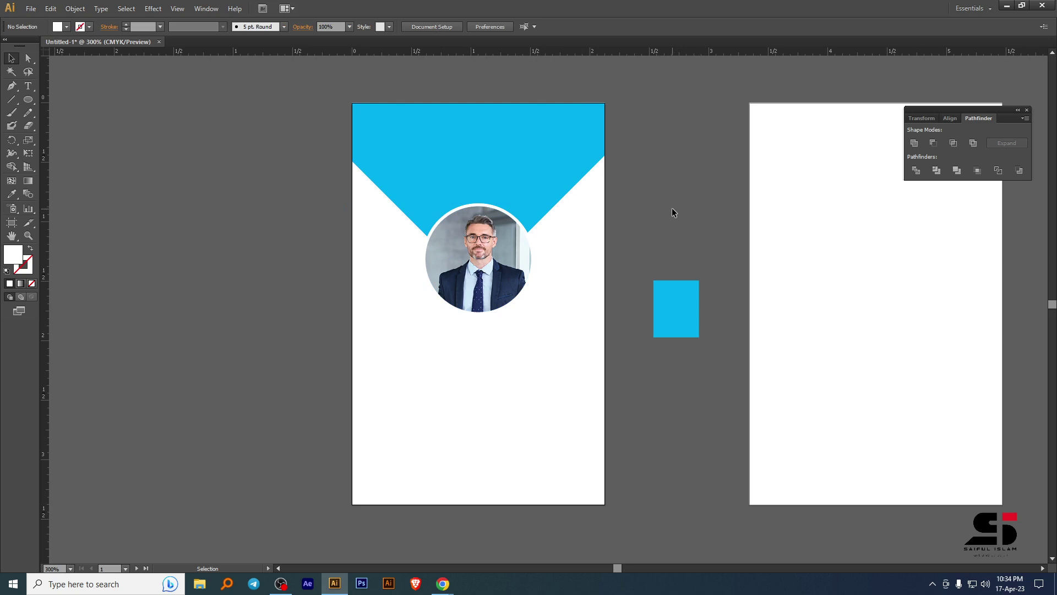
drag(288, 125, 501, 257)
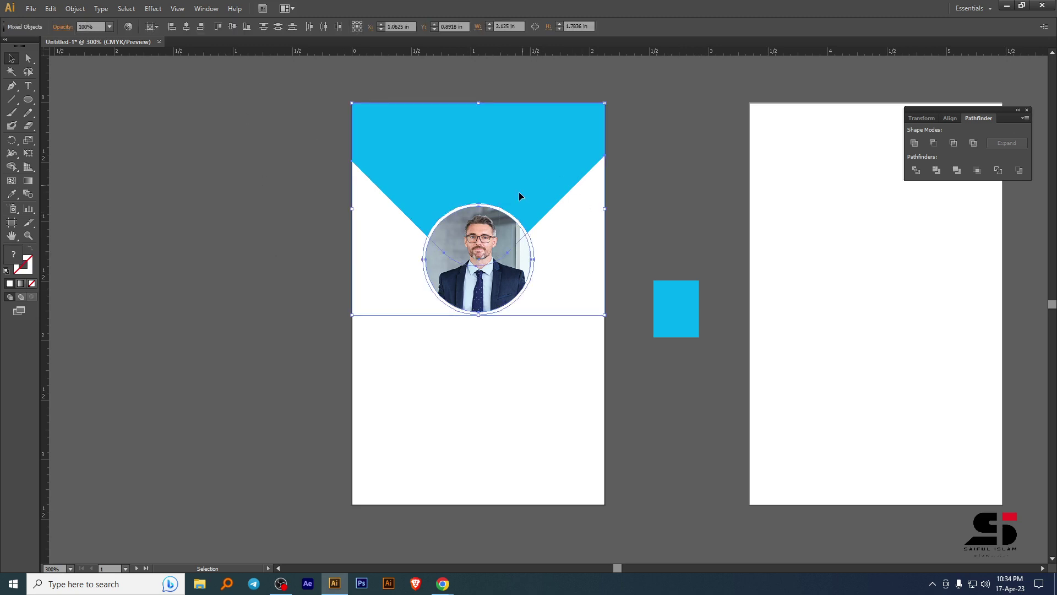
key(a)
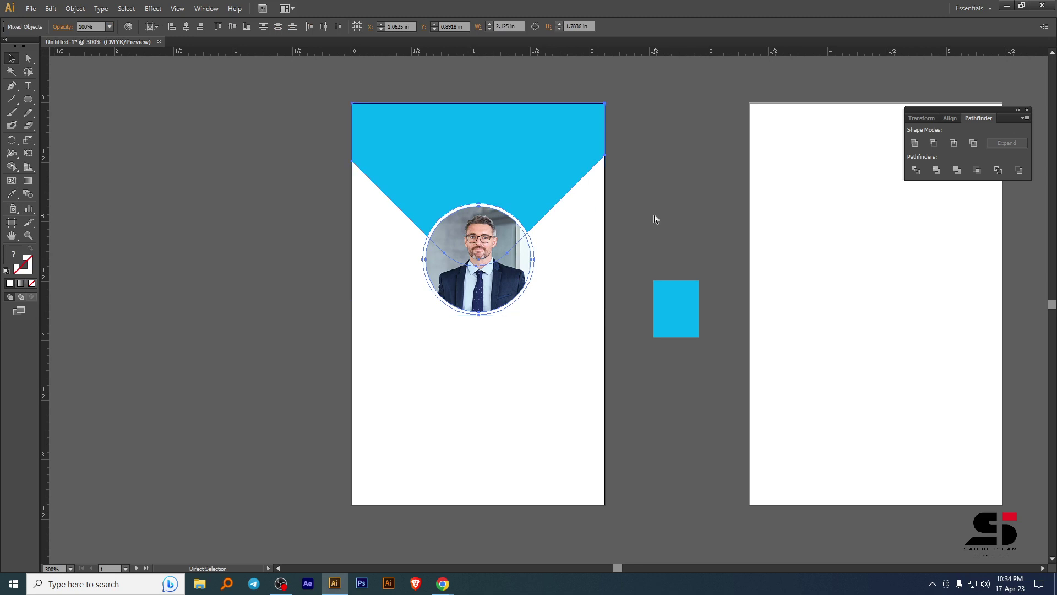
click(654, 216)
key(v)
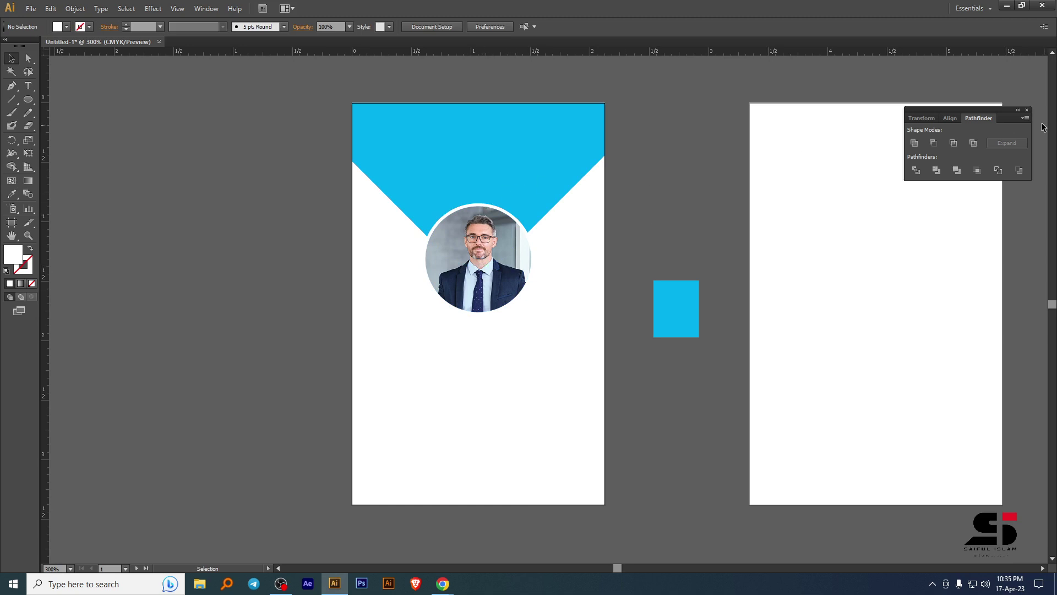
Close the Pathfinder panel, open the Character panel and place it between the two artboards.
click(1027, 110)
click(218, 9)
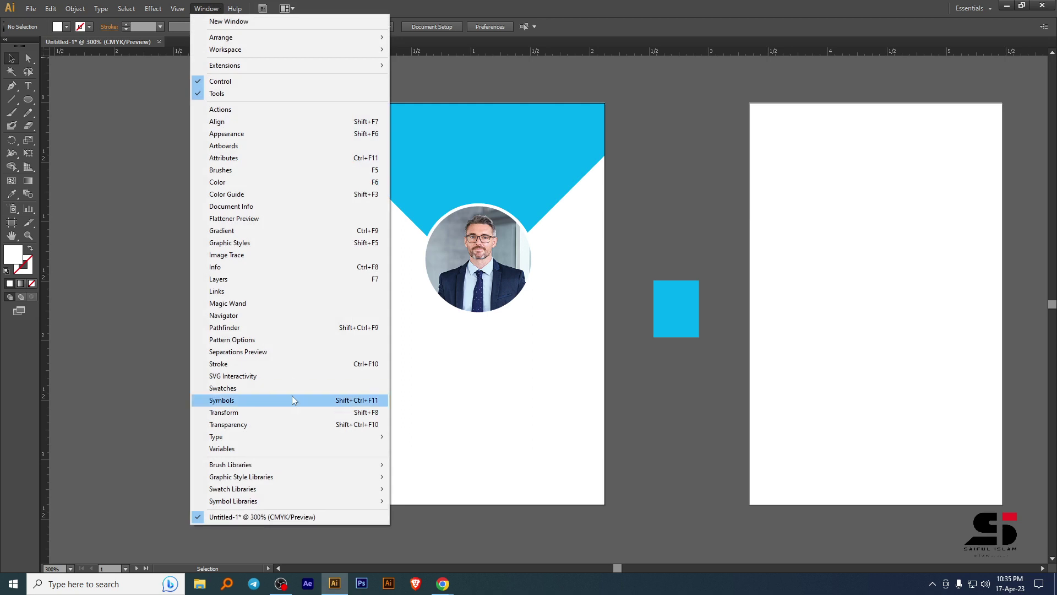
mouse_move(286, 437)
click(421, 437)
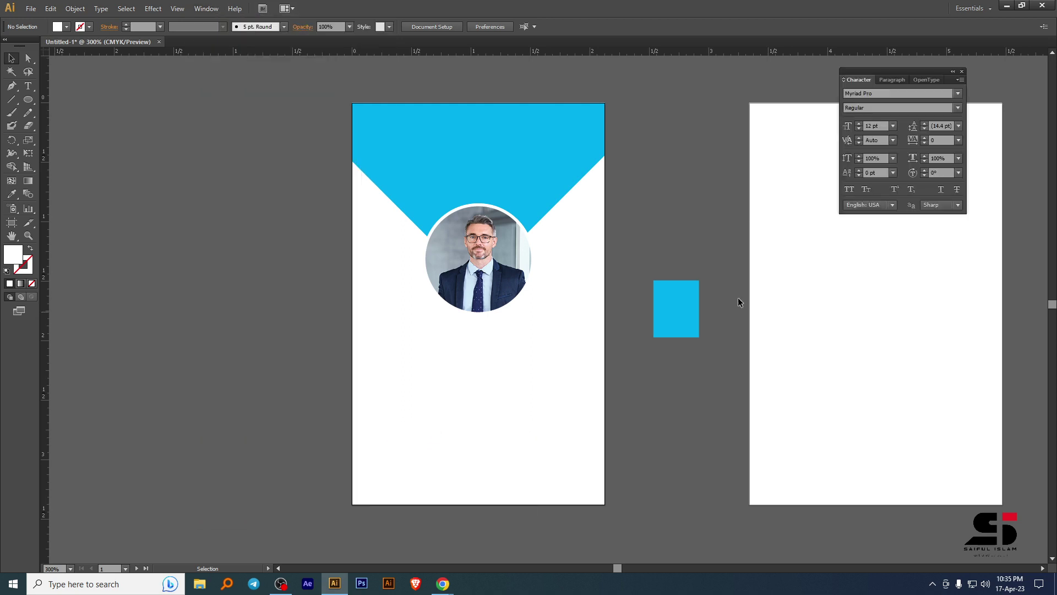
drag(937, 77, 775, 110)
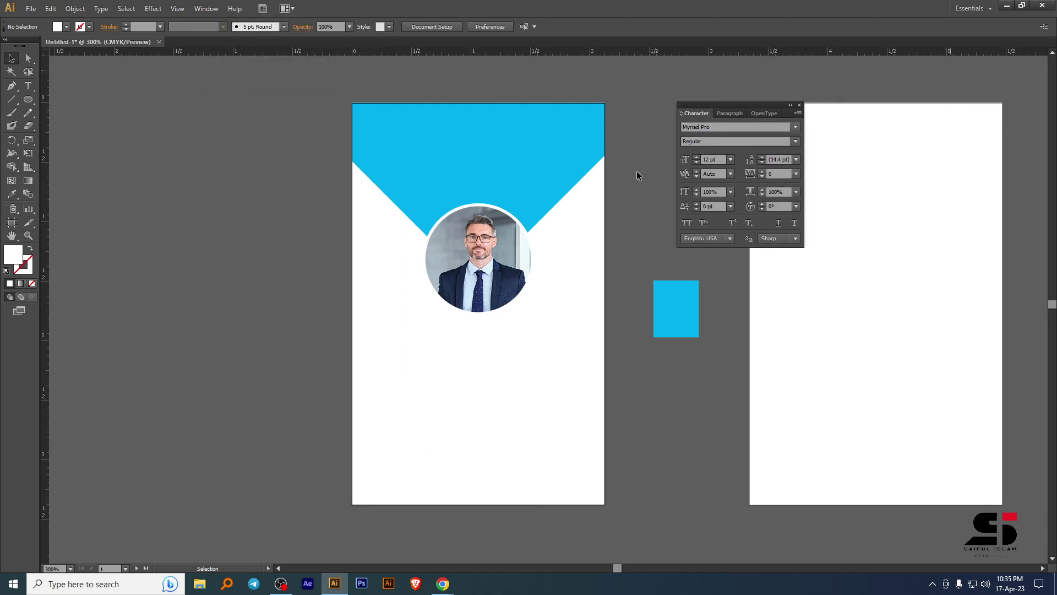
Add the cardholder's full name as text below the portrait and format it in all caps with the Nexa Bold font.
click(28, 86)
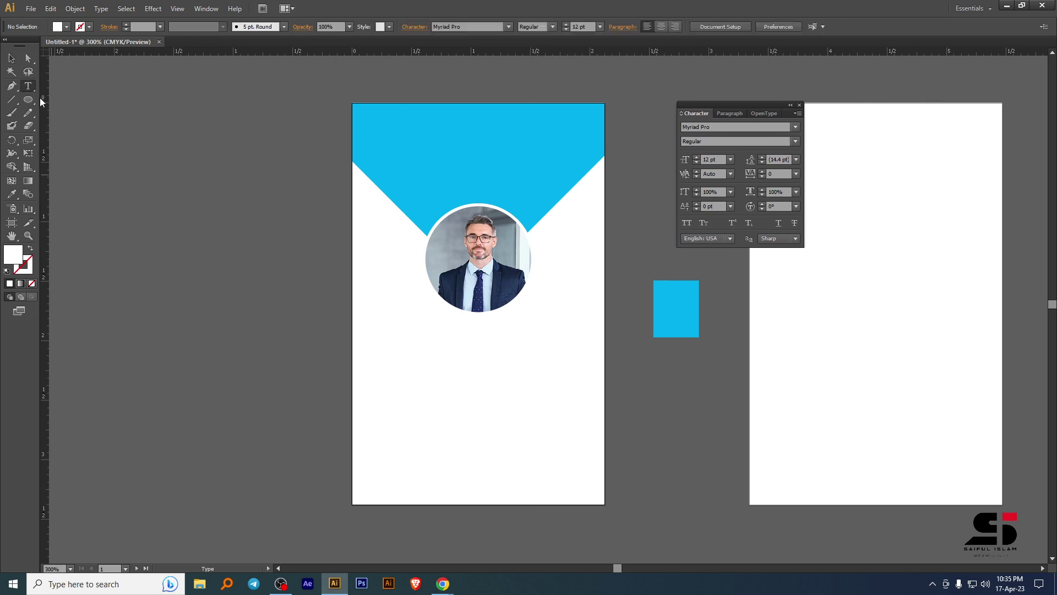
click(434, 348)
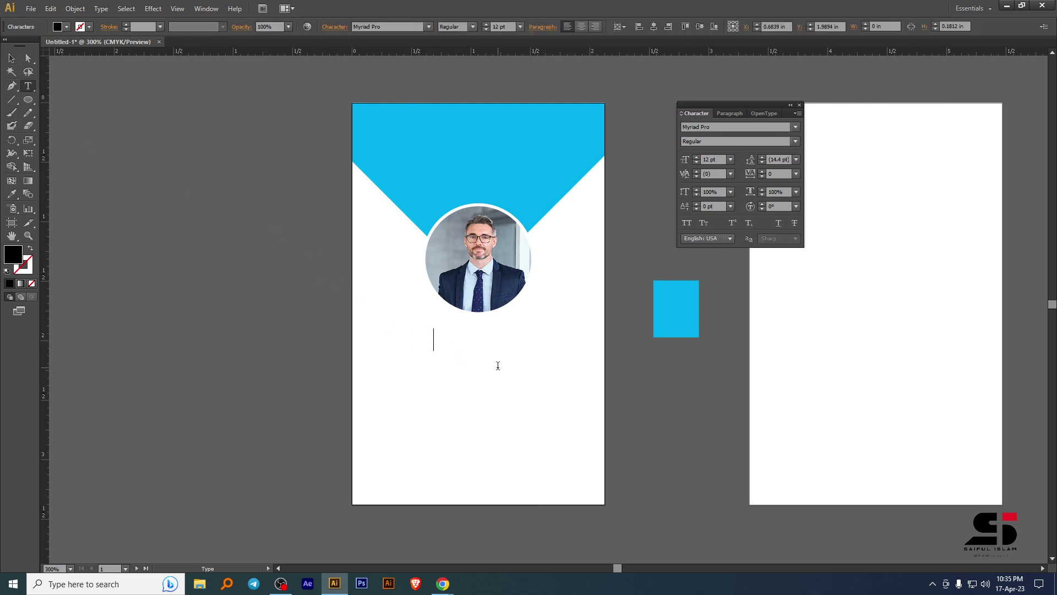
text(jhon smith)
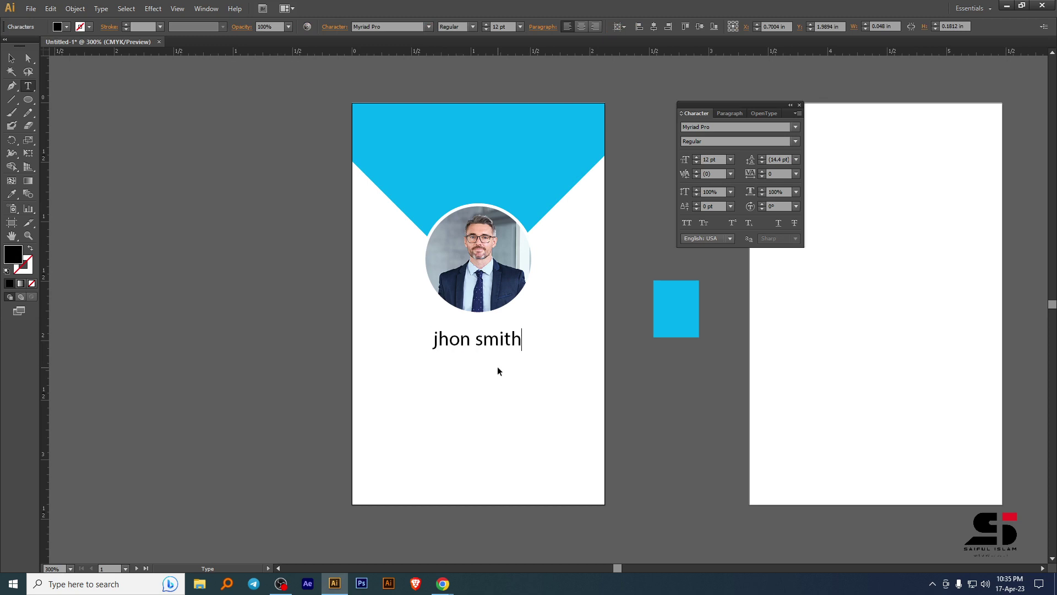
key(ctrl+a)
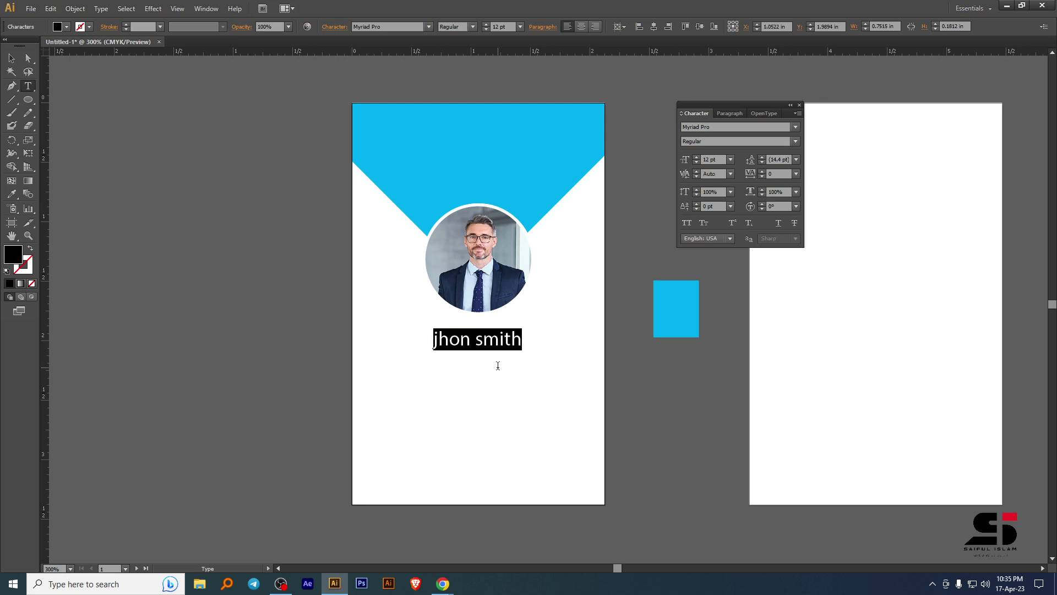
click(688, 223)
click(797, 141)
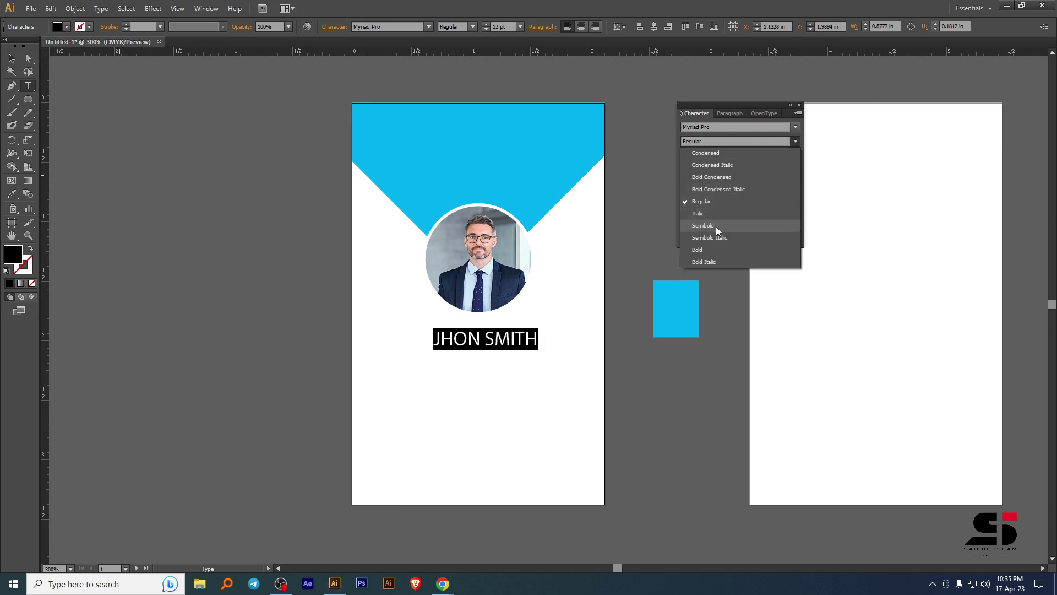
click(721, 128)
click(721, 128)
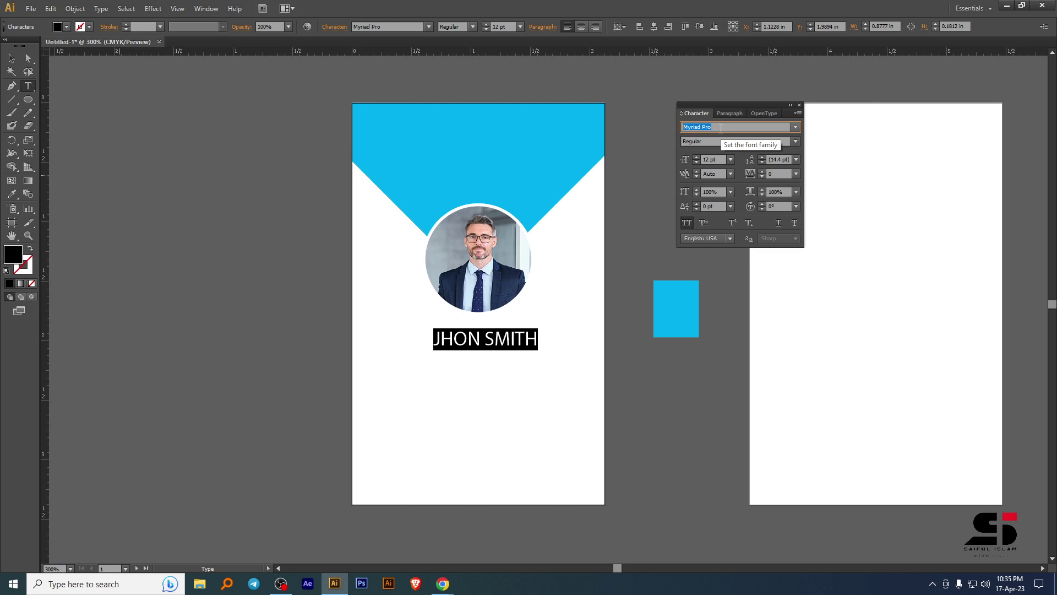
text(Nexa Bold)
key(Return)
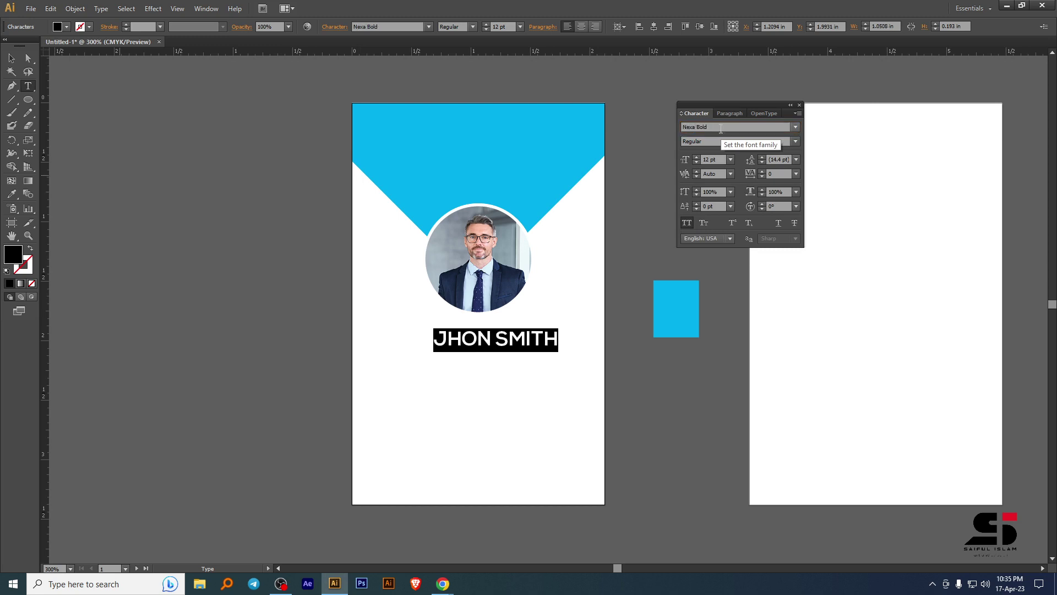
Colour the first name in the name text cyan, sampling the colour from the cyan rectangle beside the card.
click(512, 353)
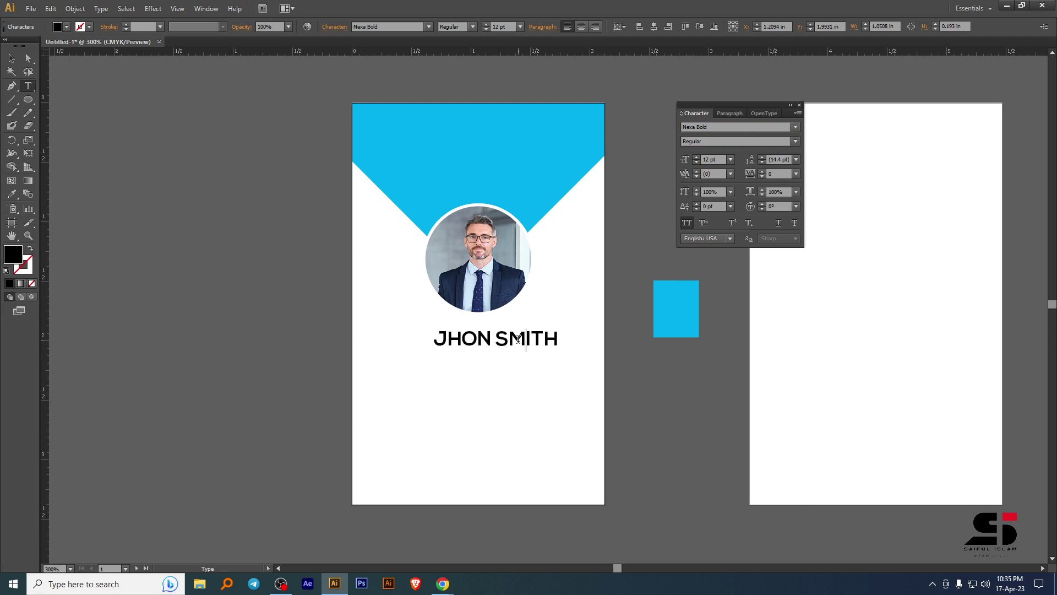
drag(495, 339, 344, 312)
click(494, 339)
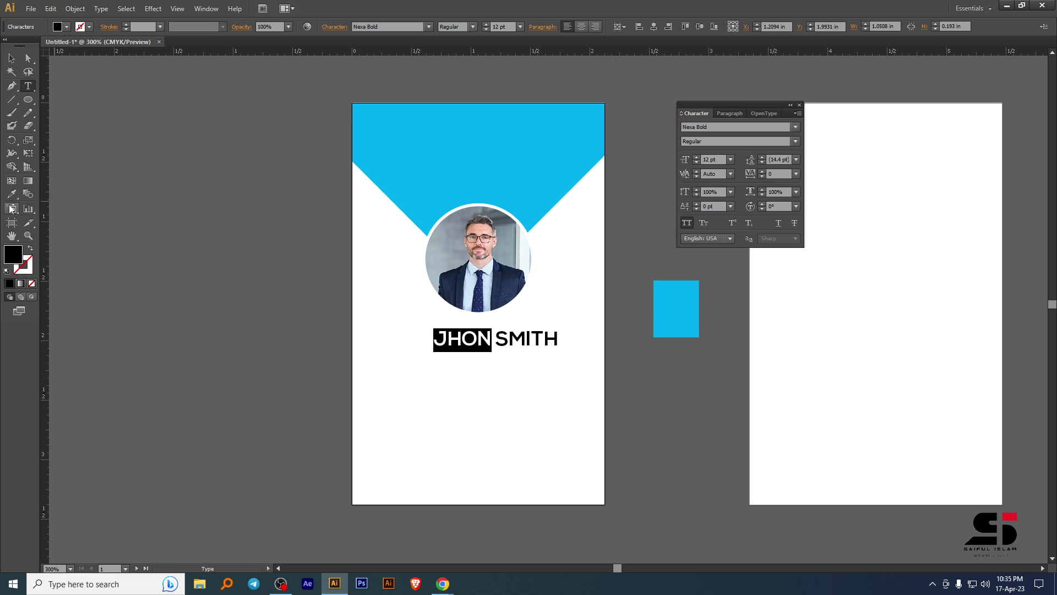
click(12, 194)
click(691, 298)
click(11, 58)
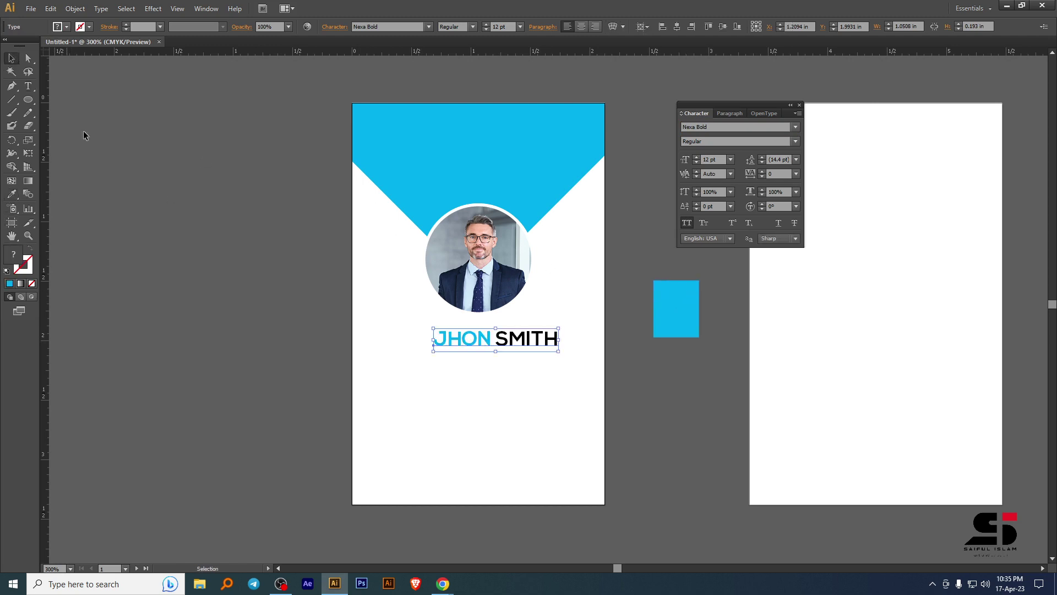
Move the name text so it sits roughly centred beneath the portrait.
click(82, 135)
drag(520, 337, 509, 342)
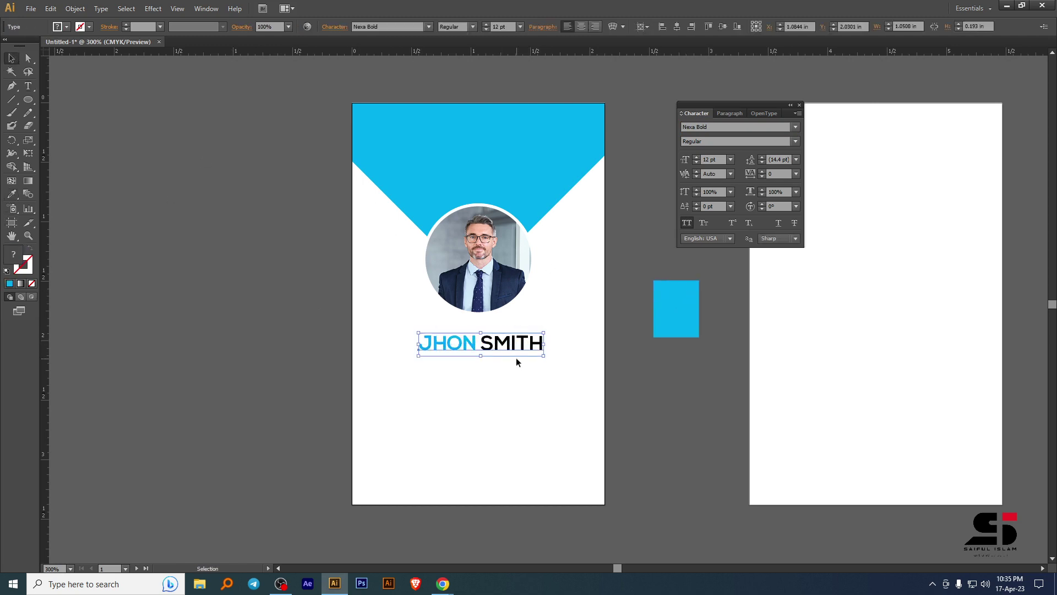
click(579, 383)
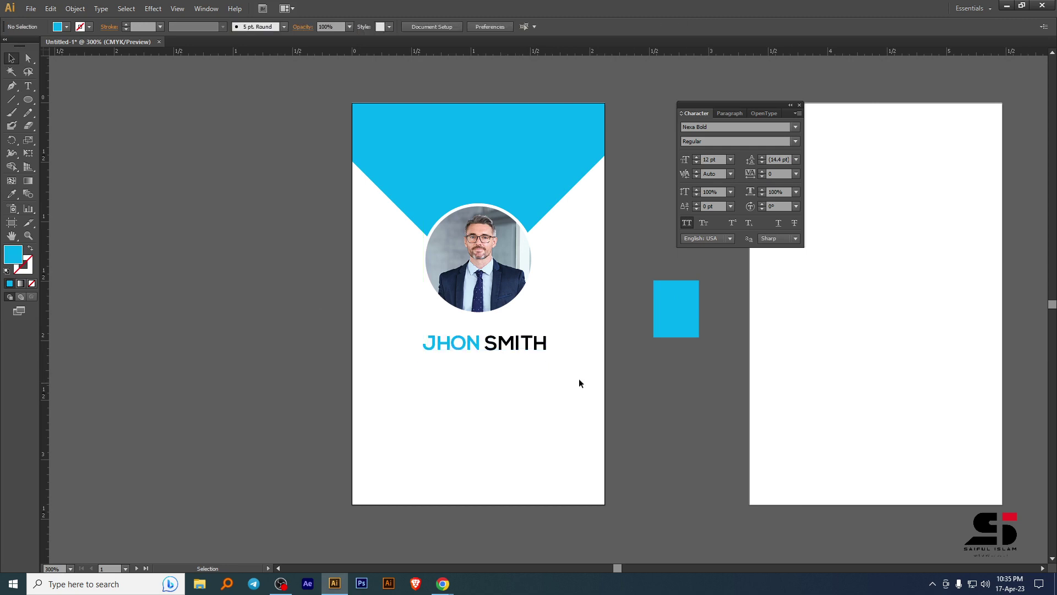
Duplicate the name text directly below itself, replace the copy's wording with "Student" and turn off its all caps.
click(503, 346)
drag(503, 346, 507, 369)
double_click(502, 369)
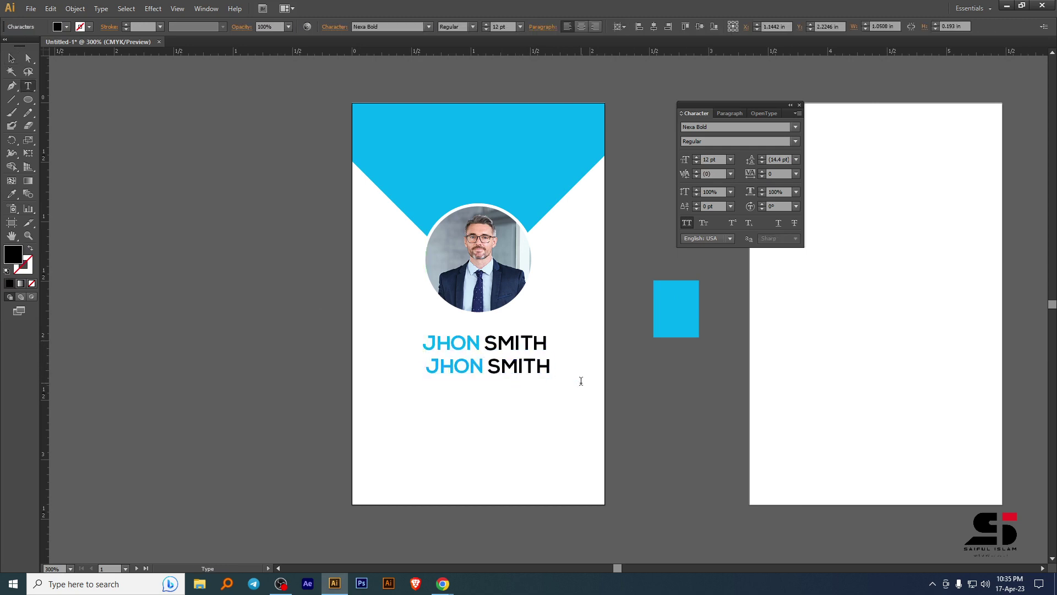
key(ctrl+a)
text(STUDENT)
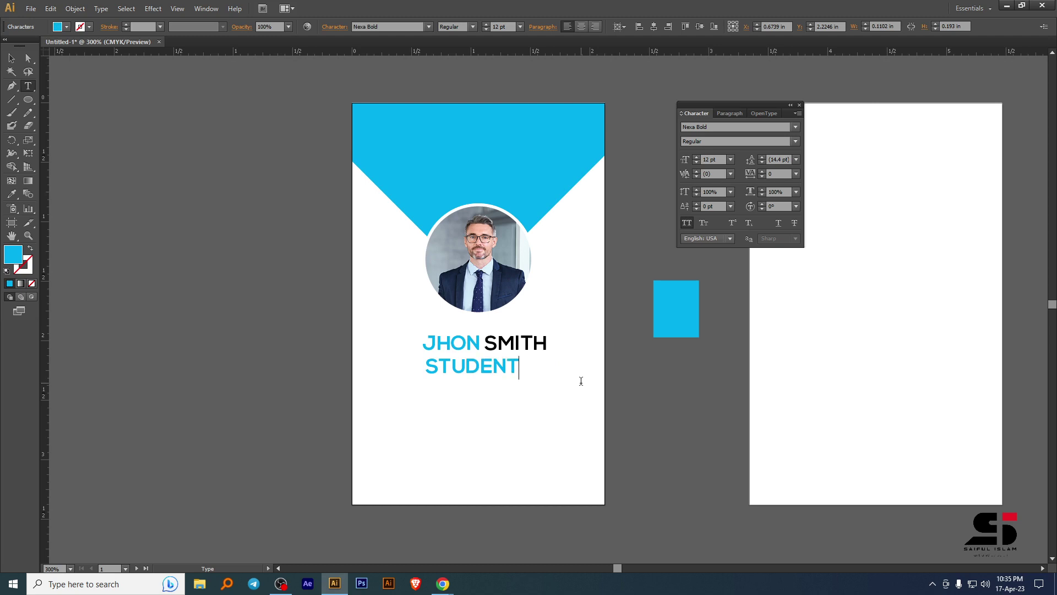
key(ctrl+a)
click(686, 223)
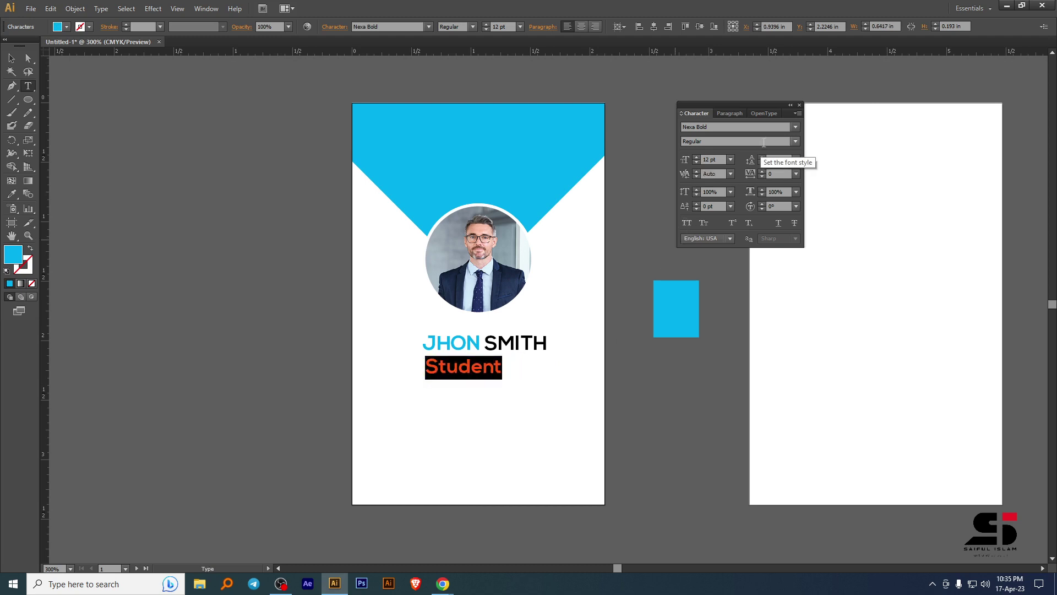
click(758, 126)
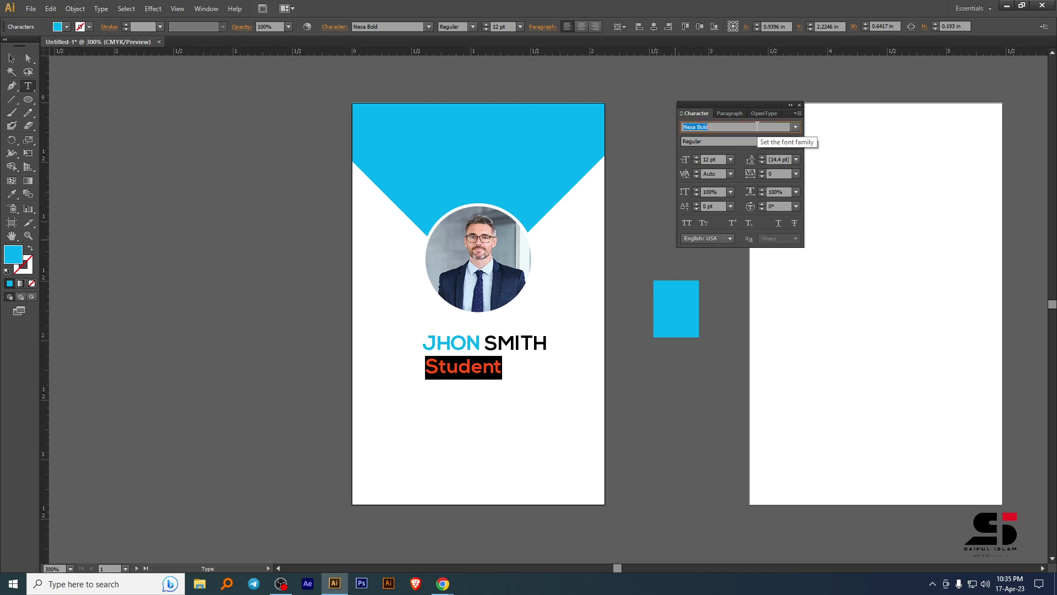
click(686, 127)
key(Return)
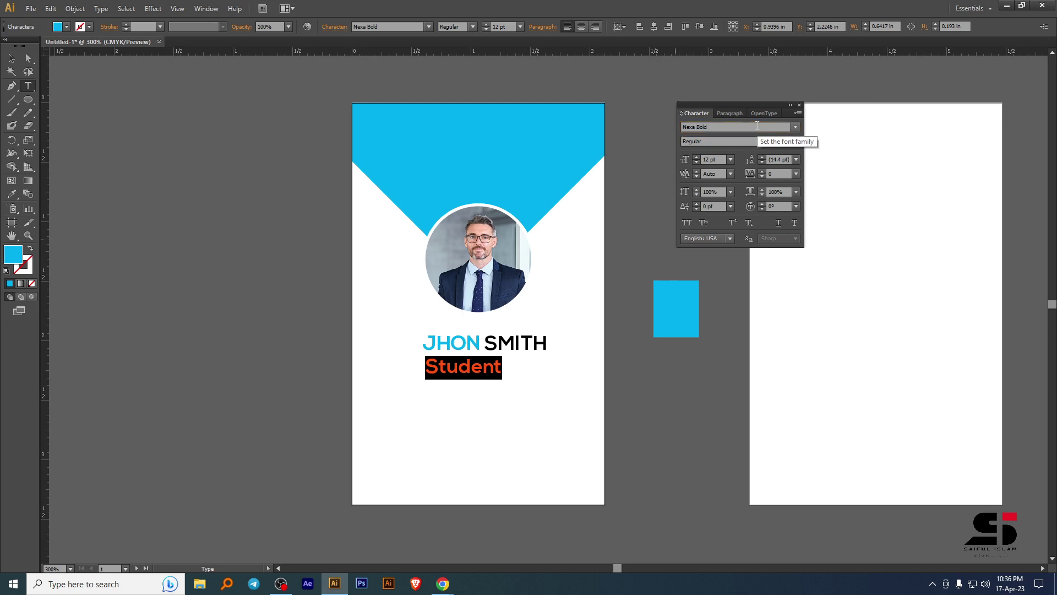
click(795, 127)
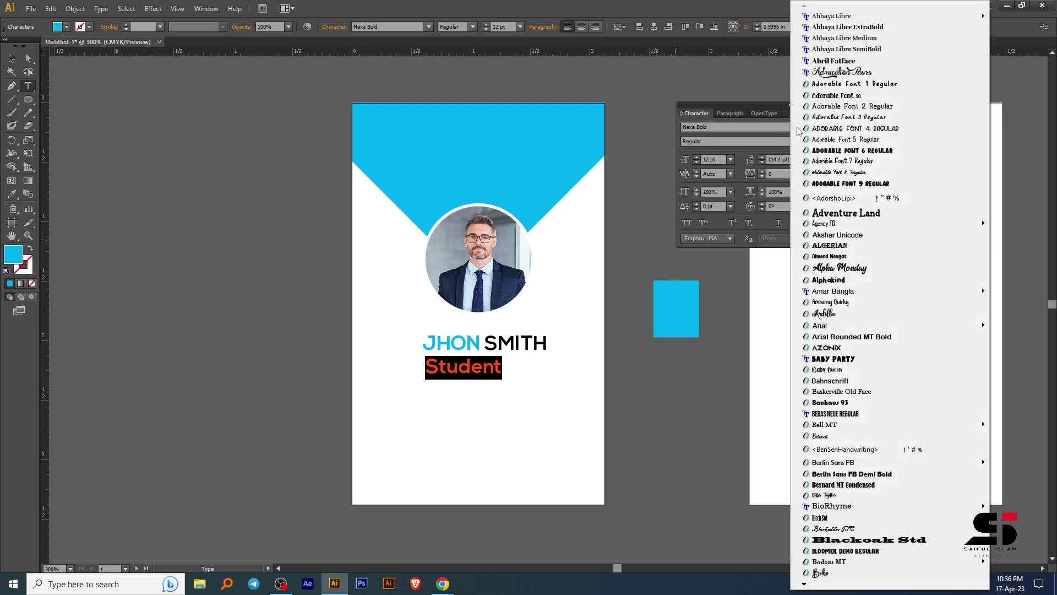
click(759, 128)
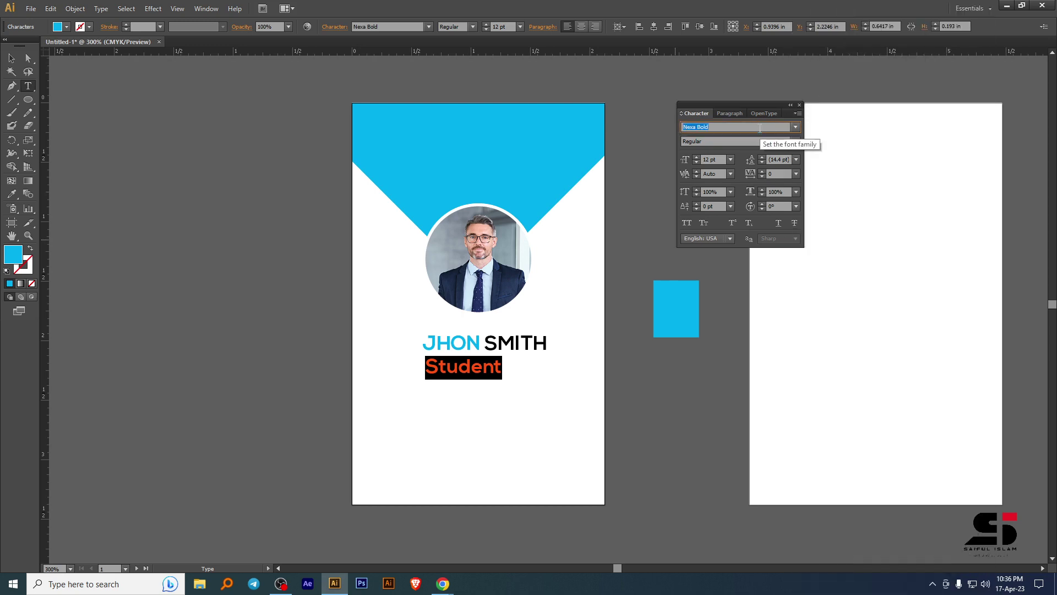
click(690, 126)
key(Escape)
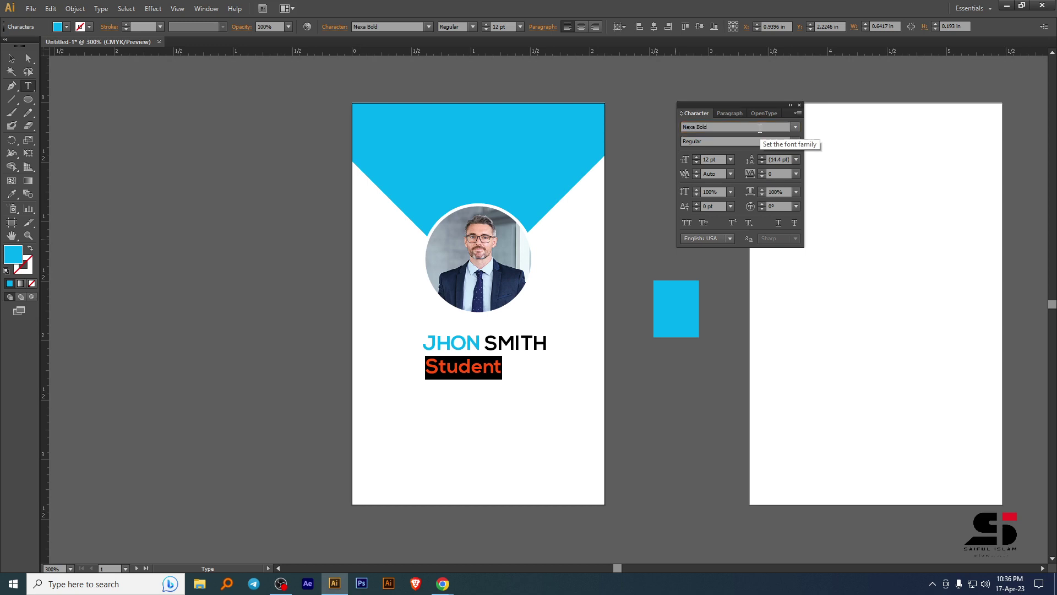
Set the "Student" text to the Montserrat font in the Light style.
click(685, 127)
text(Montserrat)
key(Return)
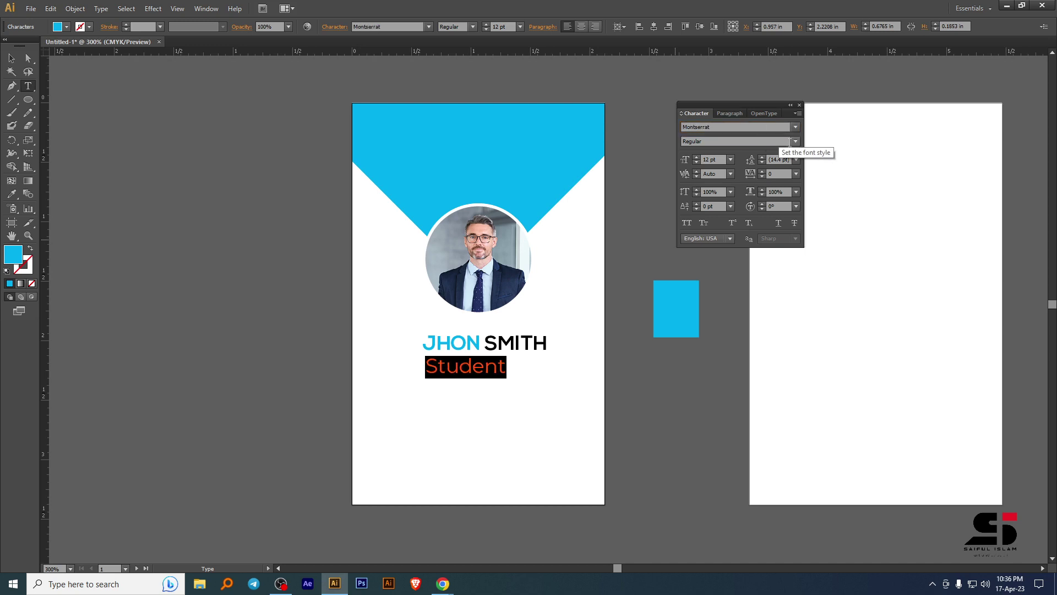
click(795, 141)
click(712, 196)
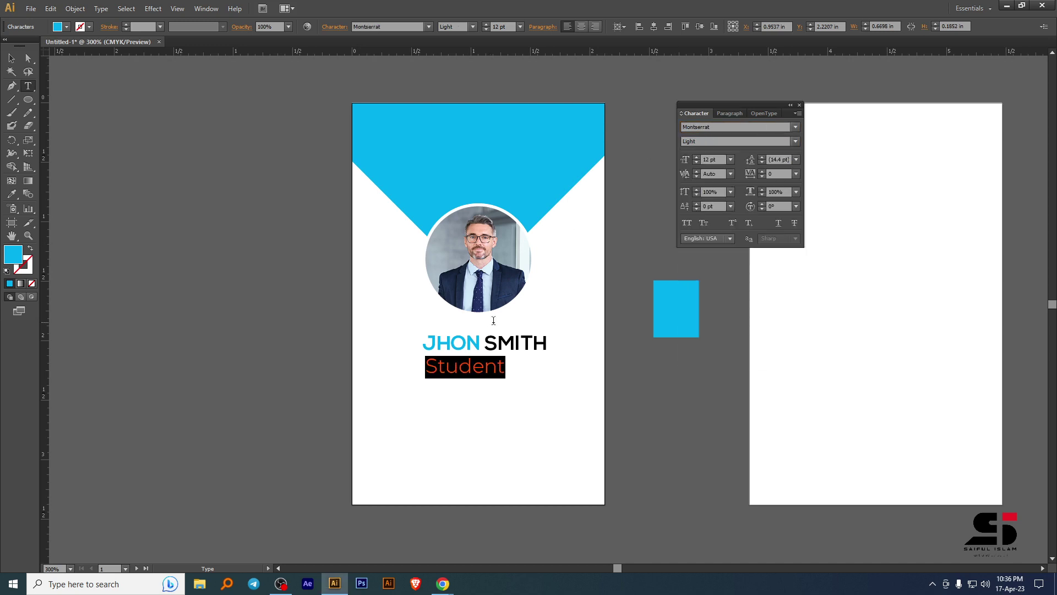
key(Escape)
Change the full name text below the portrait to the Montserrat font in the Bold style.
click(519, 339)
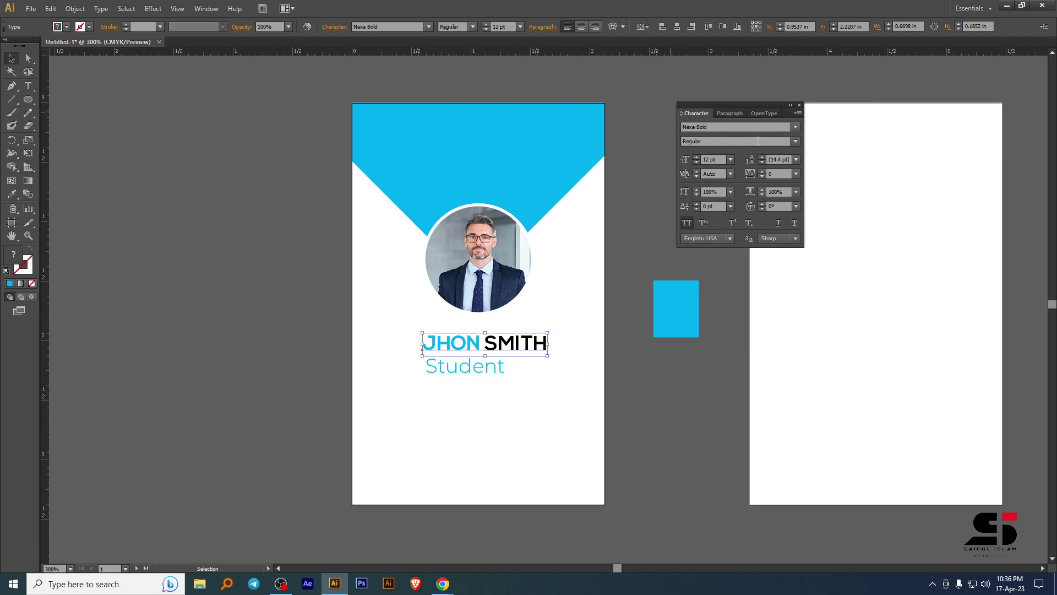
click(776, 128)
text(Montserrat)
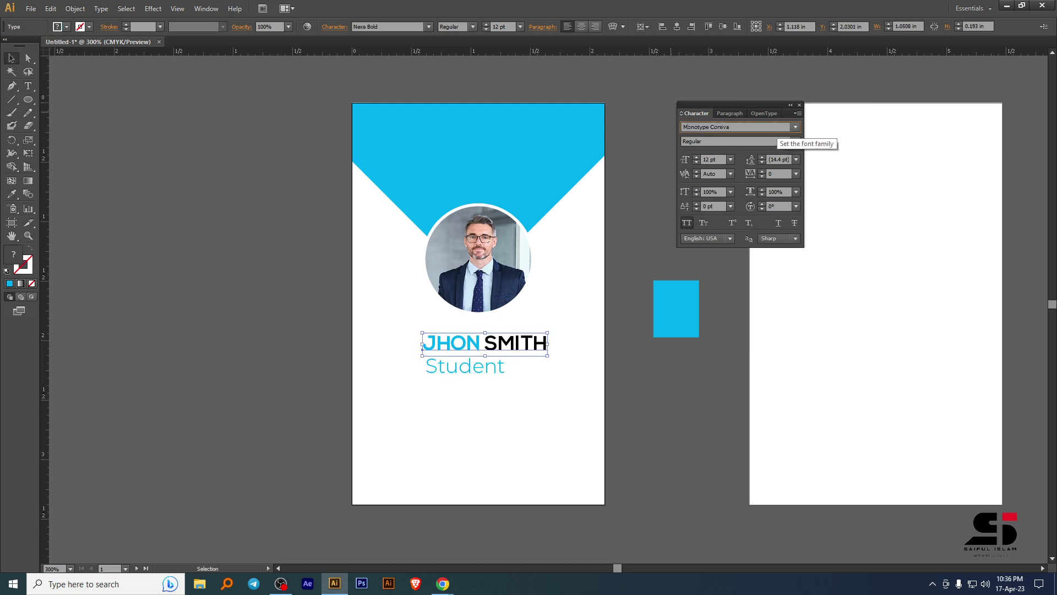
key(Return)
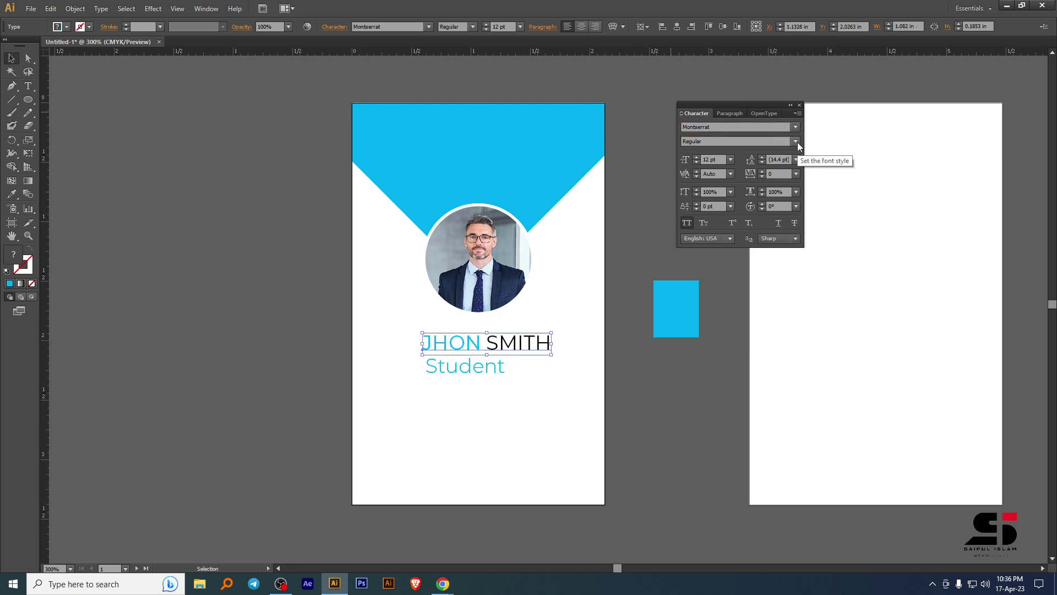
click(795, 141)
click(698, 298)
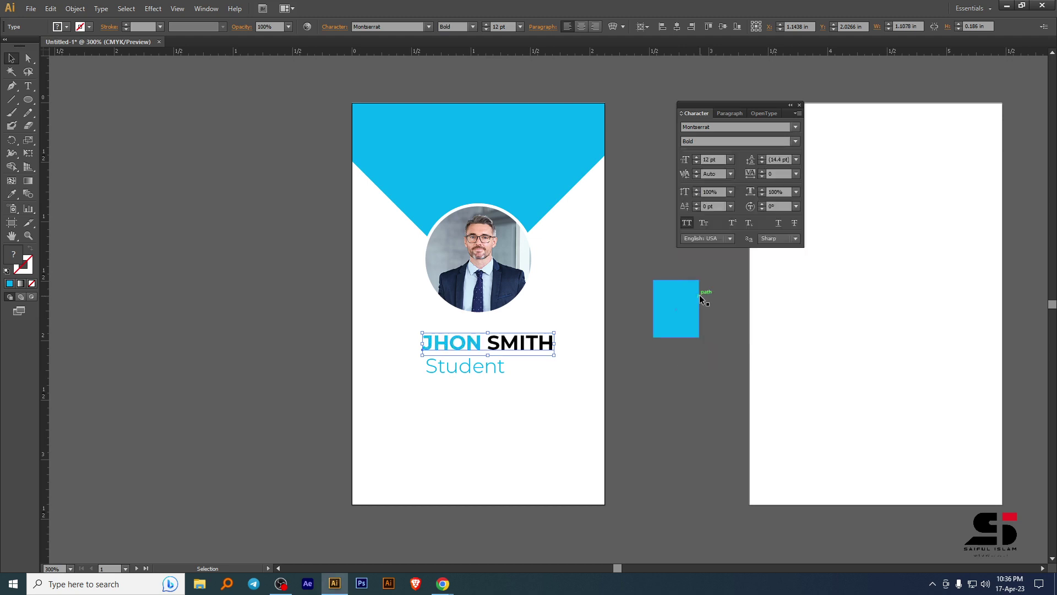
Centre the name and "Student" texts horizontally on each other and bring "Student" slightly closer beneath the name.
drag(521, 344, 492, 368)
click(550, 374)
click(482, 372)
click(675, 392)
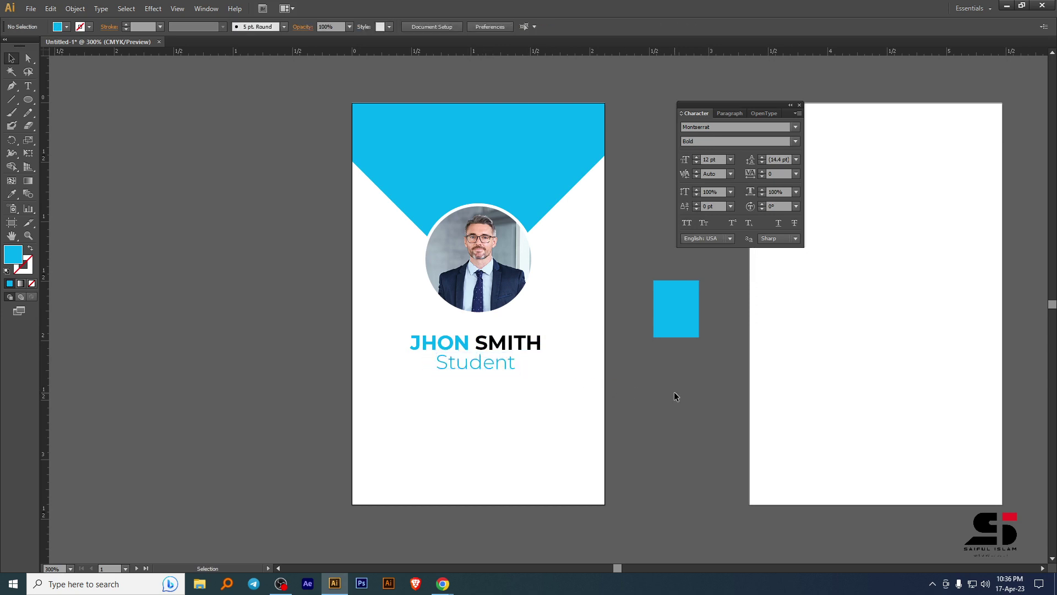
Group the name and "Student" texts and scale the group down slightly, to about 11 pt type.
click(497, 361)
shift+click(517, 346)
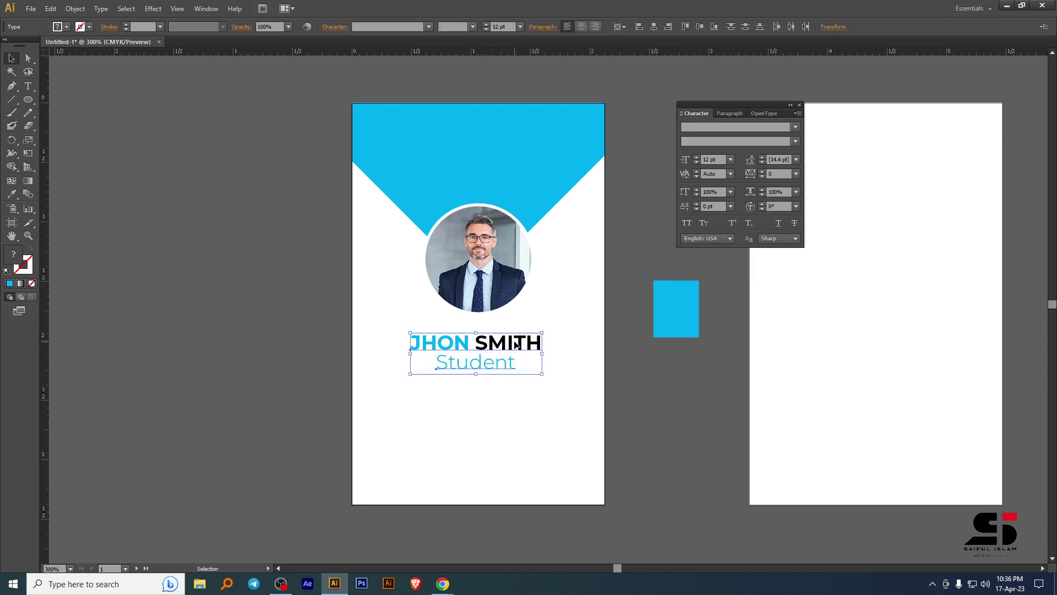
click(620, 27)
click(627, 40)
key(ctrl+g)
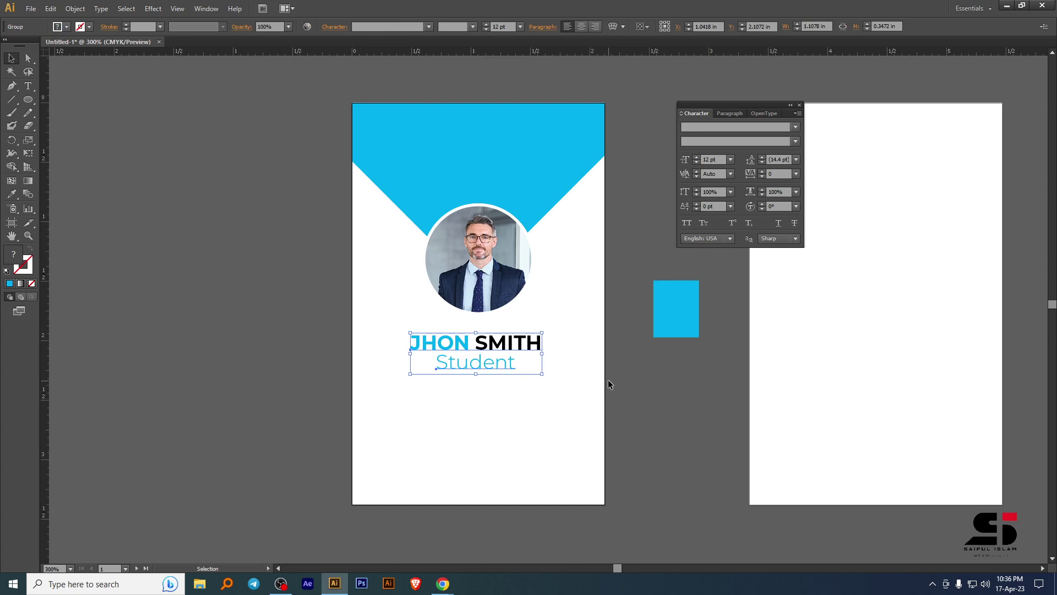
drag(544, 372, 498, 345)
click(707, 408)
click(656, 389)
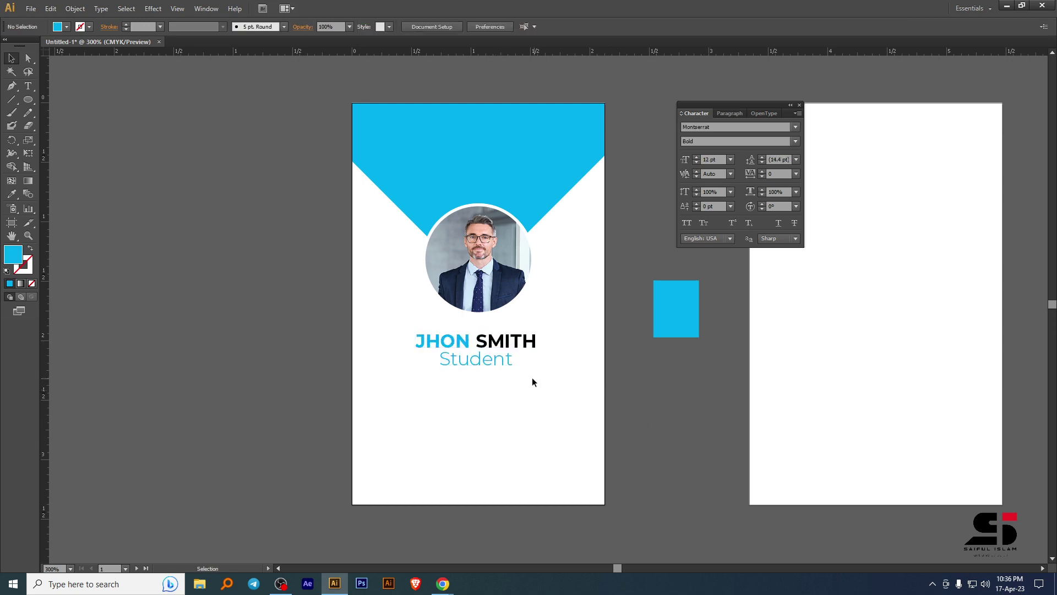
Ungroup the two texts and fill the "Student" text with black.
click(501, 362)
click(476, 365)
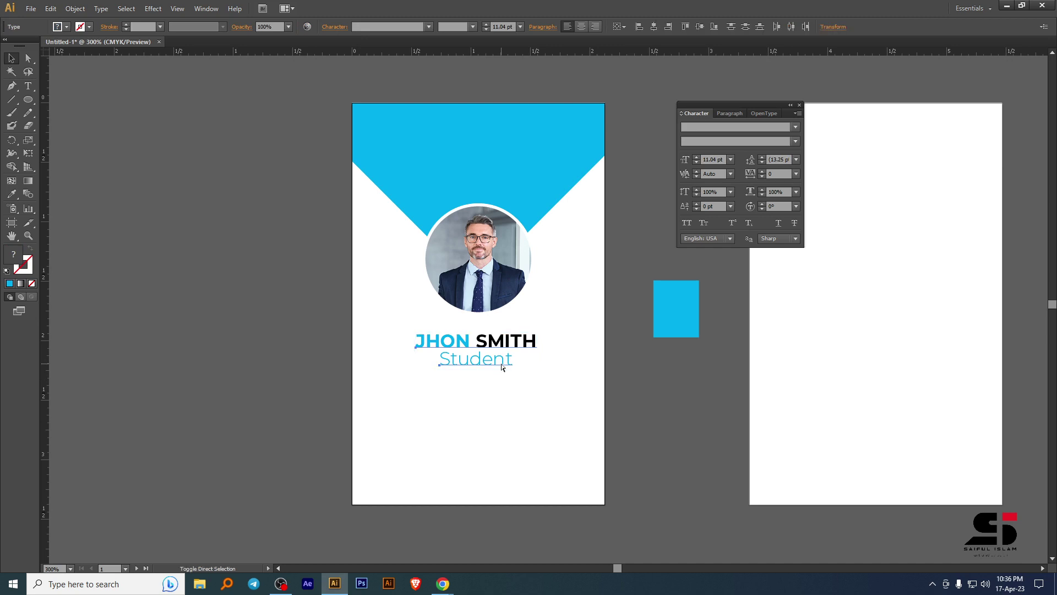
click(476, 365)
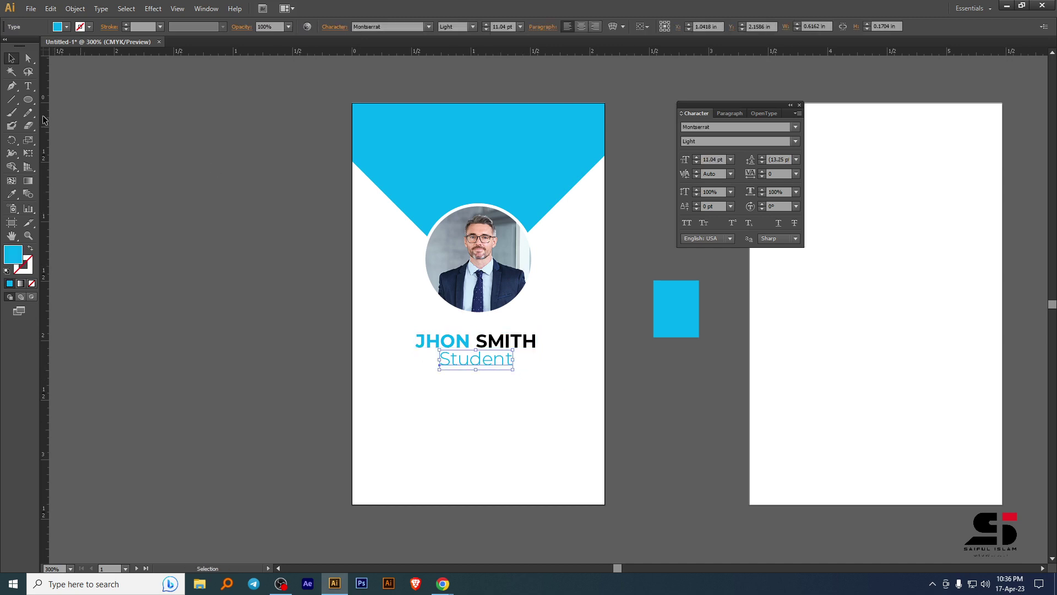
click(67, 27)
click(62, 45)
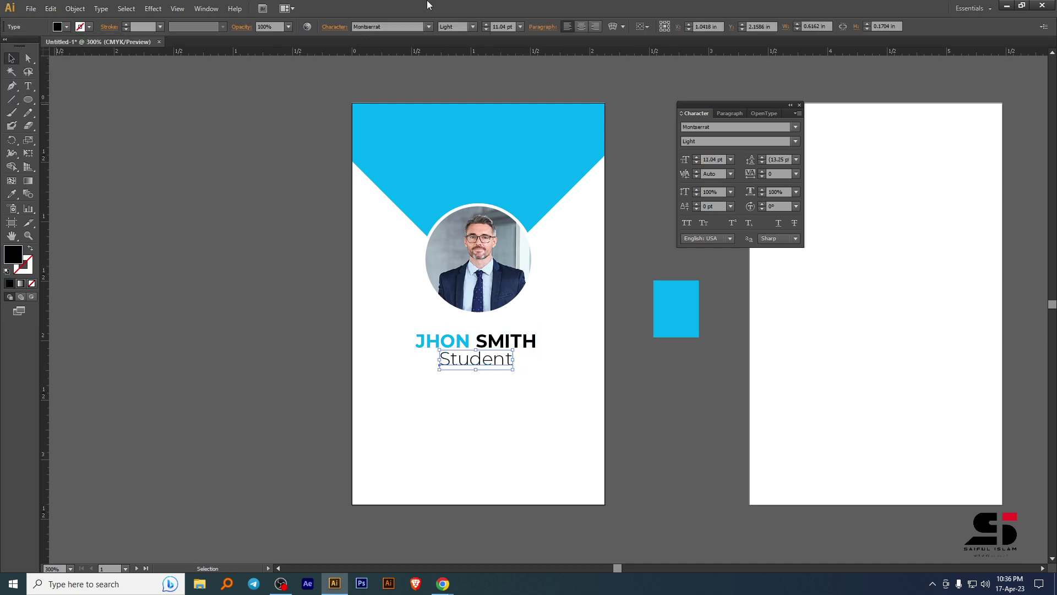
click(212, 177)
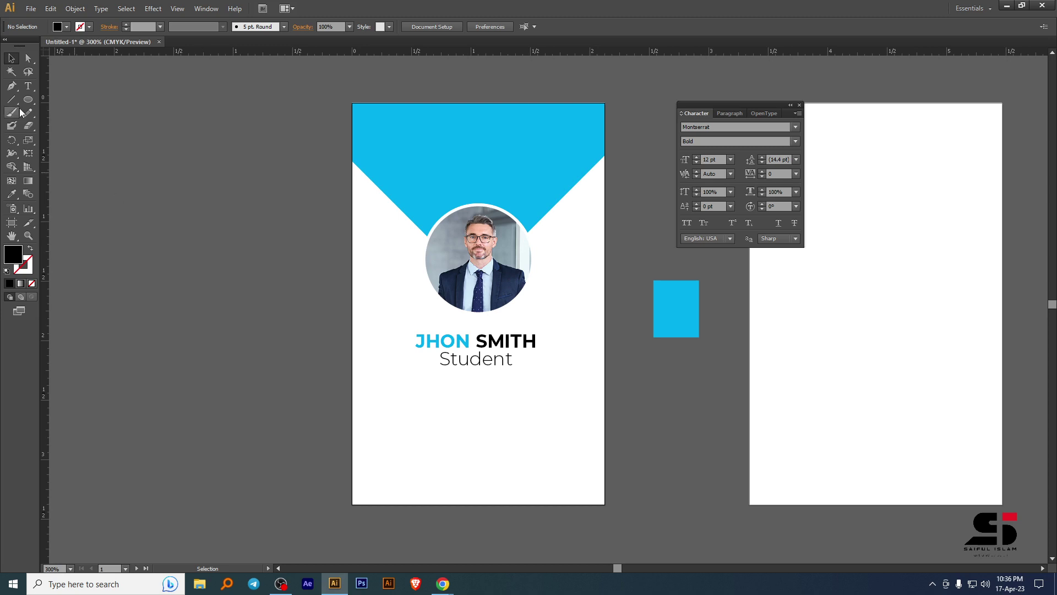
Add the text "ID No :" below "Student" on the card and set it to Montserrat Light.
click(28, 86)
click(416, 404)
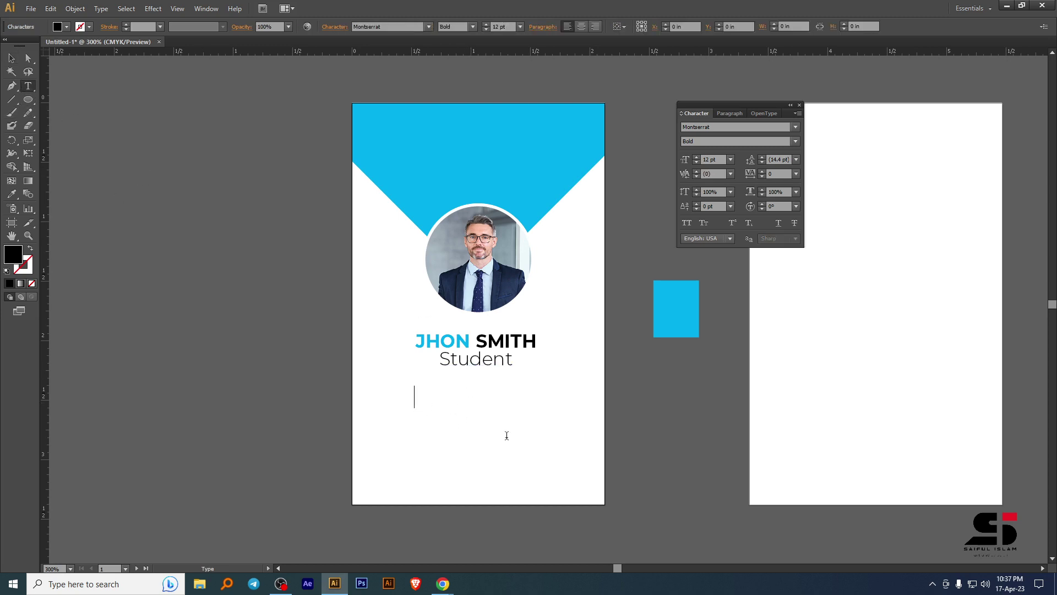
text(ID No :)
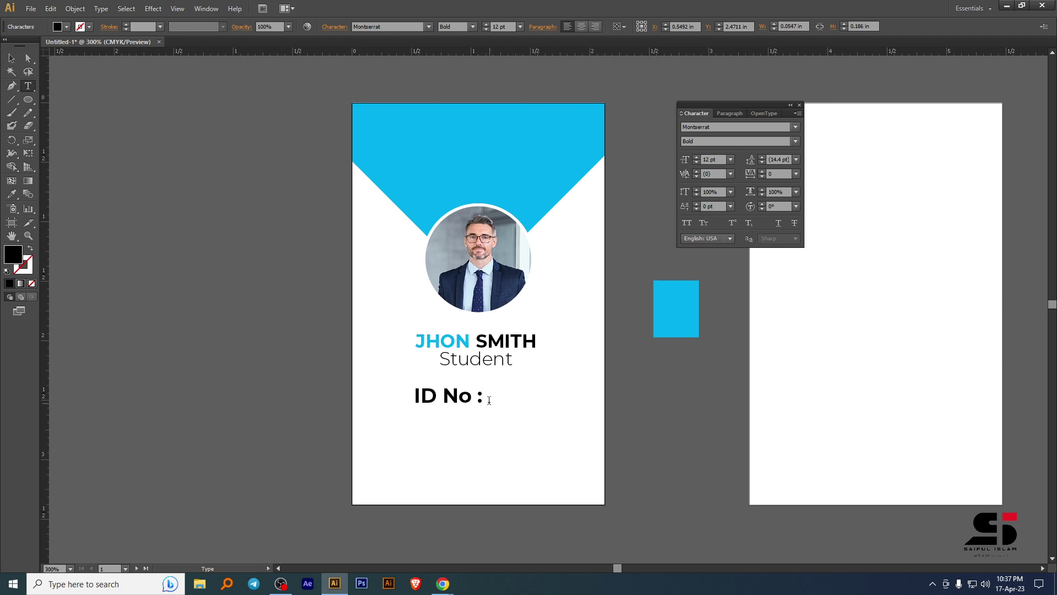
drag(488, 396, 371, 385)
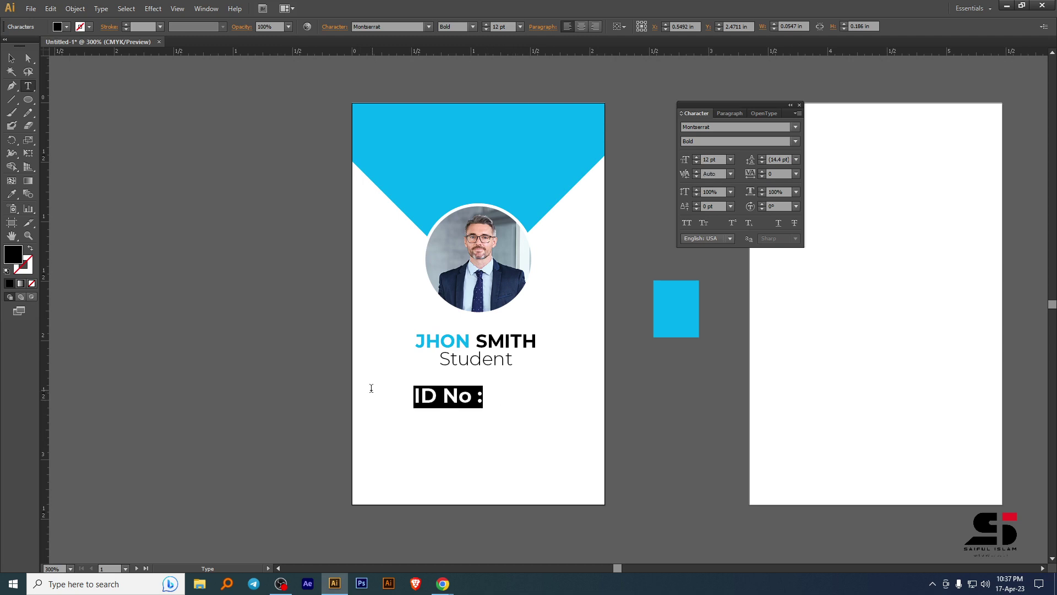
click(795, 141)
click(711, 198)
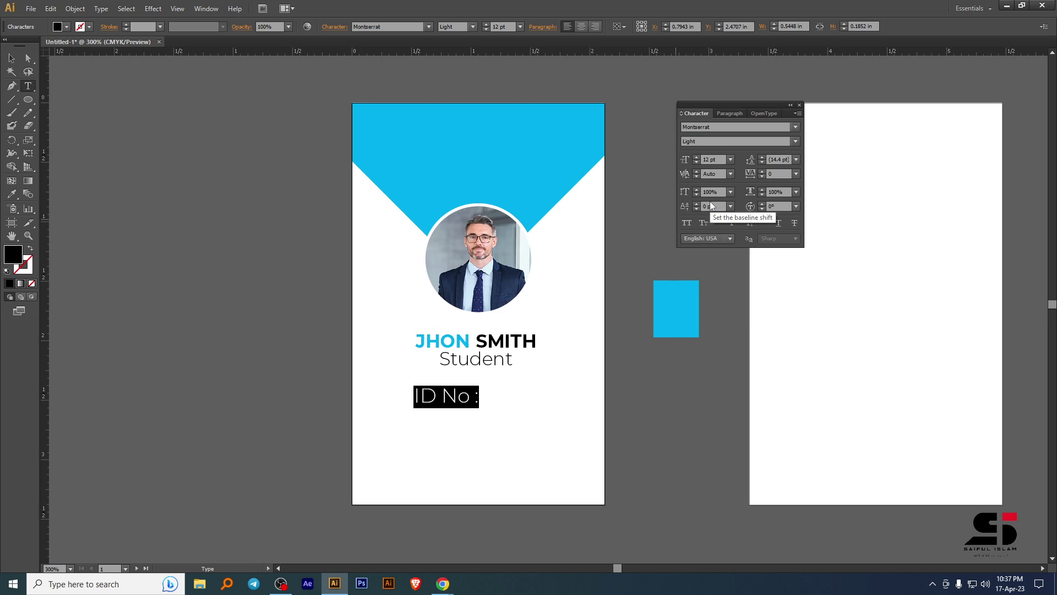
Reduce the "ID No :" text to 7 pt and move it slightly down and towards the card's left edge.
click(718, 159)
key(Down)
key(Down)
key(Down)
key(Down)
key(Down)
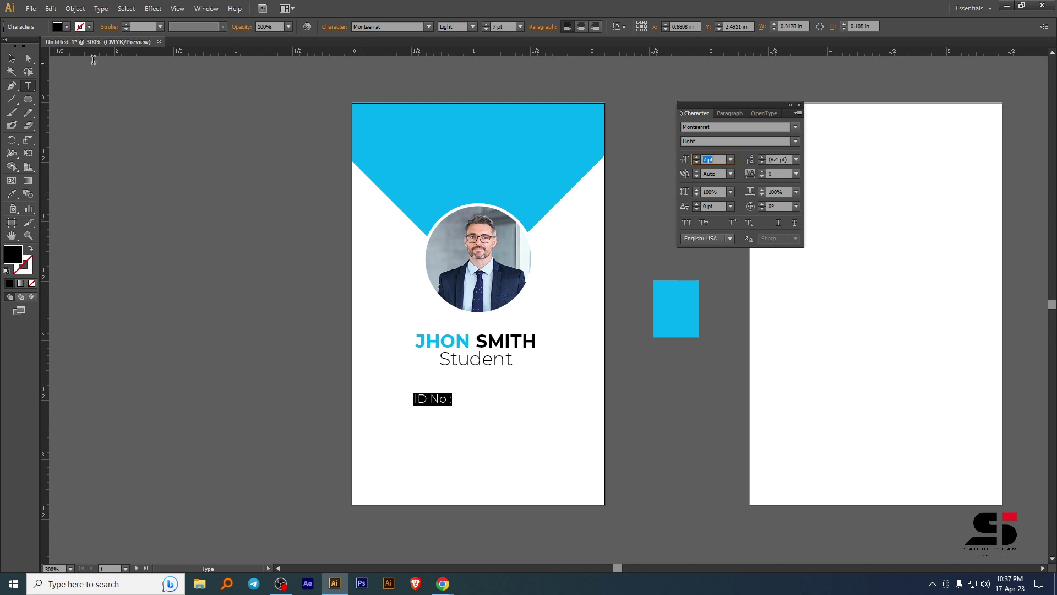
click(11, 58)
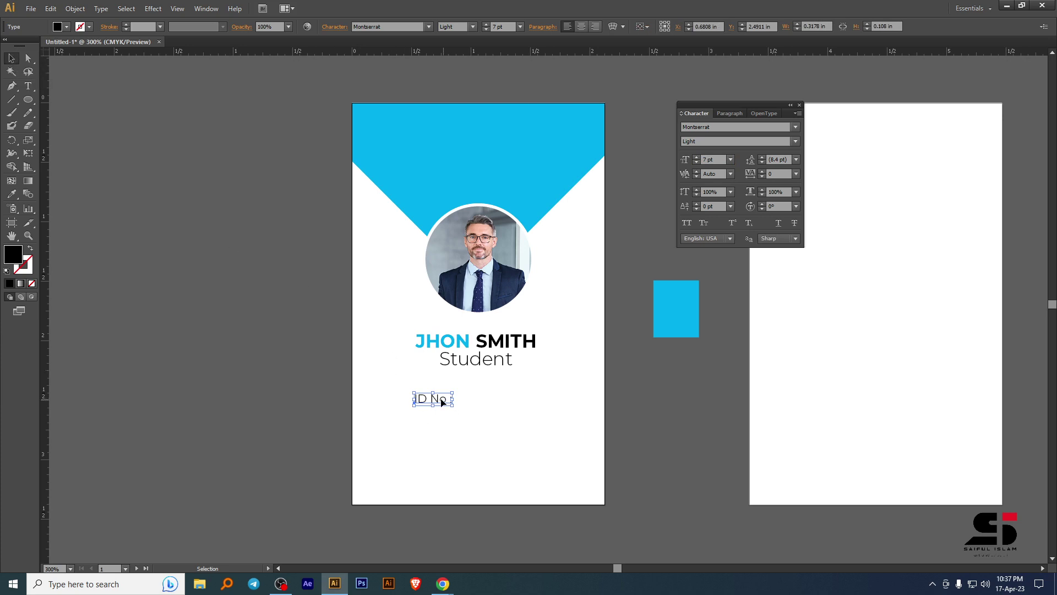
drag(443, 402, 426, 406)
Append a three-digit placeholder ID number after "ID No :".
key(t)
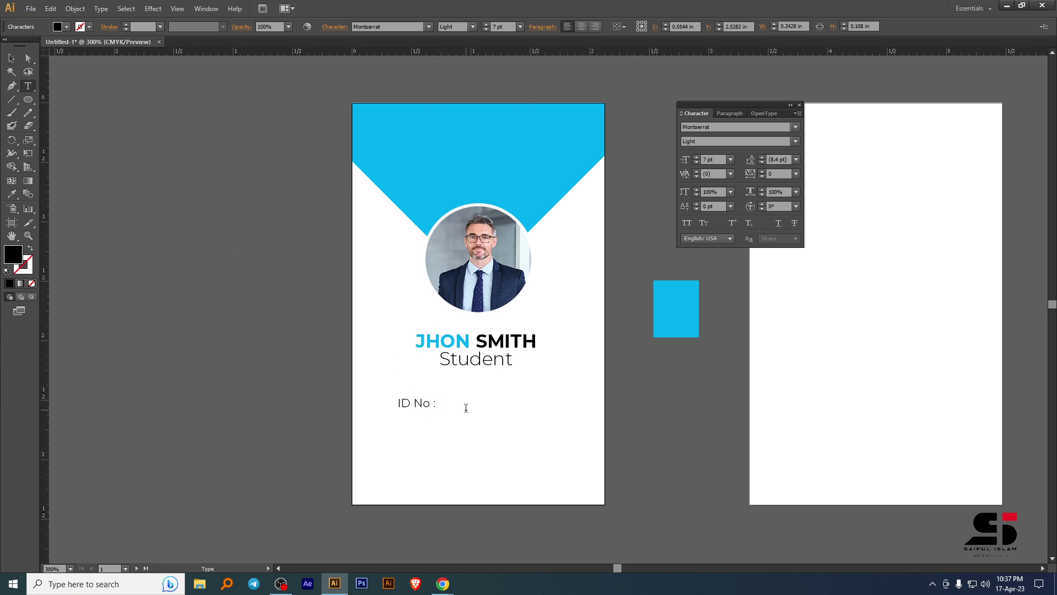
text(123)
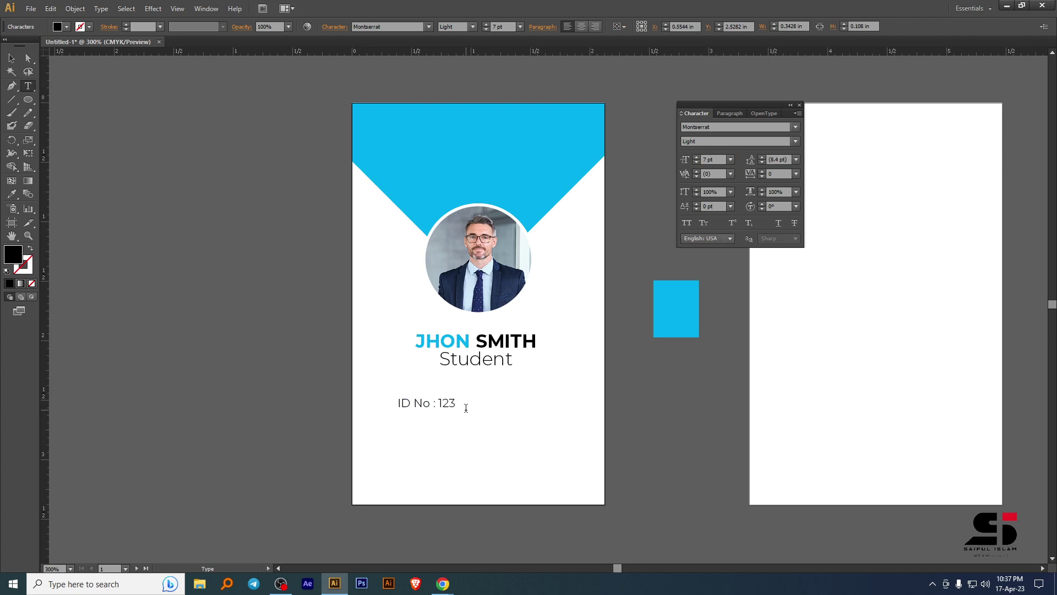
click(14, 57)
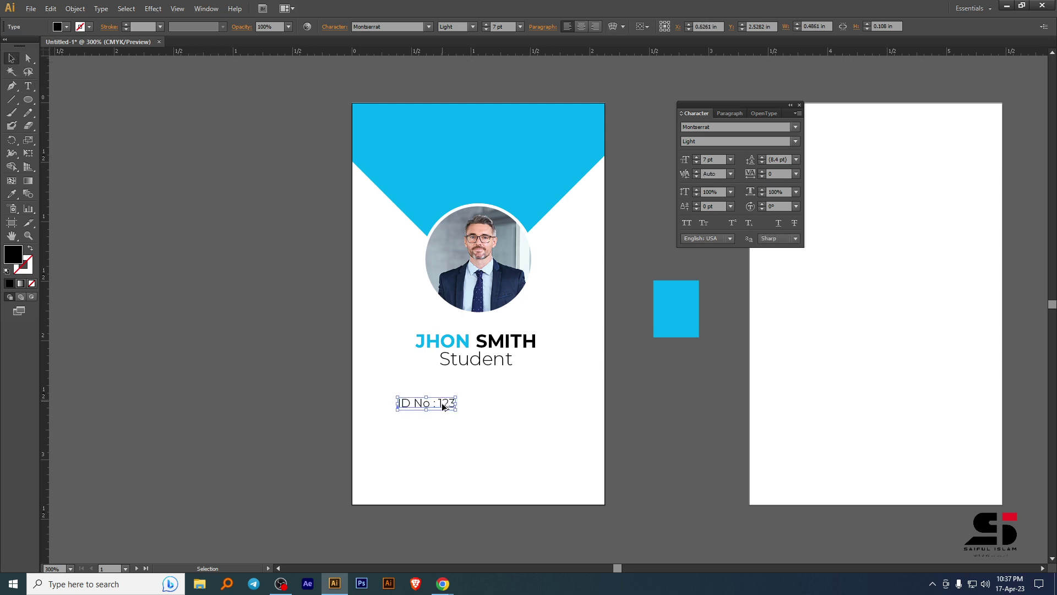
Duplicate the ID number line directly below itself and reword the copy as "Dept. : Graphic Design".
drag(445, 403, 399, 423)
double_click(422, 427)
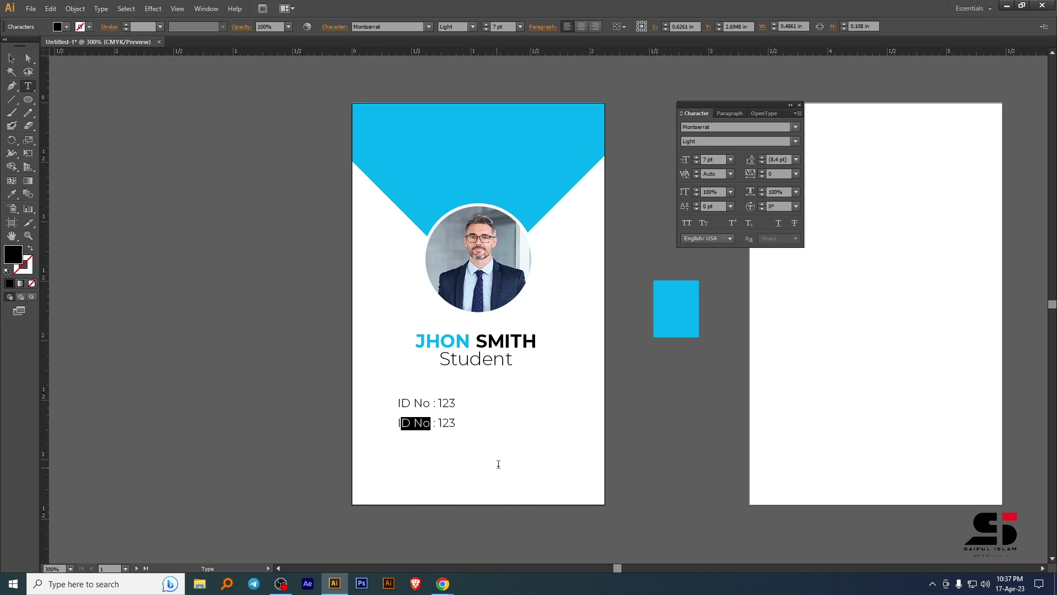
key(BackSpace)
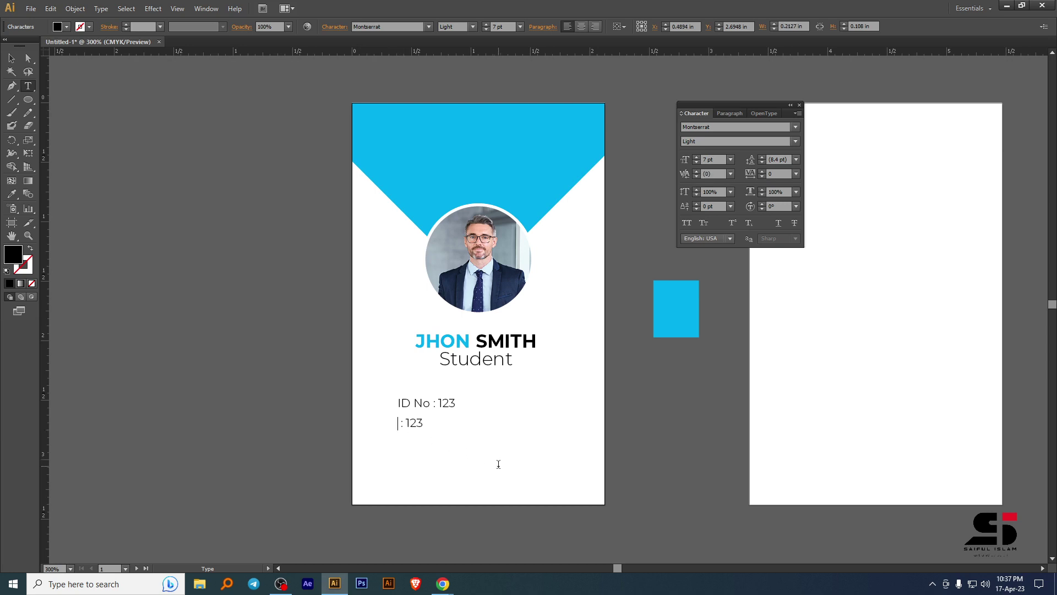
text(Dept. :)
key(BackSpace)
key(BackSpace)
key(BackSpace)
key(BackSpace)
key(BackSpace)
text(Gra)
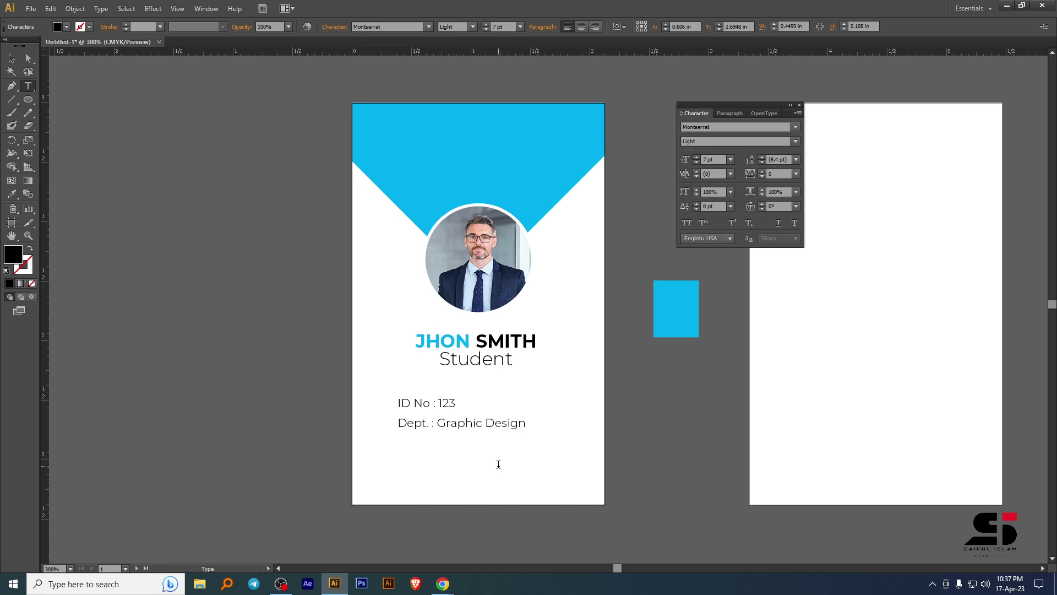
text(phic Design)
key(Escape)
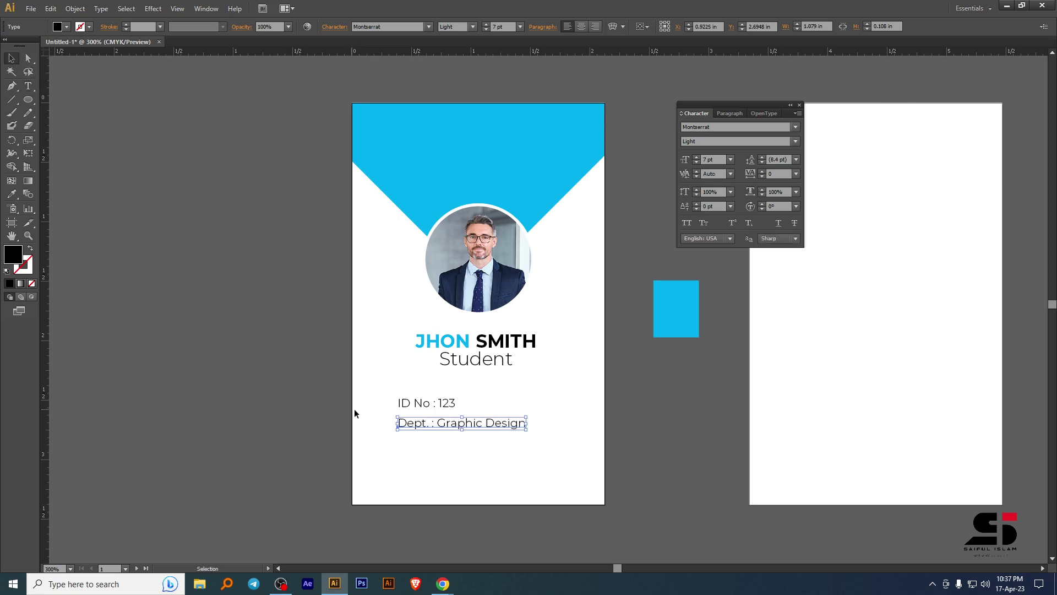
Duplicate the department line directly below itself and reword the copy as "Mobile No :" followed by a placeholder phone number.
drag(465, 423, 404, 446)
double_click(431, 440)
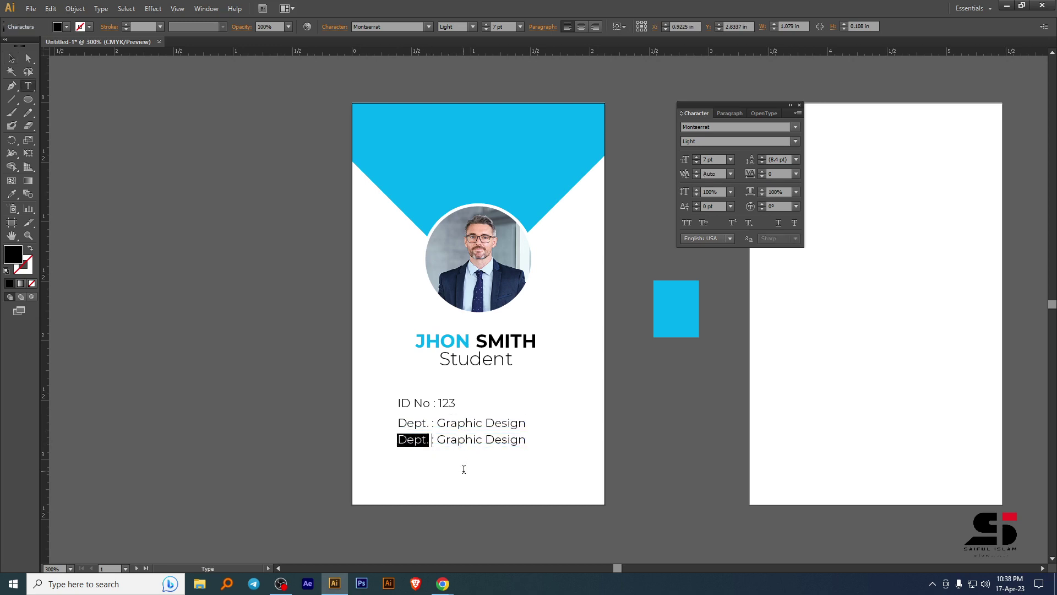
text(Mobile)
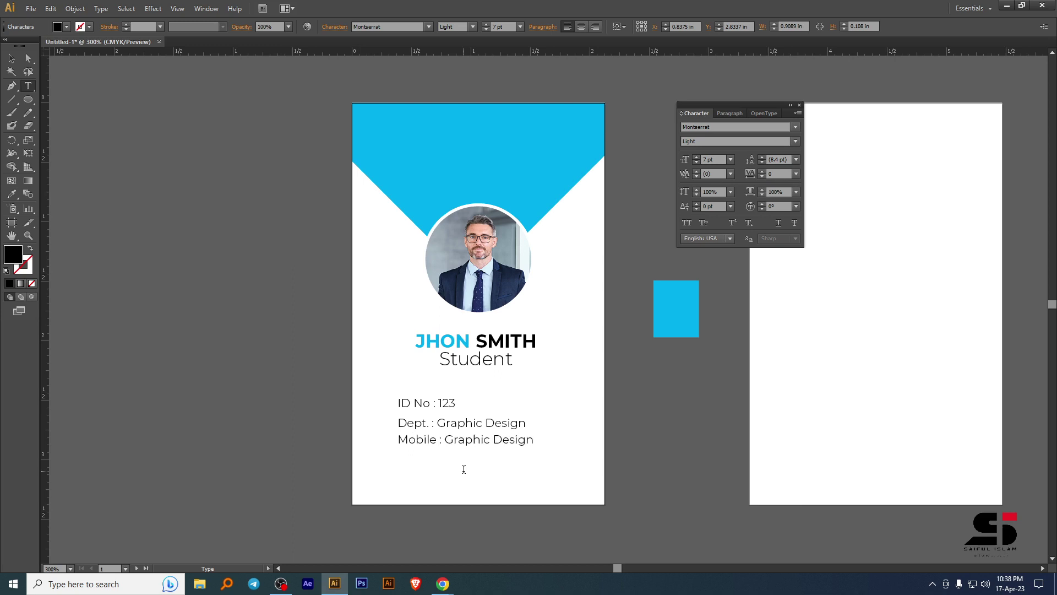
text( No)
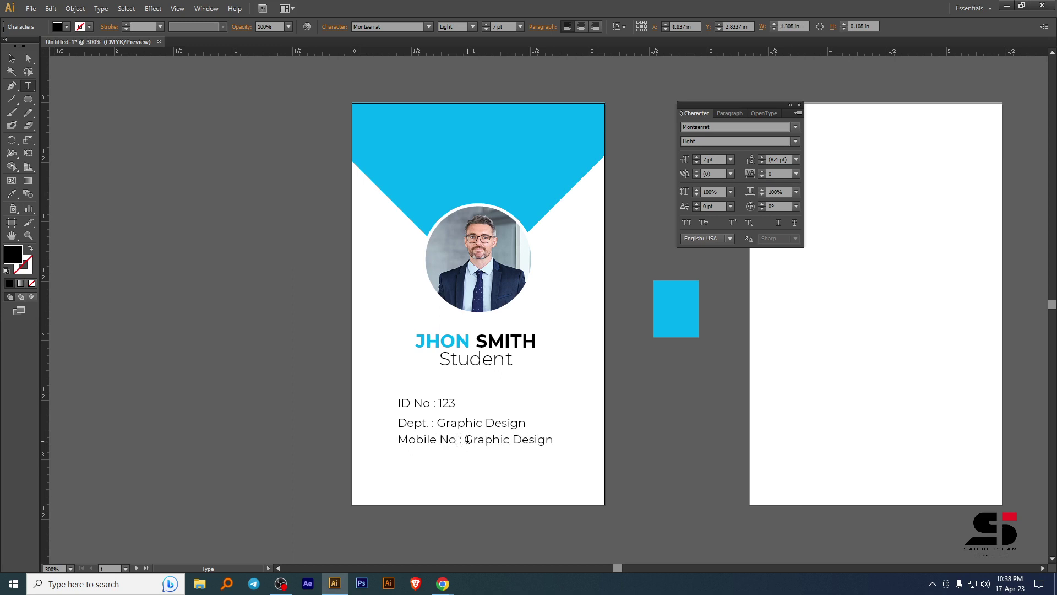
drag(468, 440, 556, 441)
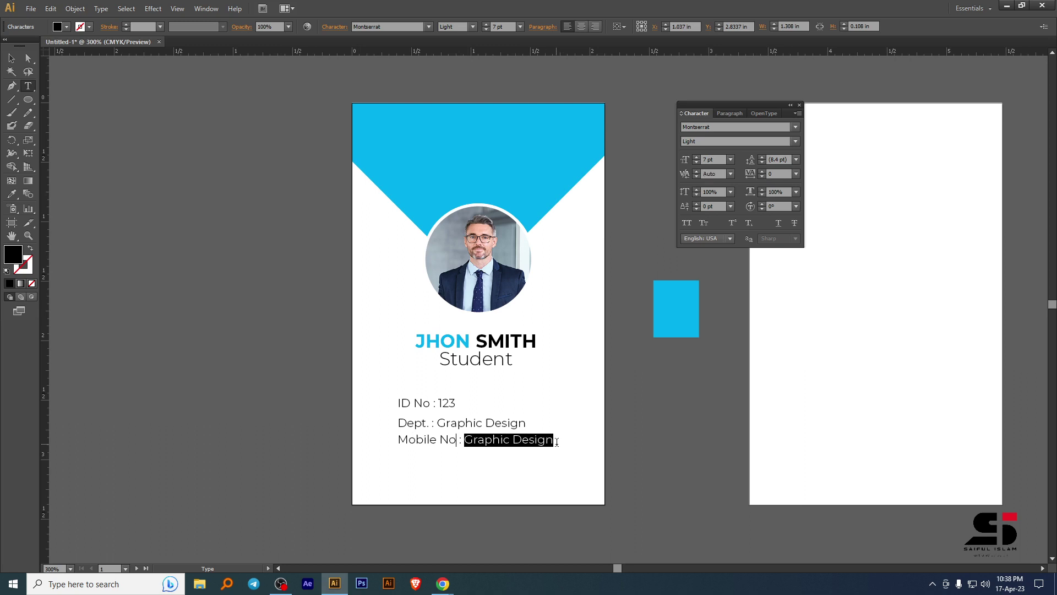
text(+012)
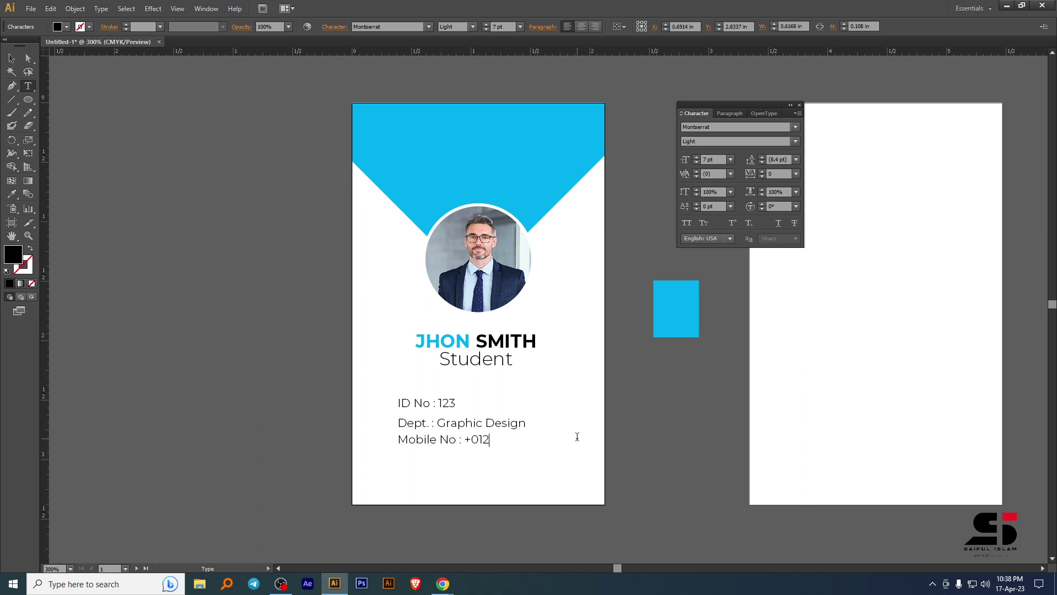
text( 345 678)
click(11, 58)
Duplicate the mobile number line directly below itself and reword the copy as "E-mail :" followed by a placeholder e-mail address.
drag(485, 445, 397, 456)
double_click(450, 457)
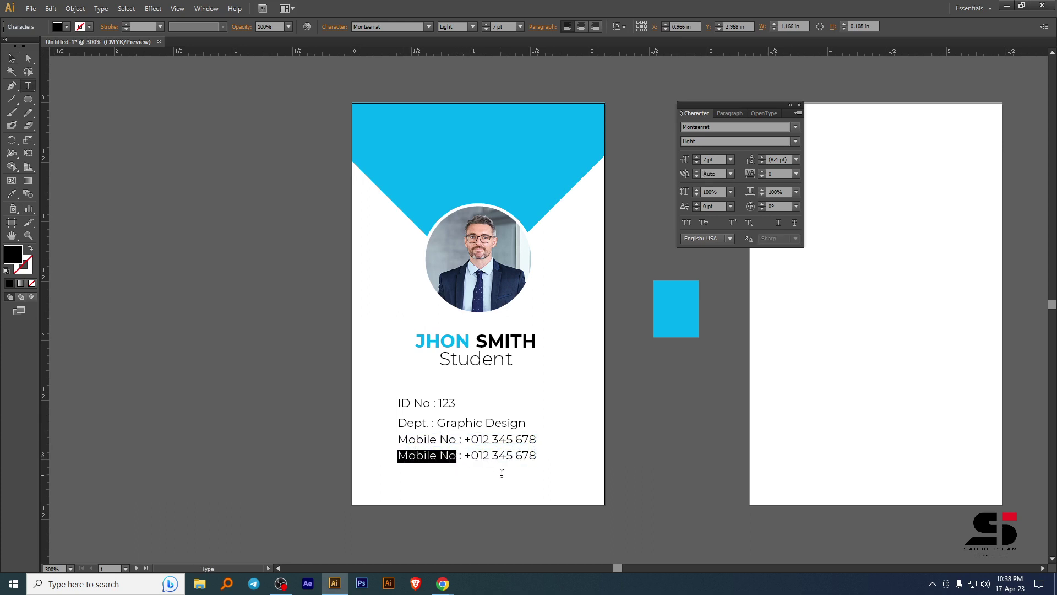
text(E-mail)
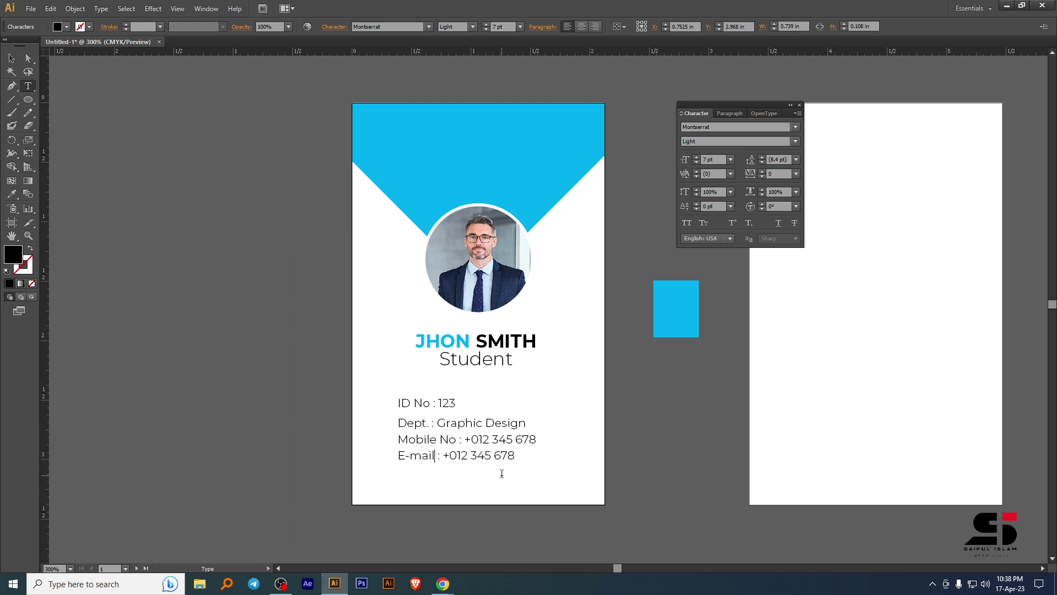
key(Right)
key(Right)
key(Right)
key(Right)
key(Right)
key(Right)
key(End)
key(BackSpace)
key(BackSpace)
text(admin@)
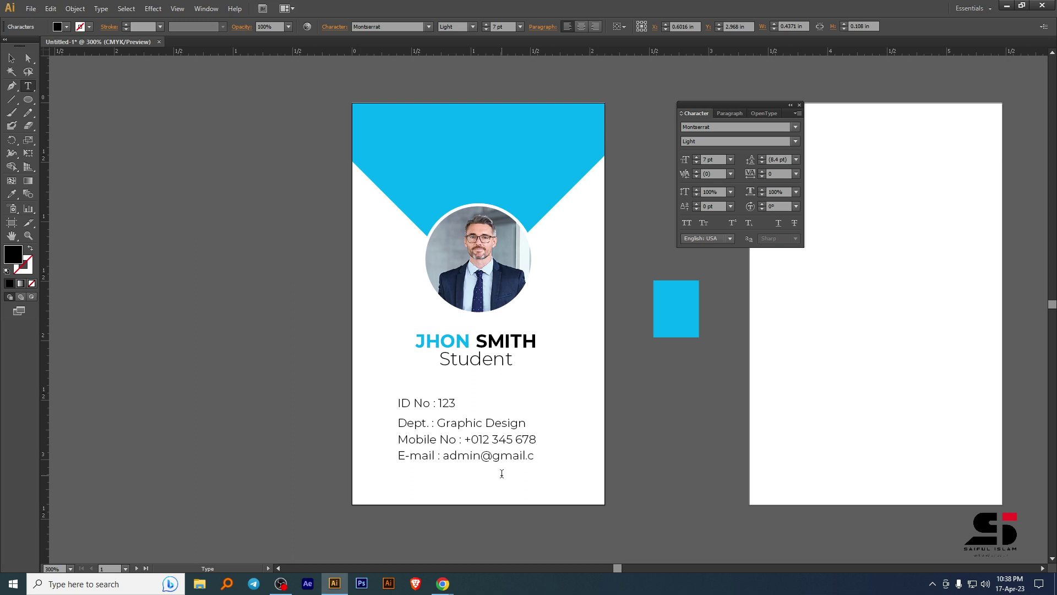
click(11, 58)
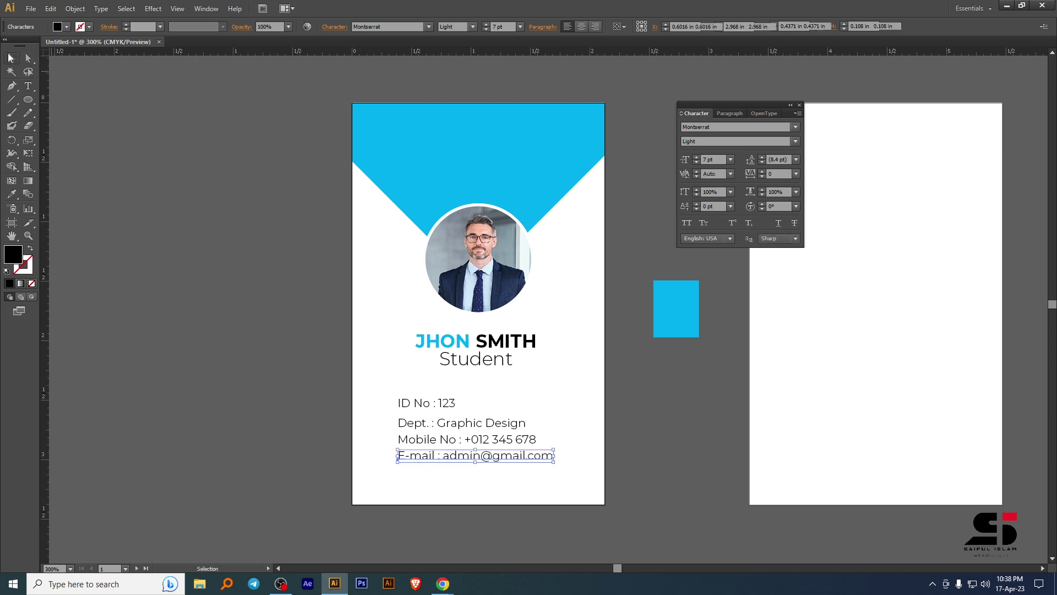
Space the ID No, Dept., Mobile No and E-mail lines evenly in height relative to the selection and group them.
shift+click(495, 439)
shift+click(496, 424)
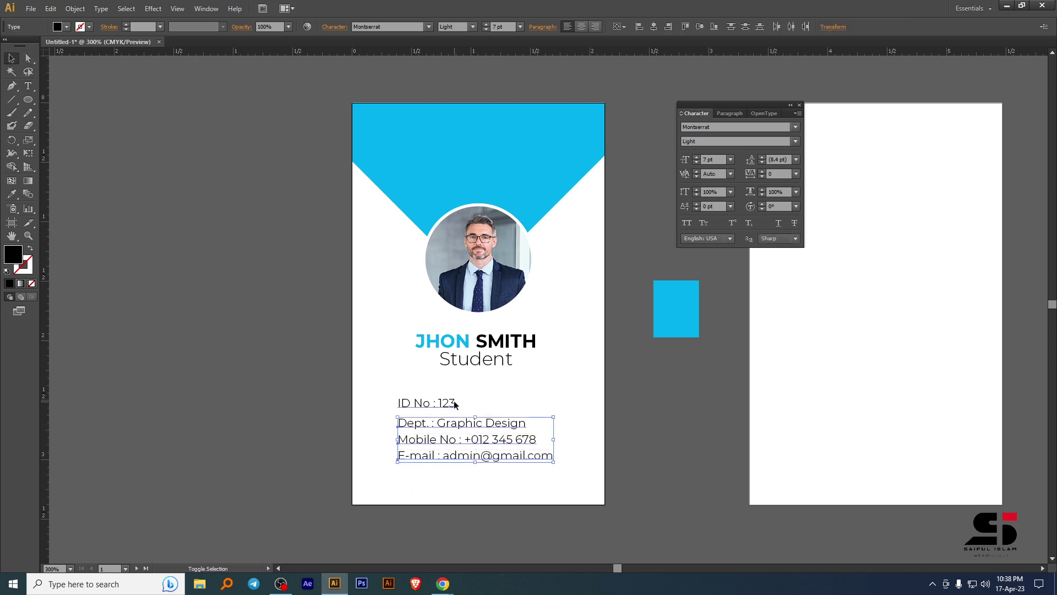
shift+click(443, 404)
click(623, 26)
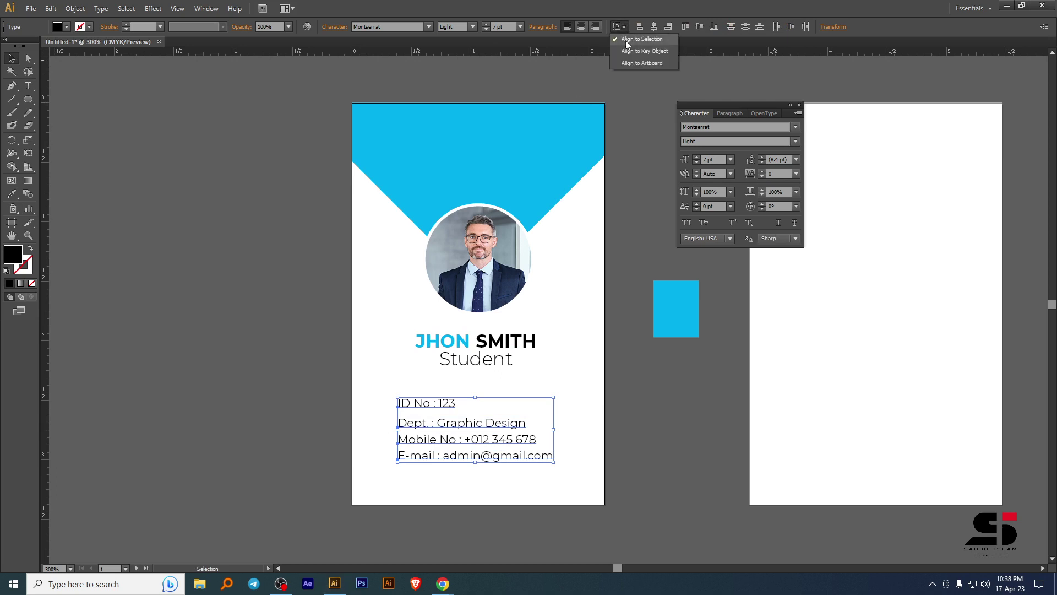
click(627, 41)
click(747, 27)
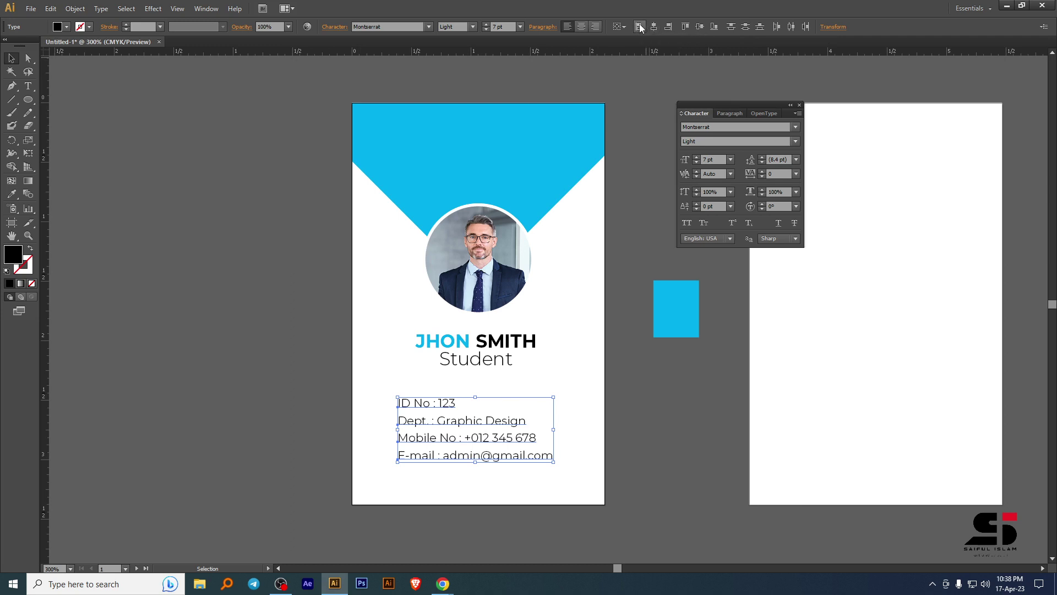
click(667, 467)
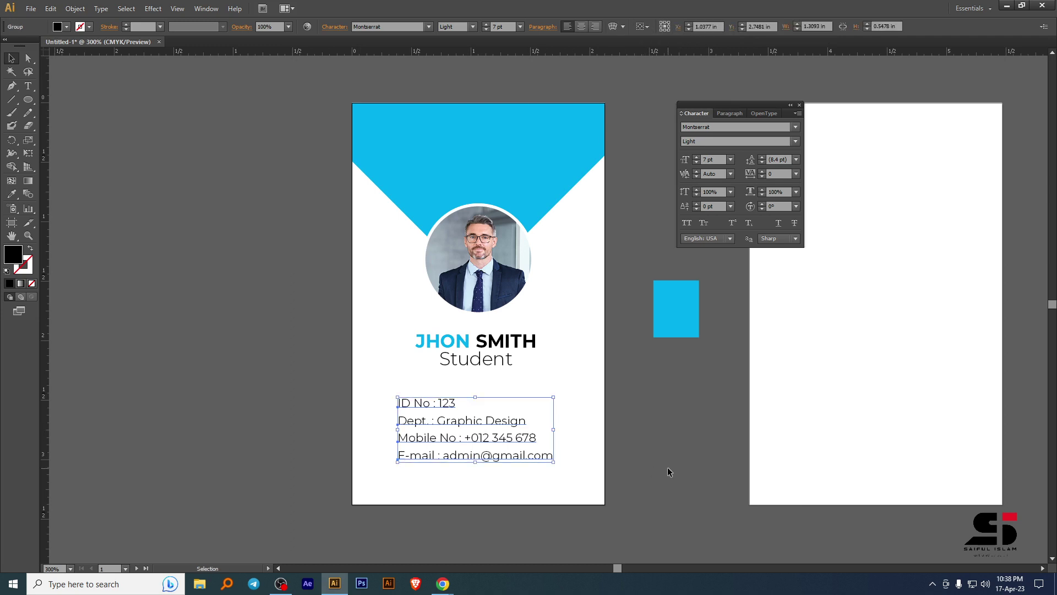
Shift the grouped contact lines slightly up and to the right on the front card, and move the Character panel off the blank artboard.
drag(474, 424, 479, 418)
click(672, 407)
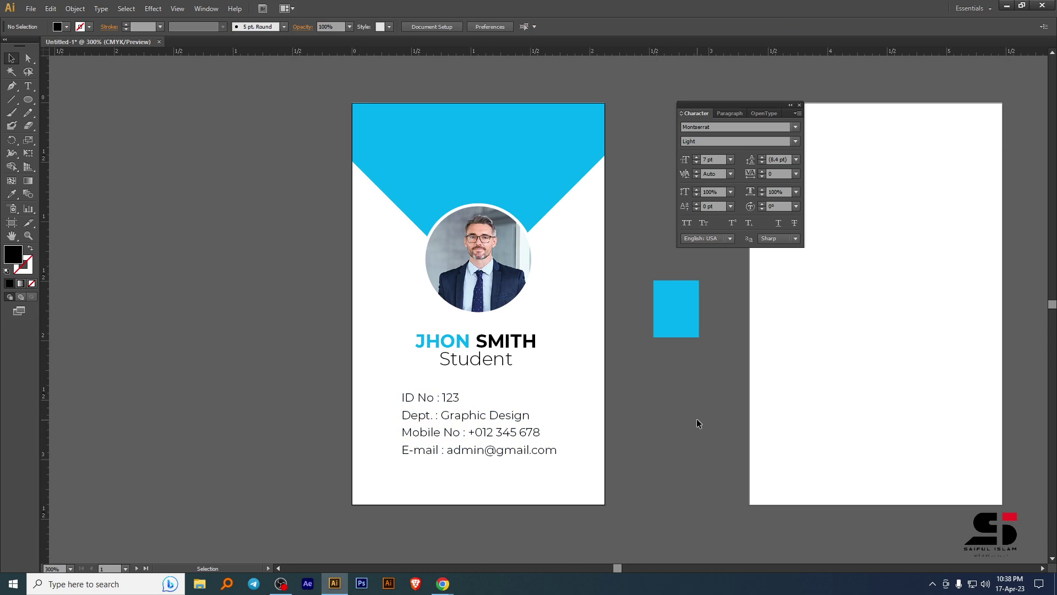
click(521, 422)
key(Right)
click(718, 447)
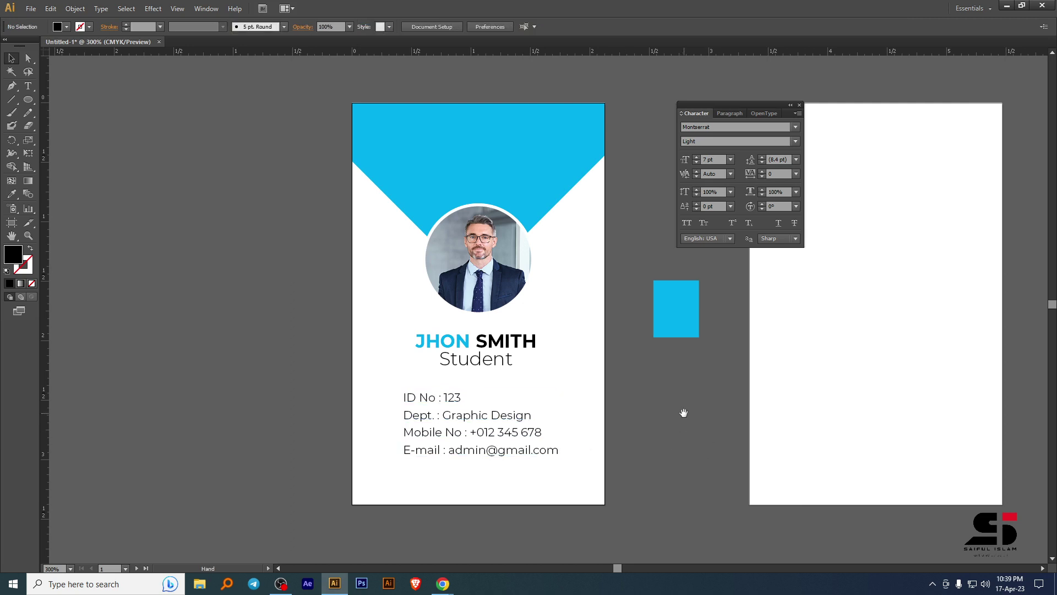
drag(683, 413, 451, 423)
drag(749, 113, 1007, 127)
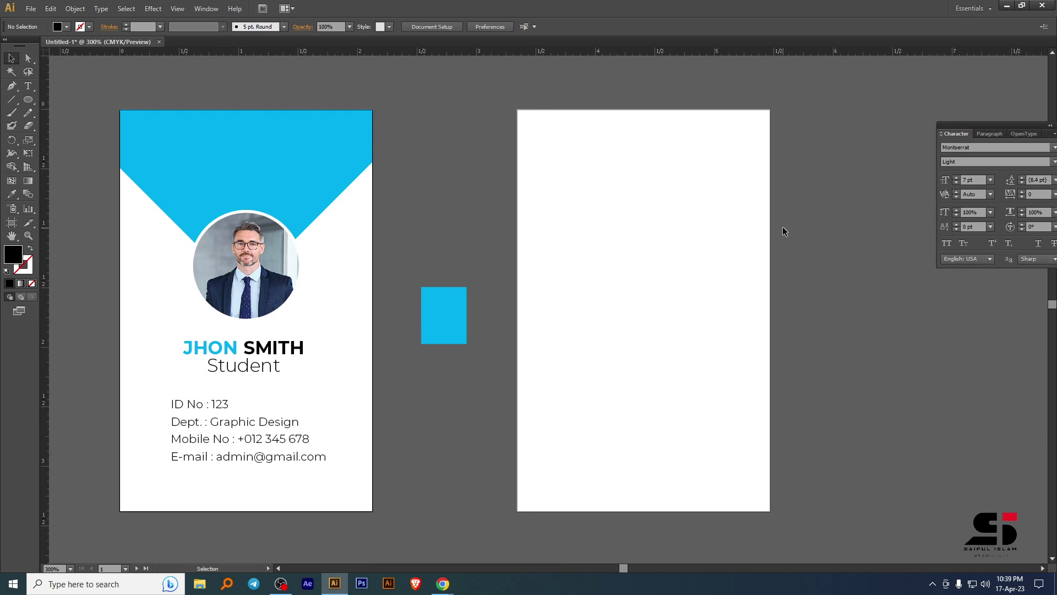
Switch to Chrome and search Google Images for "id card".
click(443, 587)
click(385, 534)
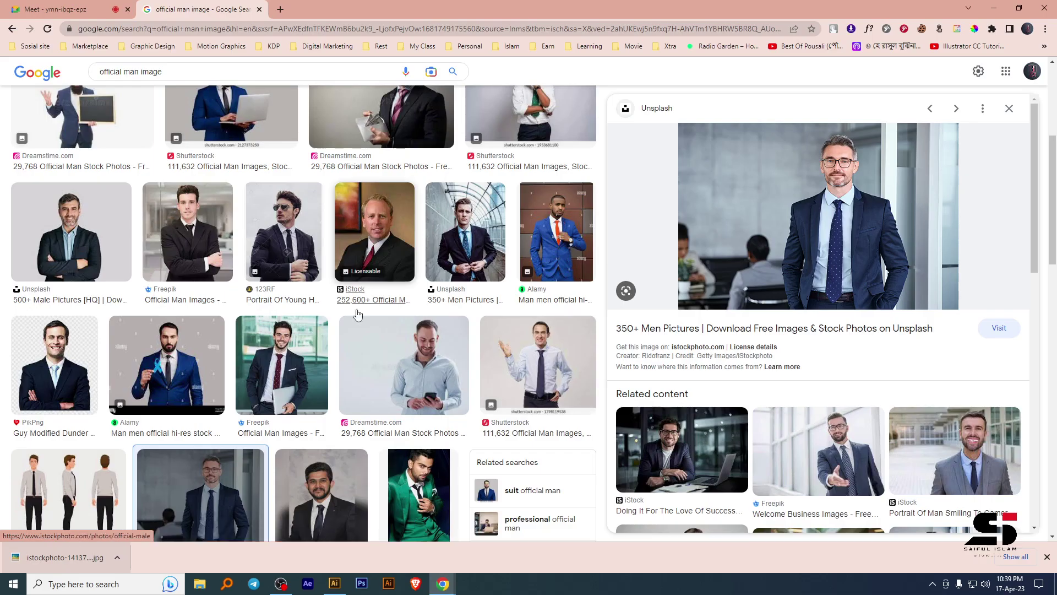
click(1047, 557)
click(176, 83)
key(ctrl+a)
text(id card)
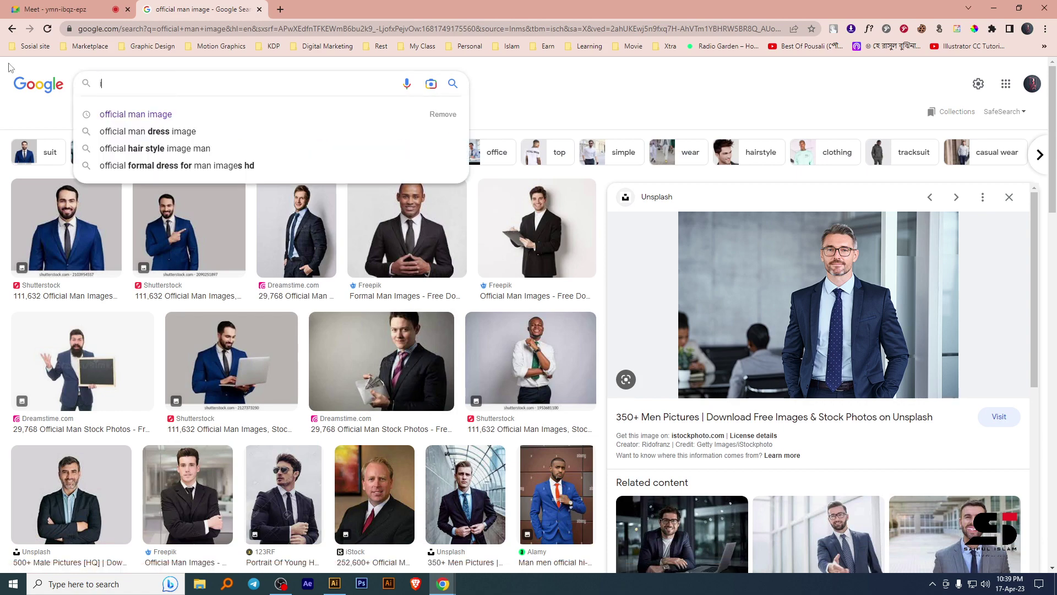
key(Return)
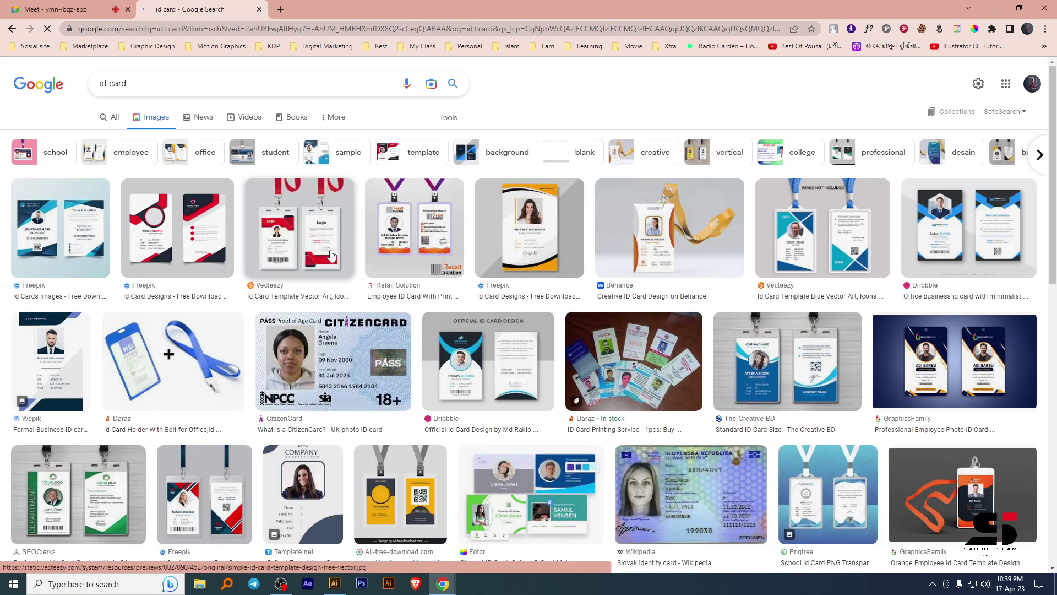
Examine front and back layouts of ID card samples from Freepik, Dribbble and Vecteezy, then return to Illustrator.
click(201, 239)
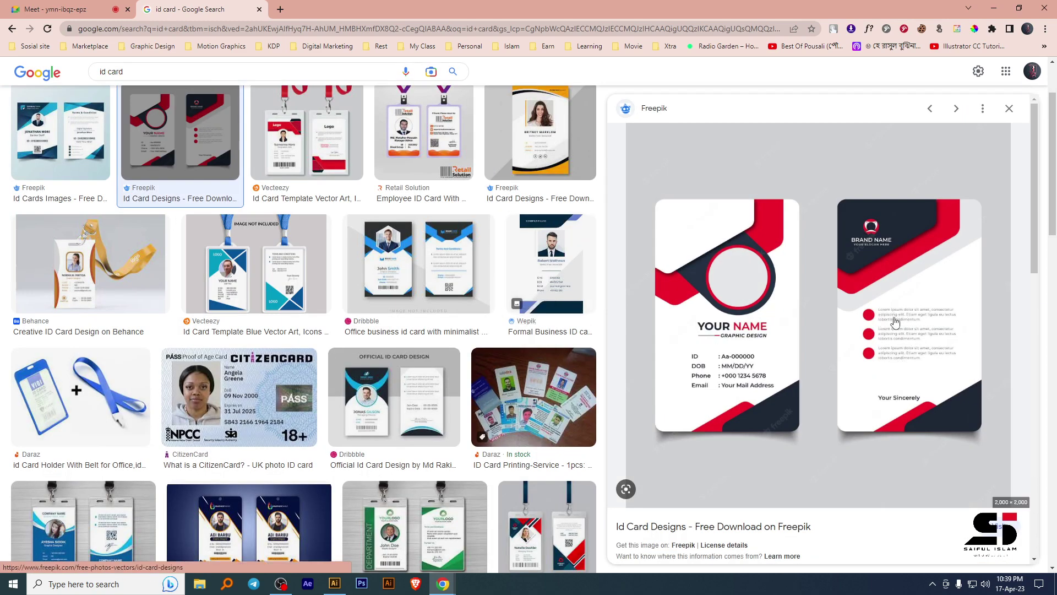
click(395, 397)
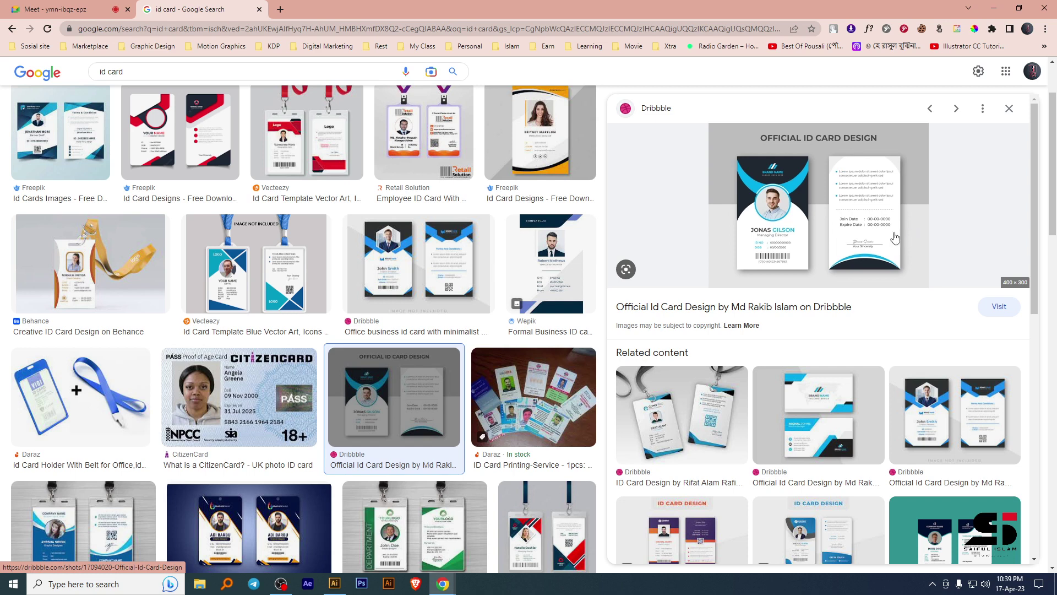
click(256, 264)
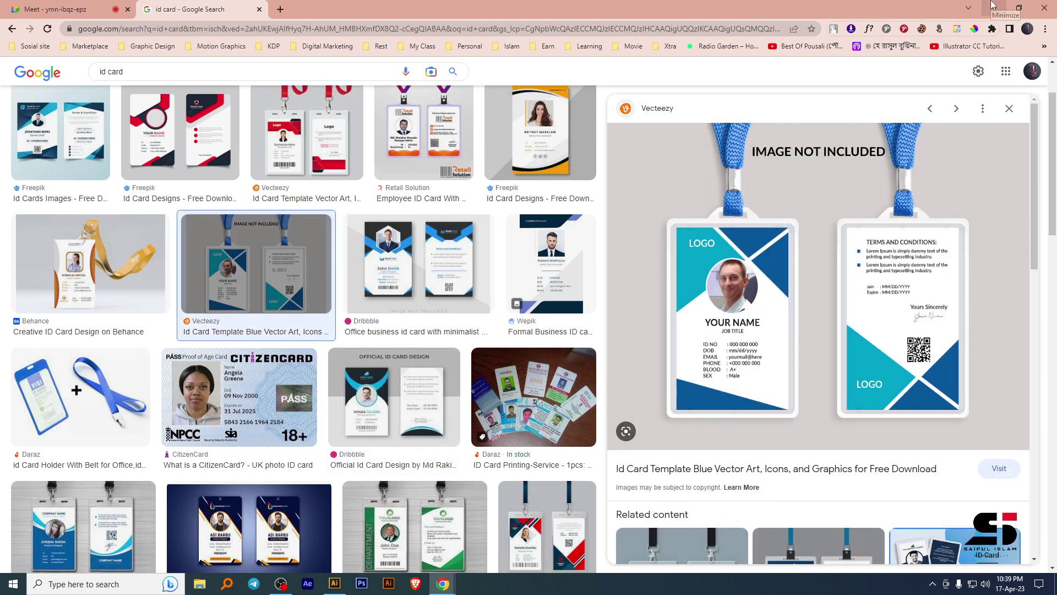
click(993, 7)
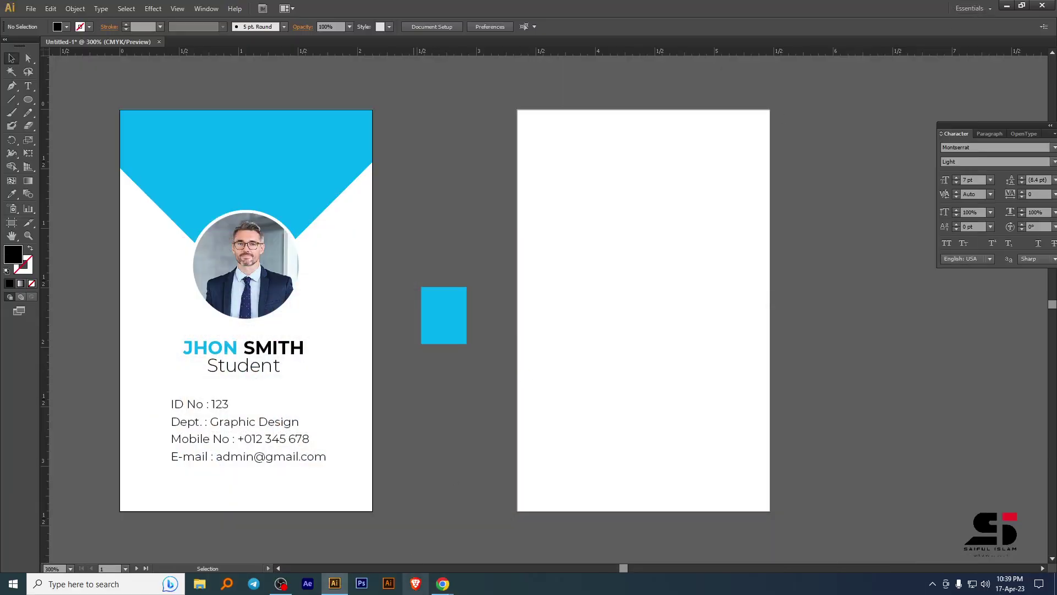
Switch to Chrome and search Google for "lorem ipsum" in a new tab.
click(405, 488)
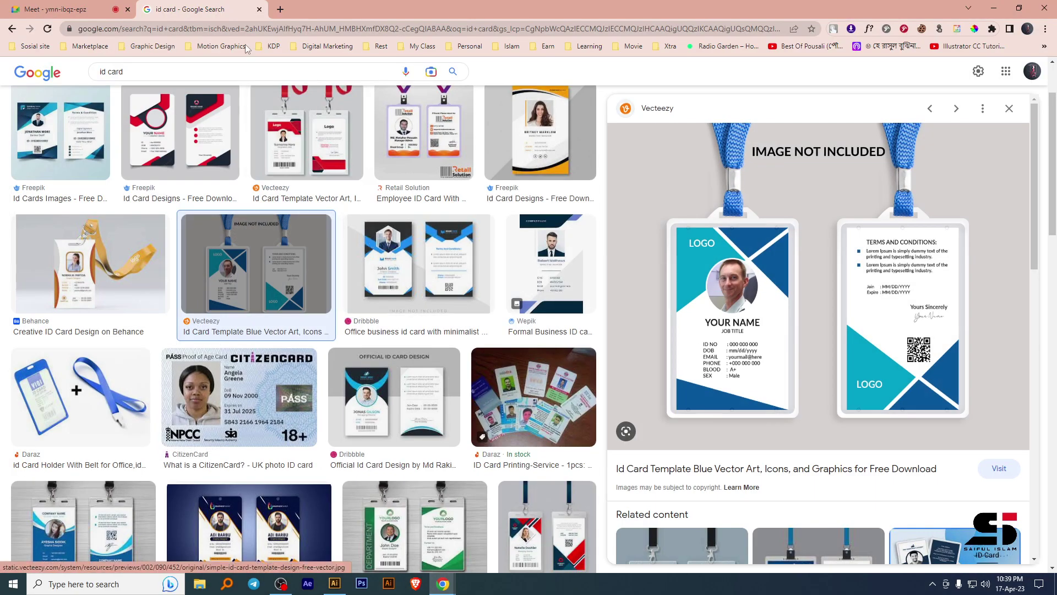
click(280, 9)
text(g)
key(Return)
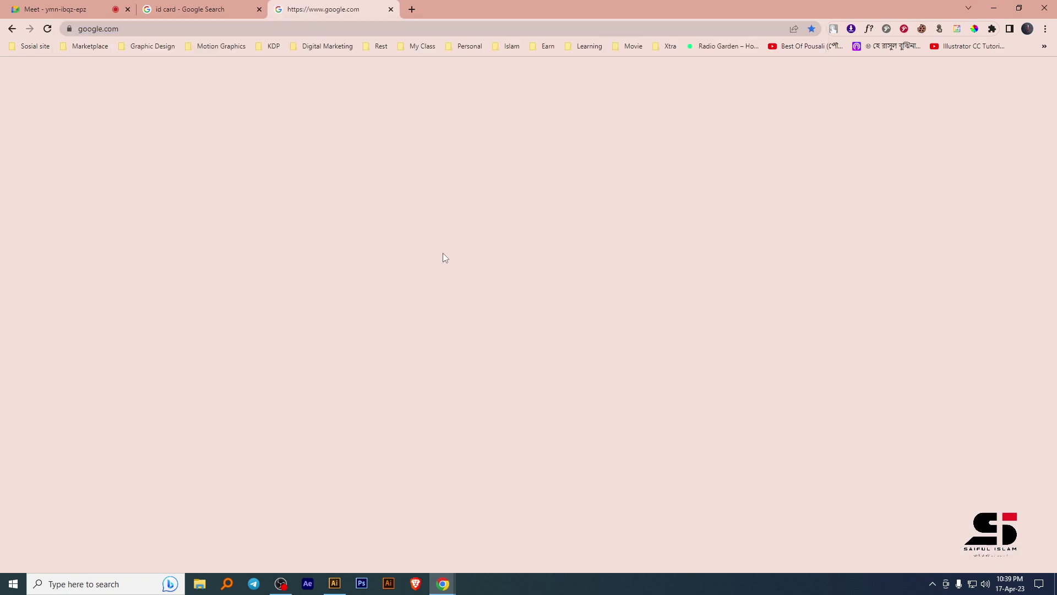
text(lore)
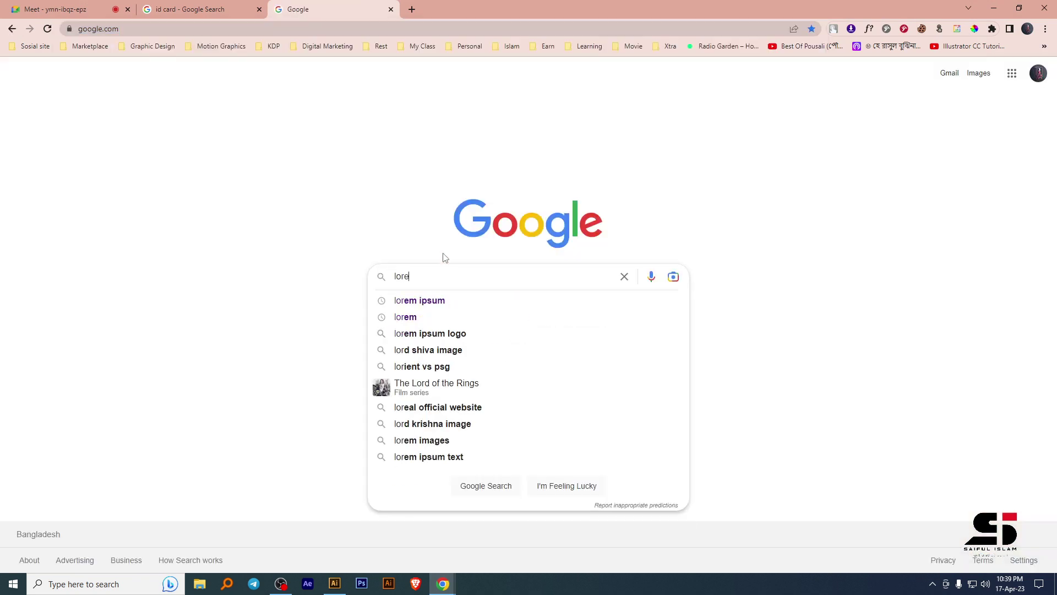
text(m ipsum)
key(Return)
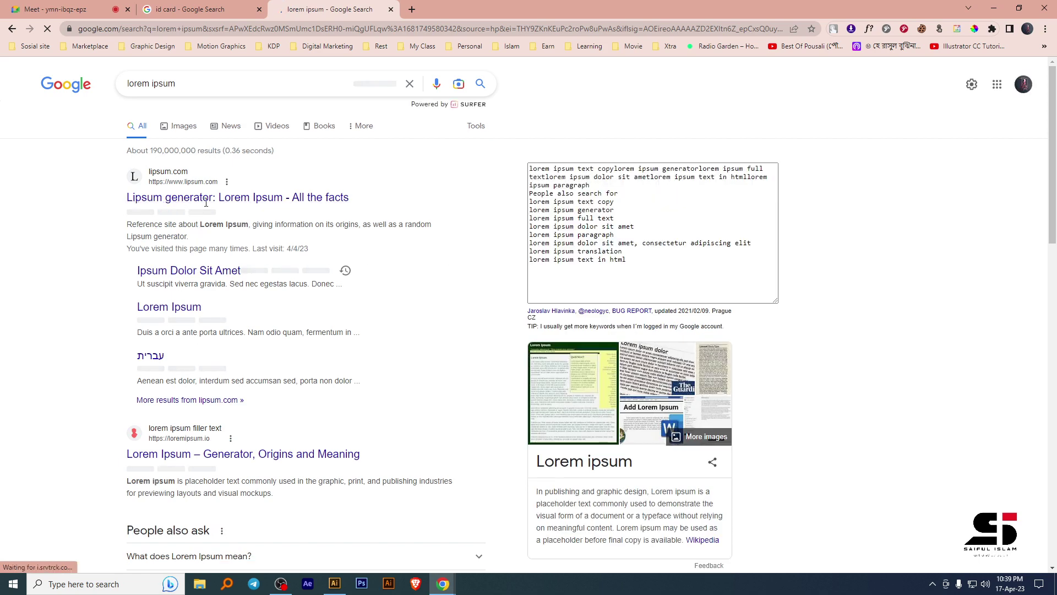
Open lipsum.com, highlight the first three lines under "What is Lorem Ipsum?" and return to Illustrator.
click(181, 198)
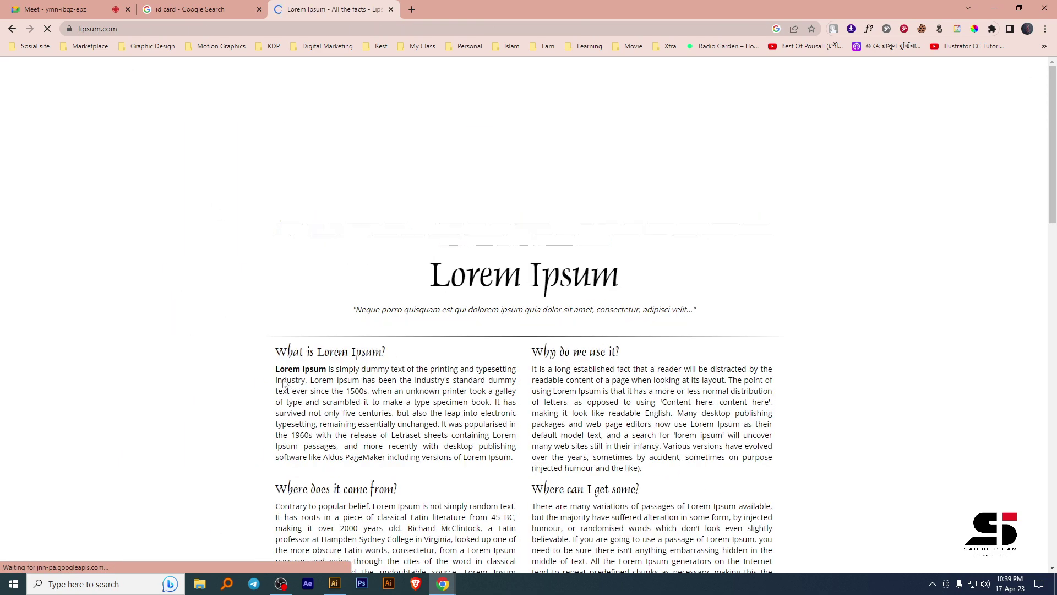
drag(276, 369, 513, 389)
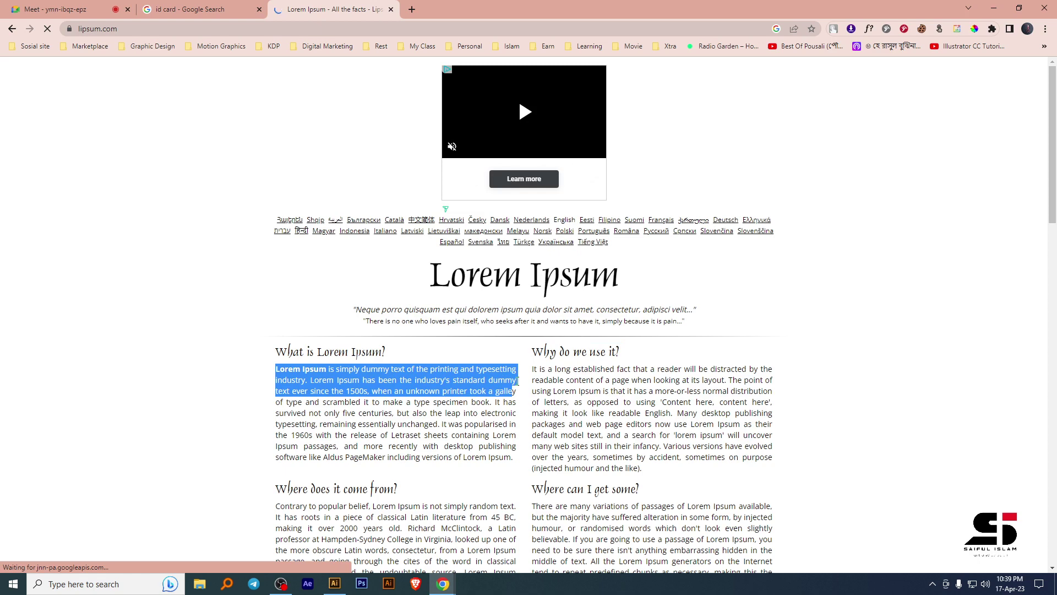
click(989, 6)
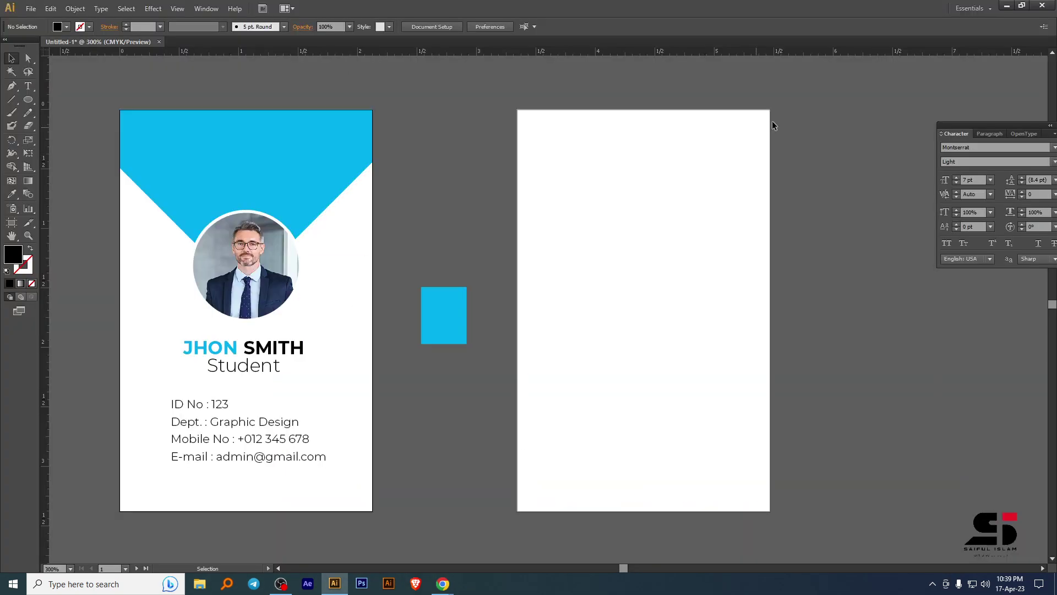
Draw a black circle about 0.065 in wide near the blank artboard's upper-left corner and enlarge a concentric copy to about 0.14 in.
click(27, 99)
drag(544, 166, 551, 173)
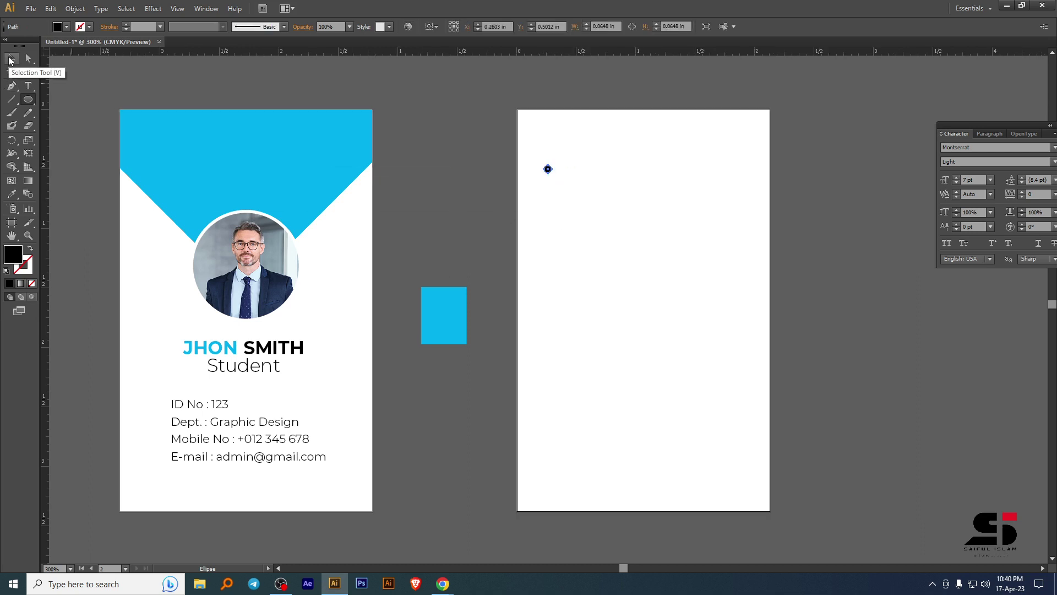
click(10, 58)
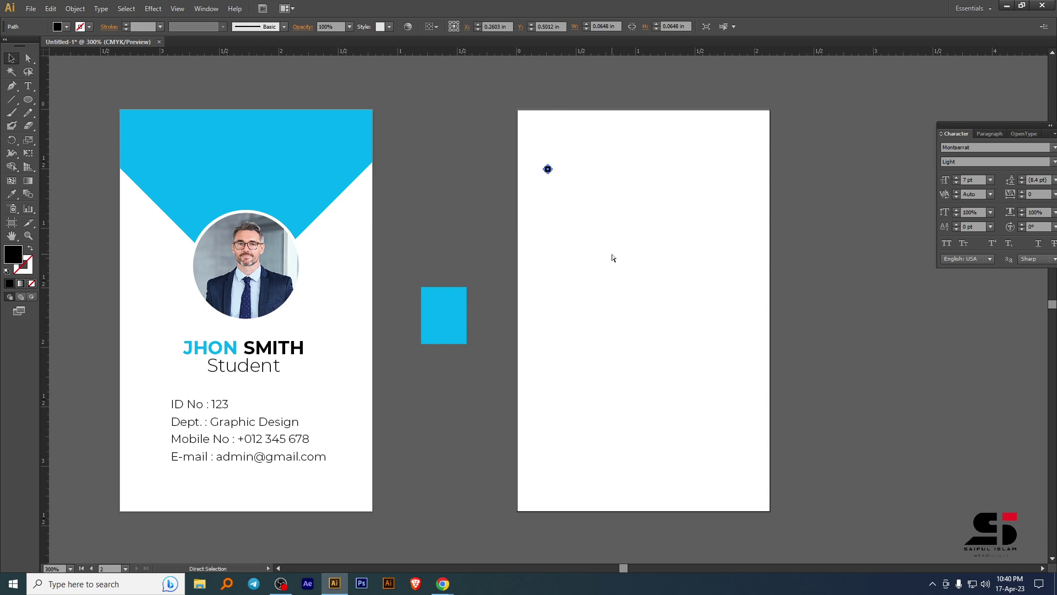
drag(552, 173, 559, 182)
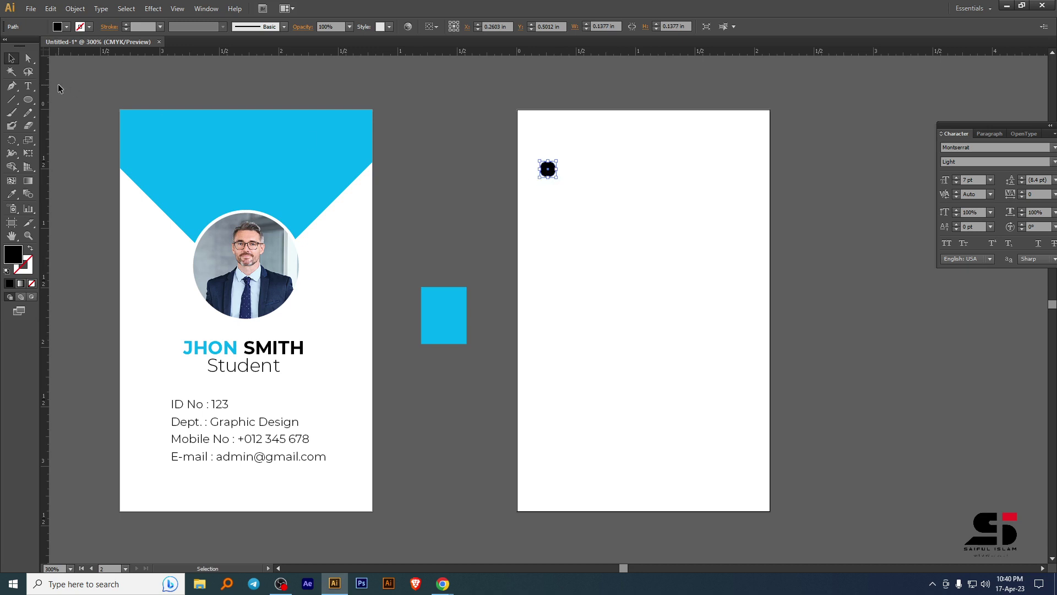
Turn the larger circle into an unfilled ring with a 1 pt sky-blue stroke around the black dot.
click(67, 26)
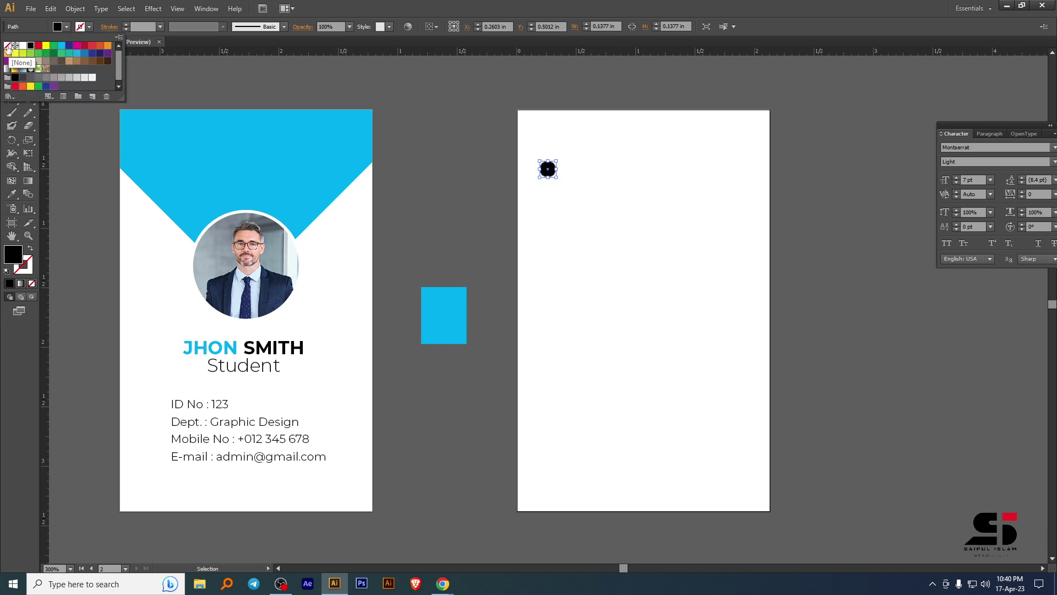
click(62, 47)
key(Escape)
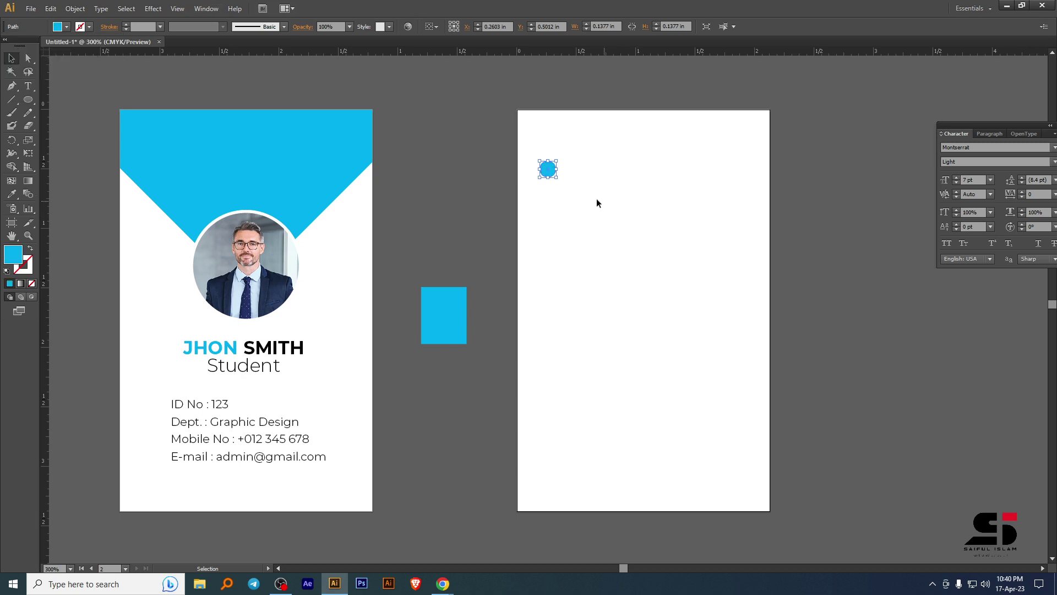
click(31, 252)
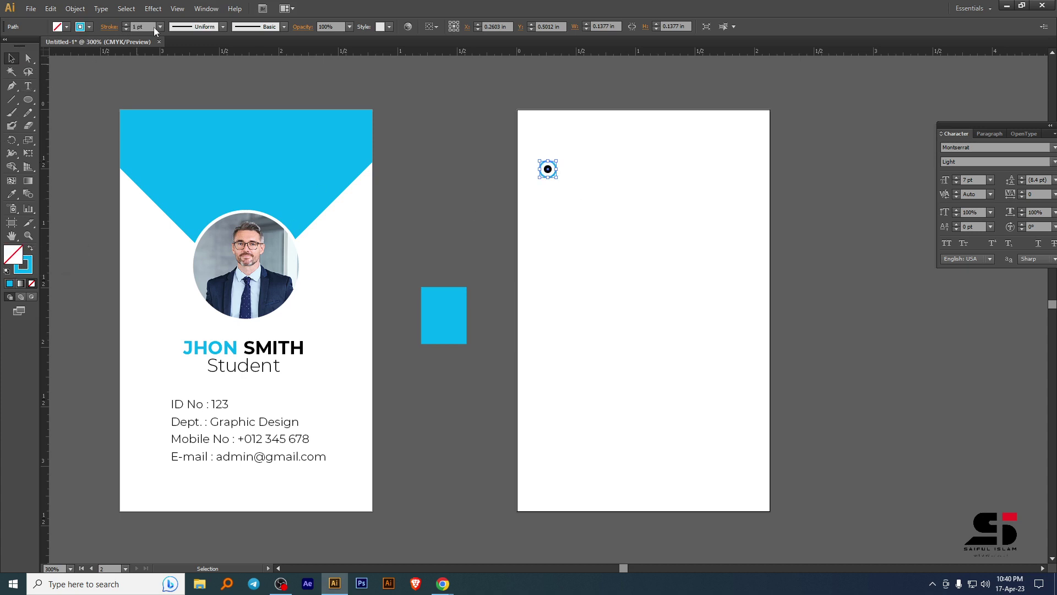
click(447, 191)
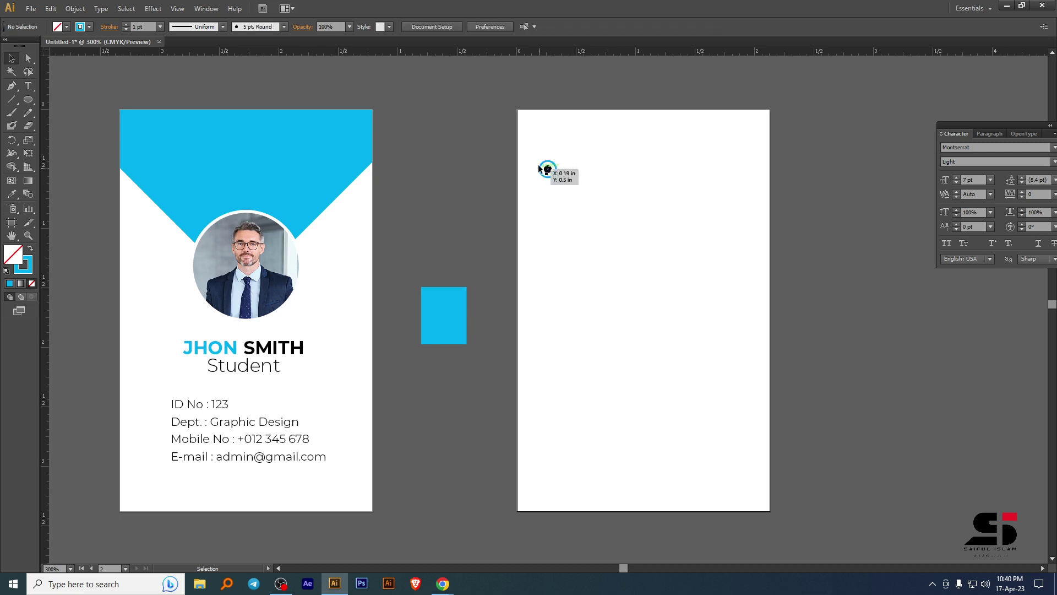
Group the blue ring with its black dot and enlarge the bullet slightly.
drag(539, 164, 562, 183)
key(ctrl+g)
click(586, 206)
Place horizontal guides at about 0.42 in and 0.63 in around the bullet and a vertical guide at about 0.45 in beside it.
drag(591, 52, 598, 159)
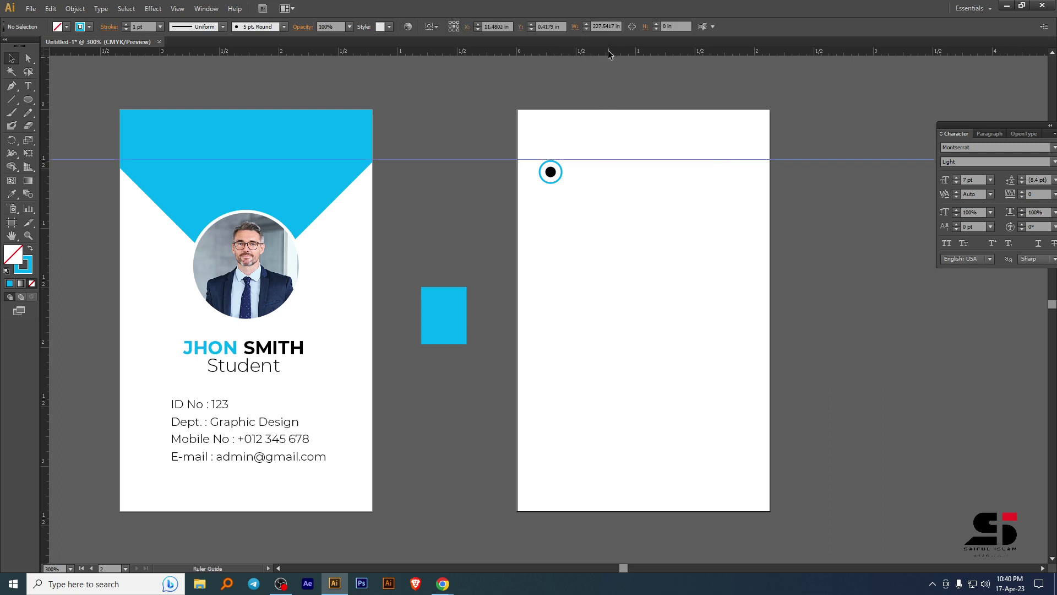
drag(607, 50, 612, 184)
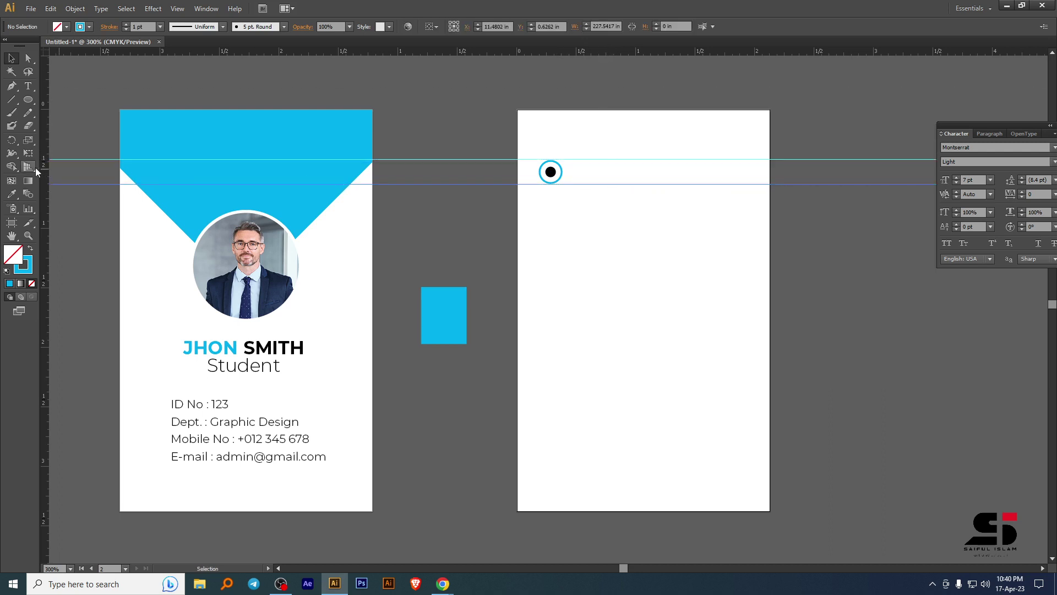
drag(44, 169, 571, 202)
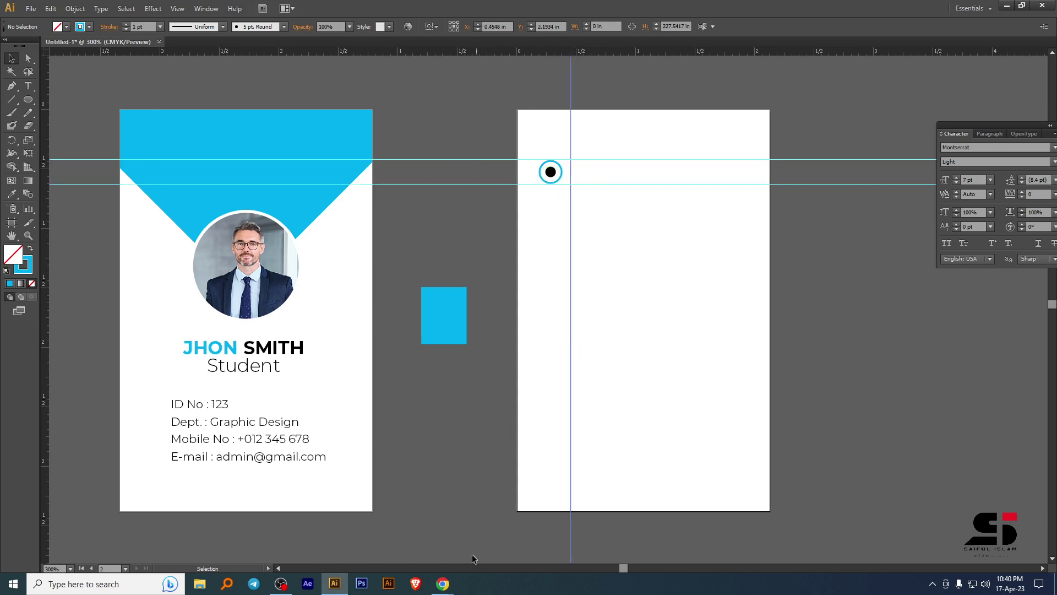
Switch to Chrome, copy the highlighted Lorem Ipsum text from lipsum.com and return to Illustrator.
mouse_move(443, 583)
click(407, 531)
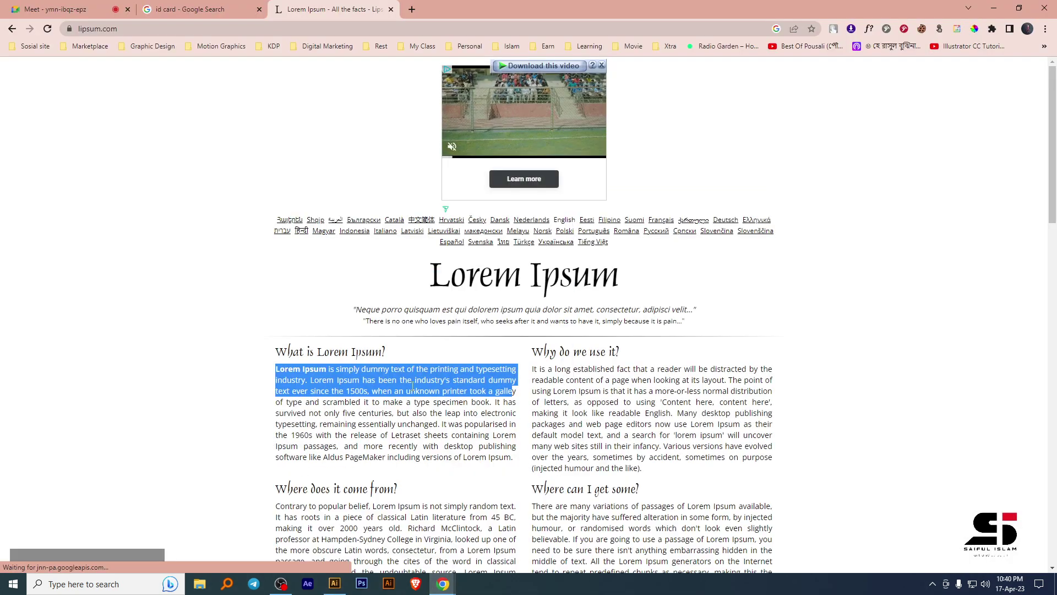
right_click(412, 387)
click(435, 395)
click(993, 8)
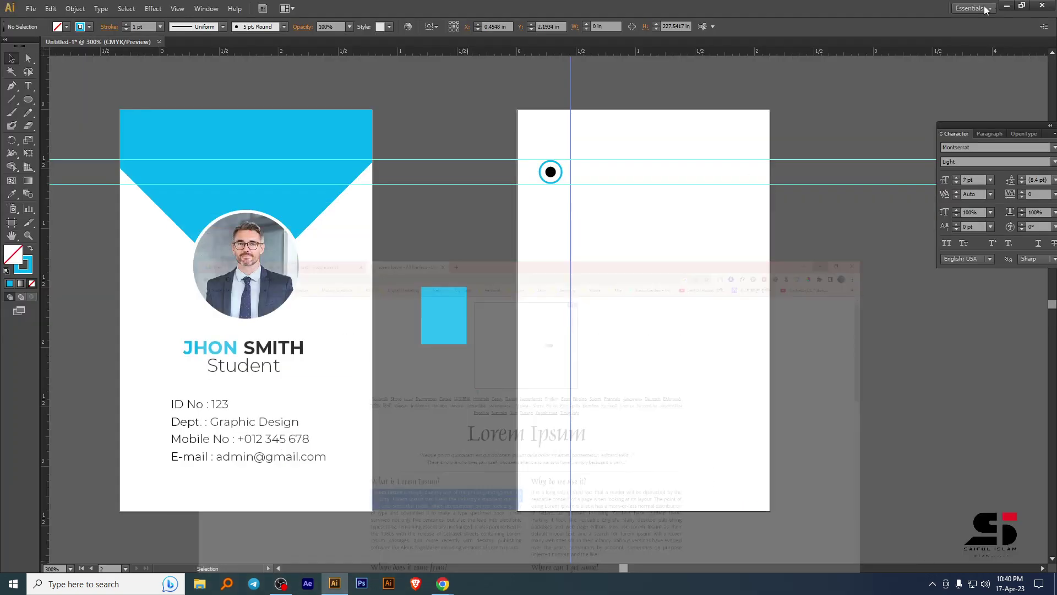
Create a text box about 1.45 in wide beside the bullet, between the guides, and paste the copied Lorem Ipsum text into it.
click(28, 86)
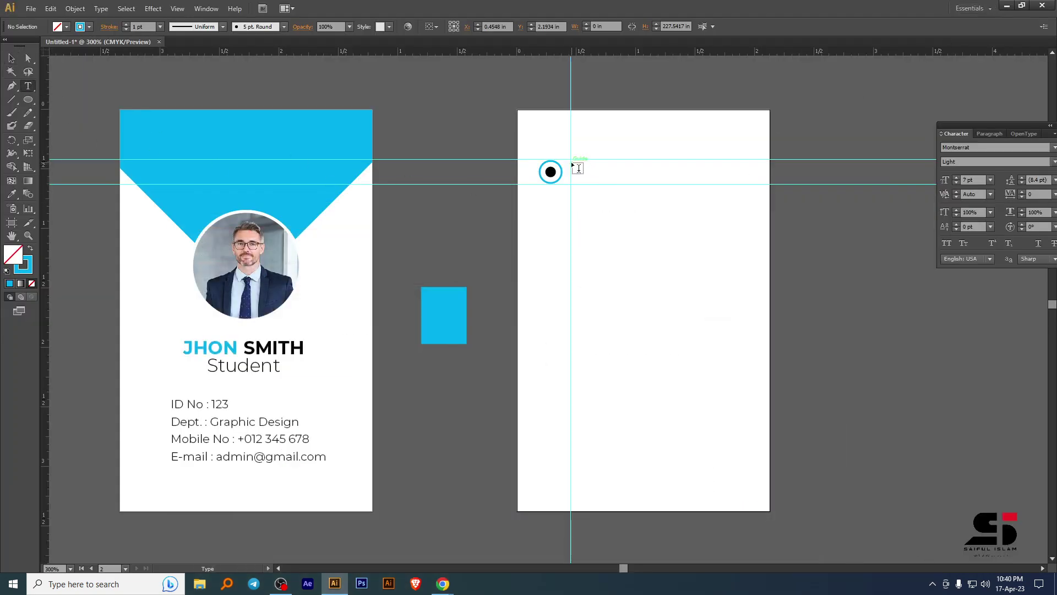
drag(572, 163, 753, 188)
key(ctrl+v)
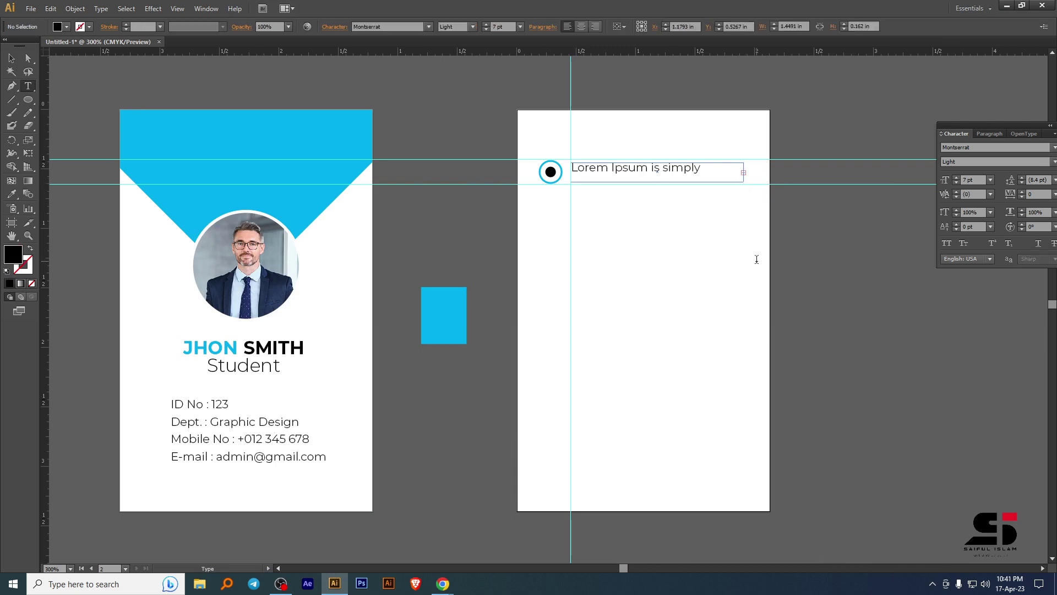
Justify all the Lorem Ipsum text in the box on the back, with the last line aligned left.
key(ctrl+a)
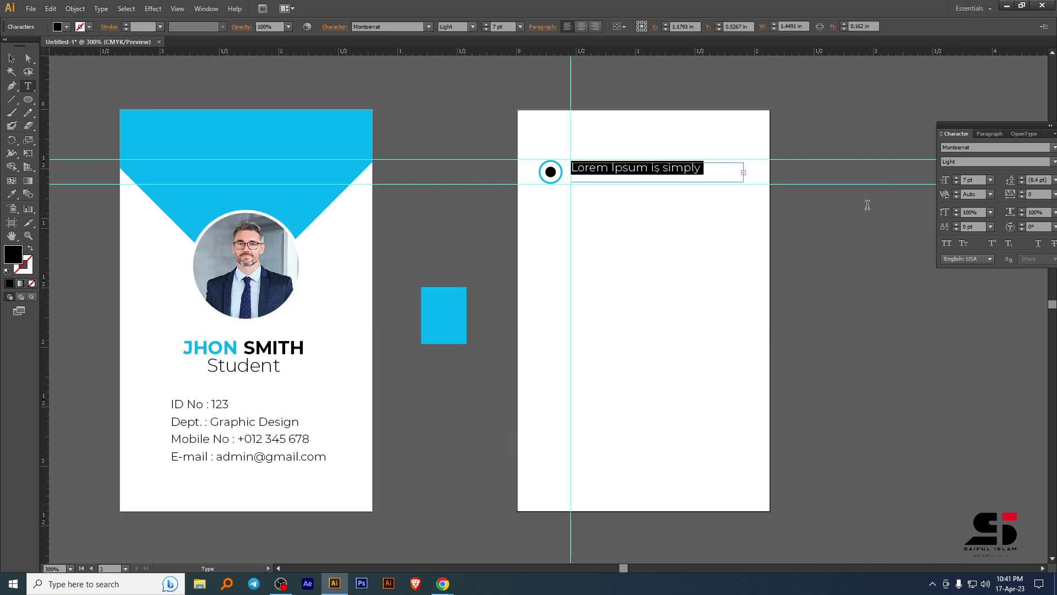
drag(1031, 128, 939, 94)
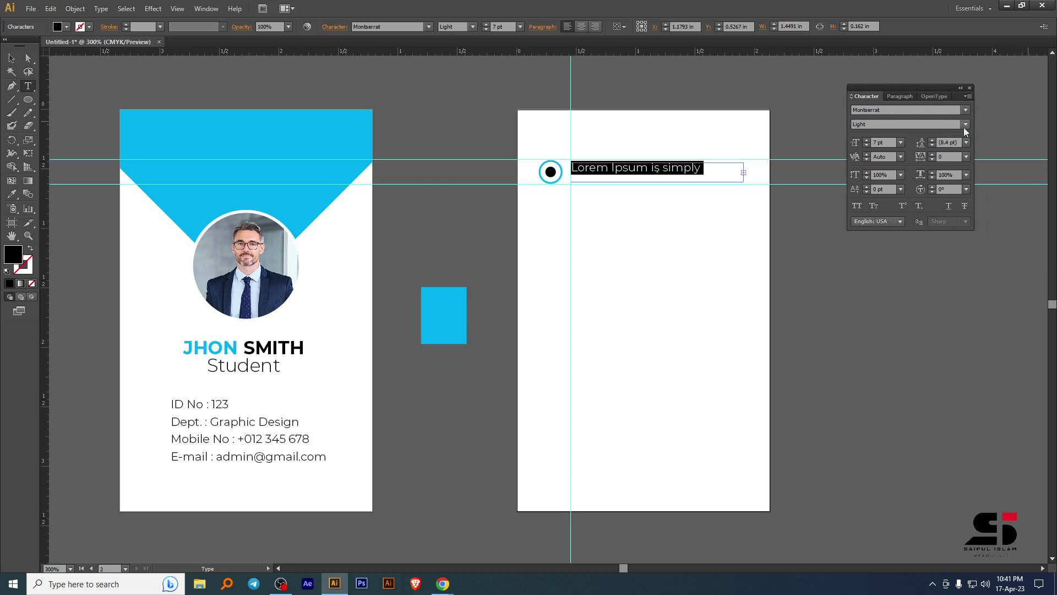
click(901, 97)
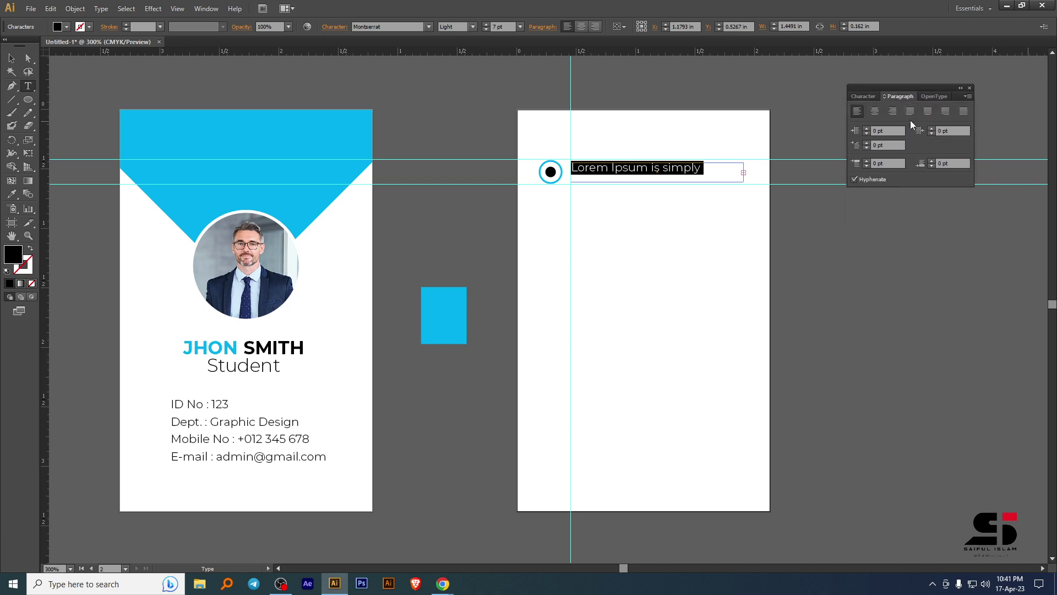
click(910, 110)
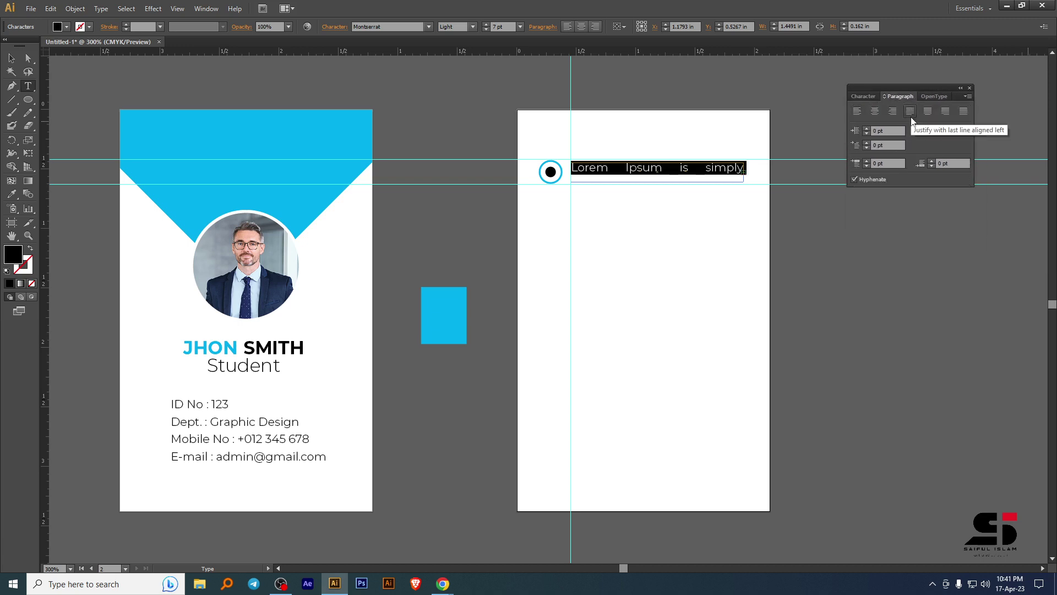
Set the font size of the Lorem Ipsum text to 5 pt.
click(869, 97)
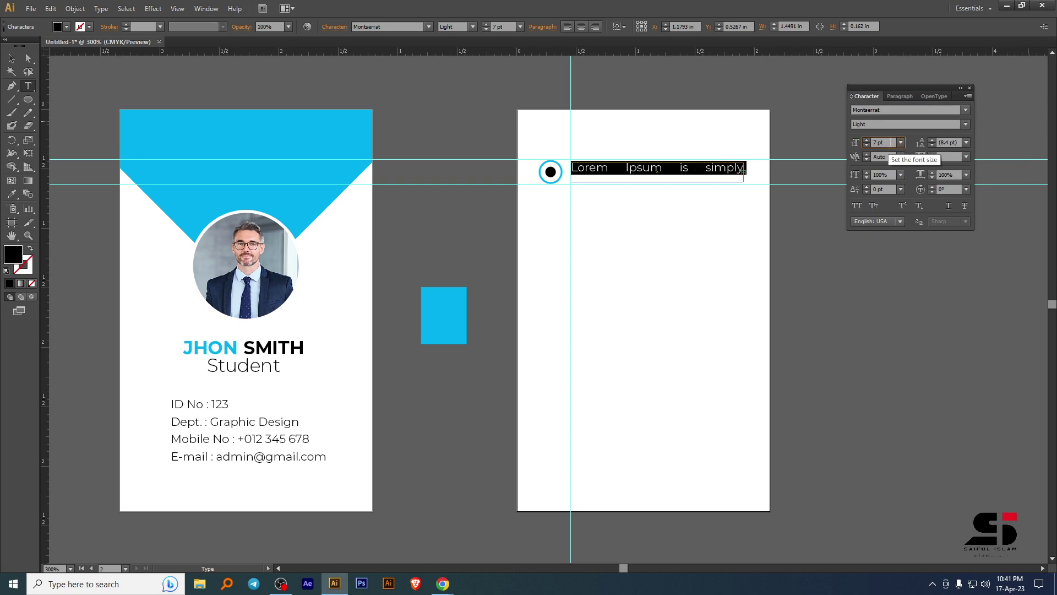
double_click(892, 142)
text(5)
key(Return)
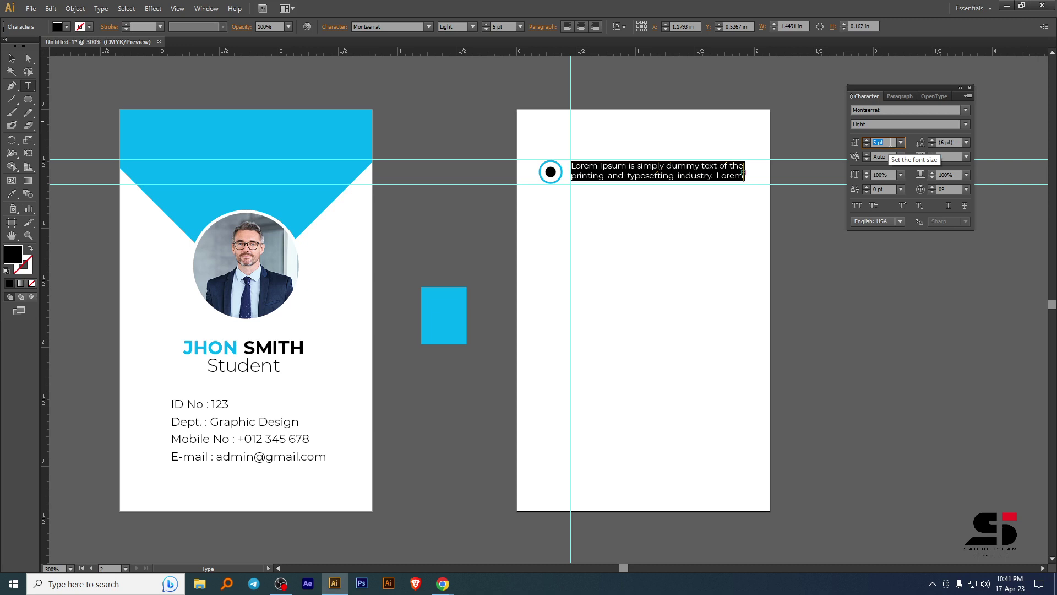
key(Up)
key(Up)
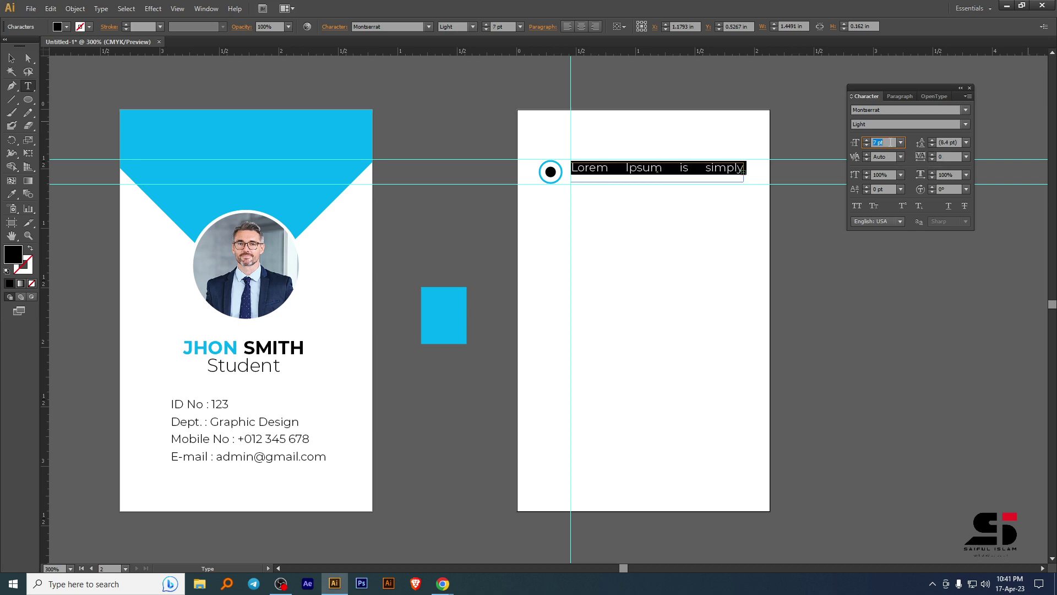
key(Down)
key(Down)
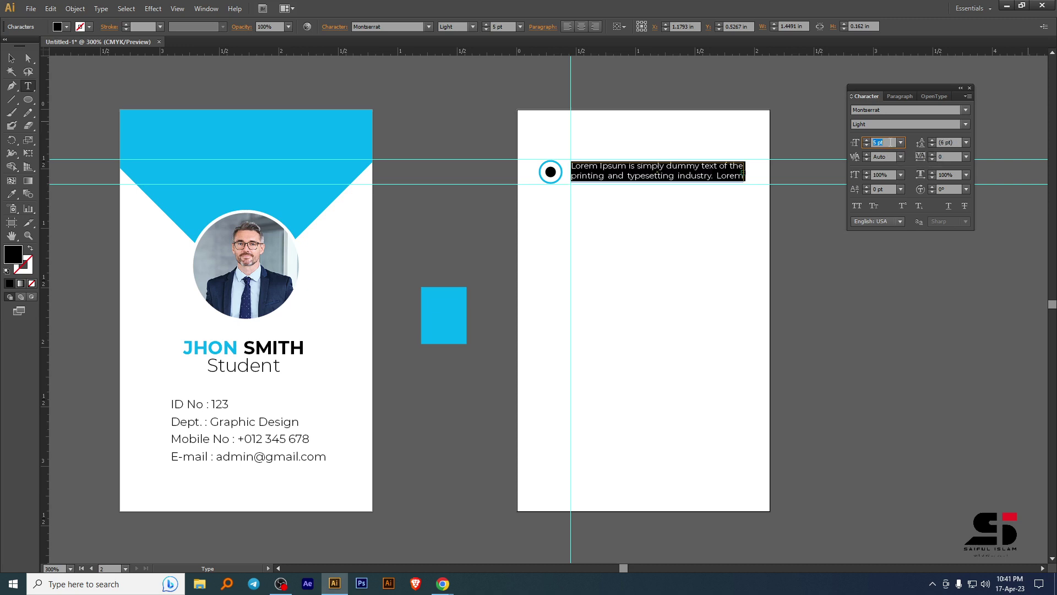
Set the leading of the Lorem Ipsum text to 7 pt and deselect it.
click(955, 142)
key(Up)
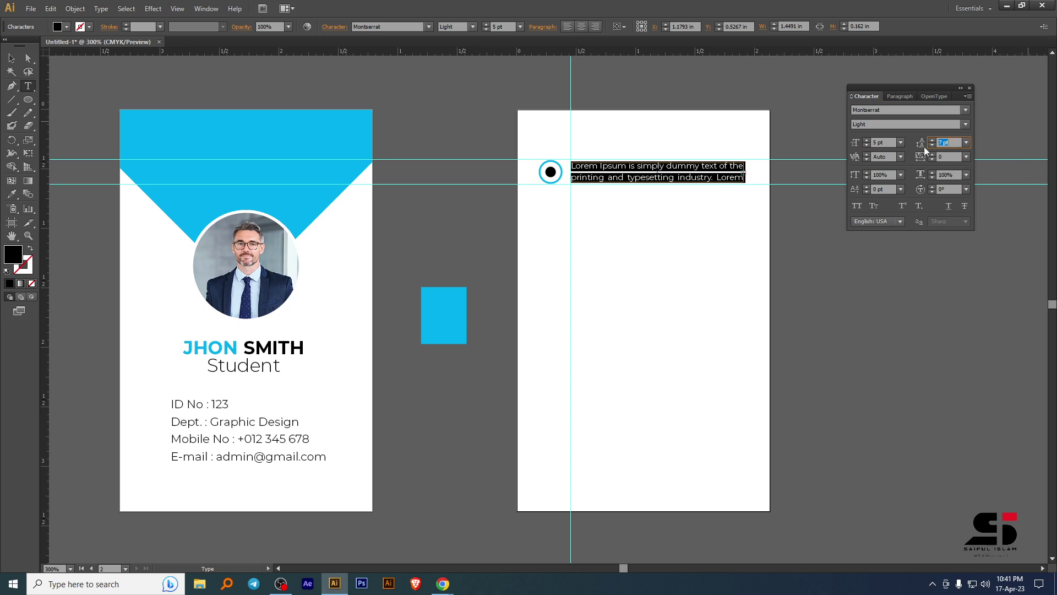
click(11, 58)
click(891, 362)
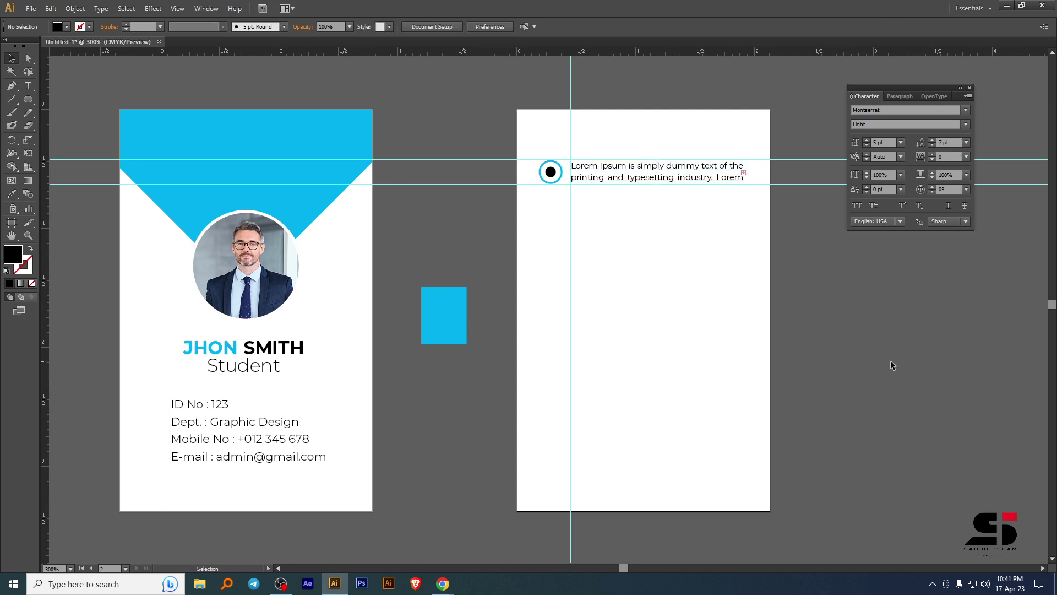
Align the bullet and the Lorem Ipsum text box on their vertical centres and group them.
click(668, 171)
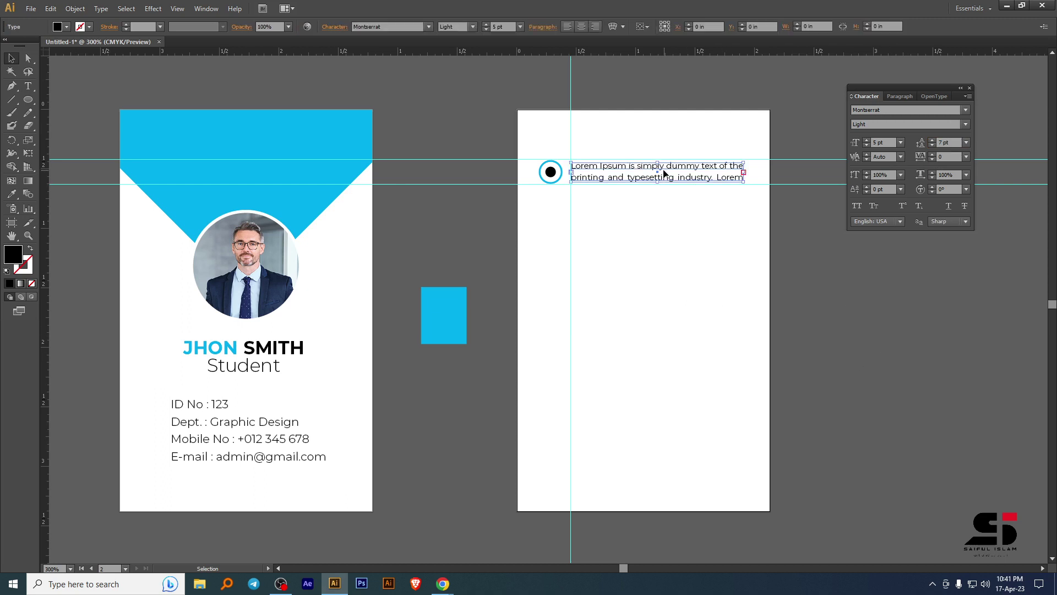
shift+click(550, 174)
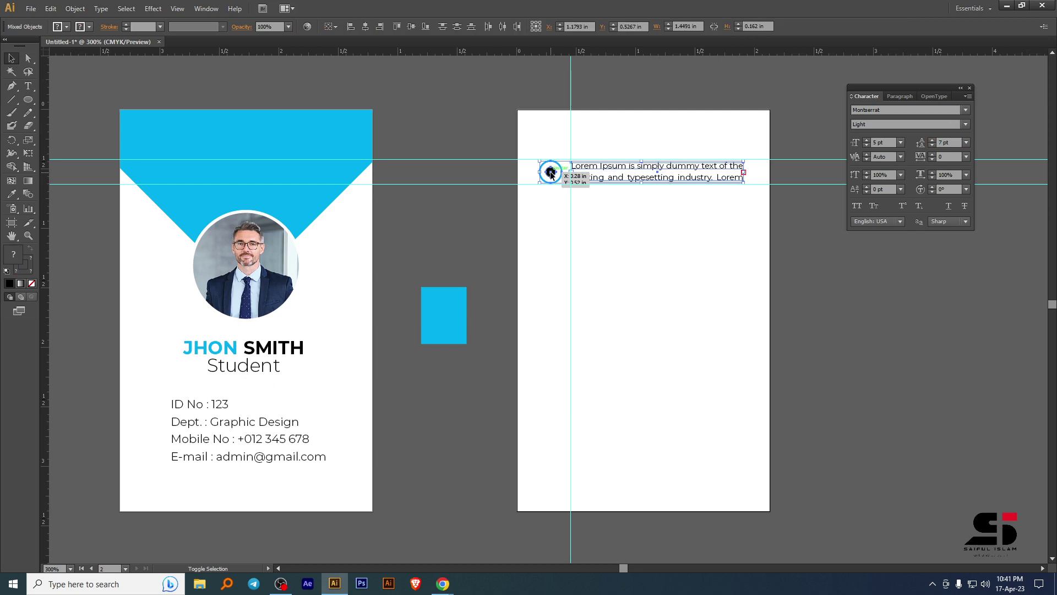
click(334, 26)
click(338, 39)
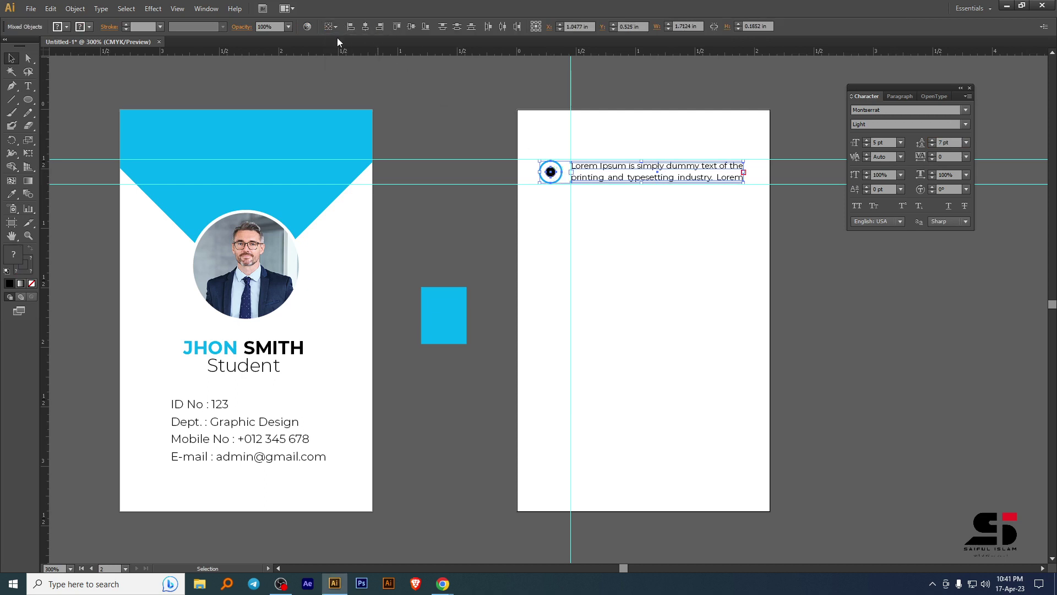
click(410, 26)
key(ctrl+g)
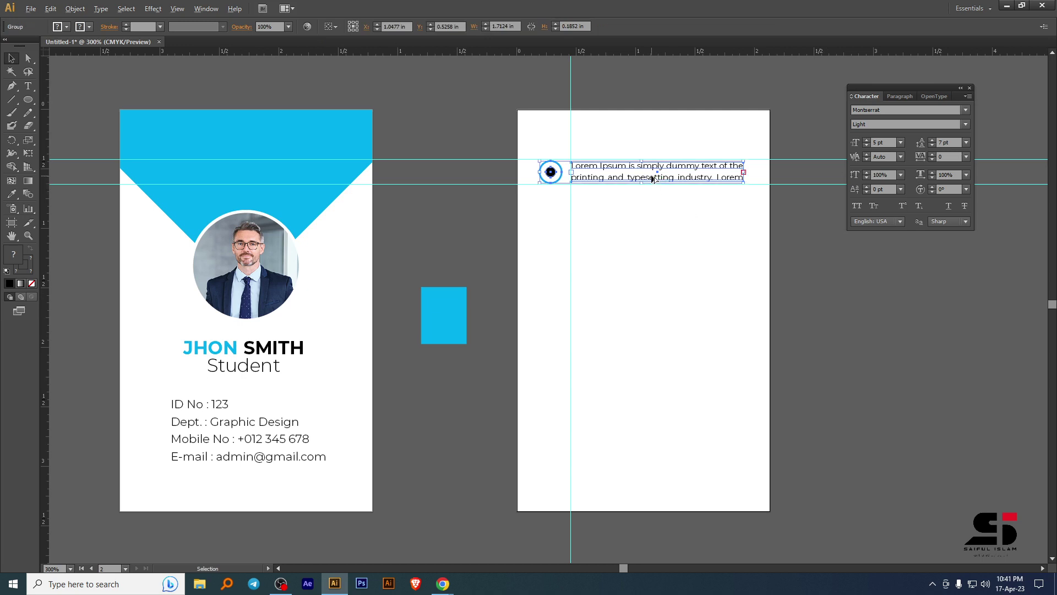
Duplicate the bulleted text group about 0.34 in below the original and delete all three guides.
drag(654, 176, 649, 214)
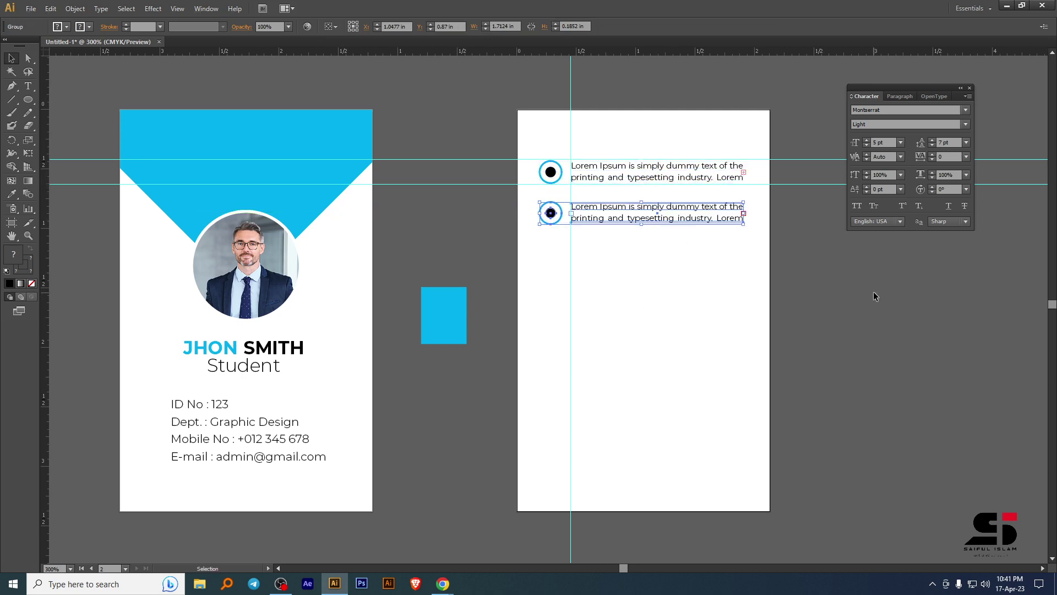
click(874, 291)
drag(793, 116, 811, 272)
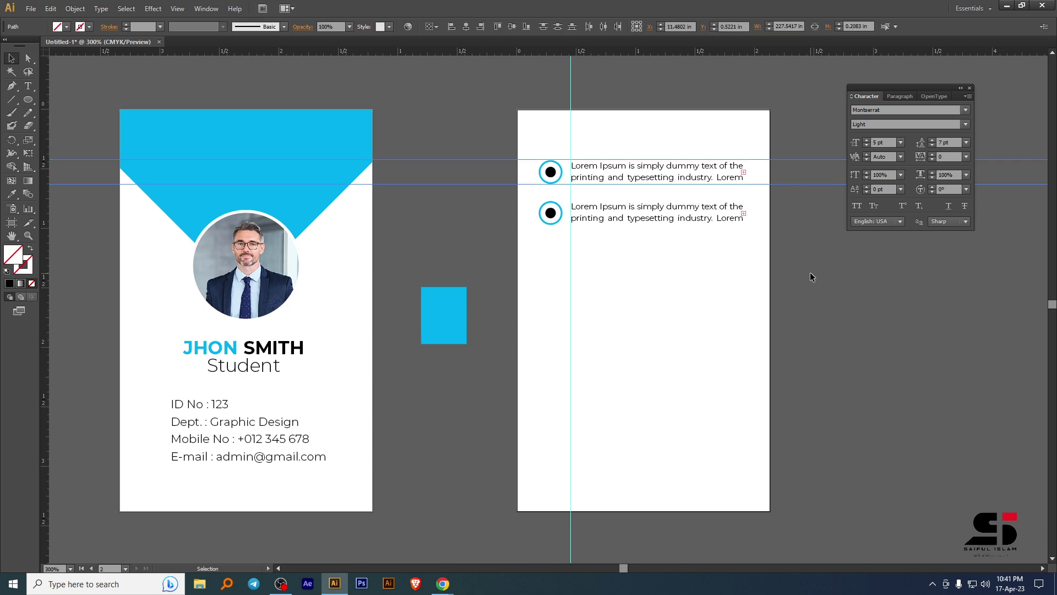
key(Delete)
drag(553, 107, 691, 108)
key(Delete)
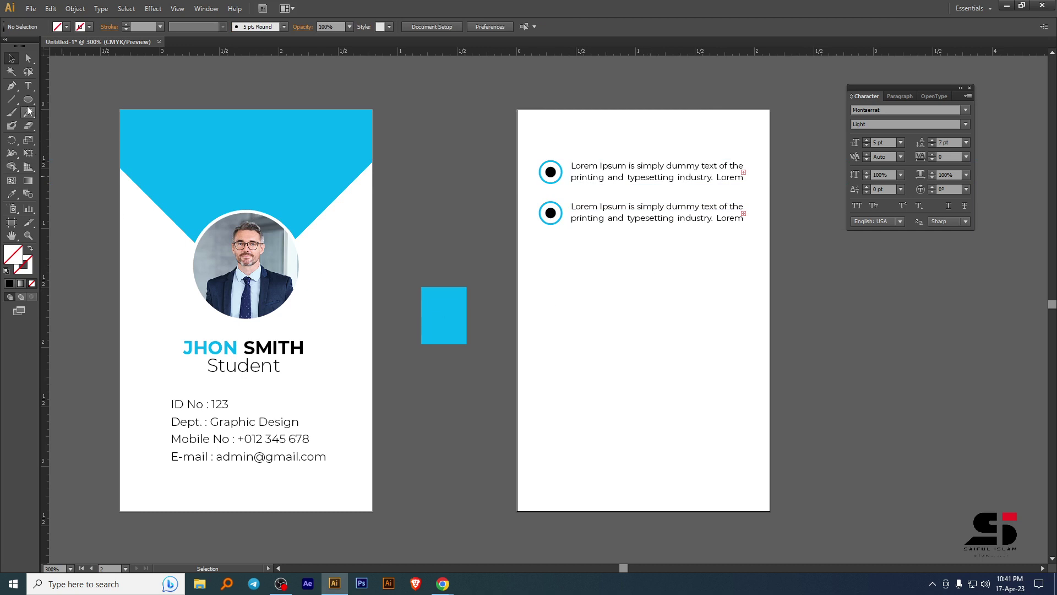
Add the text "Join Date : 17-04-2023" below the two bulleted paragraphs on the back.
click(28, 86)
click(573, 269)
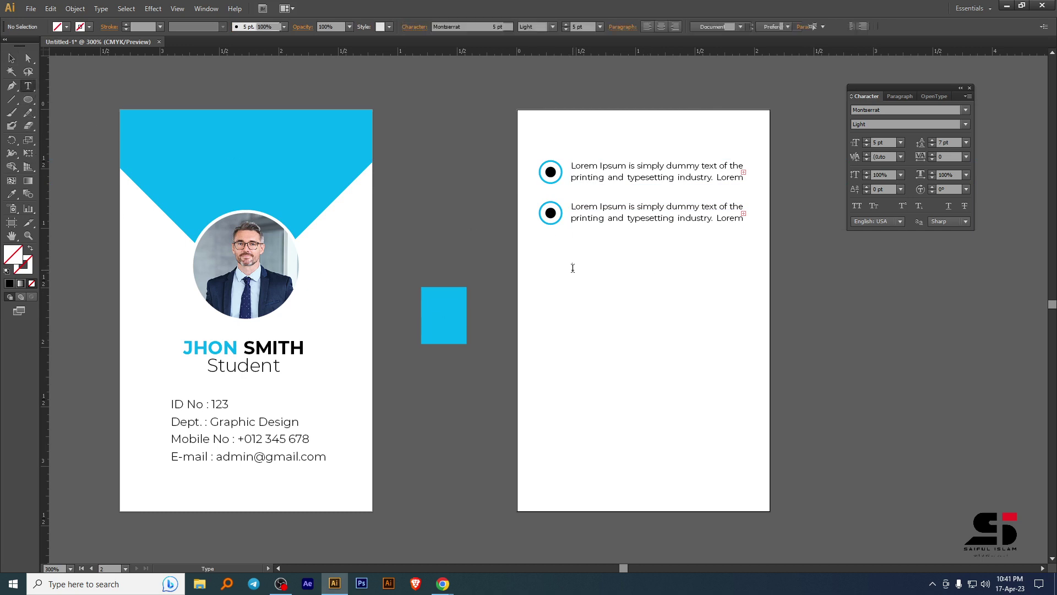
text(Join)
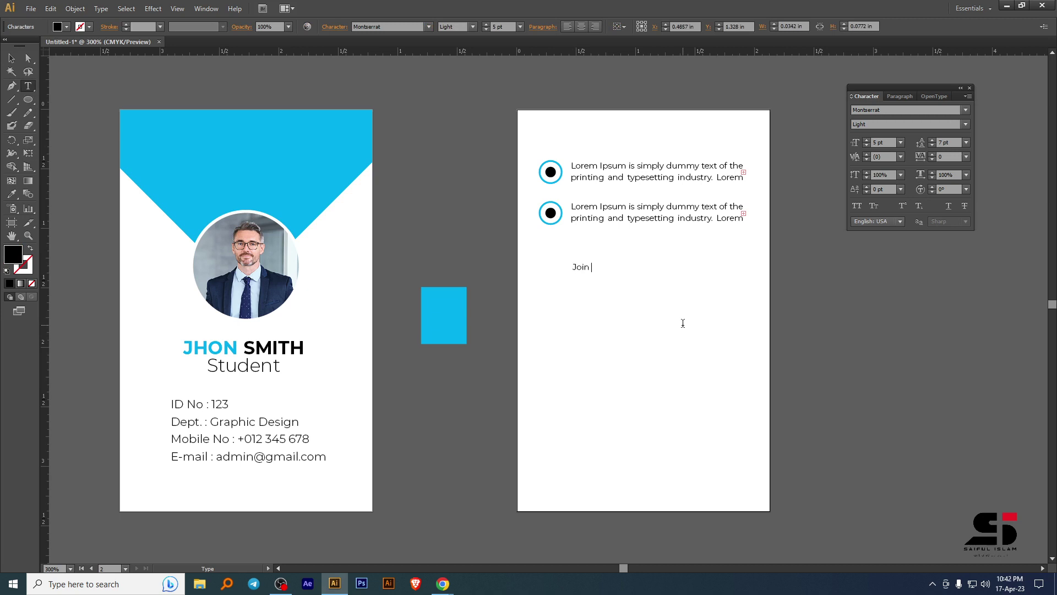
text( Date)
text(: 17-04-2023)
click(11, 58)
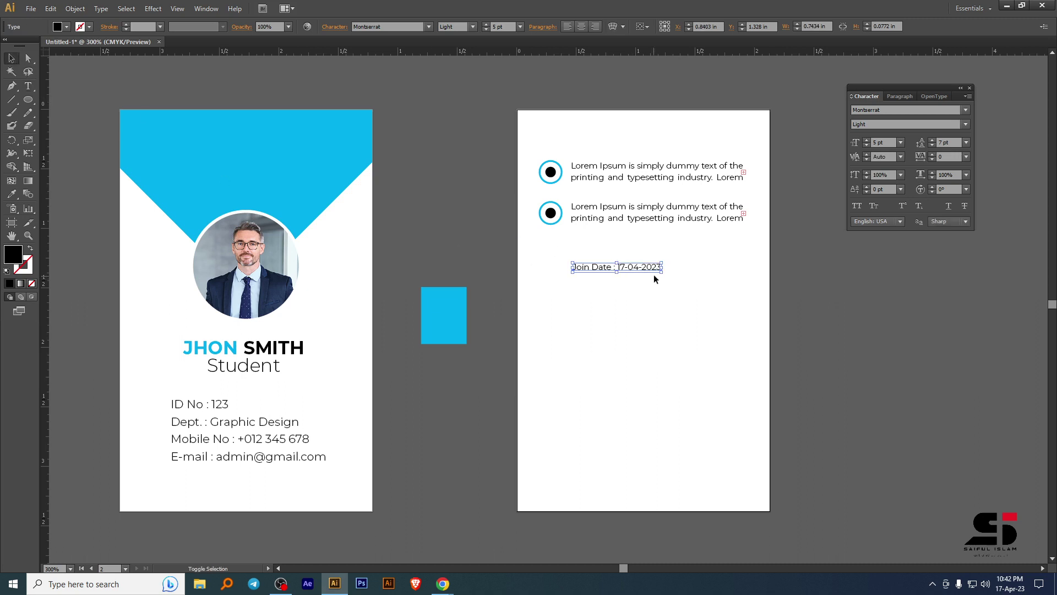
Enlarge the join date line to about 7 pt and make a copy directly below it reading "Expire Date : 17-04-2024".
drag(661, 271, 573, 284)
double_click(607, 285)
key(ctrl+a)
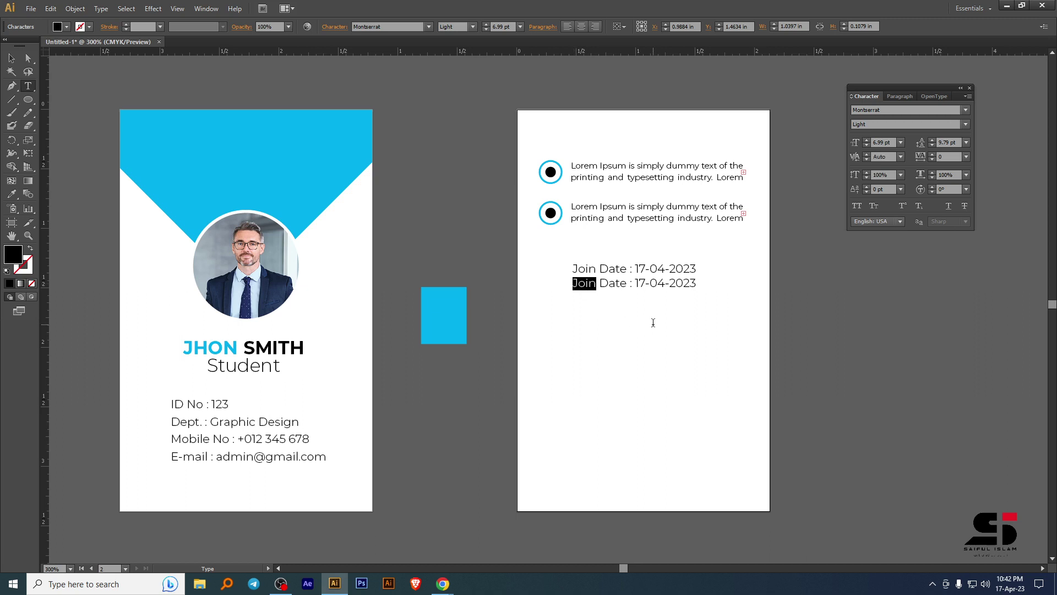
text(Ex)
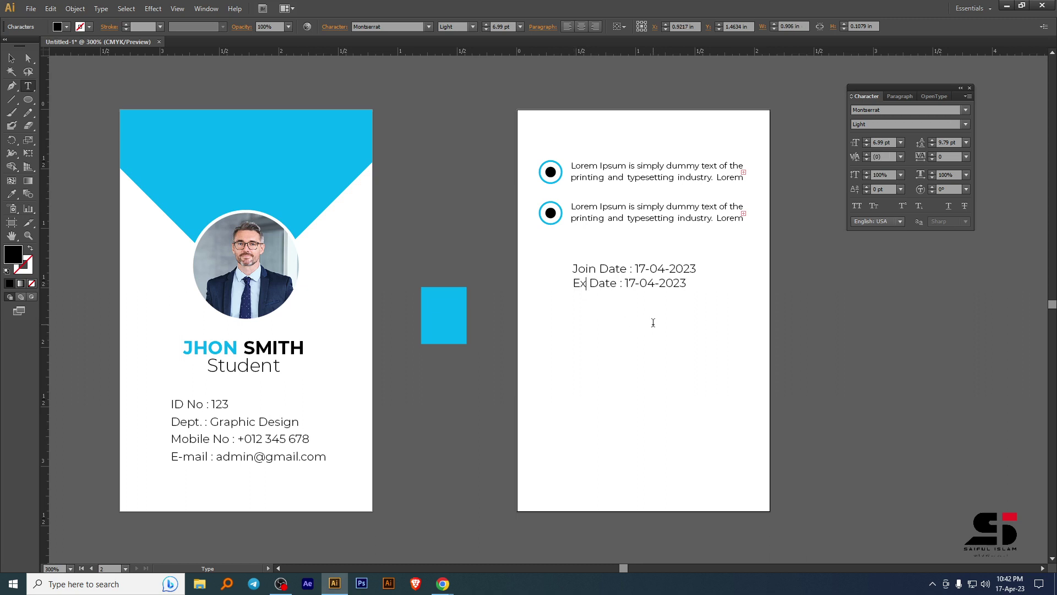
text(pire)
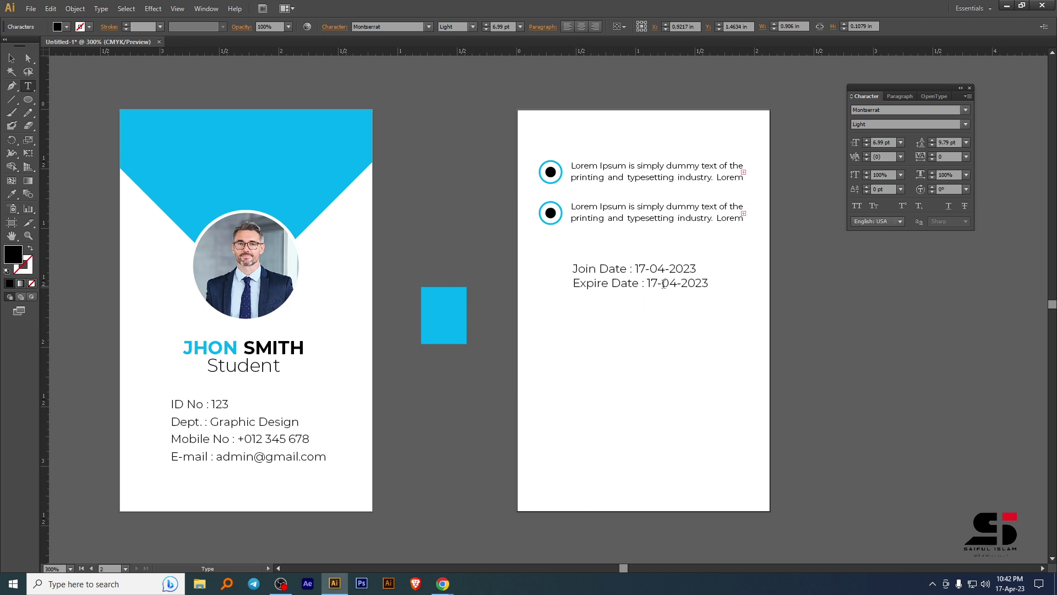
click(710, 292)
key(BackSpace)
text(4)
click(11, 58)
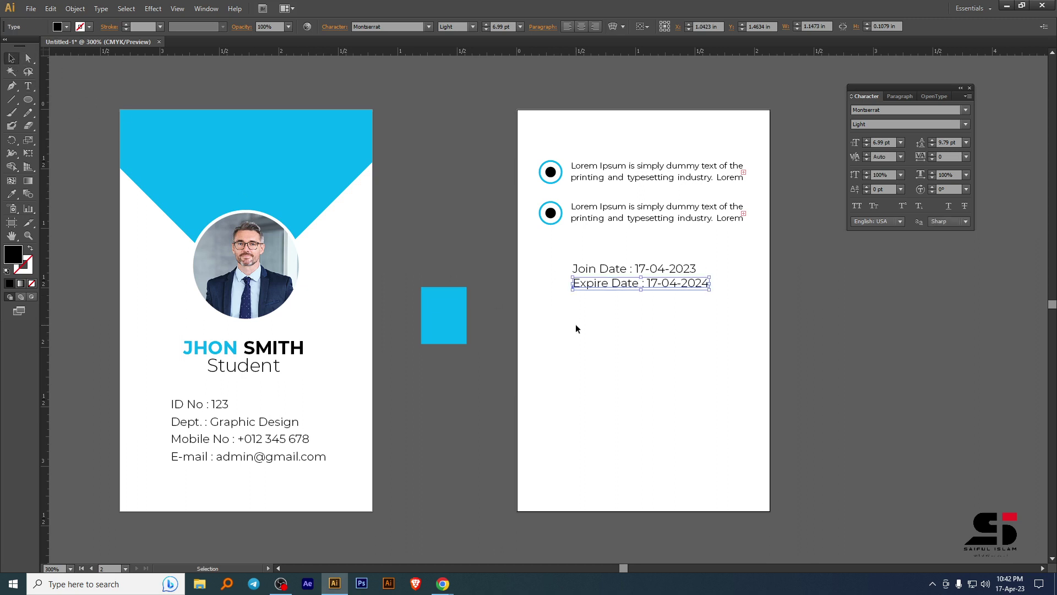
Centre-align and group the two date lines, and move the group to the horizontal centre of the back.
shift+click(629, 273)
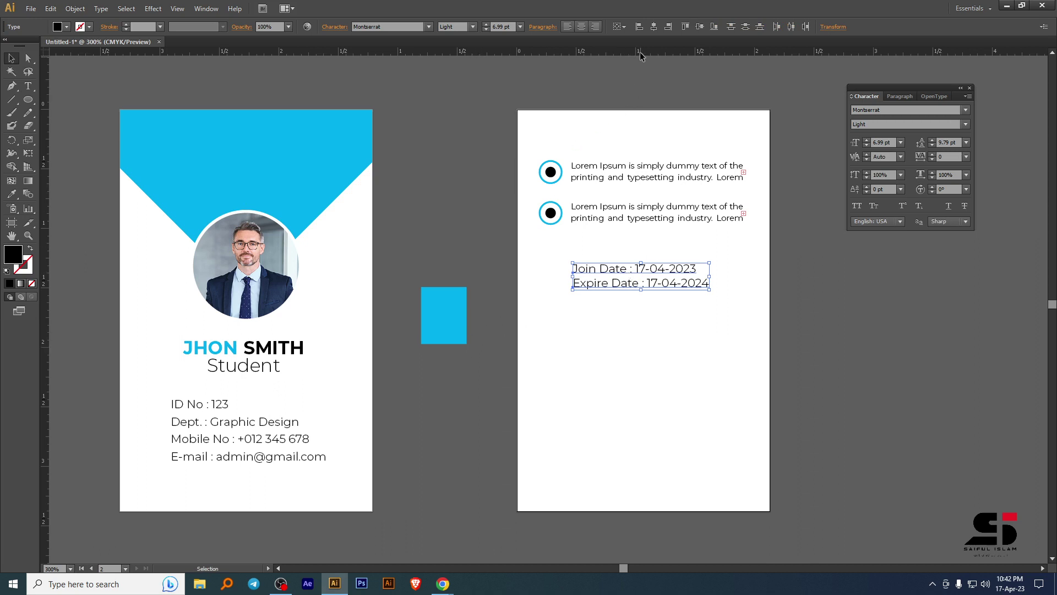
click(654, 26)
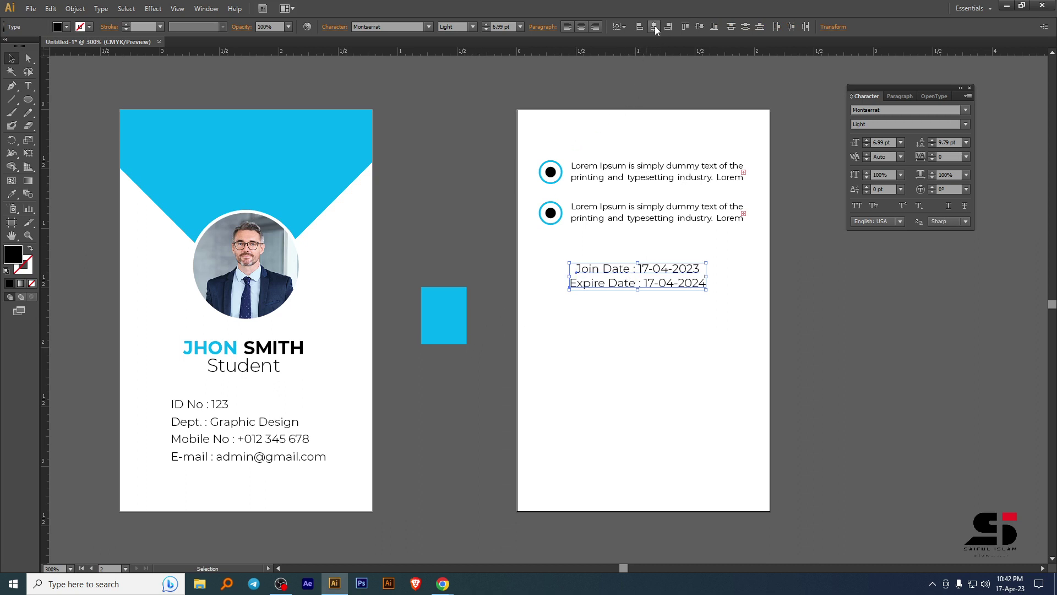
click(837, 356)
click(661, 271)
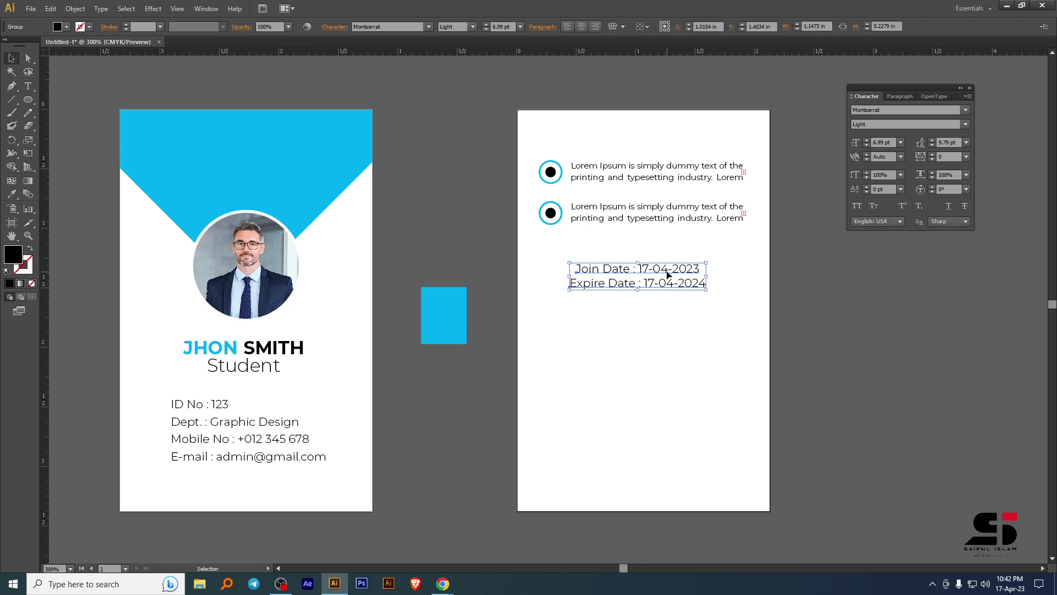
drag(668, 272, 681, 273)
click(834, 324)
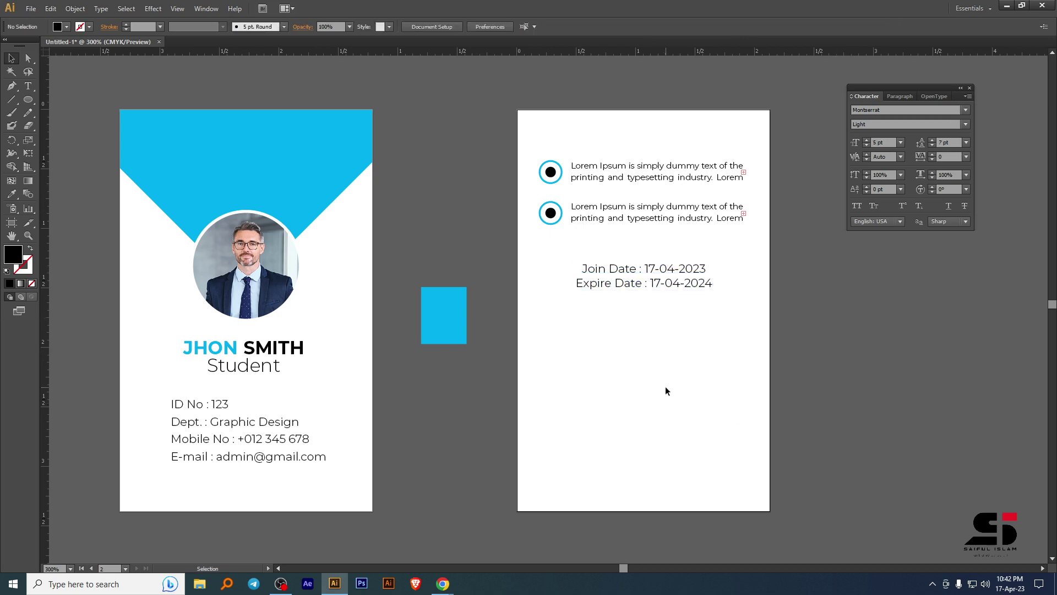
Unlock all locked objects and place a copy of the front's blue header shape on the lower part of the back.
click(262, 142)
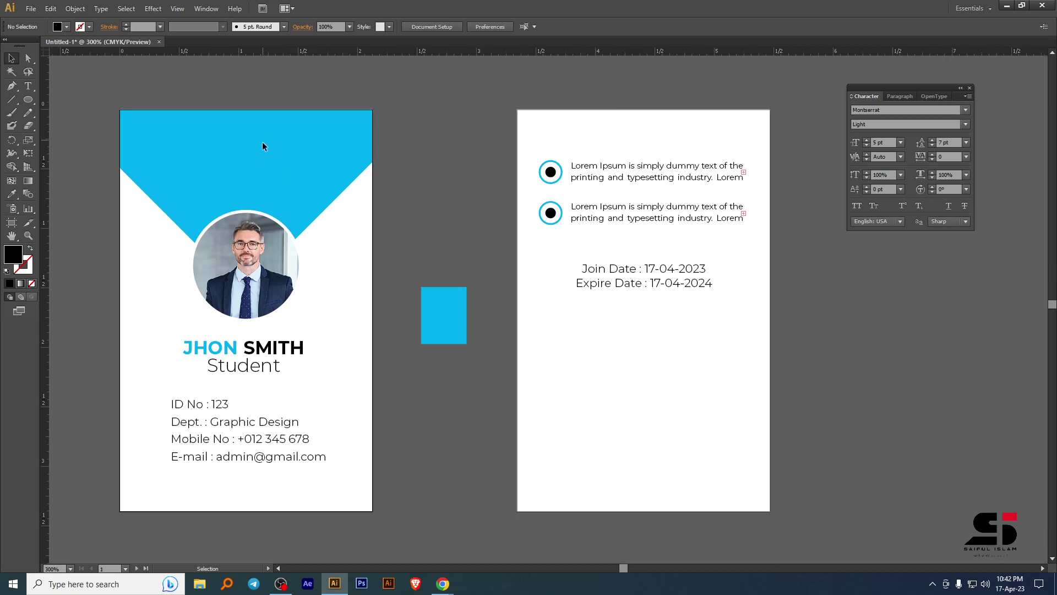
key(ctrl+a)
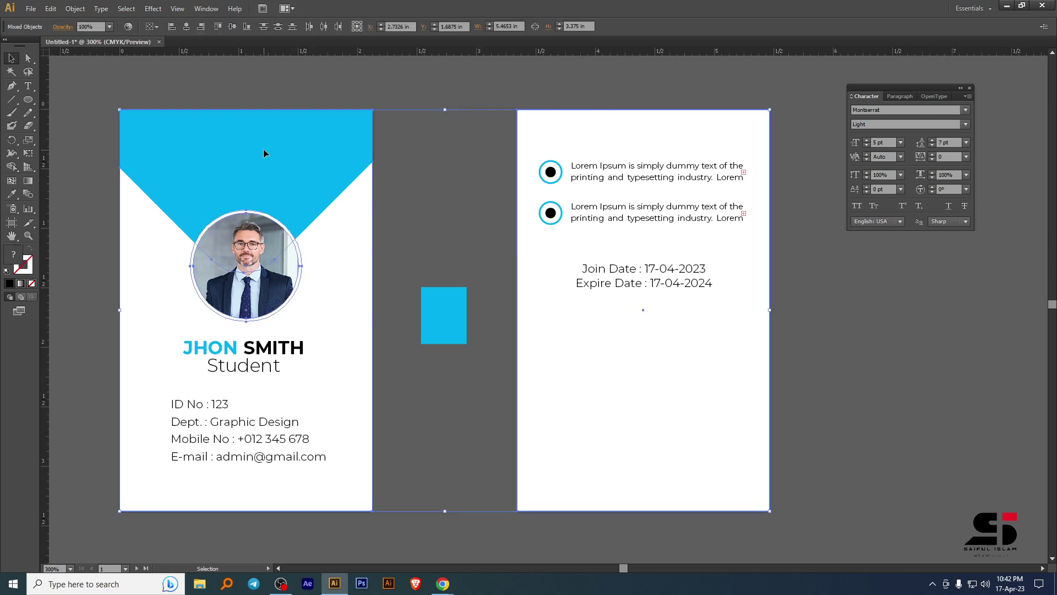
click(288, 154)
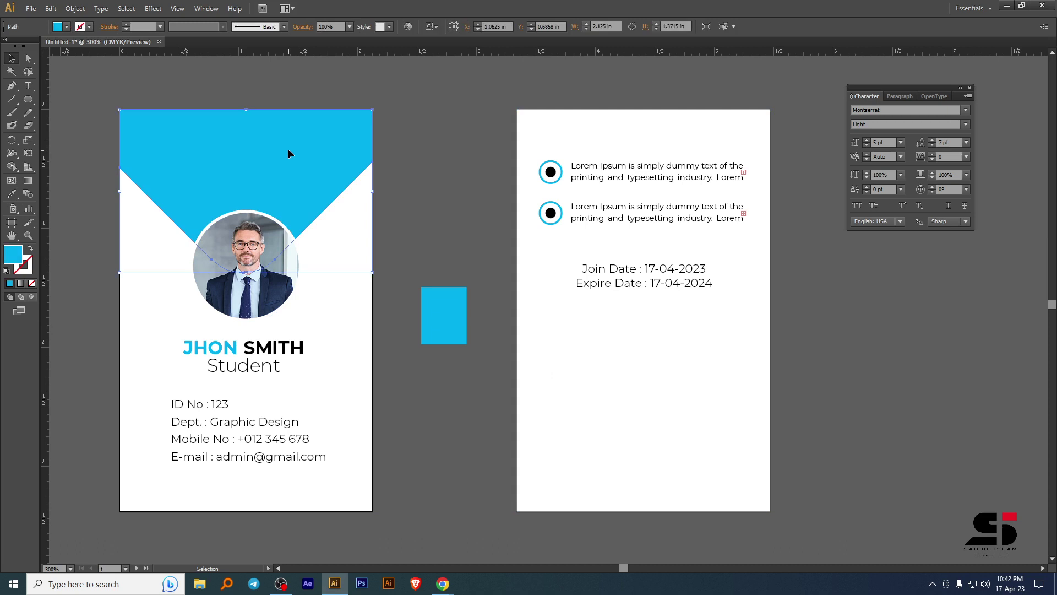
drag(250, 151, 695, 379)
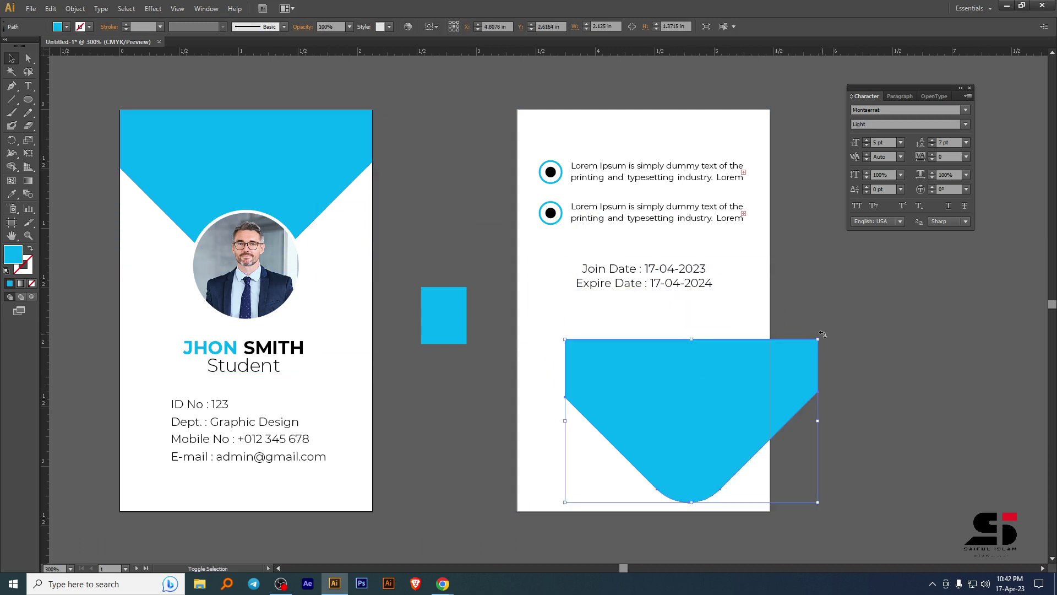
Rotate the copied blue shape 180° and fit it to the bottom and side edges of the back.
key(ctrl+shift+b)
drag(843, 392, 589, 498)
drag(687, 445, 639, 455)
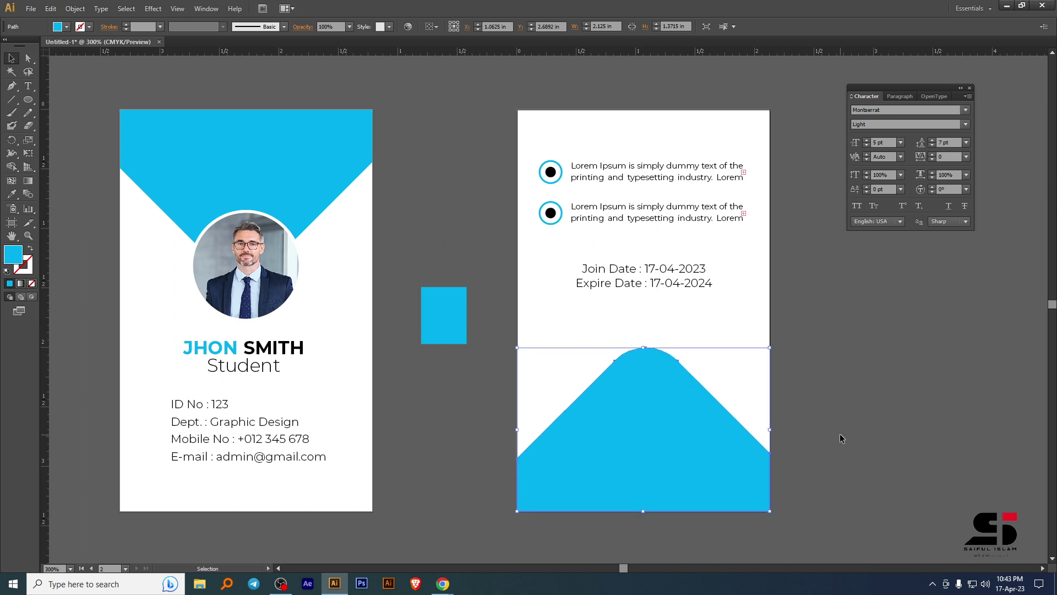
click(840, 434)
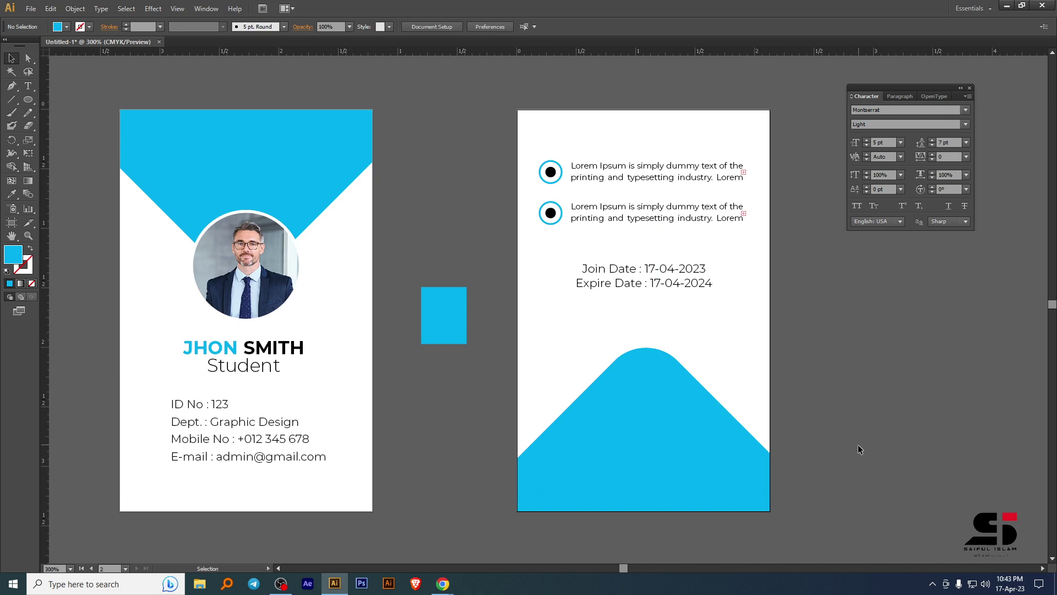
click(683, 417)
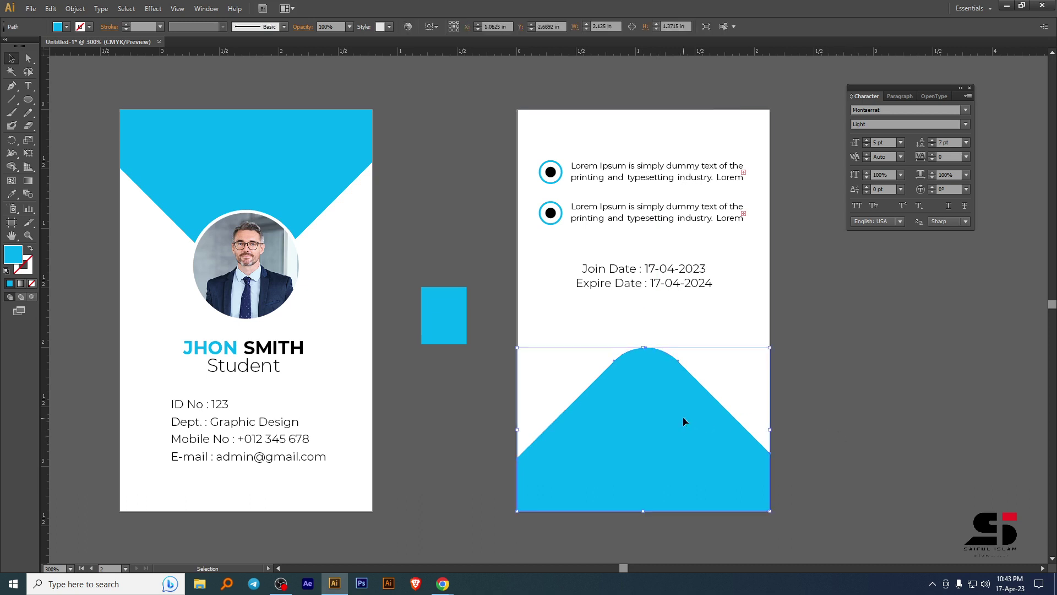
Move the join and expire date group down the back, closer to the blue footer shape.
key(a)
key(v)
click(830, 432)
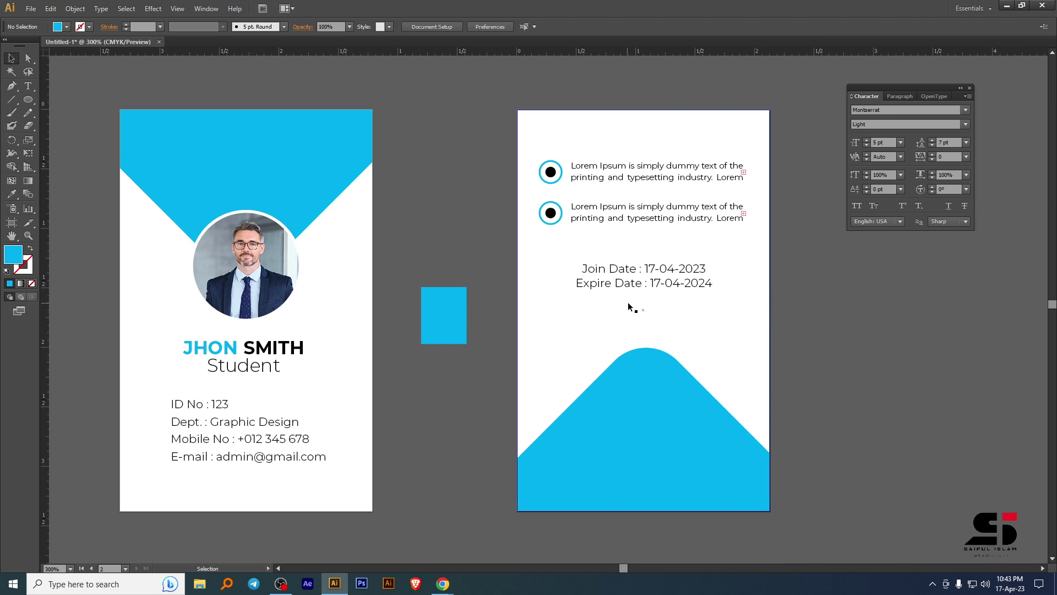
click(650, 285)
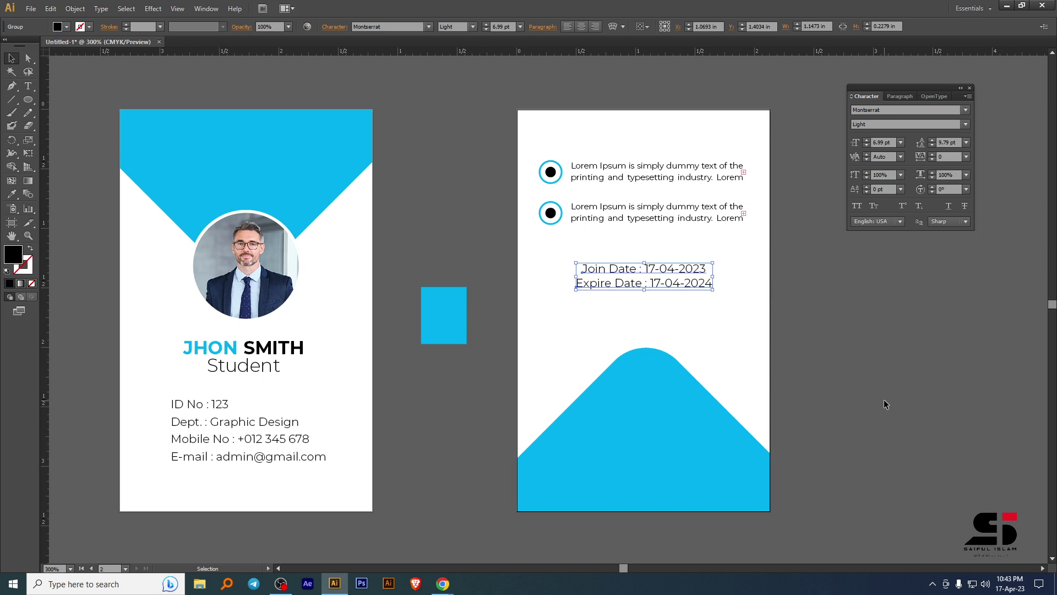
key(shift+Down)
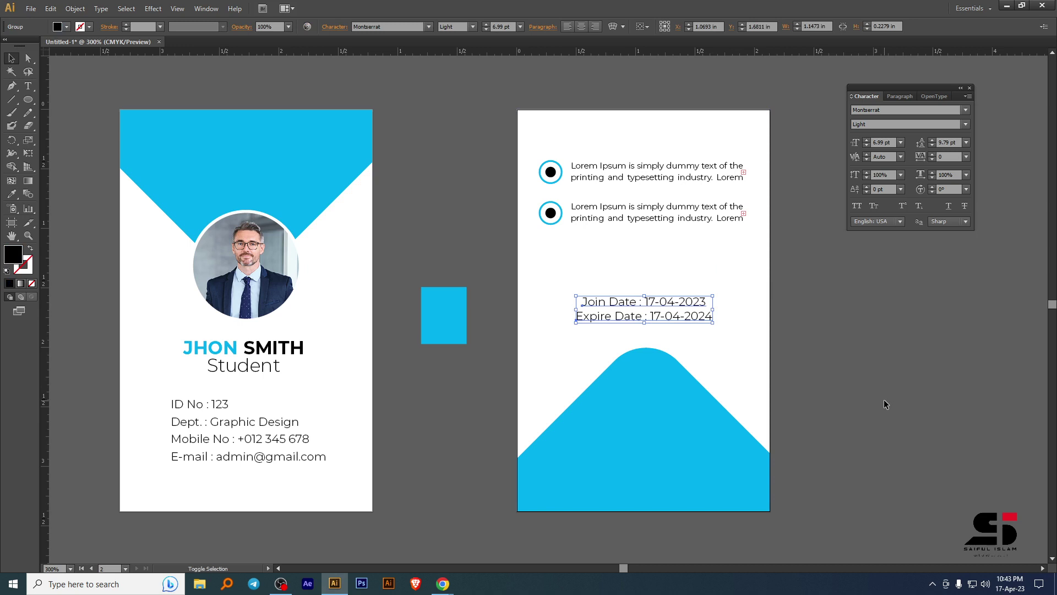
key(shift+Down)
key(Up)
key(Up)
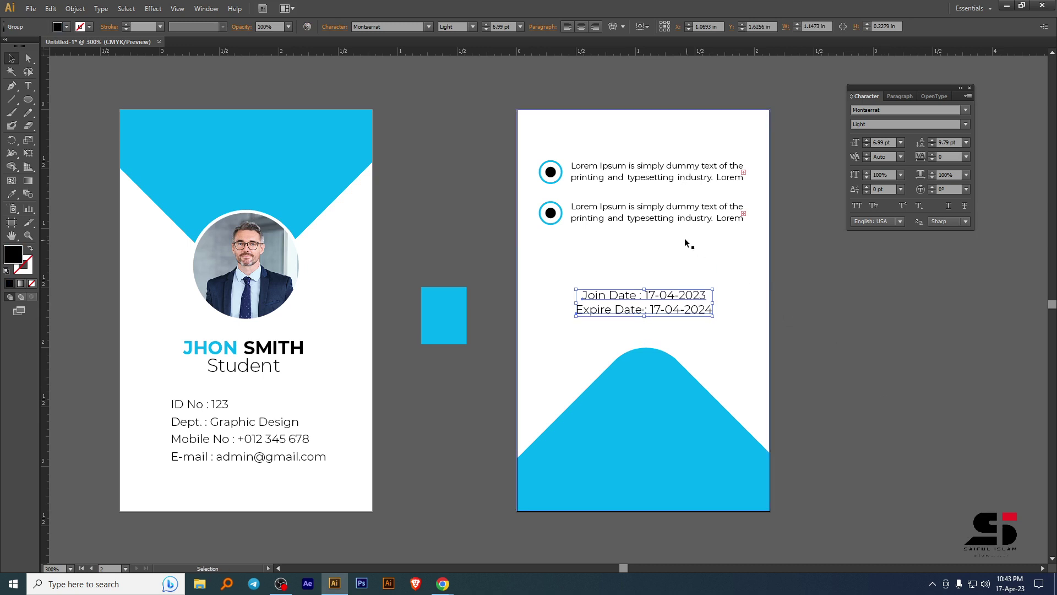
Group the two bulleted text blocks on the back and move them down, nearer to the date lines.
click(671, 213)
shift+click(673, 179)
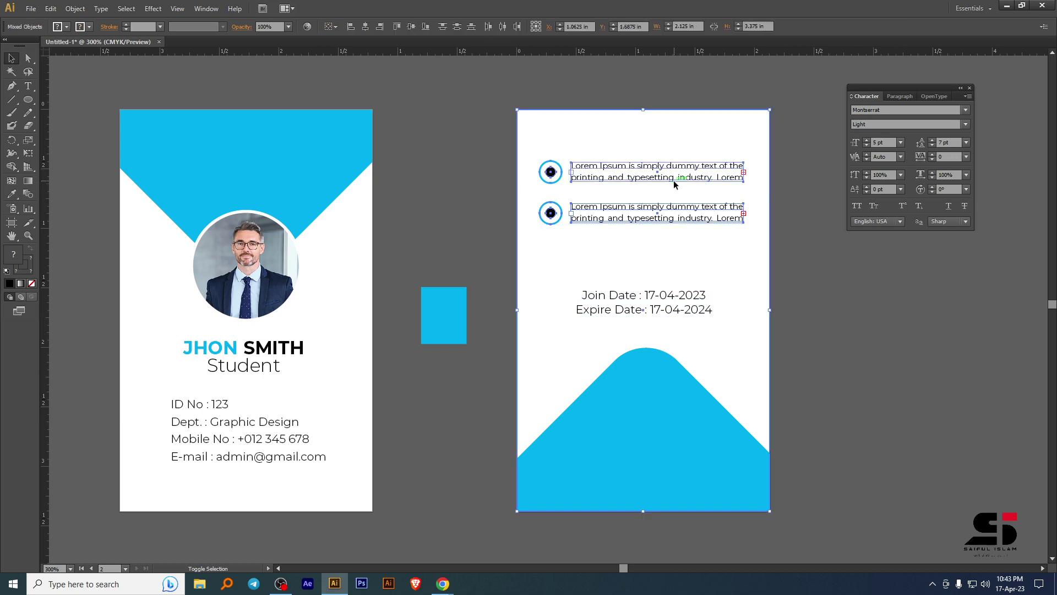
key(ctrl+shift+a)
click(715, 218)
shift+click(707, 177)
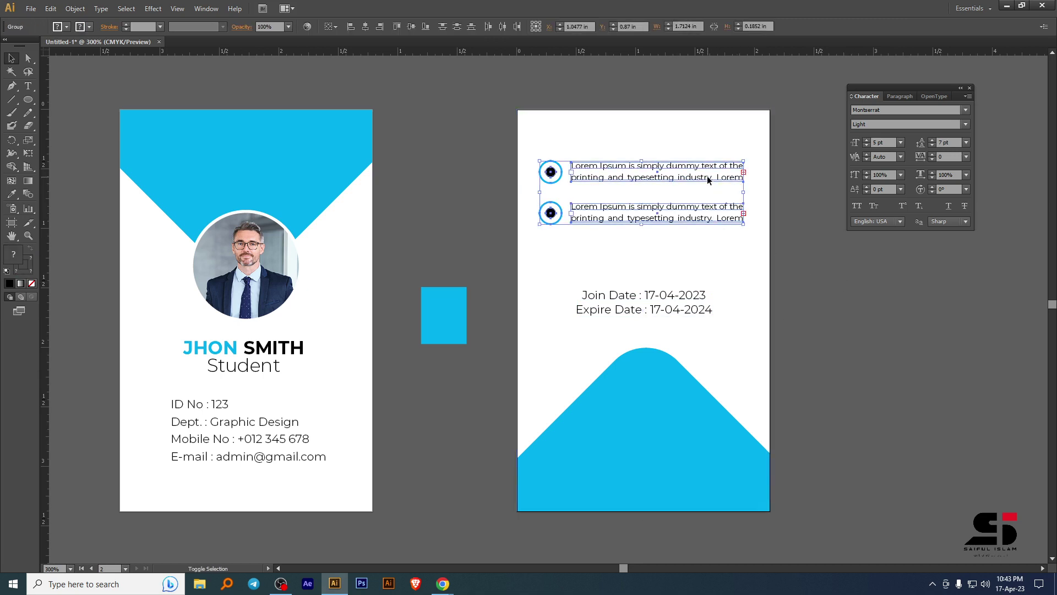
key(ctrl+g)
key(shift+Down)
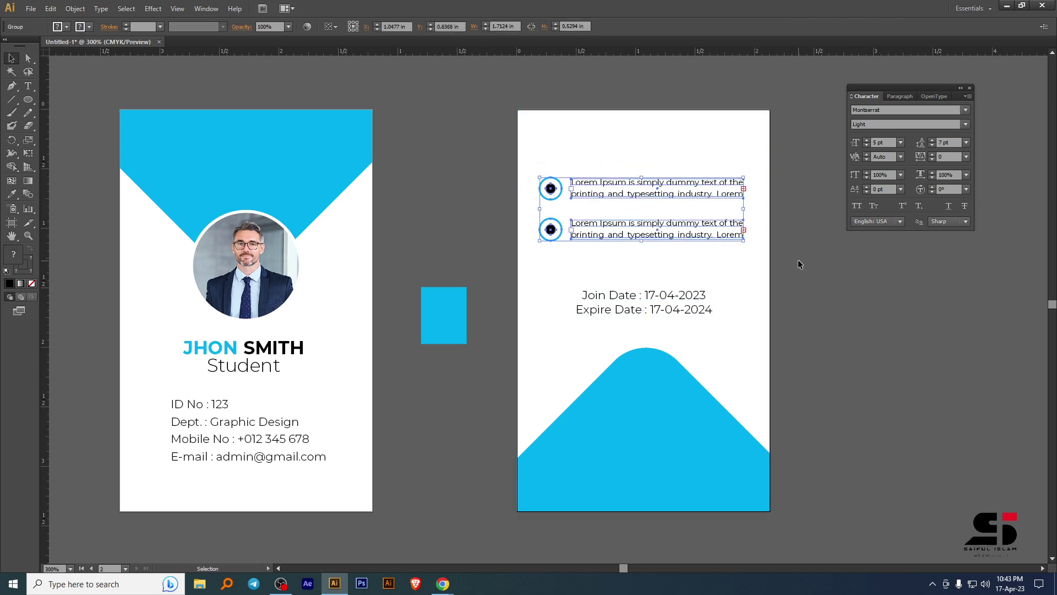
click(856, 297)
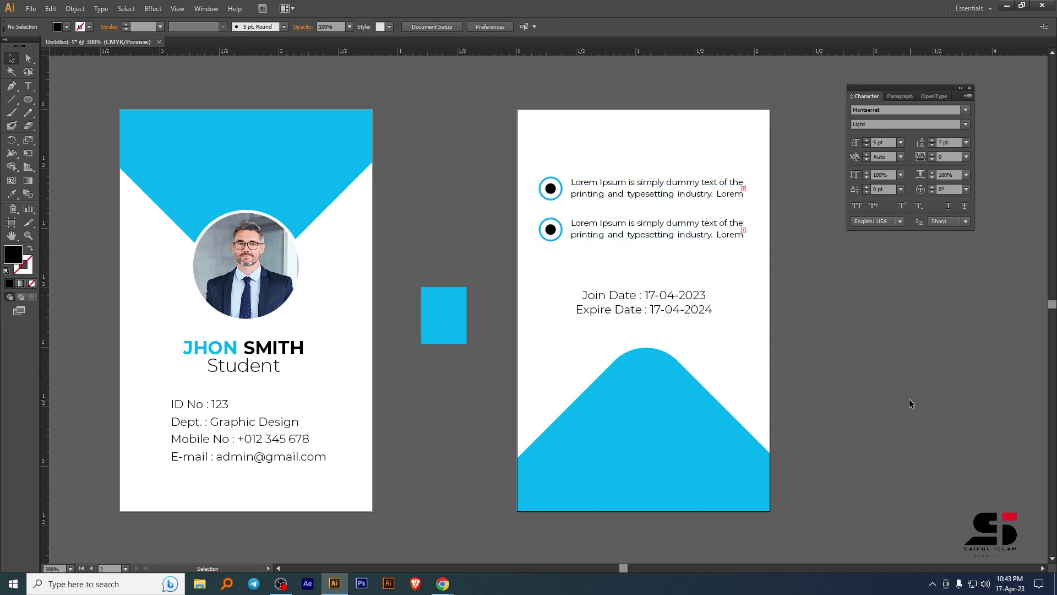
Switch to Chrome and replace the "id card" Google search with "qr code generator".
click(440, 587)
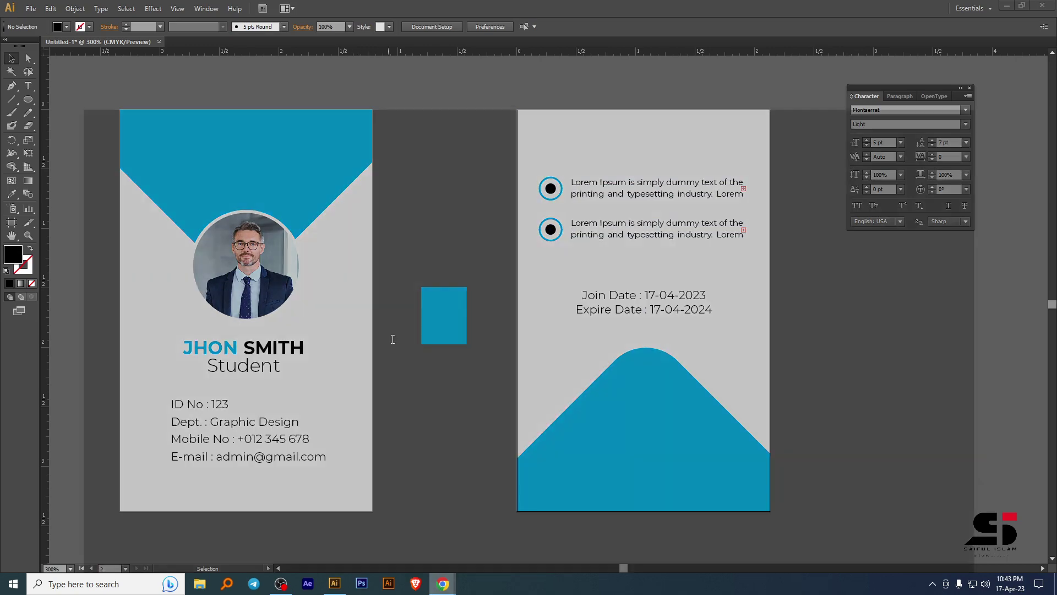
click(383, 537)
click(201, 7)
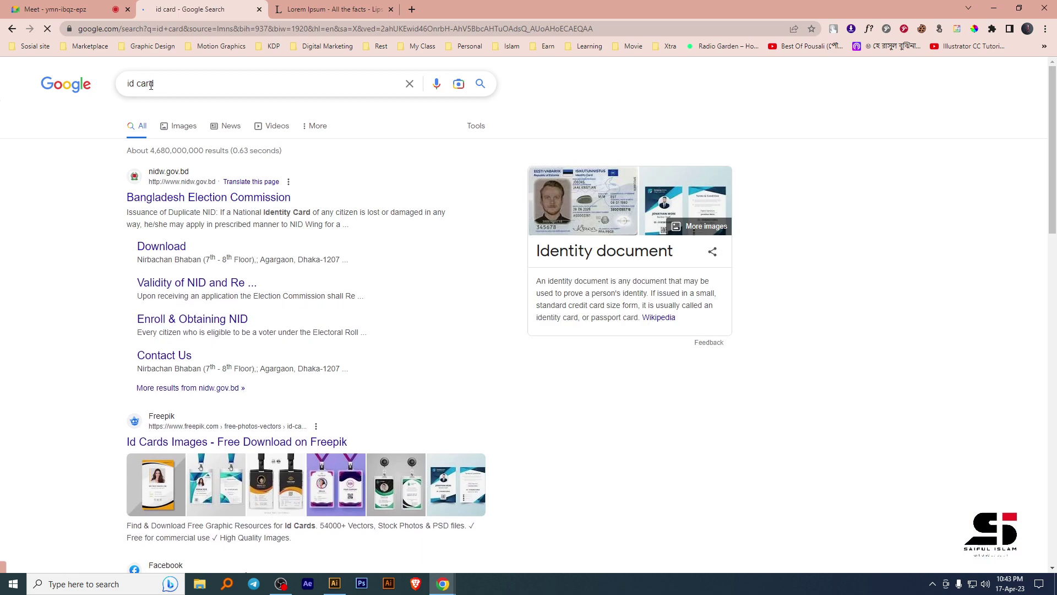
drag(156, 84, 120, 94)
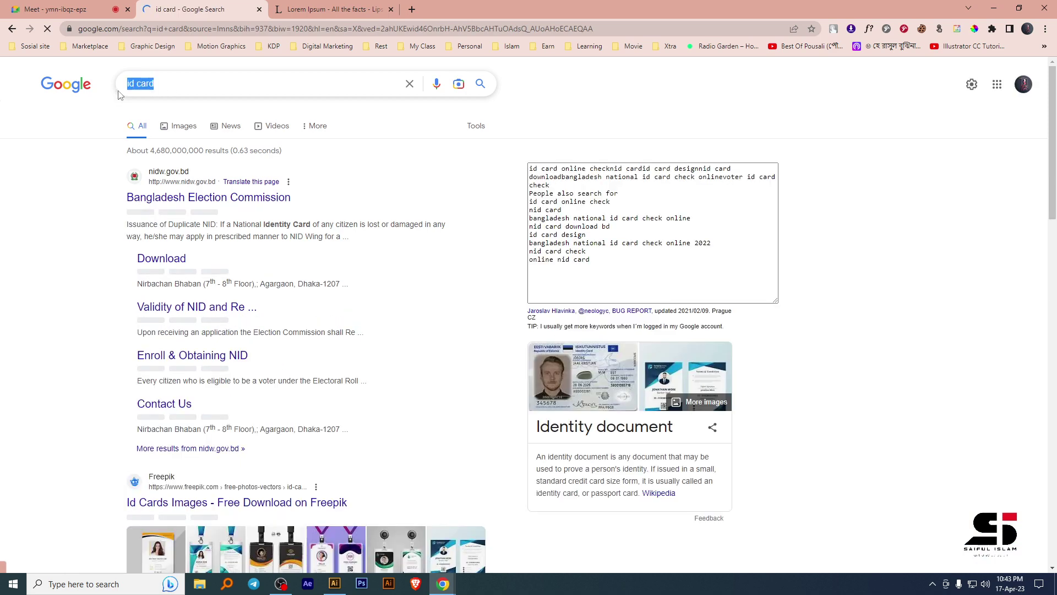
text(qr cod)
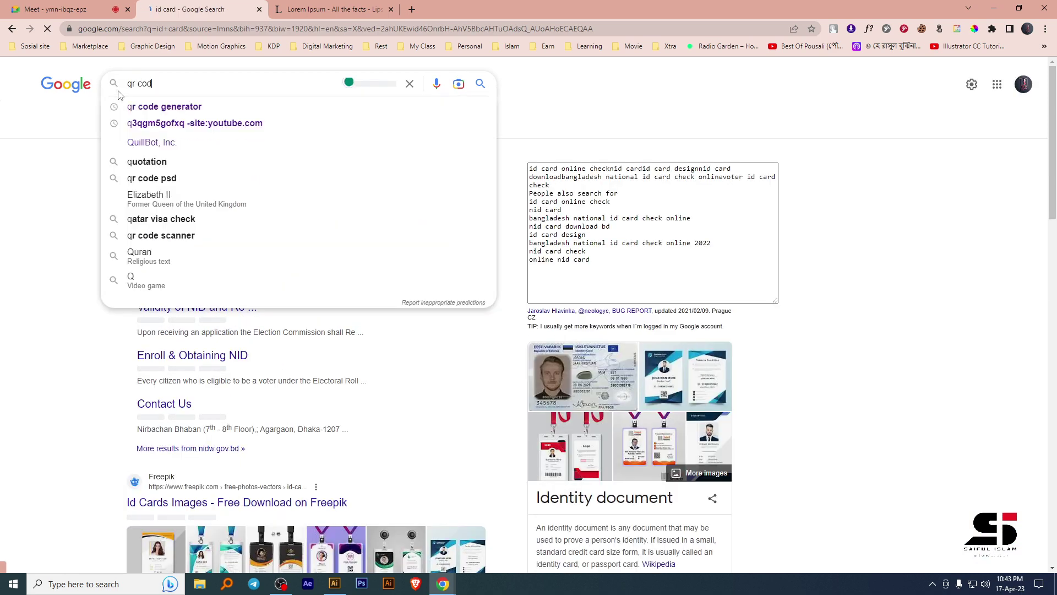
text(e)
click(184, 108)
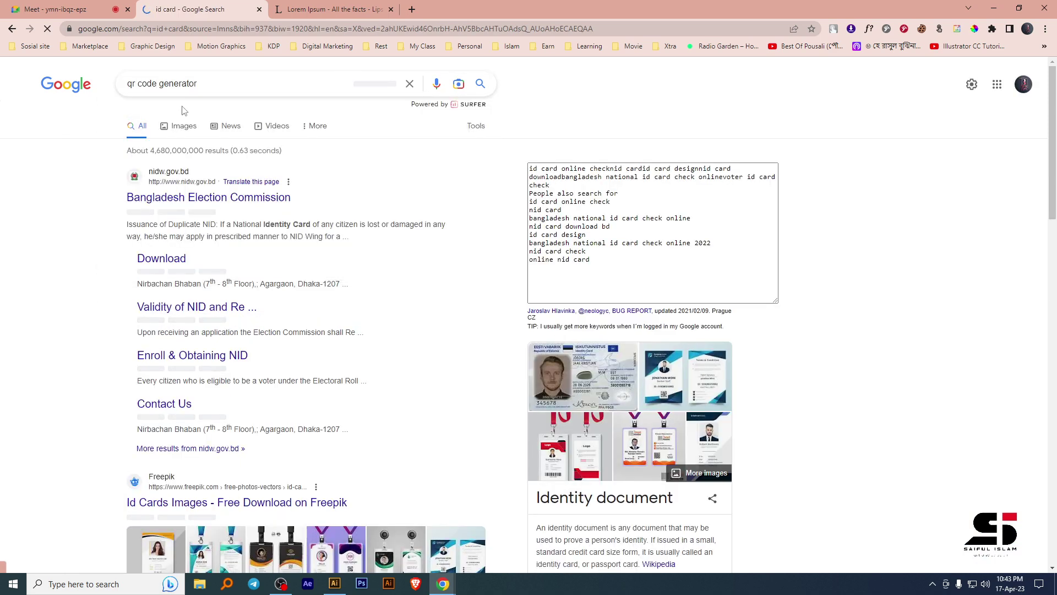
Close the Lorem Ipsum page and open the the-qrcode-generator.com search result.
click(391, 9)
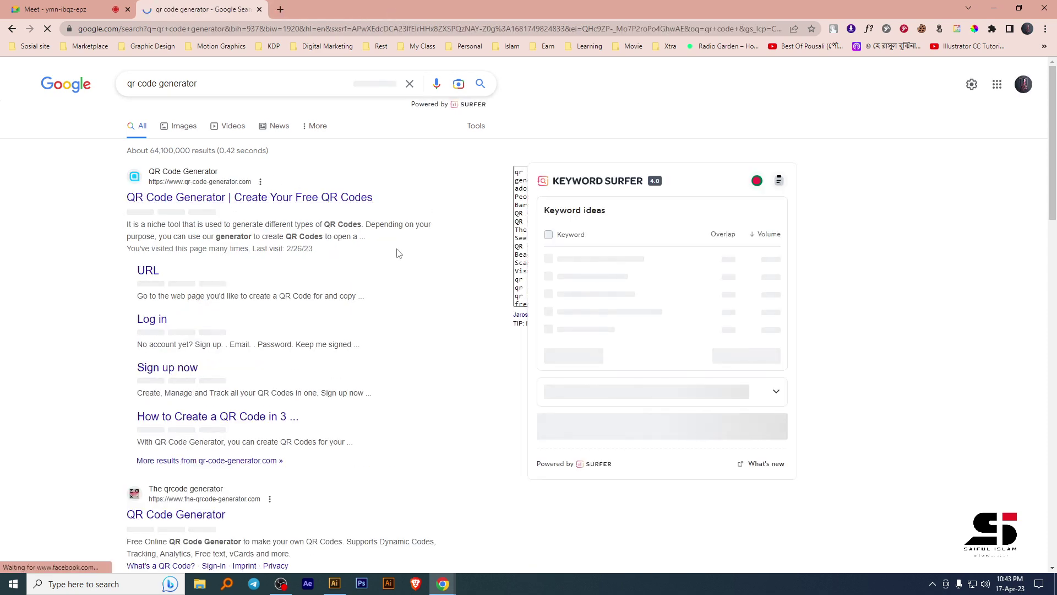
scroll(182, 324, down, 3)
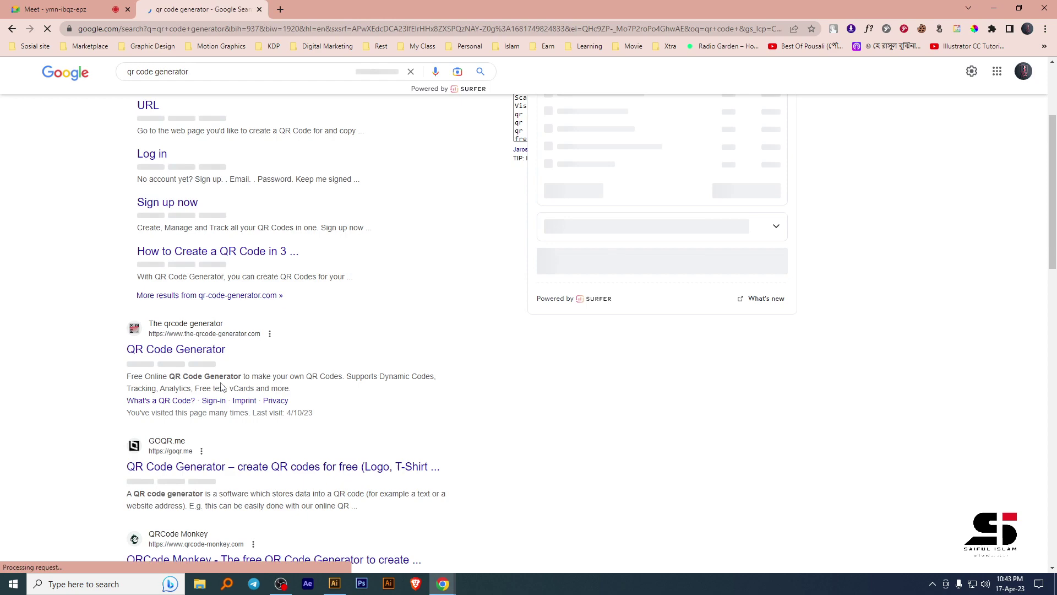
click(194, 355)
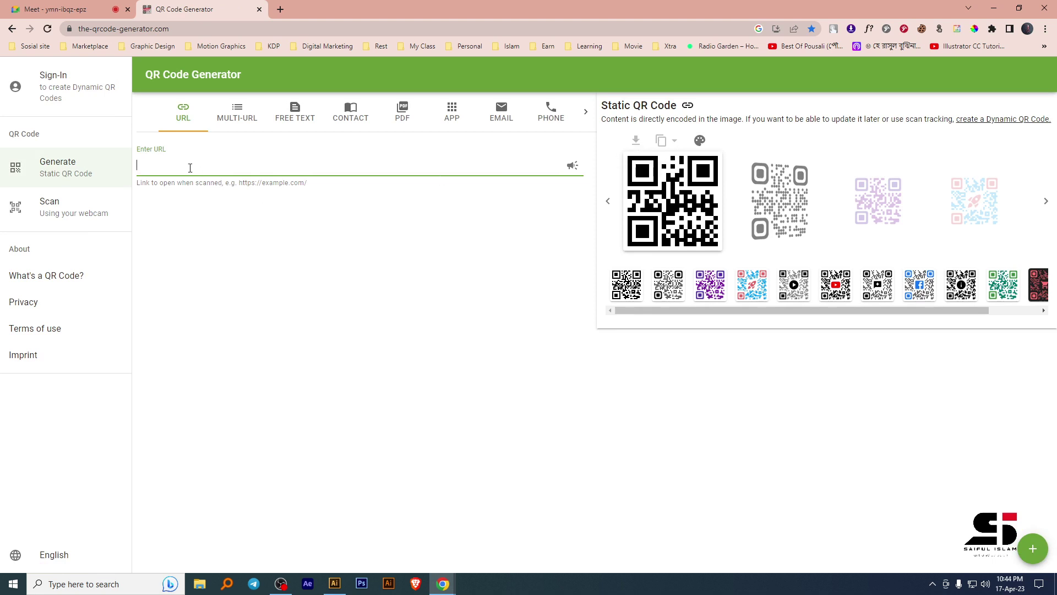
Generate a static QR code with "a" as the URL and download it as a 1000px PNG.
text(a)
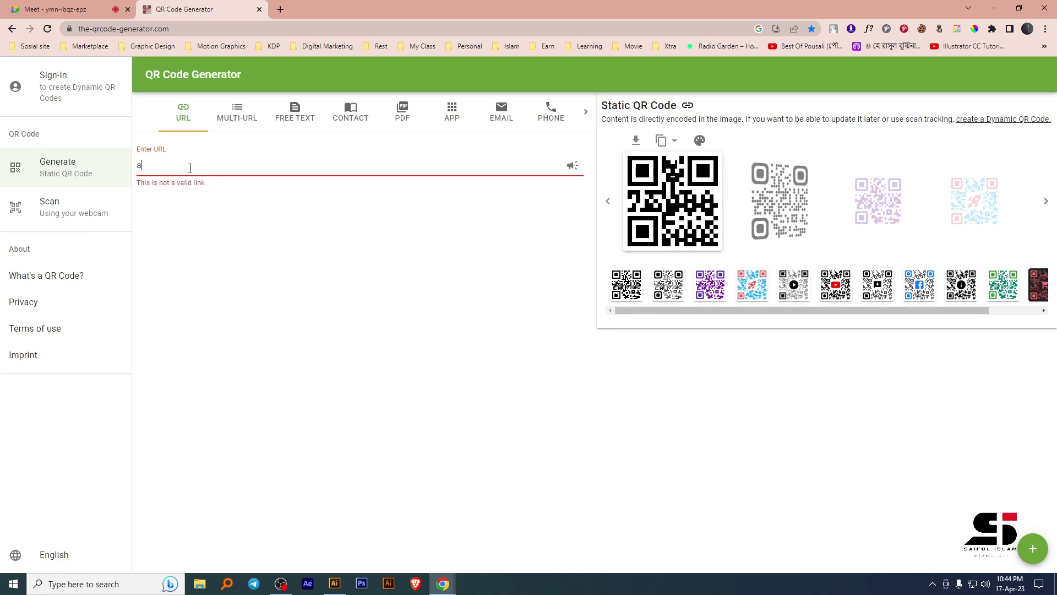
click(637, 141)
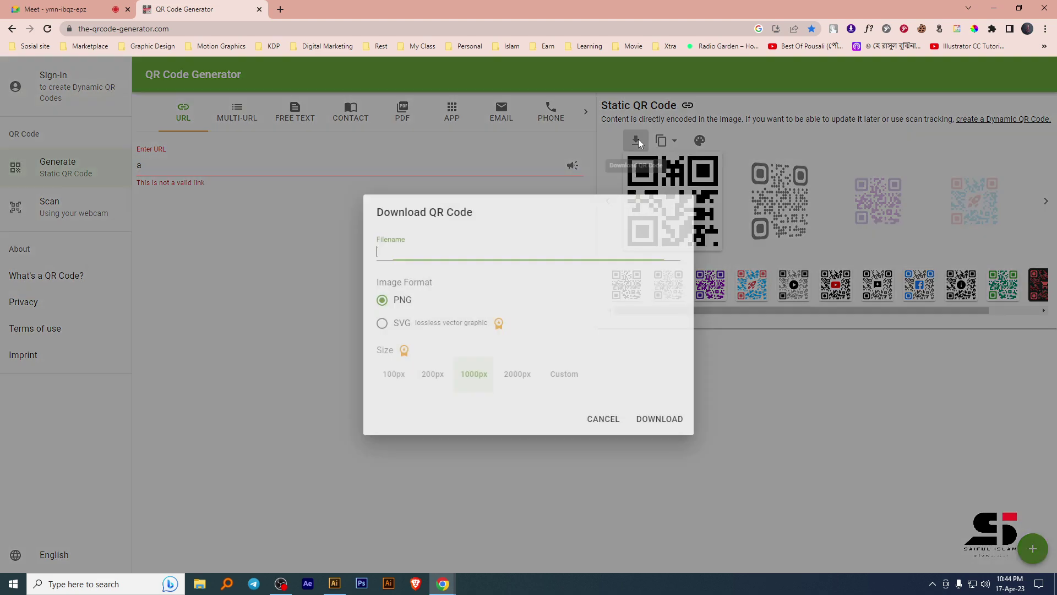
click(637, 419)
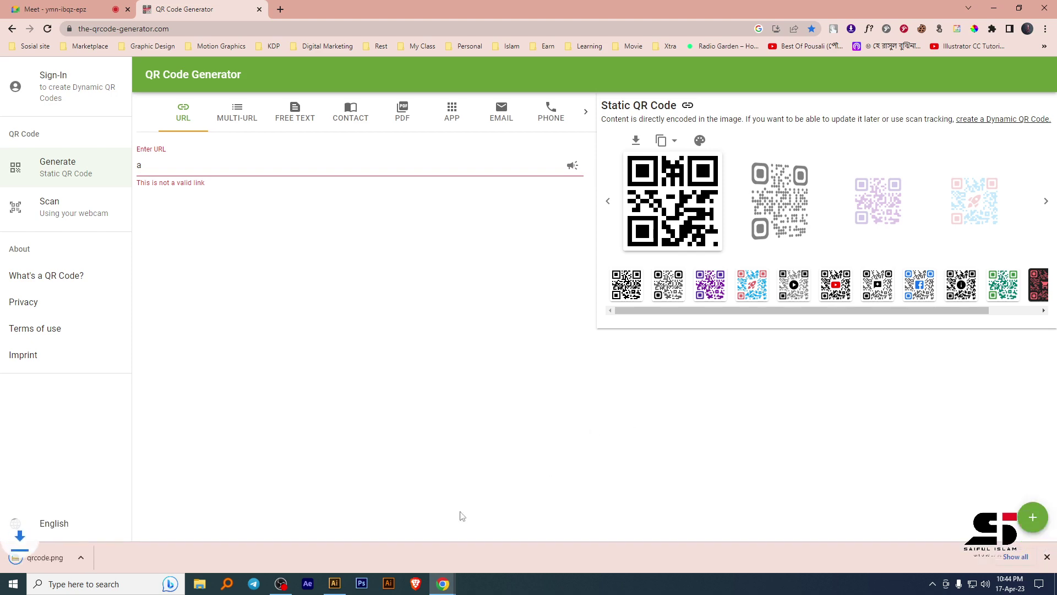
Bring the downloaded qrcode.png into the Illustrator document and scale it down to about 1.03 in square.
drag(44, 554, 424, 420)
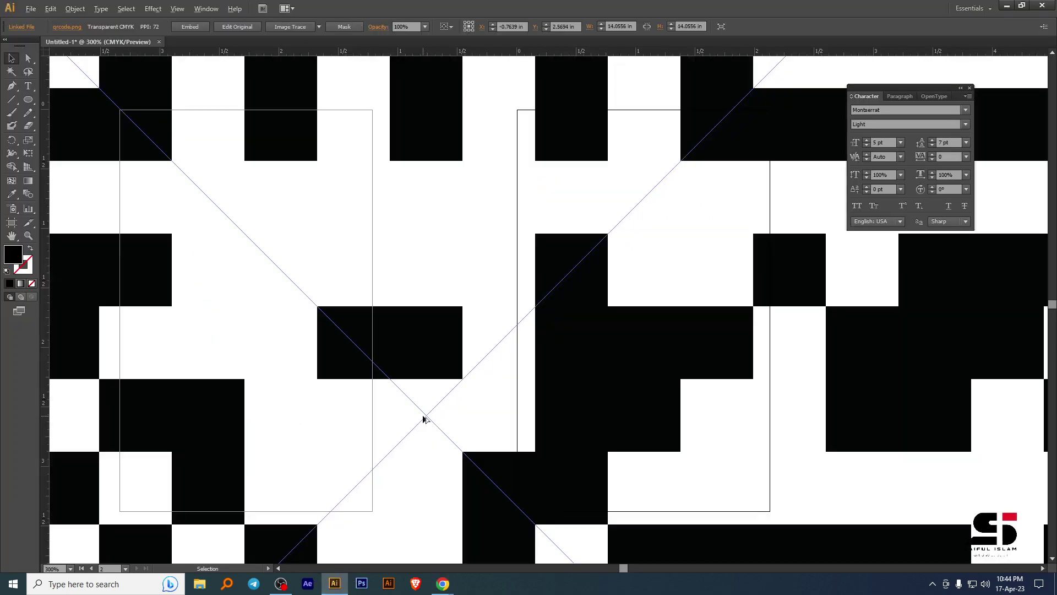
scroll(424, 420, down, 6)
drag(516, 324, 418, 422)
scroll(418, 422, up, 3)
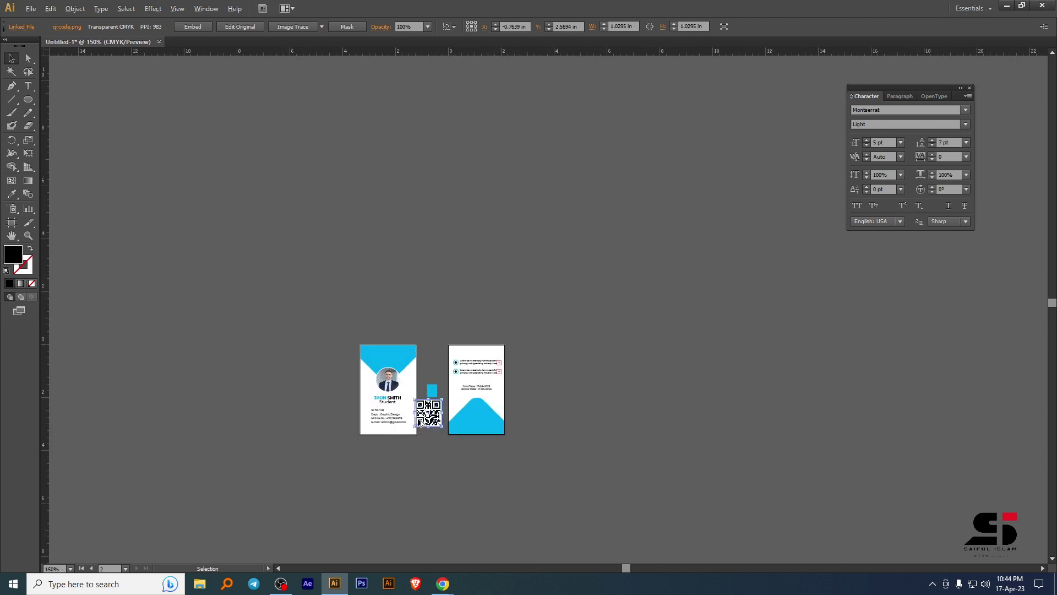
scroll(418, 422, up, 2)
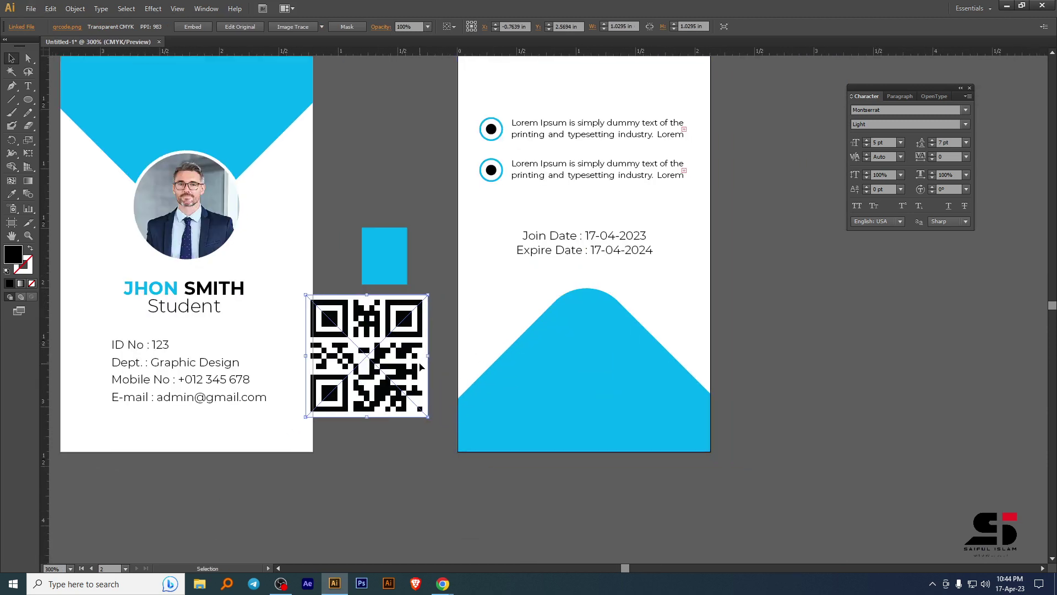
Place the QR code on the blue footer shape of the back and shrink it to about 0.56 in square.
drag(366, 355, 612, 378)
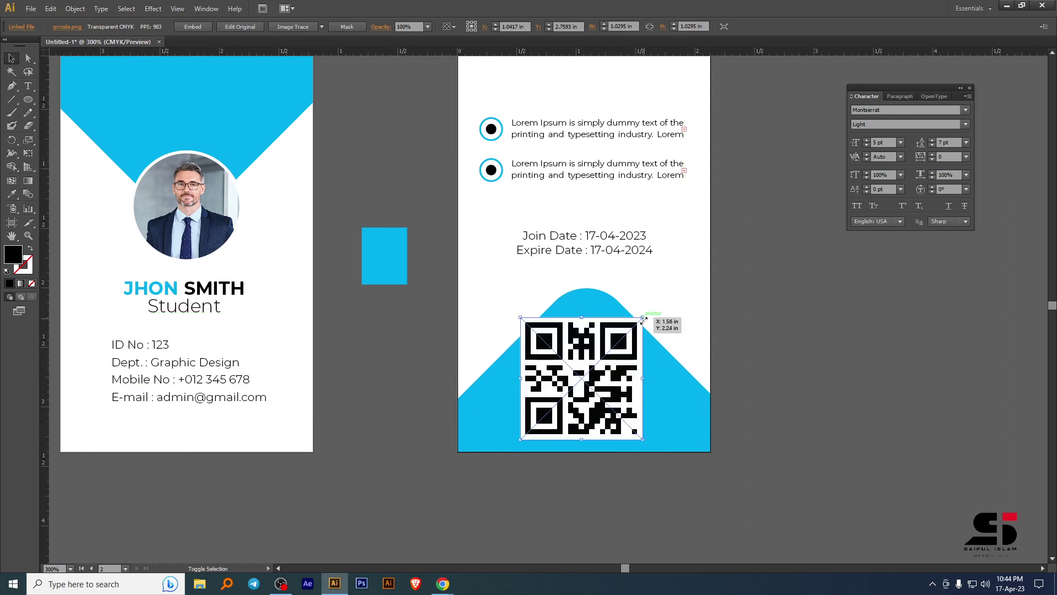
drag(643, 319, 622, 404)
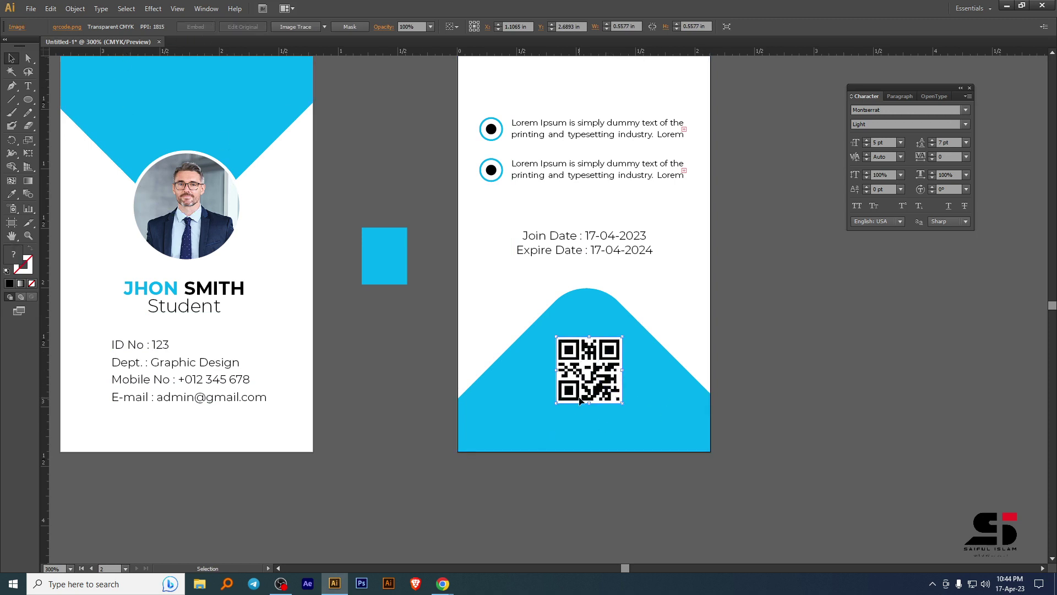
click(839, 387)
drag(599, 379, 600, 384)
click(800, 385)
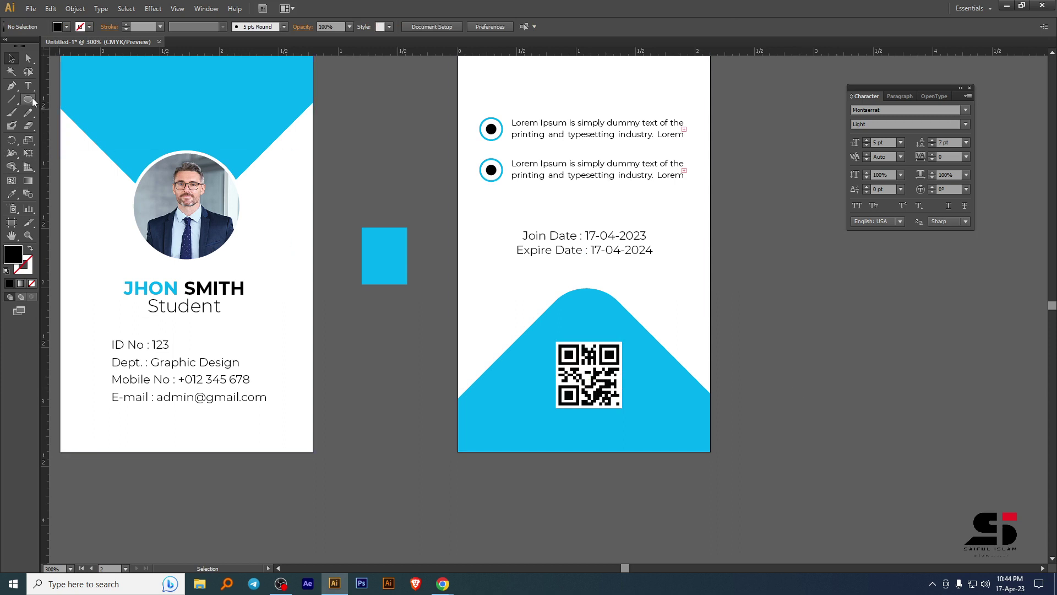
Draw a square frame of about 0.625 in around the QR code with no fill and a white 1 pt stroke.
drag(28, 100, 69, 100)
click(67, 26)
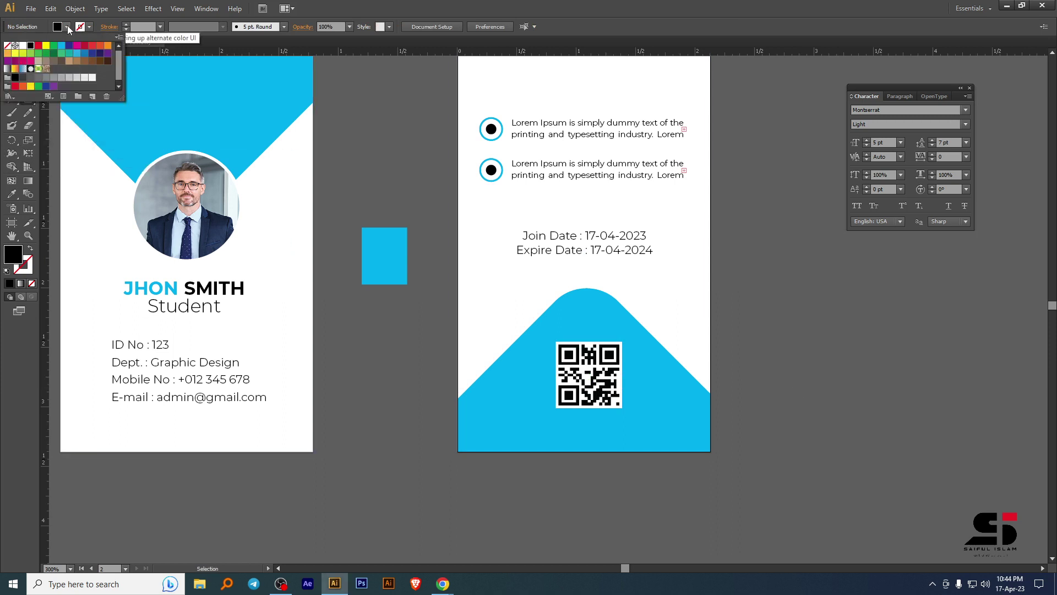
click(22, 46)
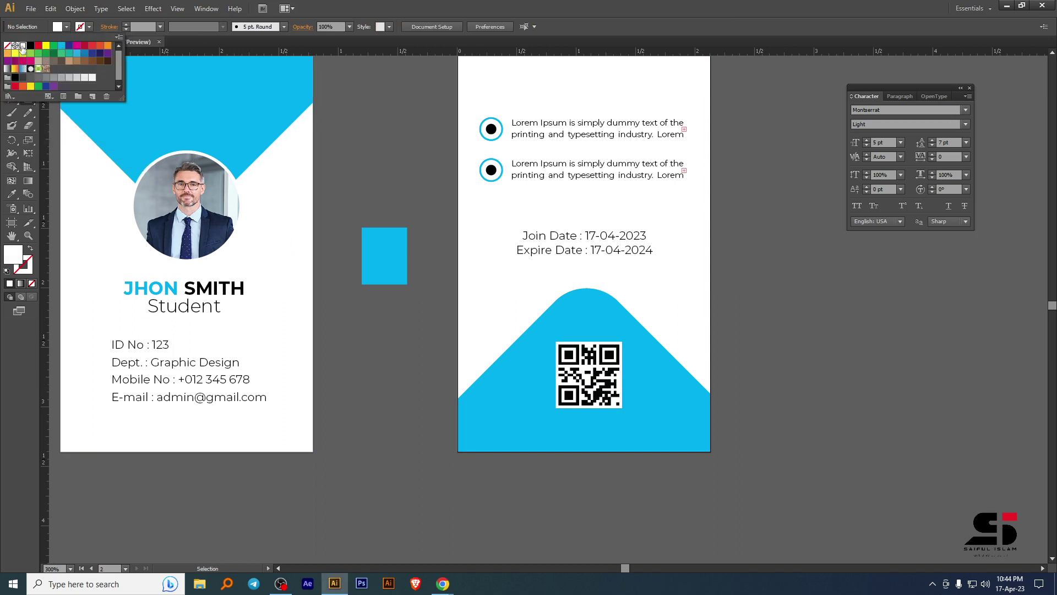
click(67, 26)
click(7, 46)
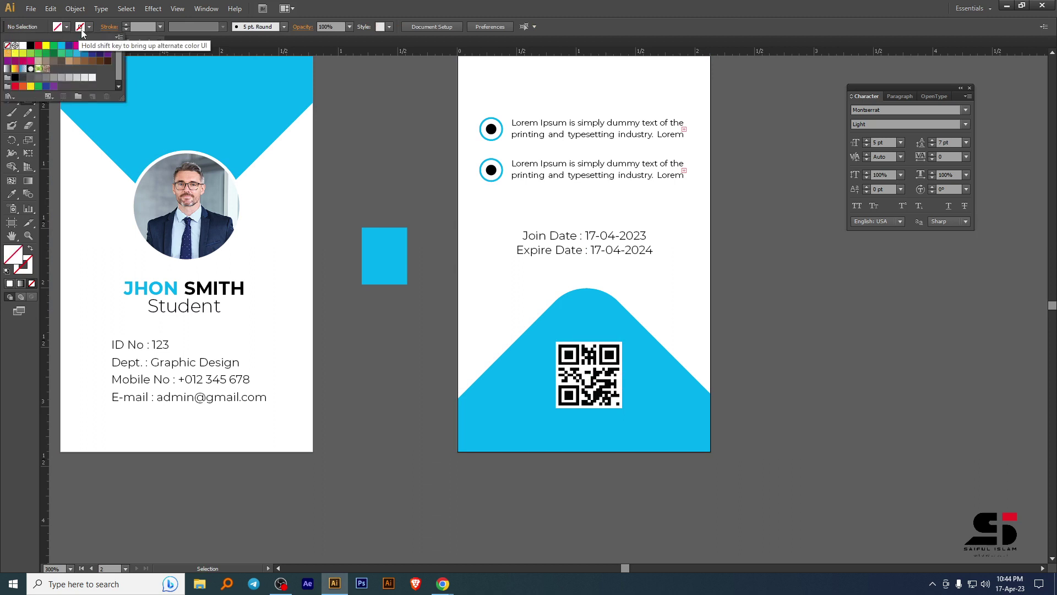
click(90, 26)
click(22, 46)
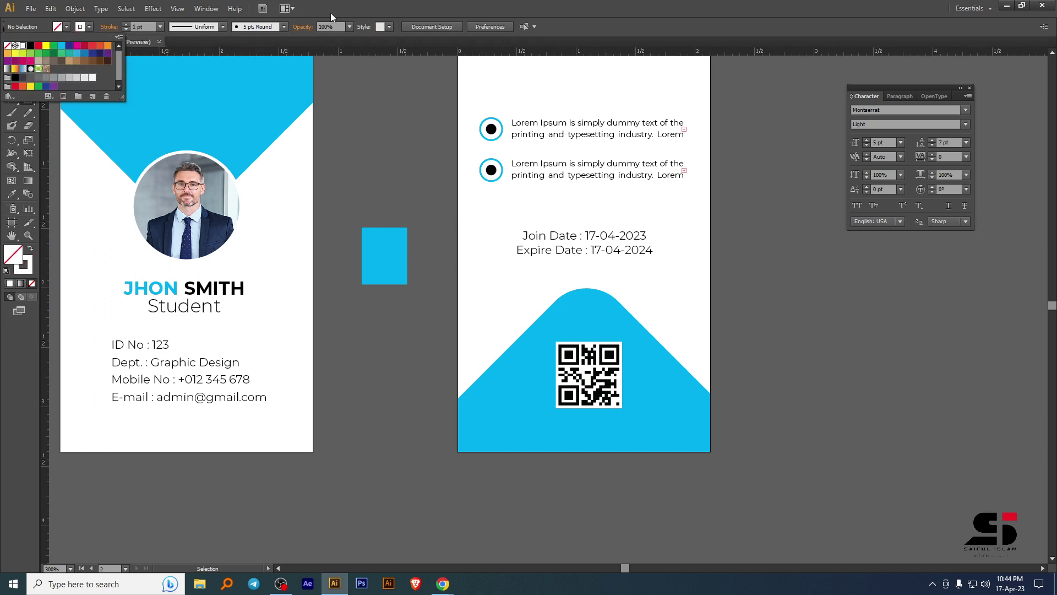
click(333, 17)
key(m)
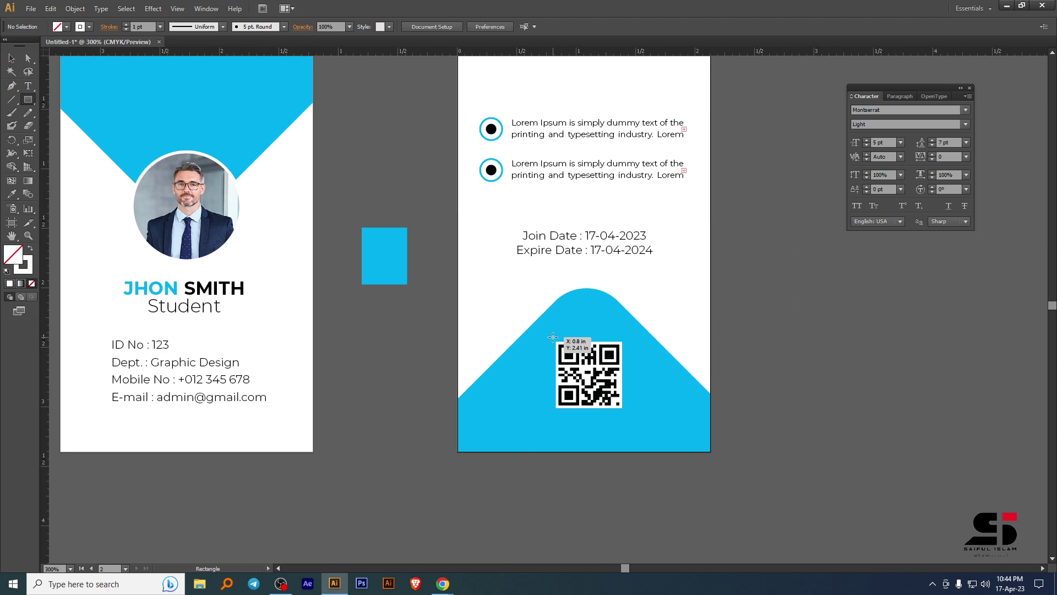
drag(553, 337, 627, 412)
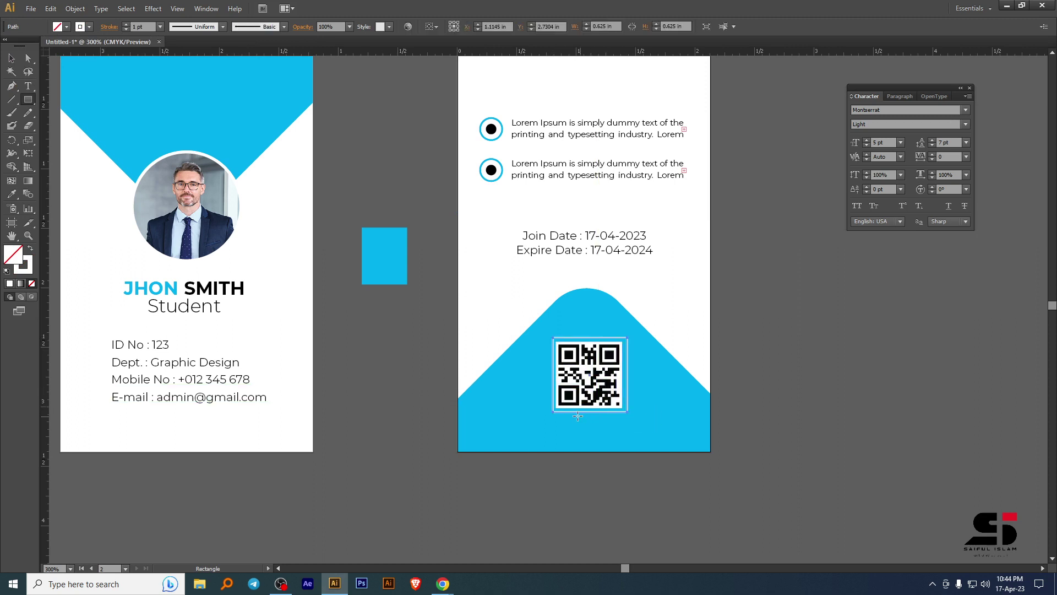
Centre-align the white frame and the QR code with each other and group them.
click(11, 57)
shift+click(590, 361)
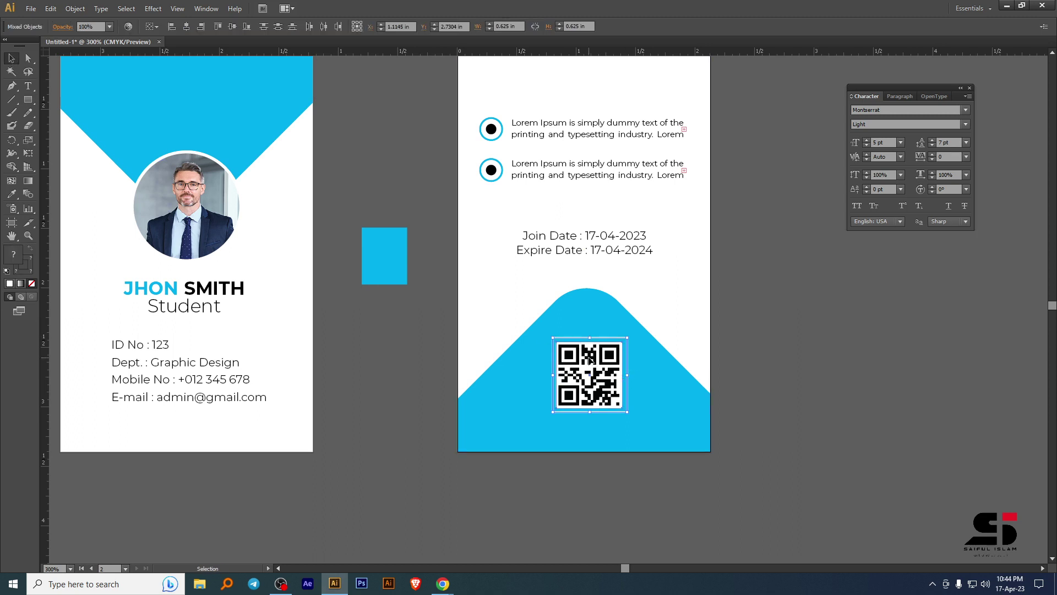
click(186, 29)
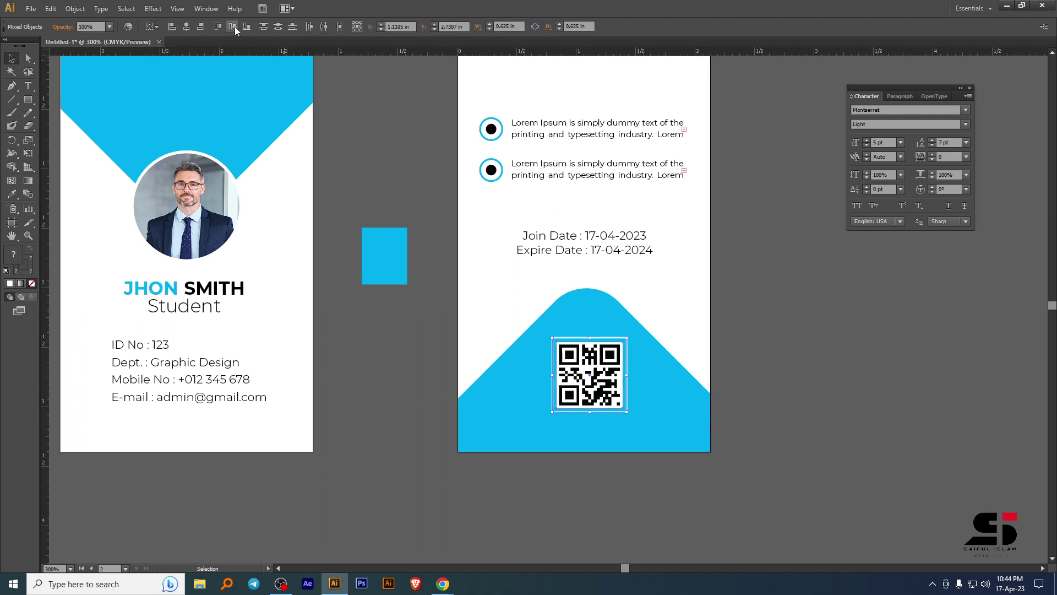
click(798, 349)
Nudge the framed QR code group slightly left towards the horizontal centre of the blue footer.
click(623, 372)
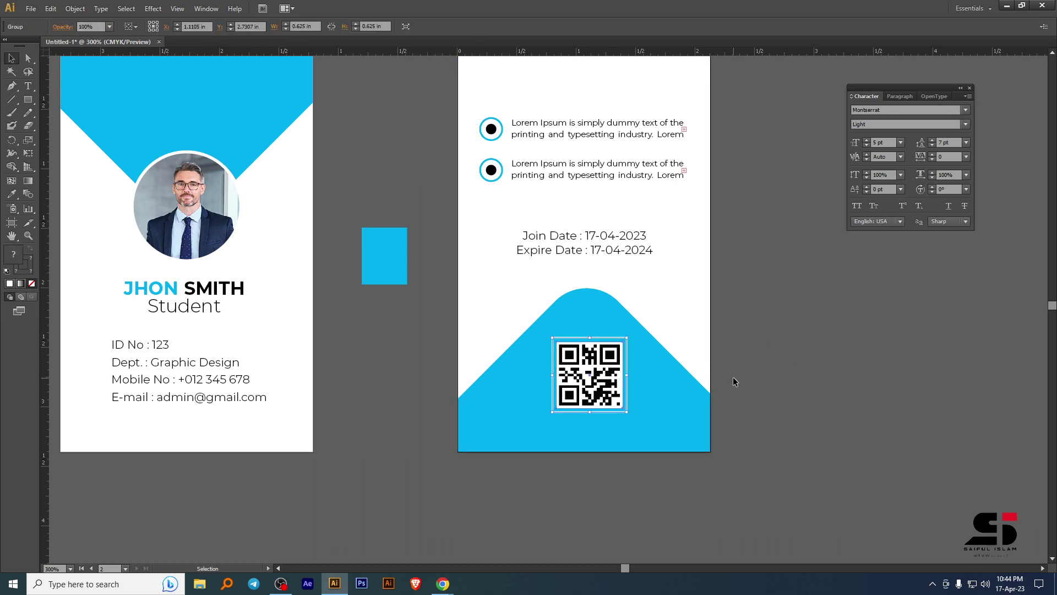
key(Left)
key(Left)
key(Left)
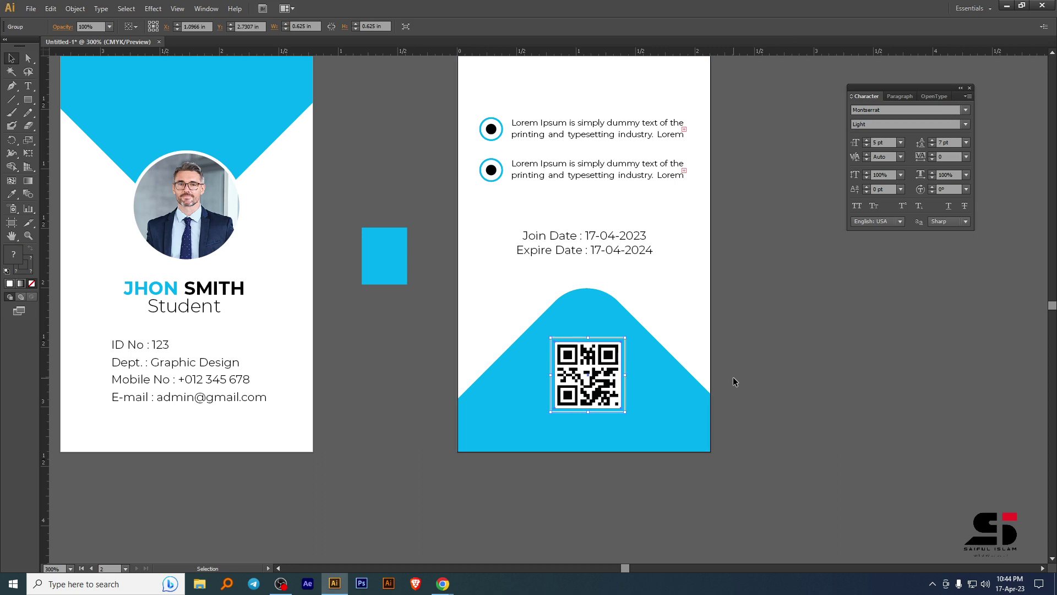
Delete the spare blue rectangle lying between the two artboards.
click(732, 377)
click(403, 244)
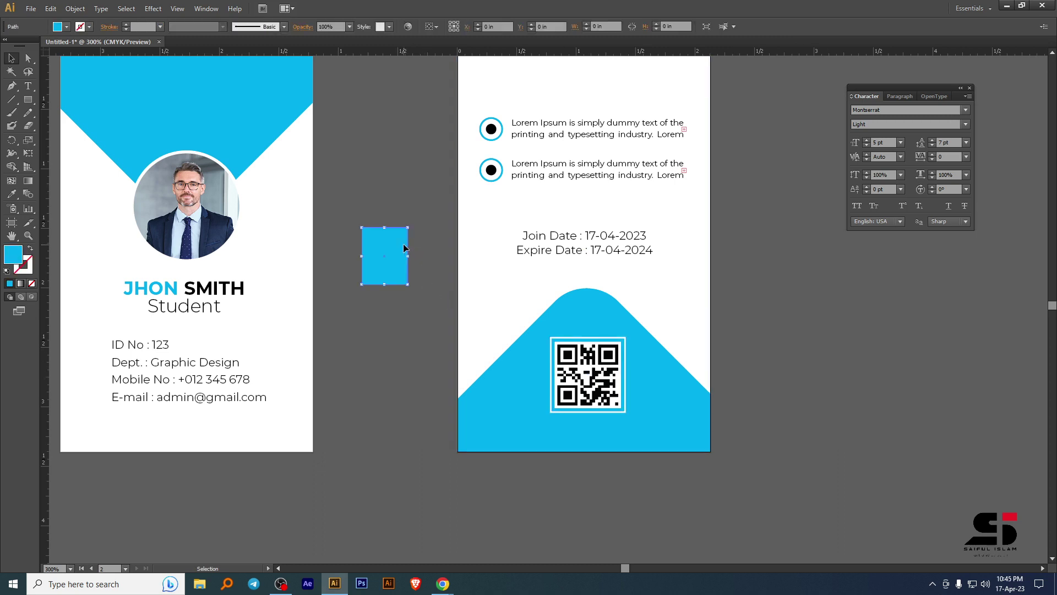
key(Delete)
drag(403, 246, 464, 288)
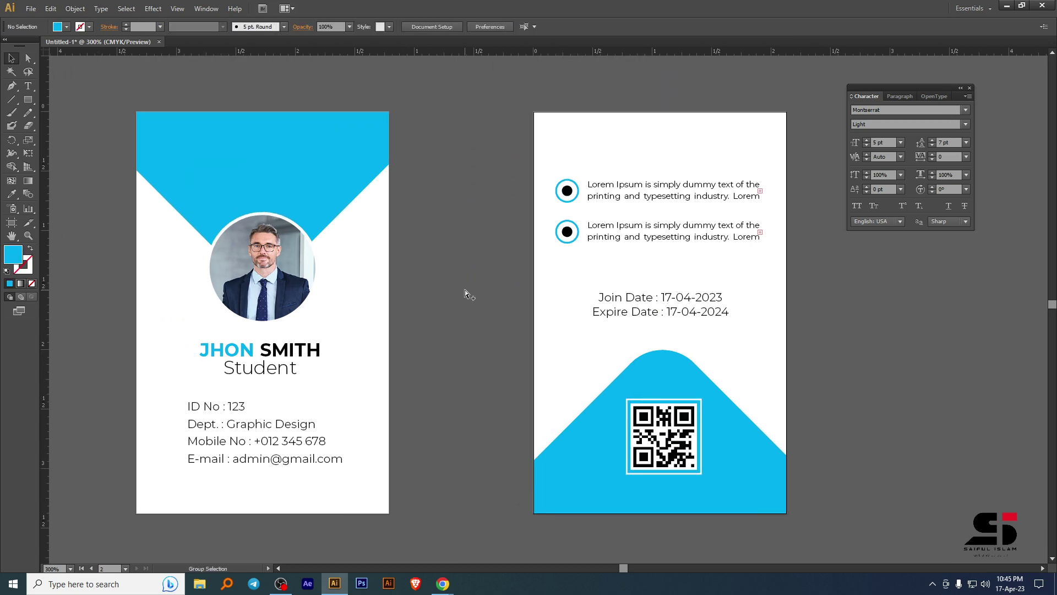
key(ctrl+z)
click(464, 288)
Browse in File Explorer to the Mockup folder under Graphic Design 01 (F:), New graphic module, Class 13, ID card.
click(1007, 6)
click(994, 9)
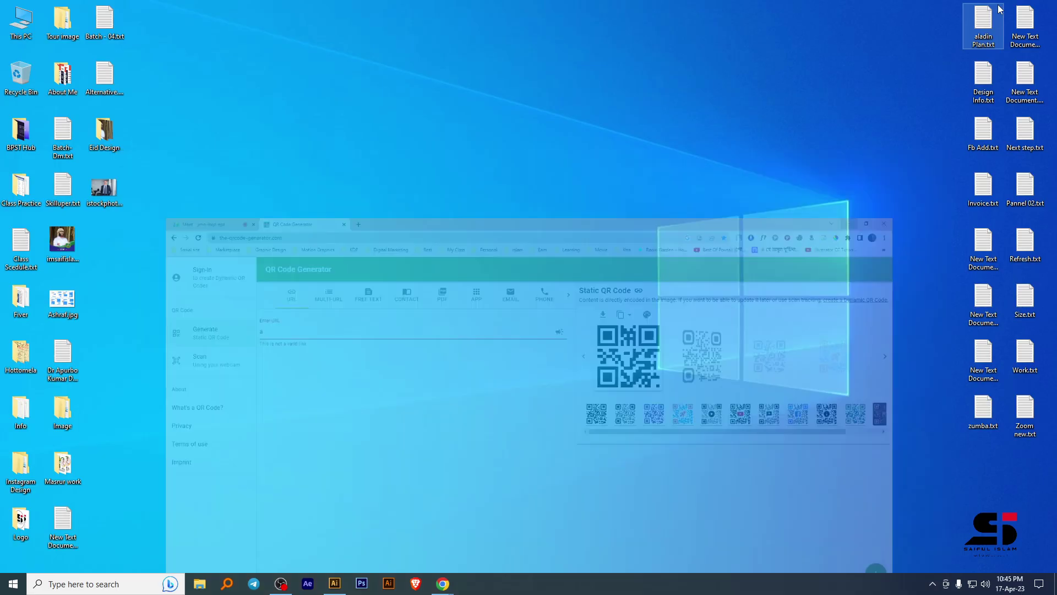
double_click(14, 5)
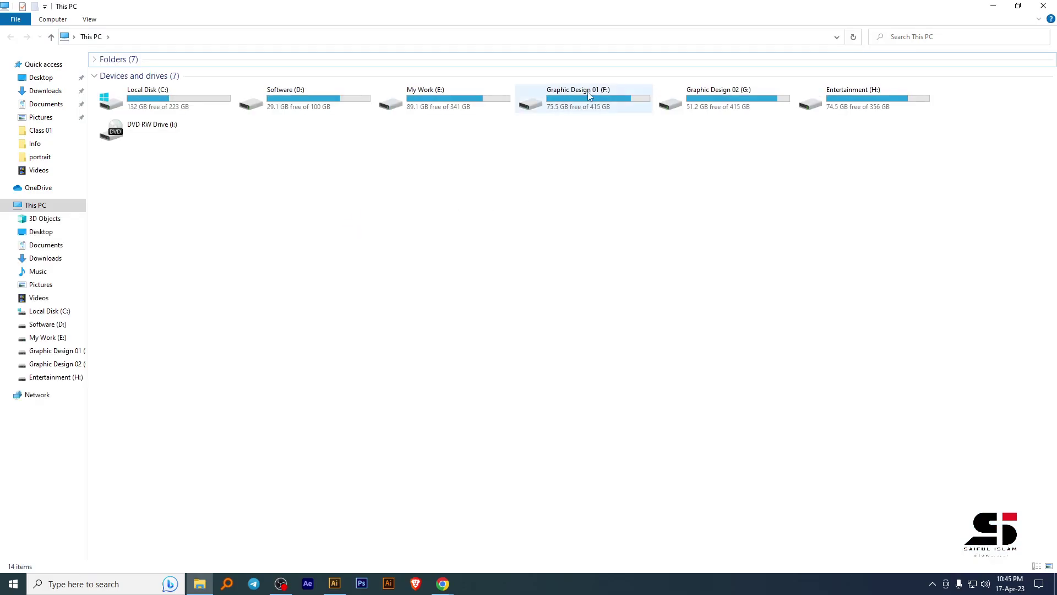
double_click(589, 96)
double_click(245, 88)
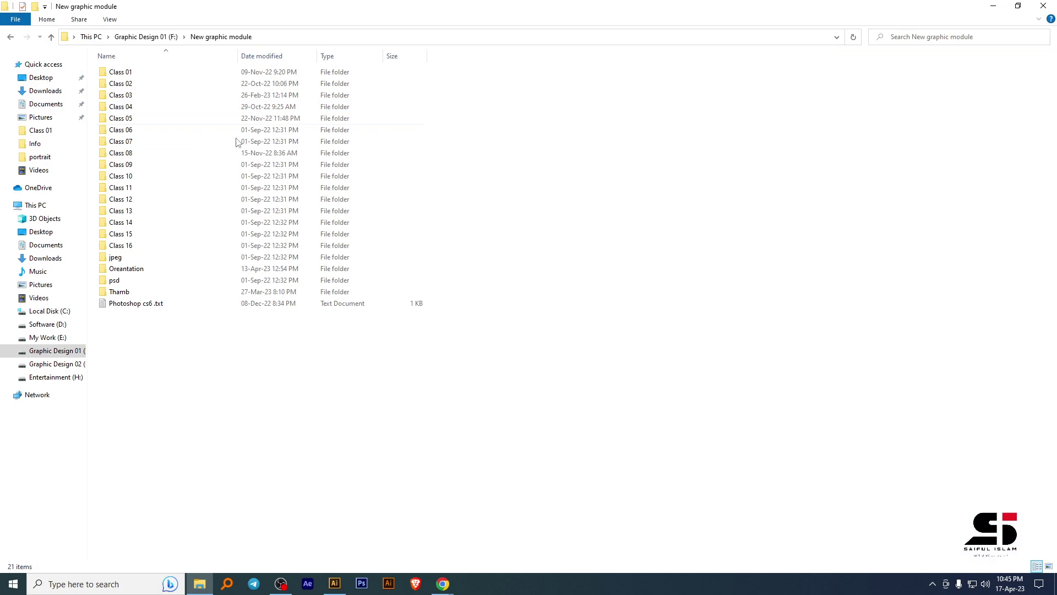
double_click(154, 214)
double_click(137, 102)
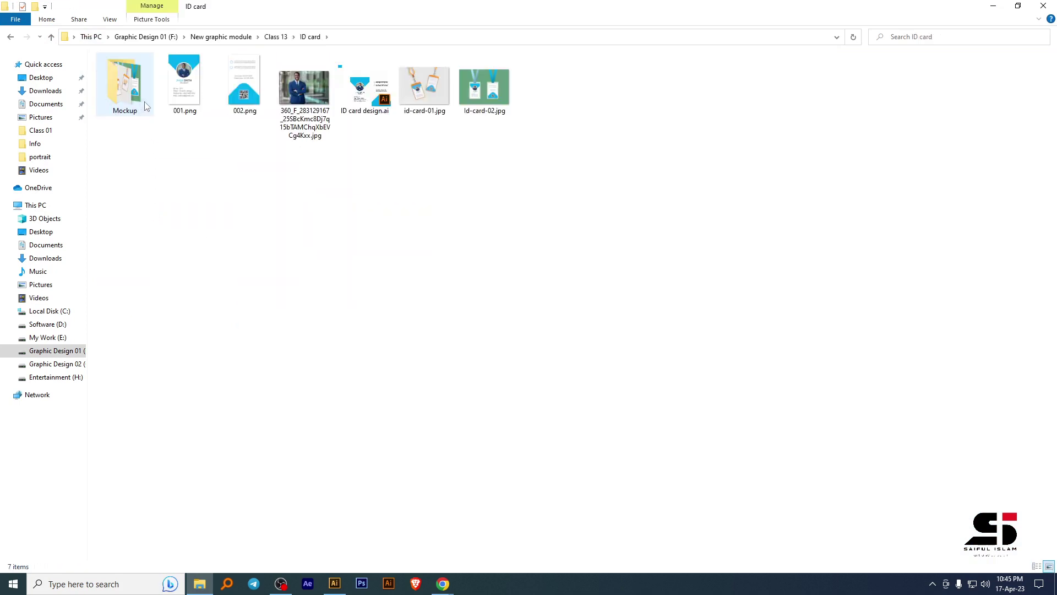
double_click(146, 106)
Open ID CARD.psd and M011T014_IDCard_05.psd in Photoshop and minimise File Explorer.
click(123, 98)
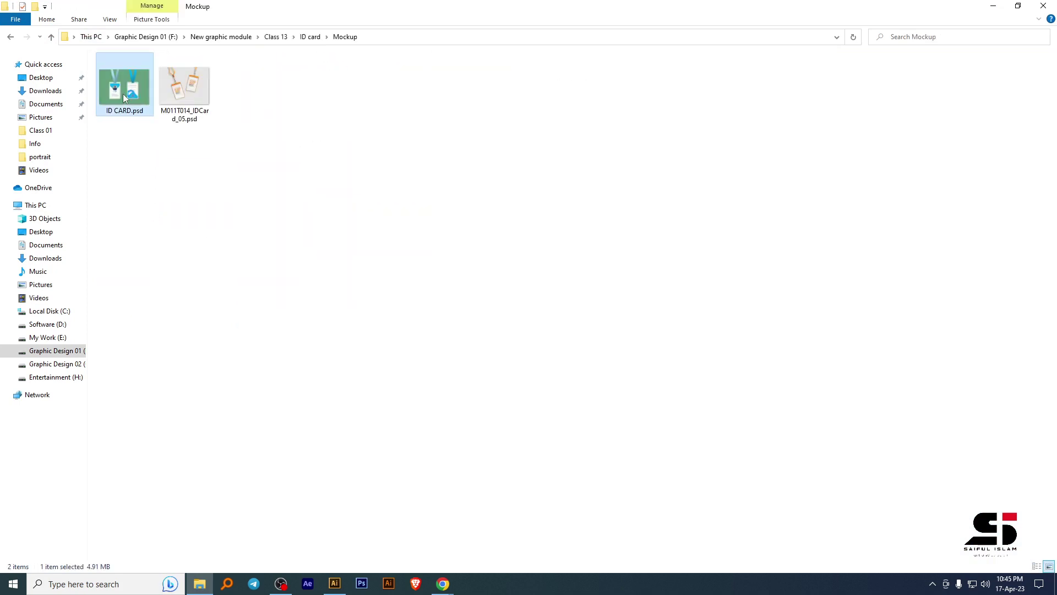
double_click(184, 92)
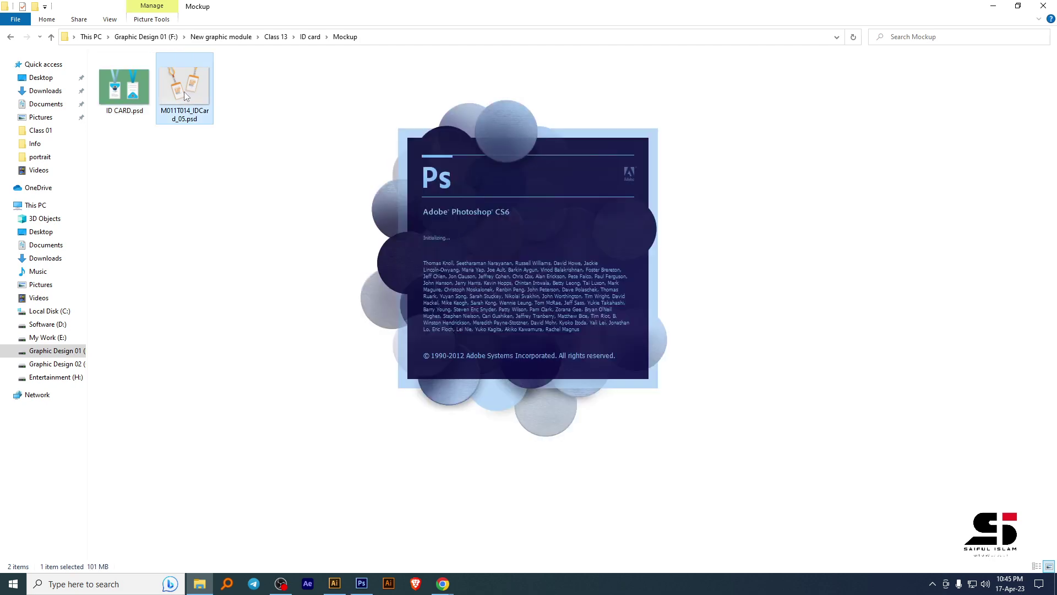
click(993, 6)
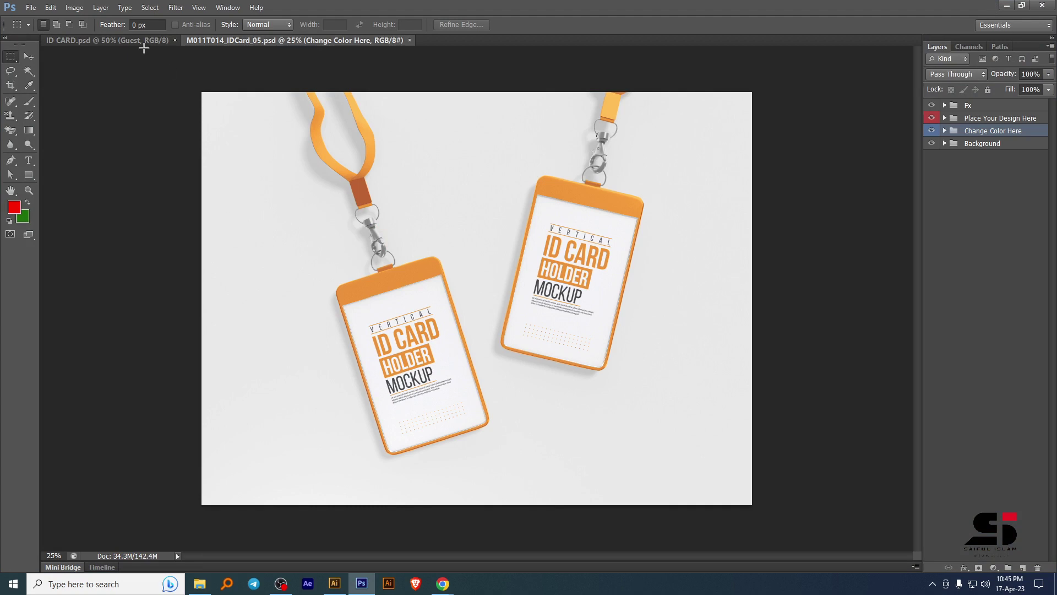
Look over the ID CARD.psd mockup with the Move tool active and return to M011T014_IDCard_05.psd.
click(118, 41)
click(29, 56)
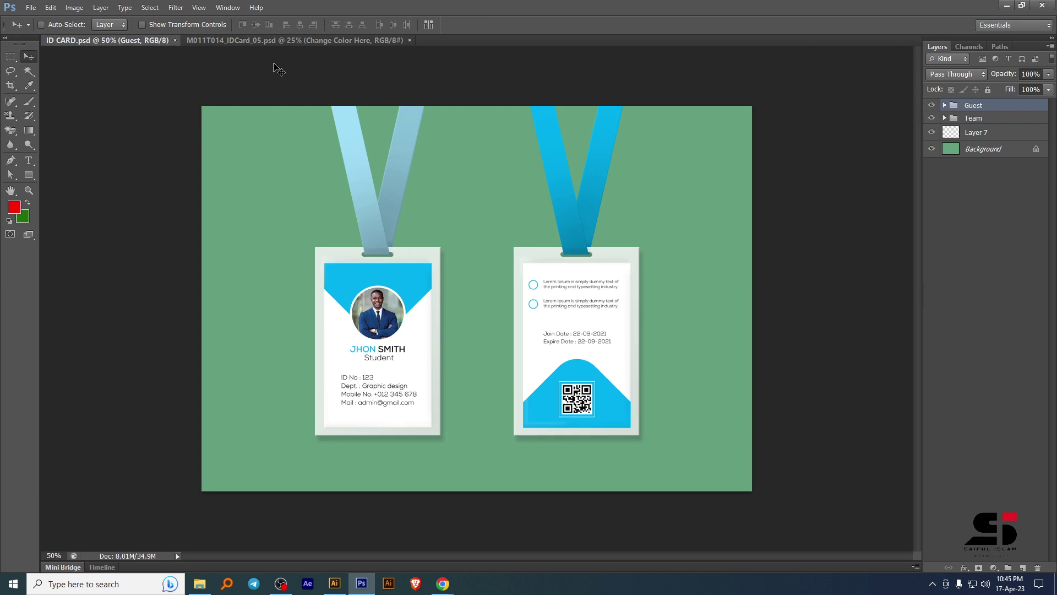
click(280, 40)
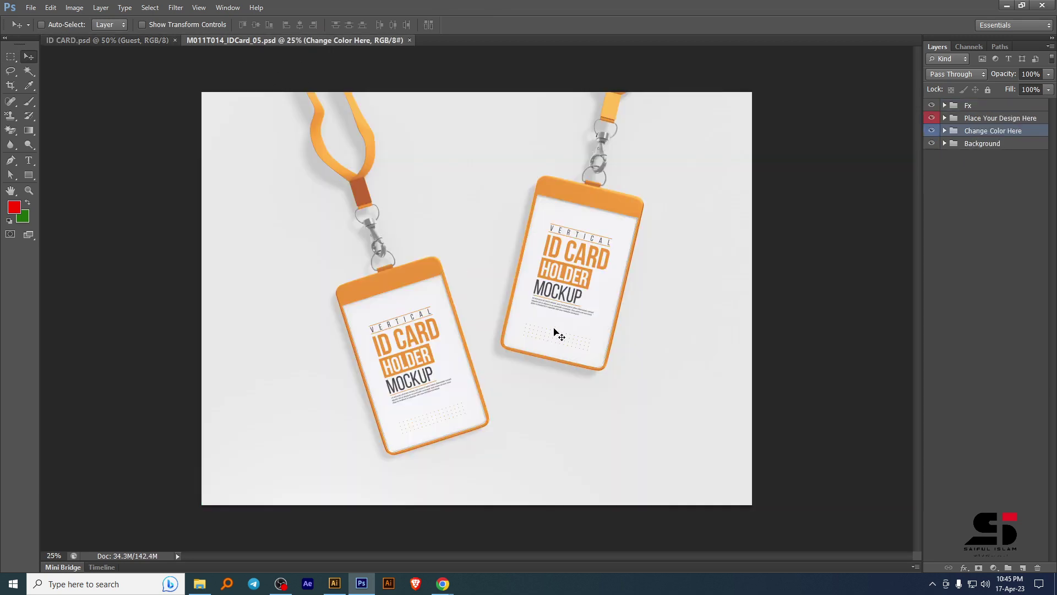
Open the smart object contents of the Card (Right) layer in the Place Your Design Here group.
click(986, 118)
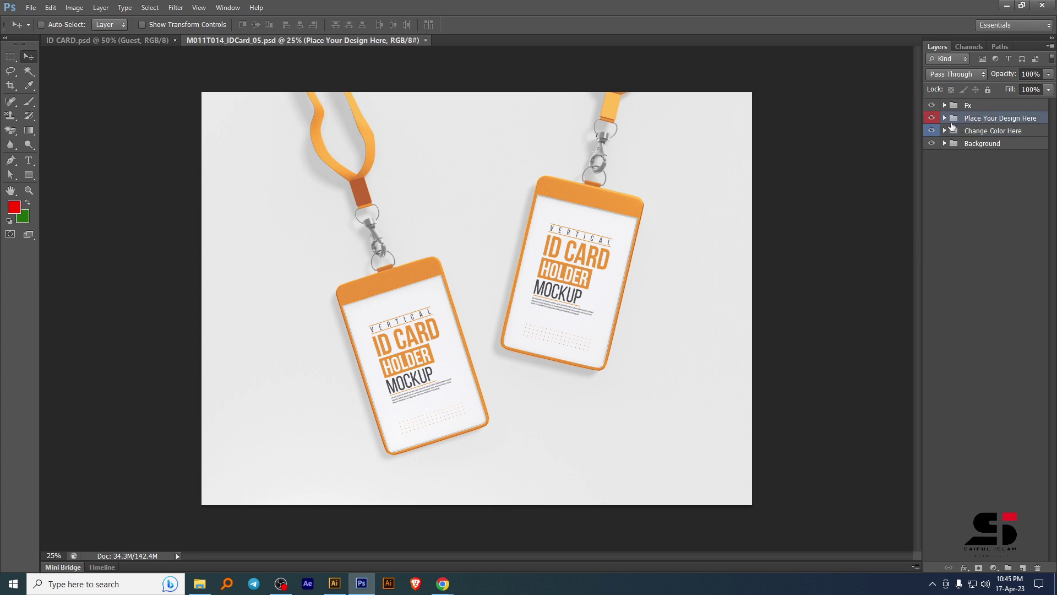
click(944, 118)
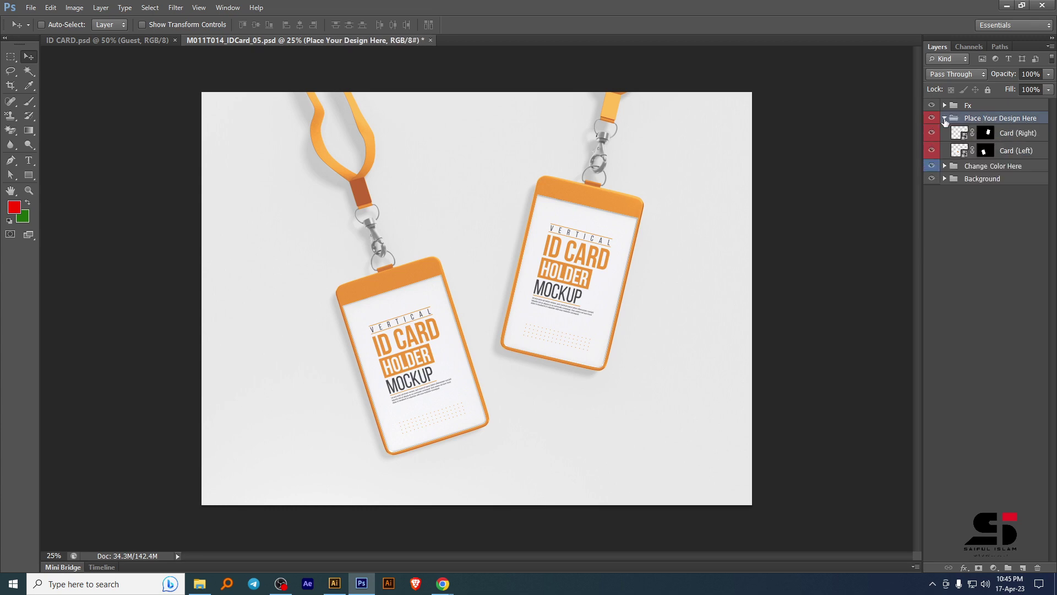
click(935, 137)
click(934, 137)
double_click(963, 138)
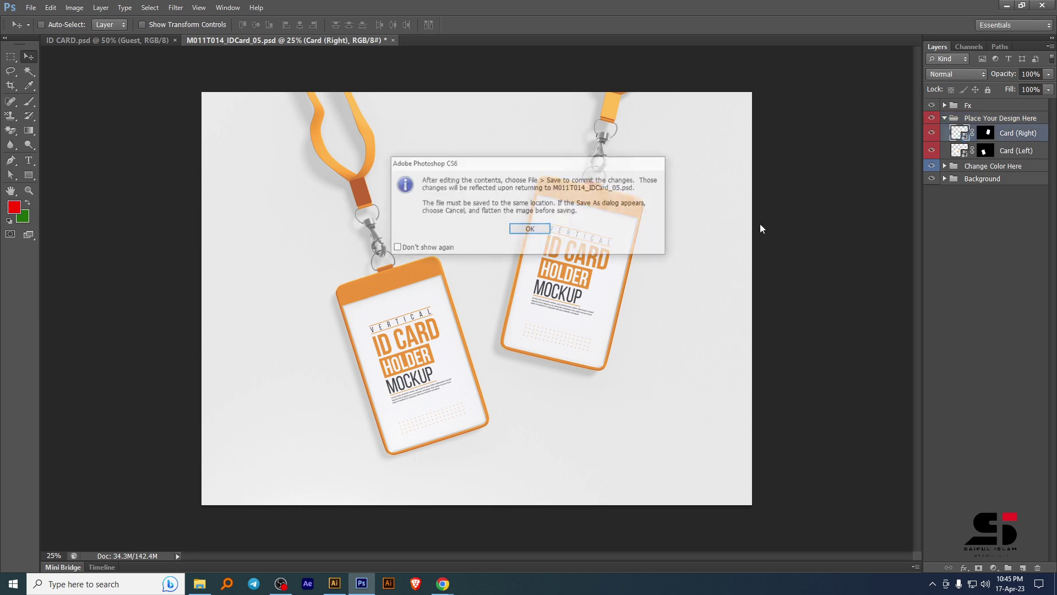
click(532, 230)
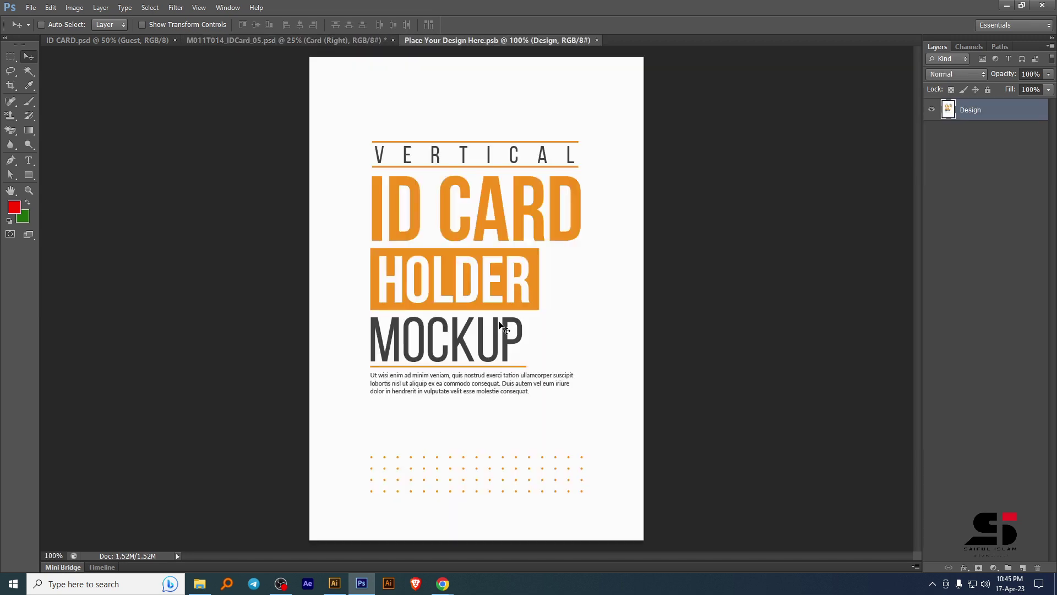
click(33, 6)
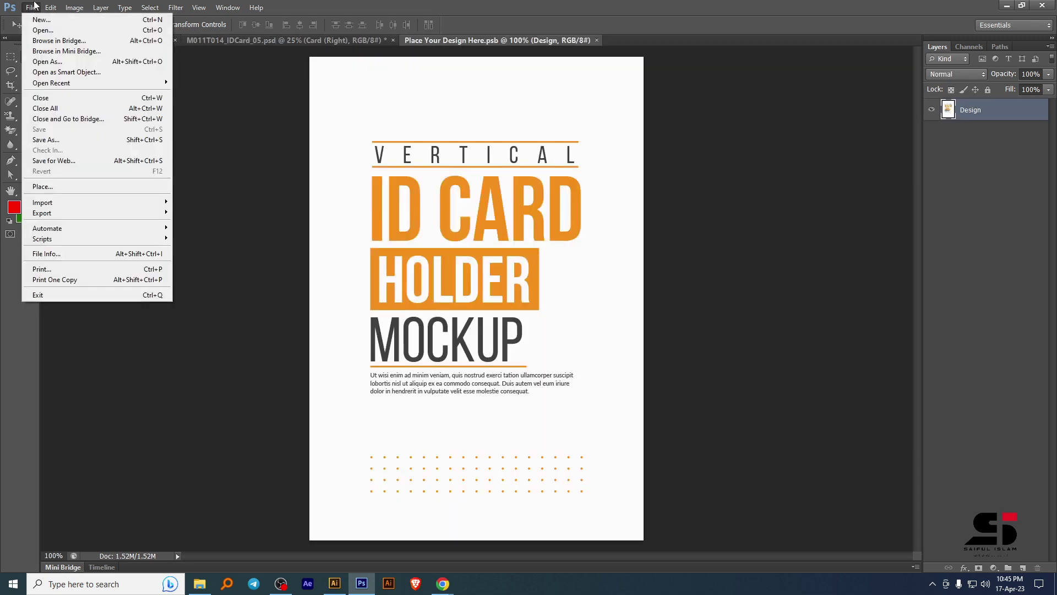
click(33, 7)
click(1006, 5)
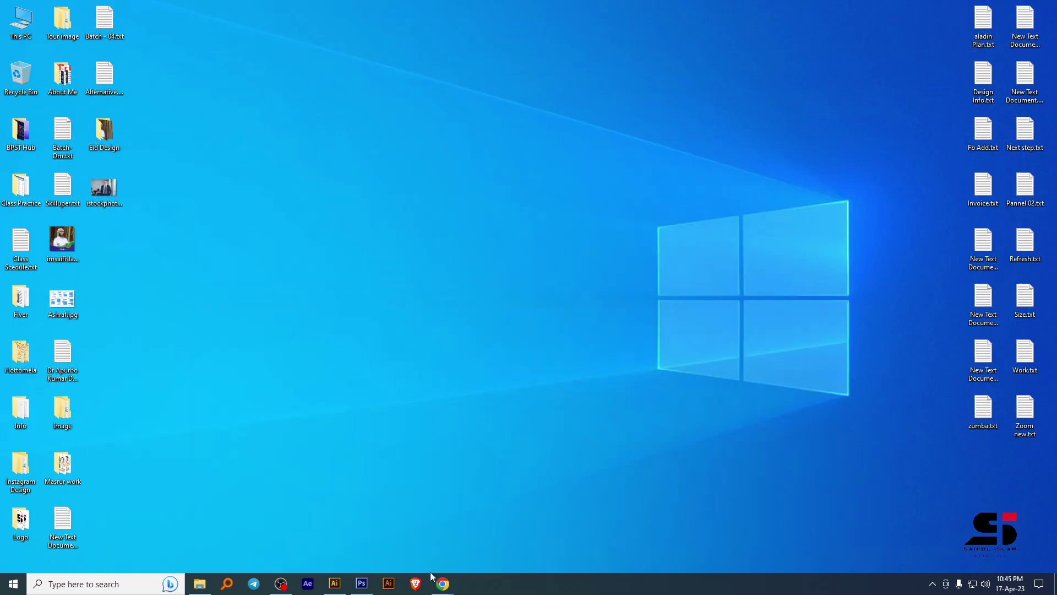
mouse_move(441, 581)
click(379, 526)
click(63, 8)
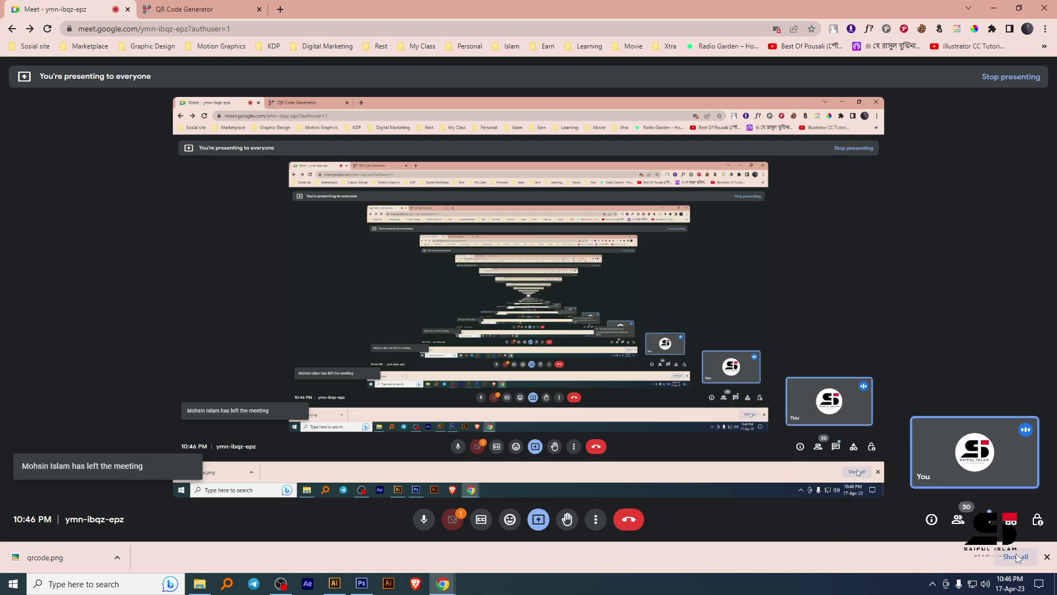
click(1047, 557)
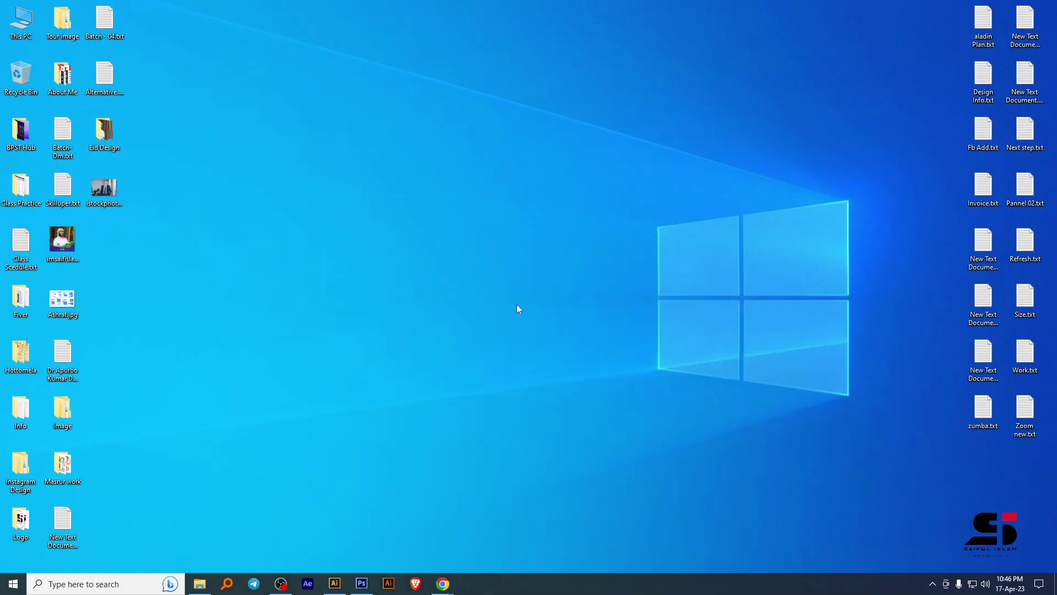
Switch to Illustrator, make the front card's artboard active and start a Save for Web export.
click(335, 583)
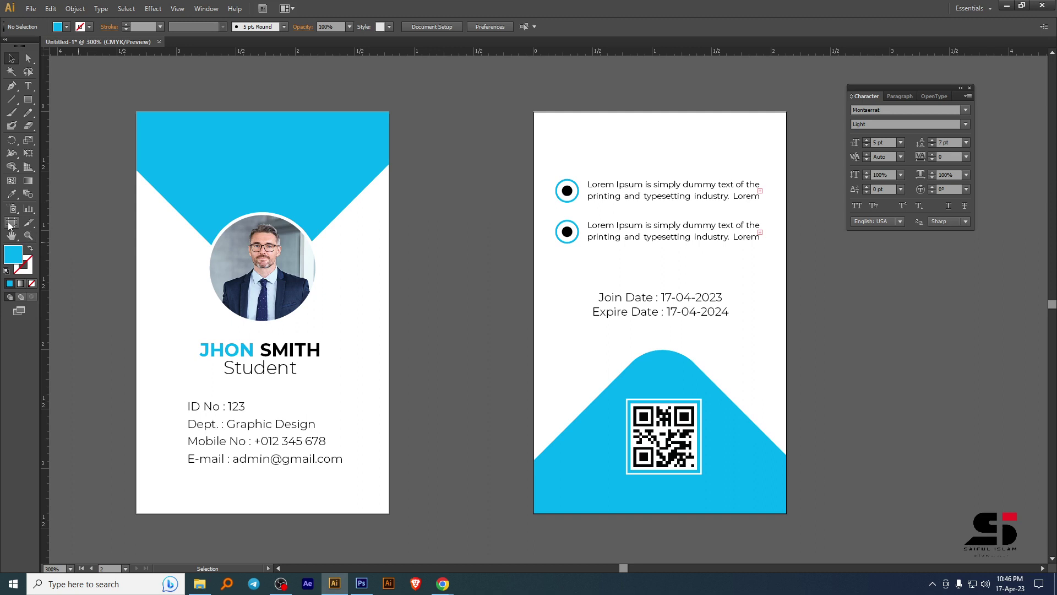
click(164, 255)
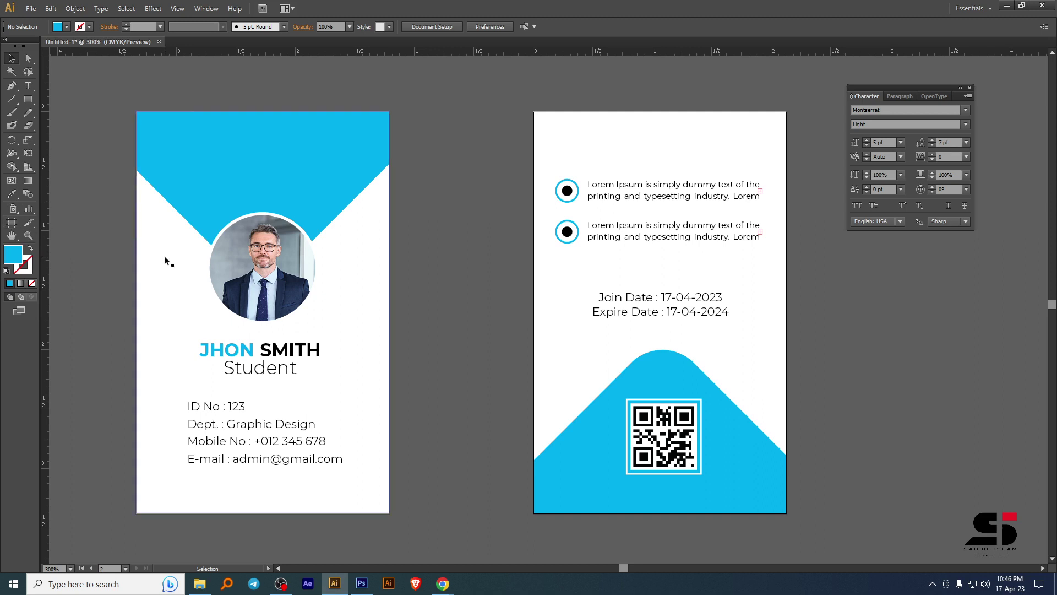
click(11, 224)
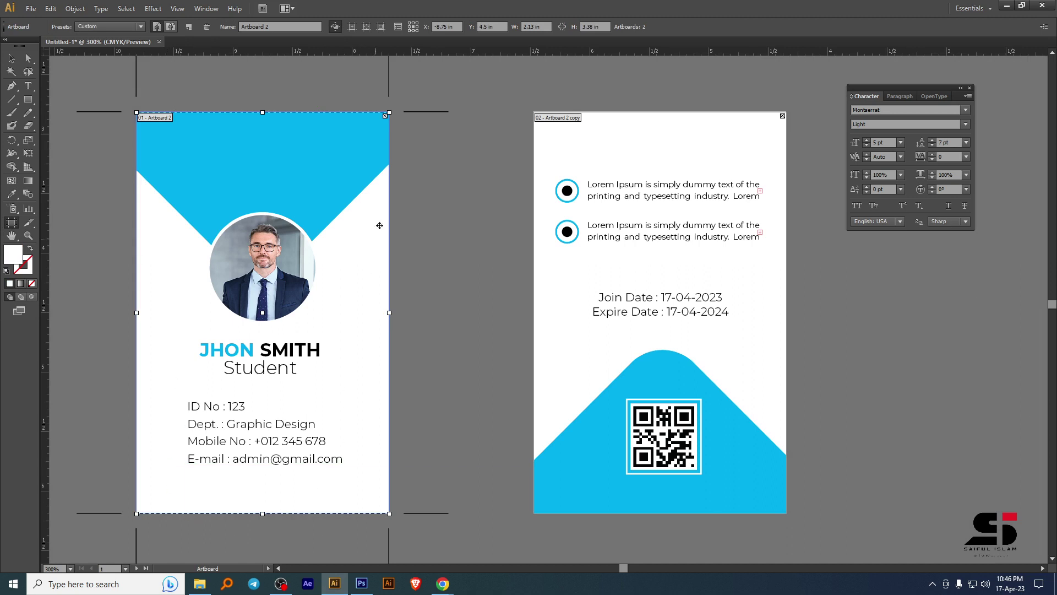
click(31, 9)
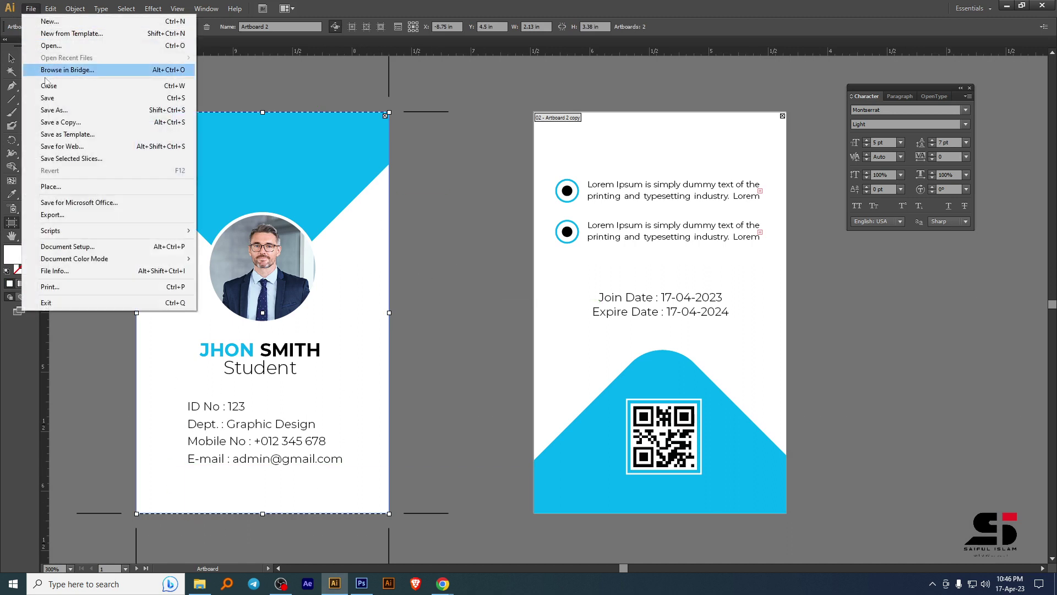
click(69, 146)
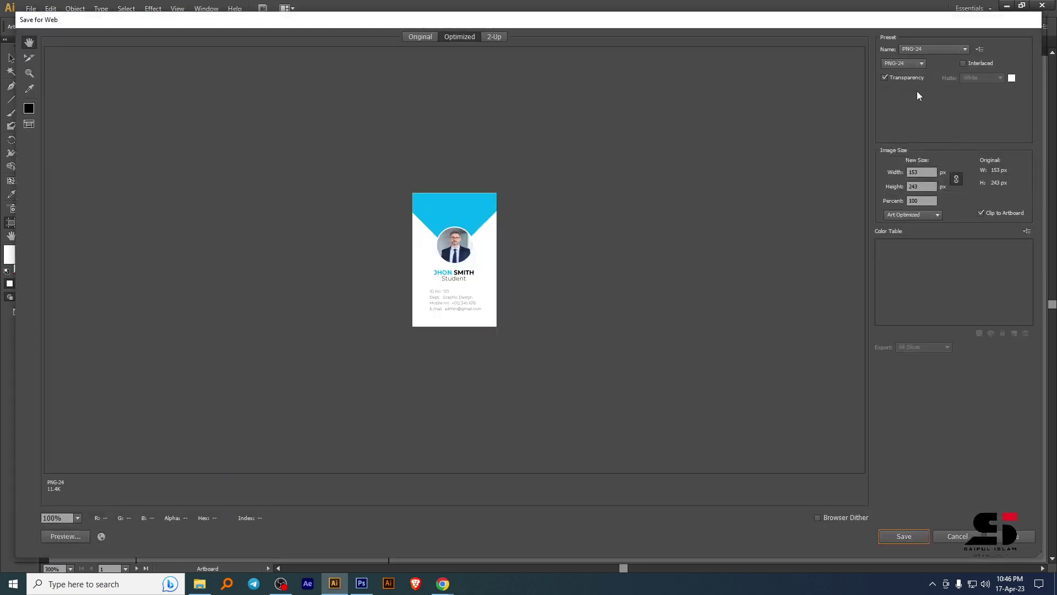
Set the front card's export to JPEG with a width of 1000 px and check the preview.
click(922, 64)
click(907, 88)
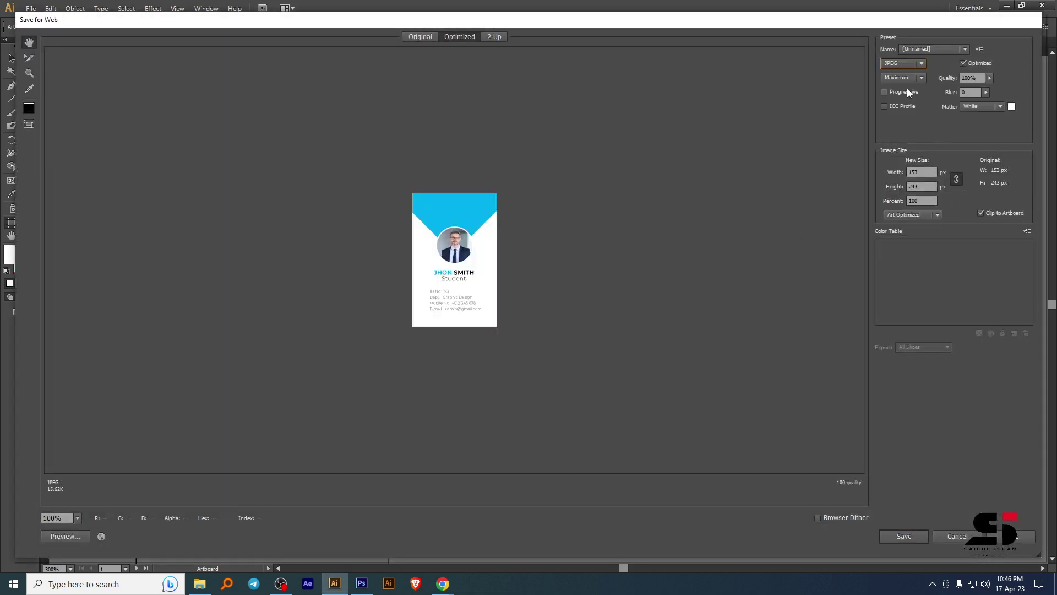
click(928, 171)
text(1000)
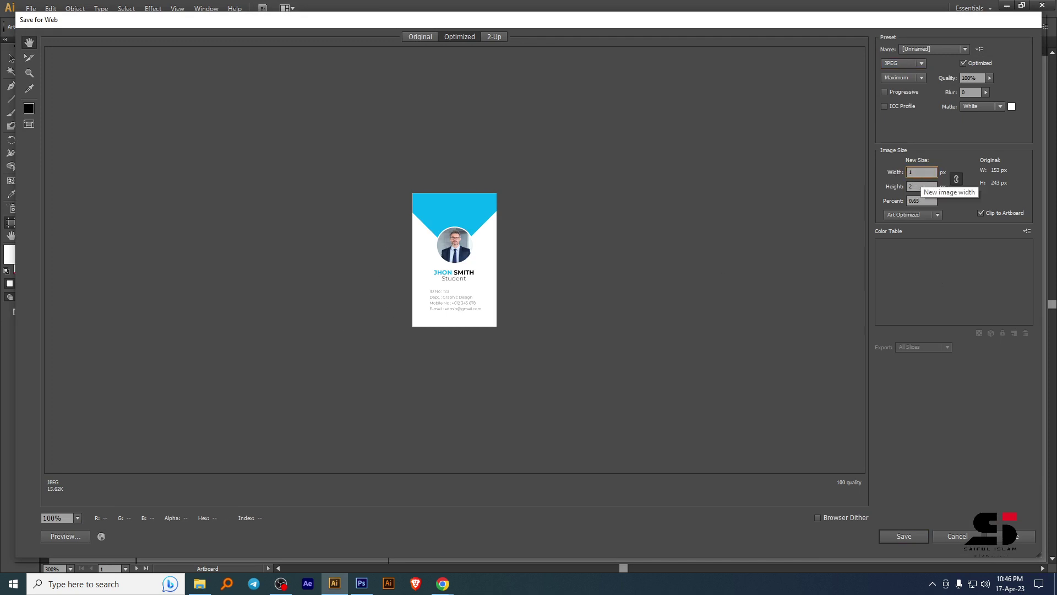
click(957, 179)
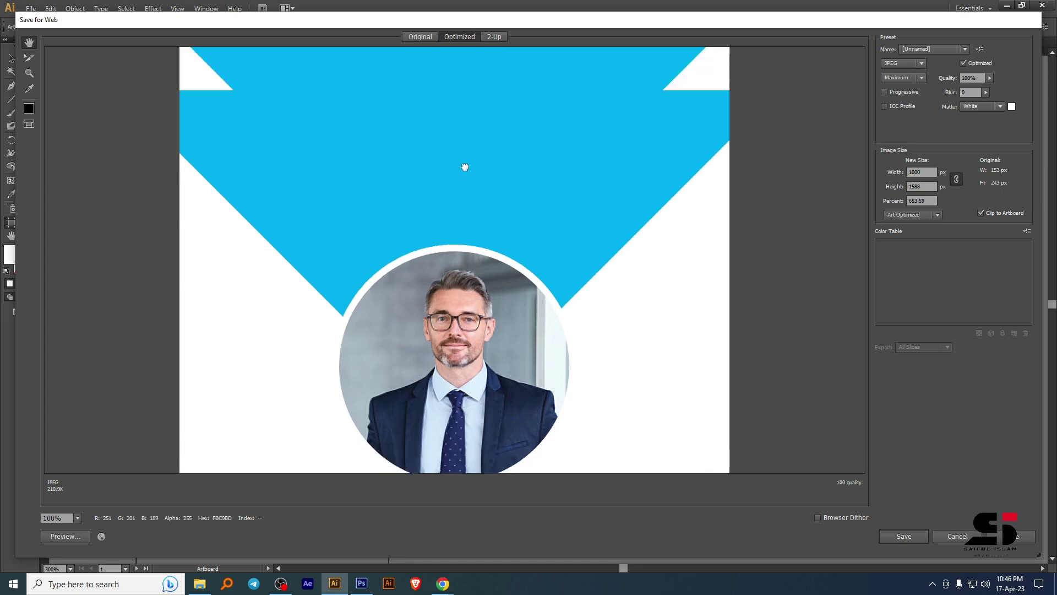
scroll(465, 171, down, 10)
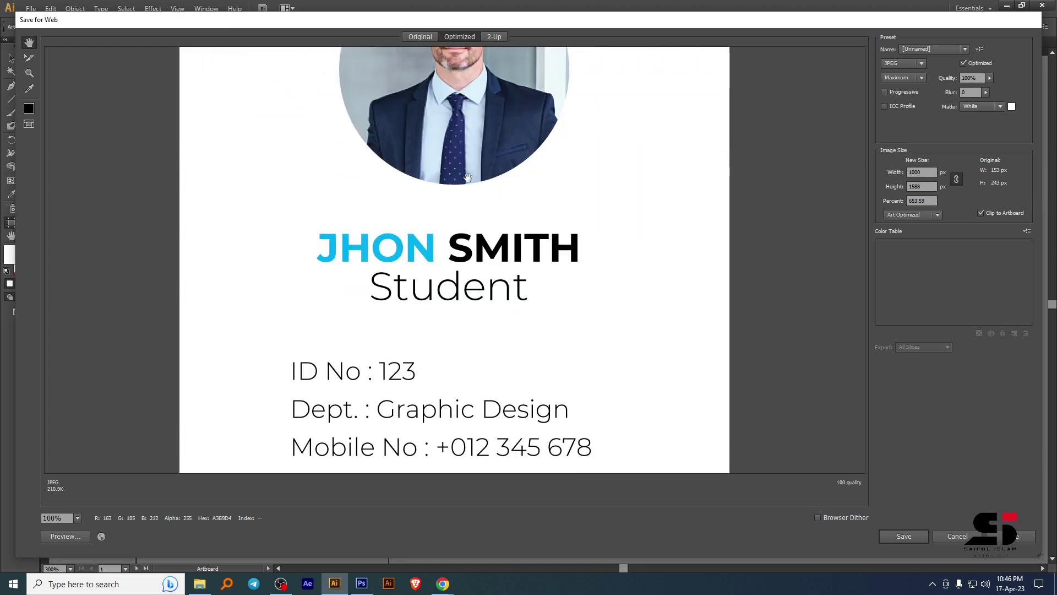
Save the exported front card to the Desktop as 001.
click(903, 536)
click(61, 122)
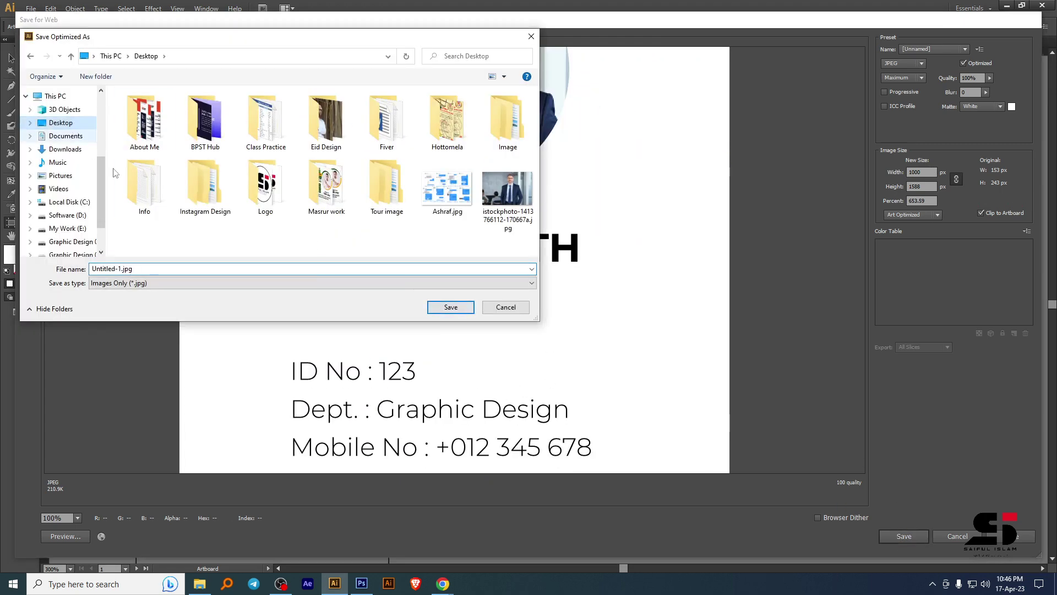
double_click(172, 268)
text(ID)
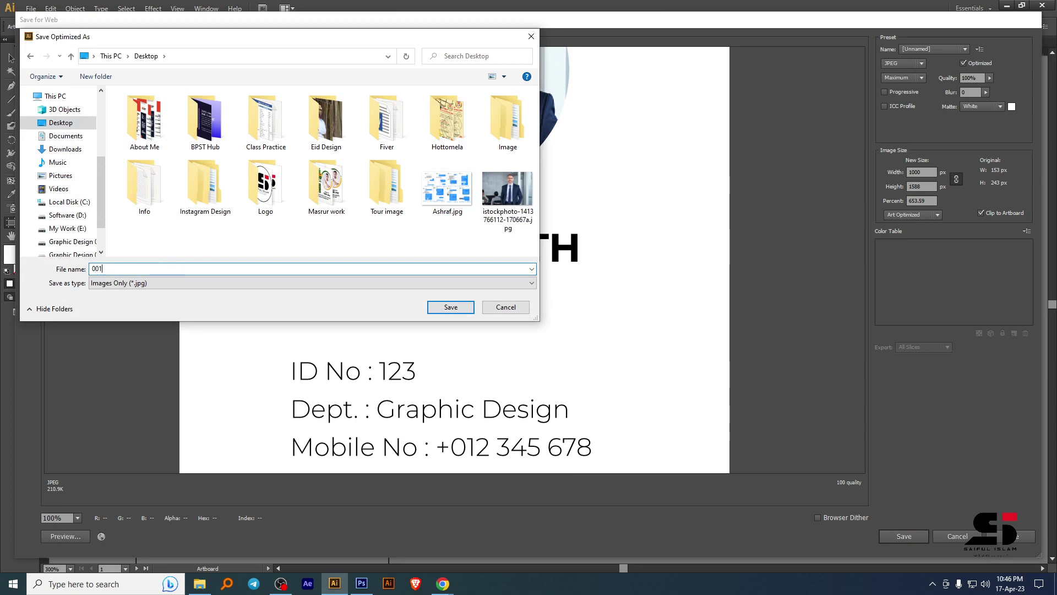
key(Return)
Make the back card's artboard active and set its Save for Web export to a width of 1000 px.
click(603, 160)
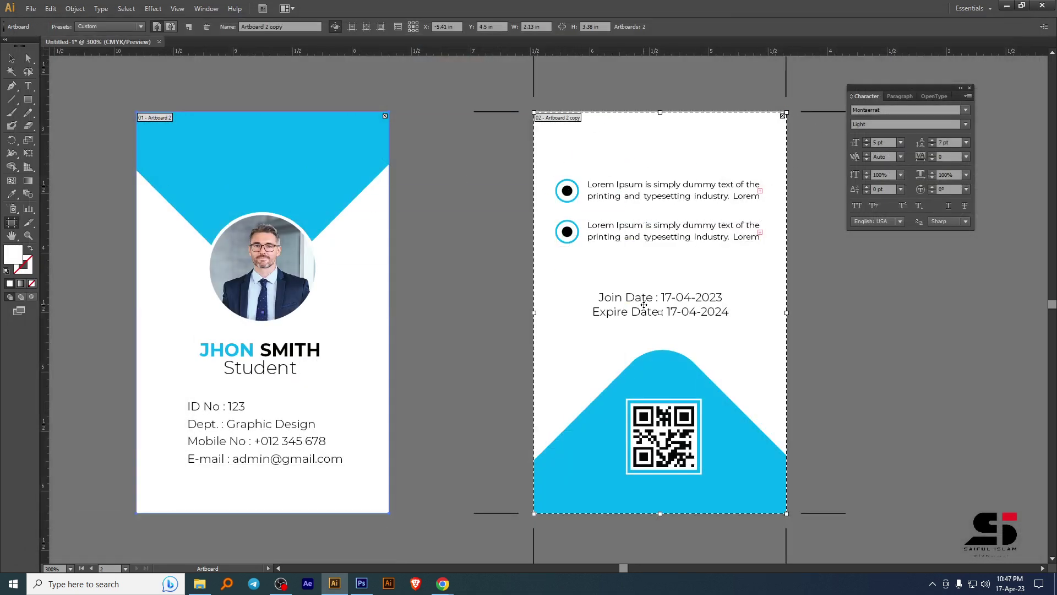
click(31, 9)
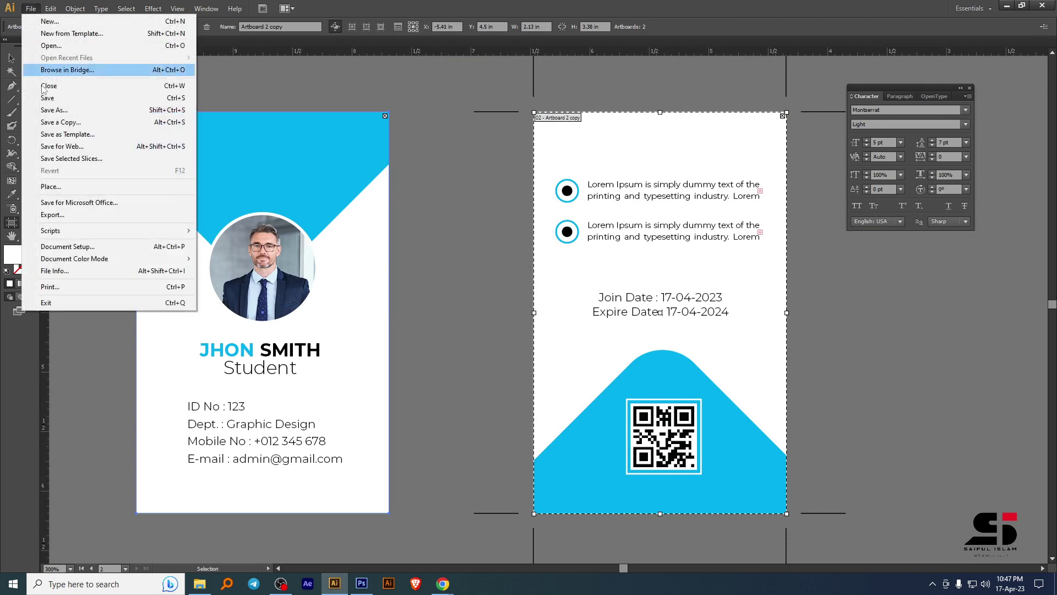
click(82, 148)
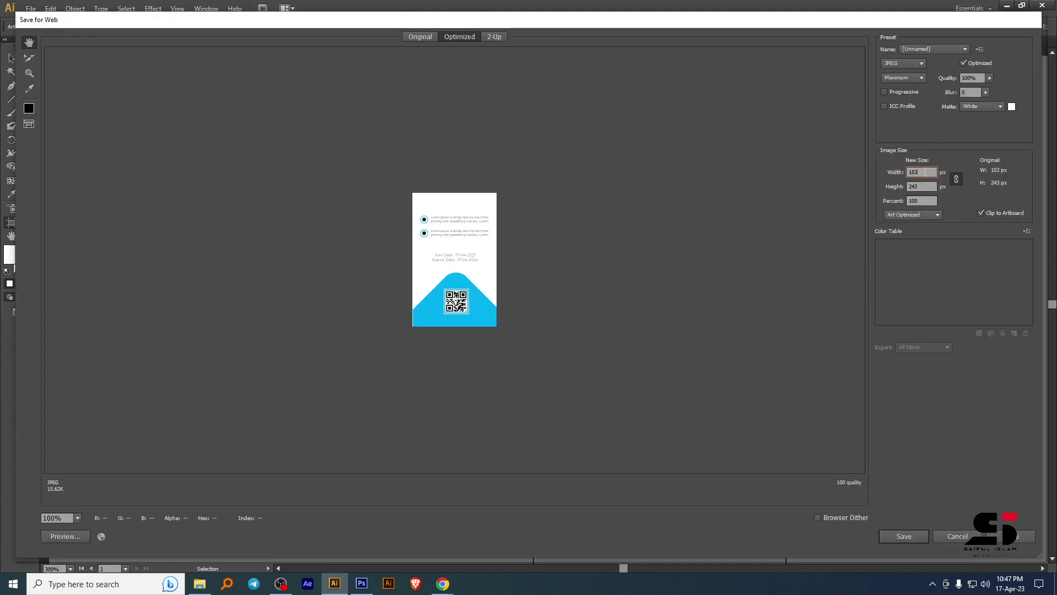
text(10)
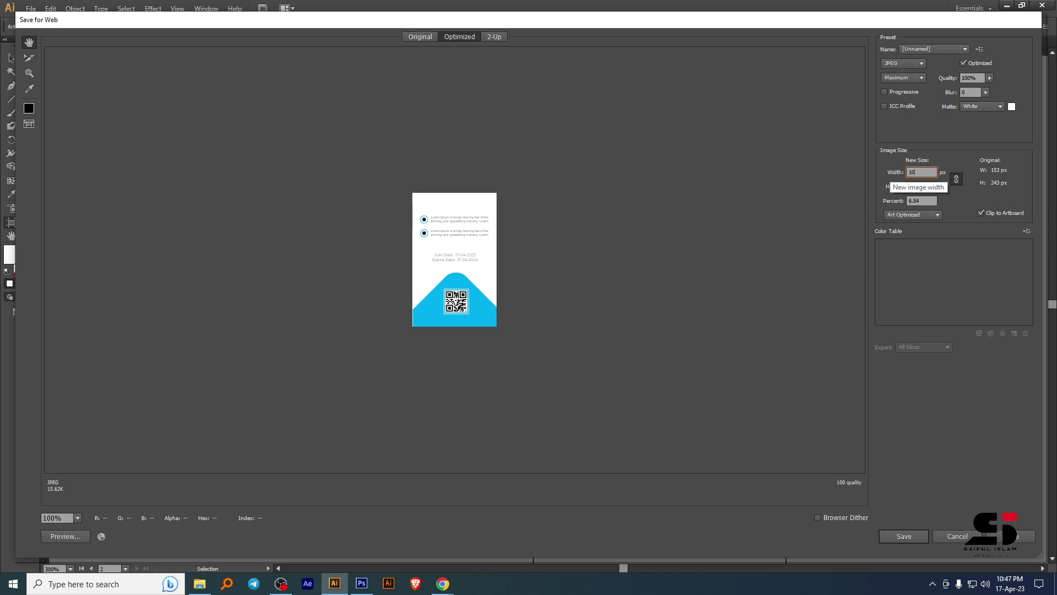
text(00)
click(902, 328)
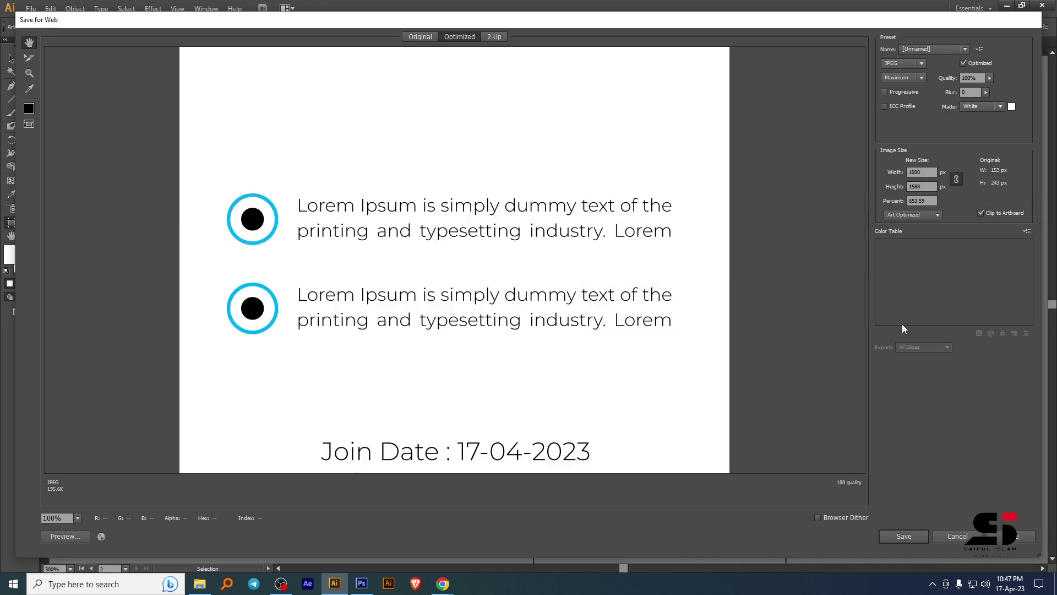
Save the exported back card to the Desktop as 002.
click(904, 536)
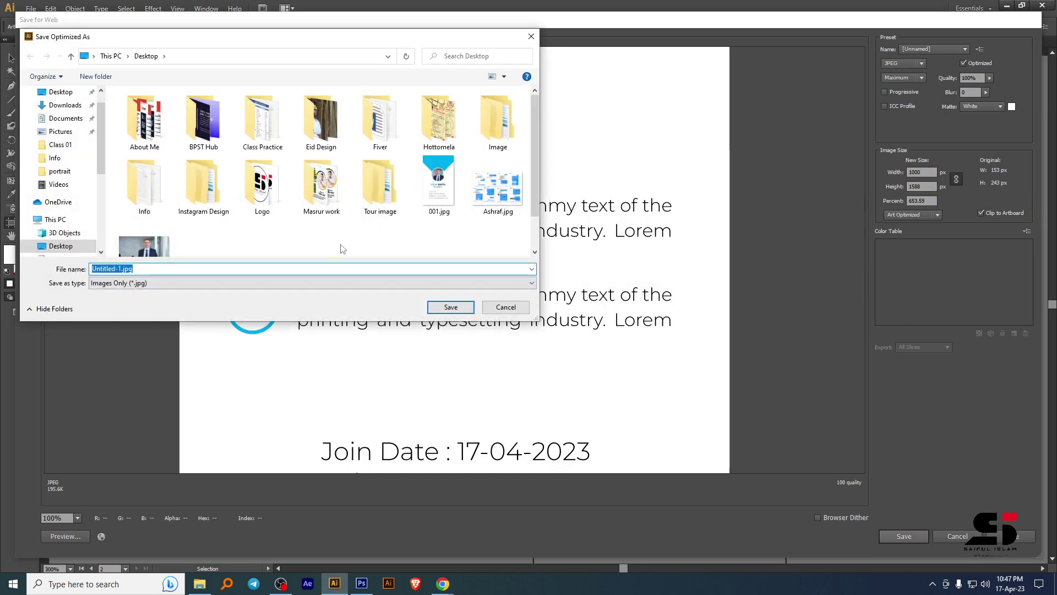
text(002)
key(Return)
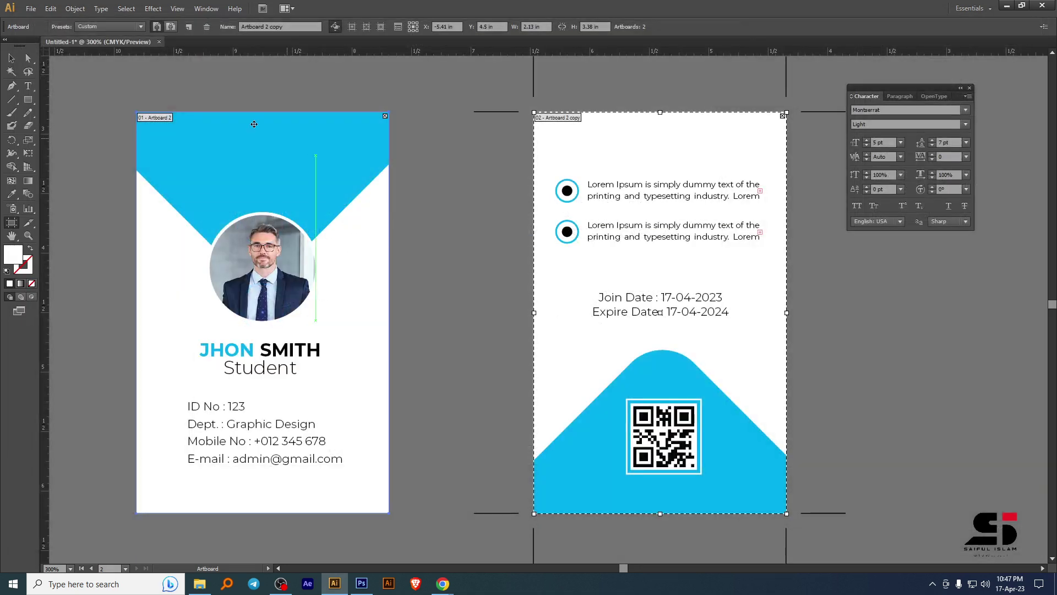
key(v)
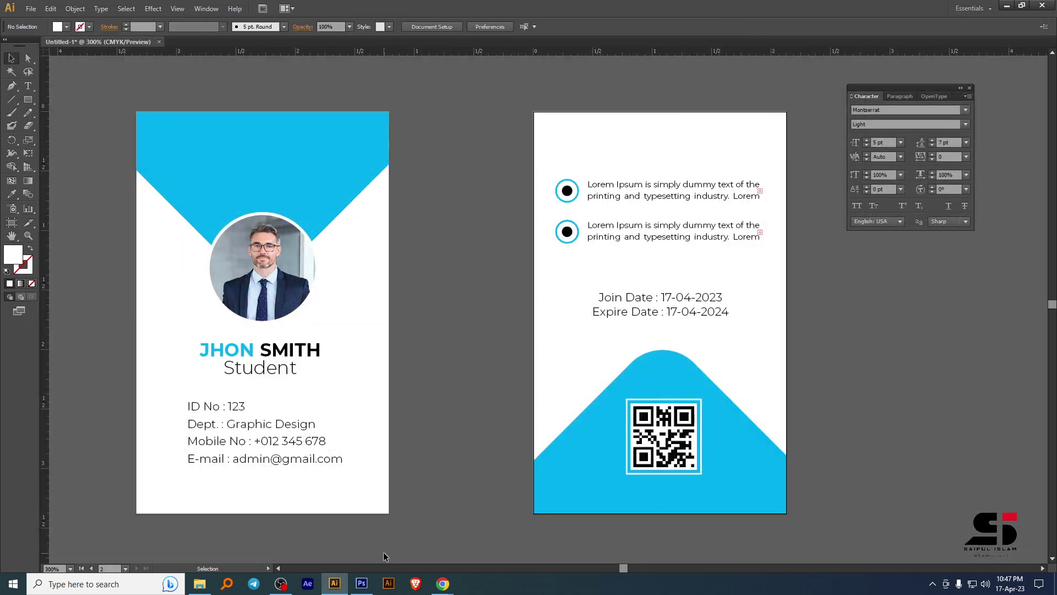
Switch to Photoshop and place 001.jpg from the Desktop into the open design smart object.
click(361, 583)
click(31, 7)
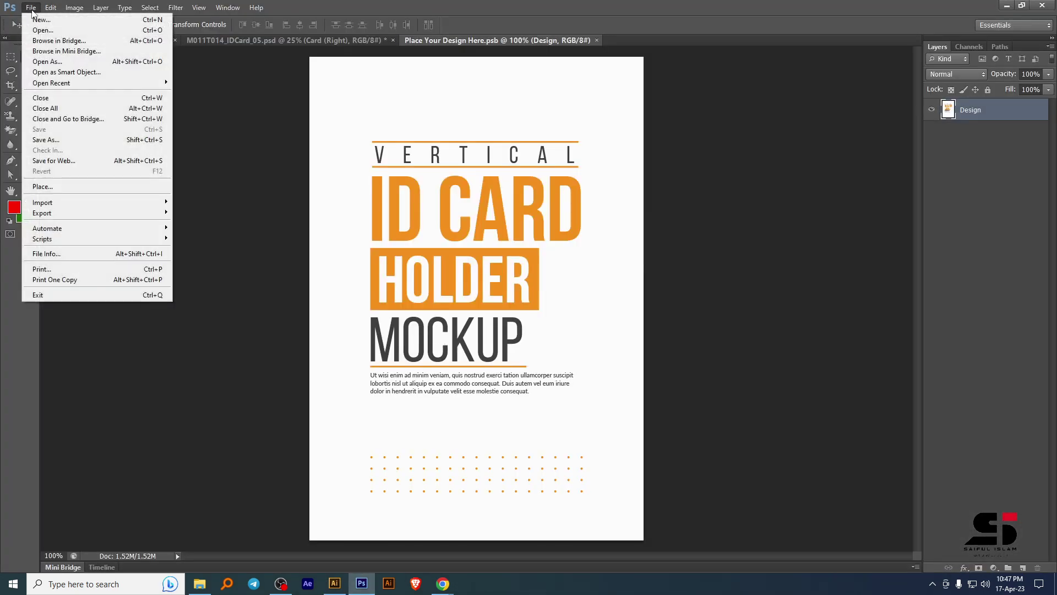
click(55, 188)
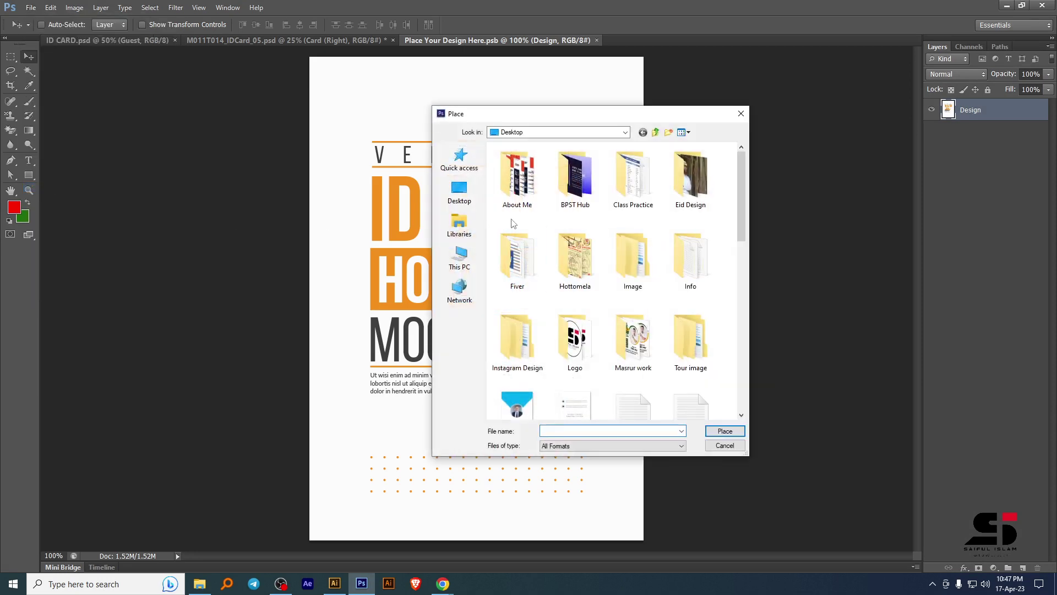
click(629, 310)
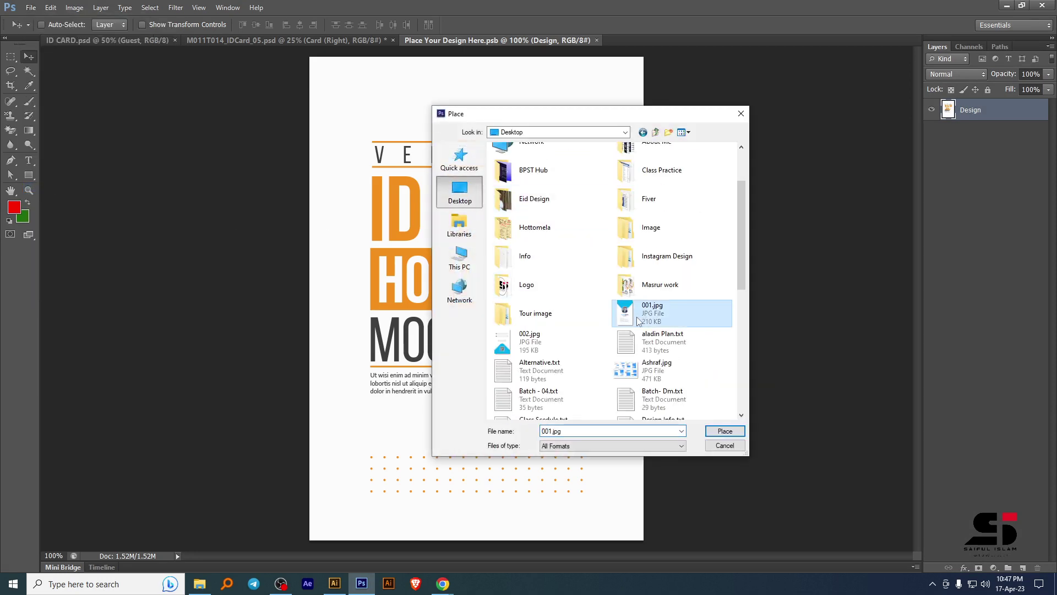
click(728, 432)
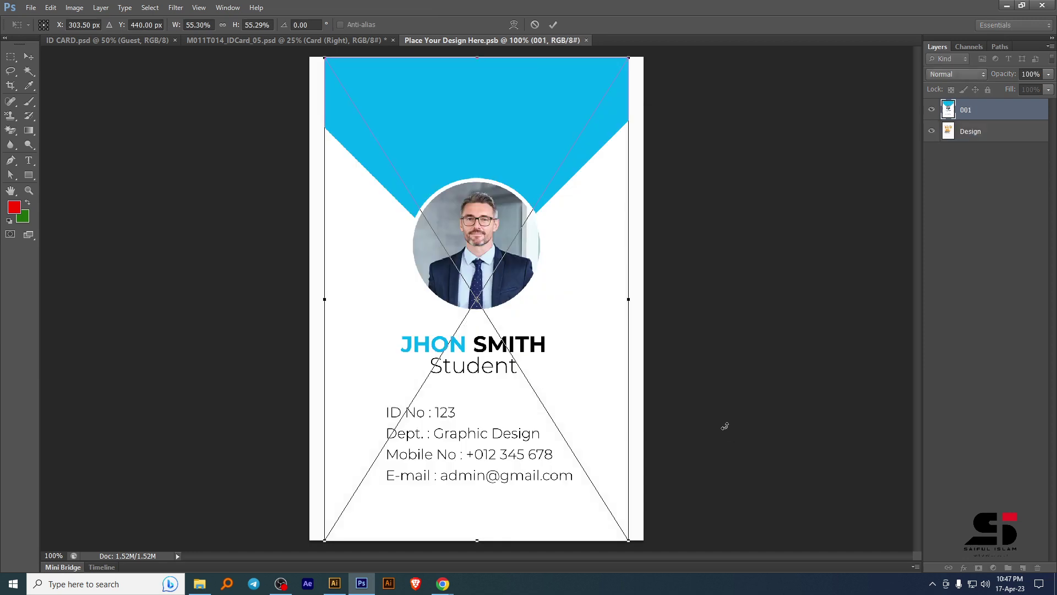
Enlarge the placed front card from its centre to fill the canvas width, commit it, then save and close the smart object.
scroll(688, 379, down, 2)
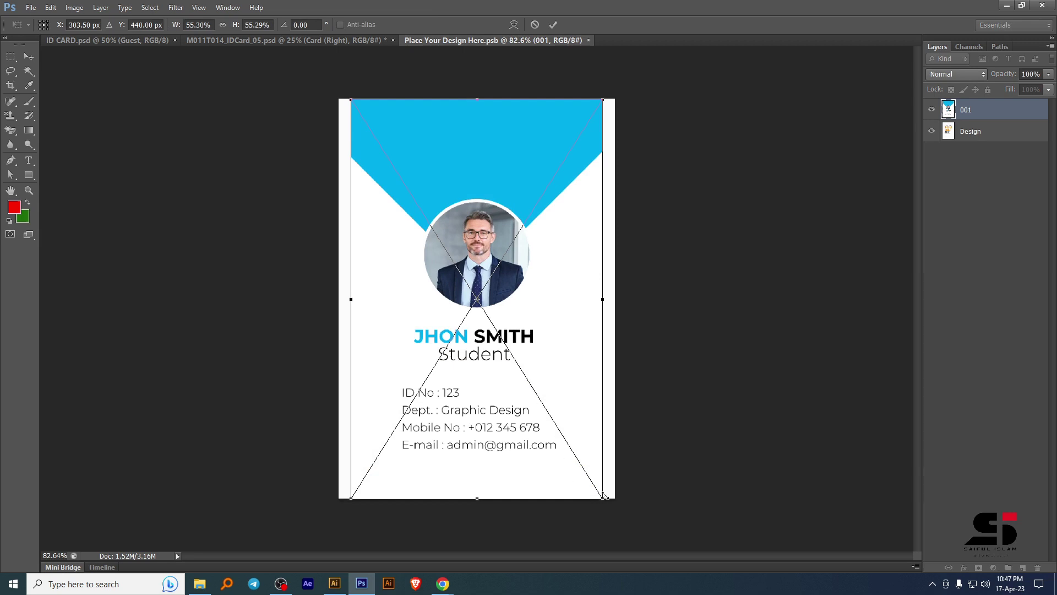
drag(601, 498, 615, 517)
key(Return)
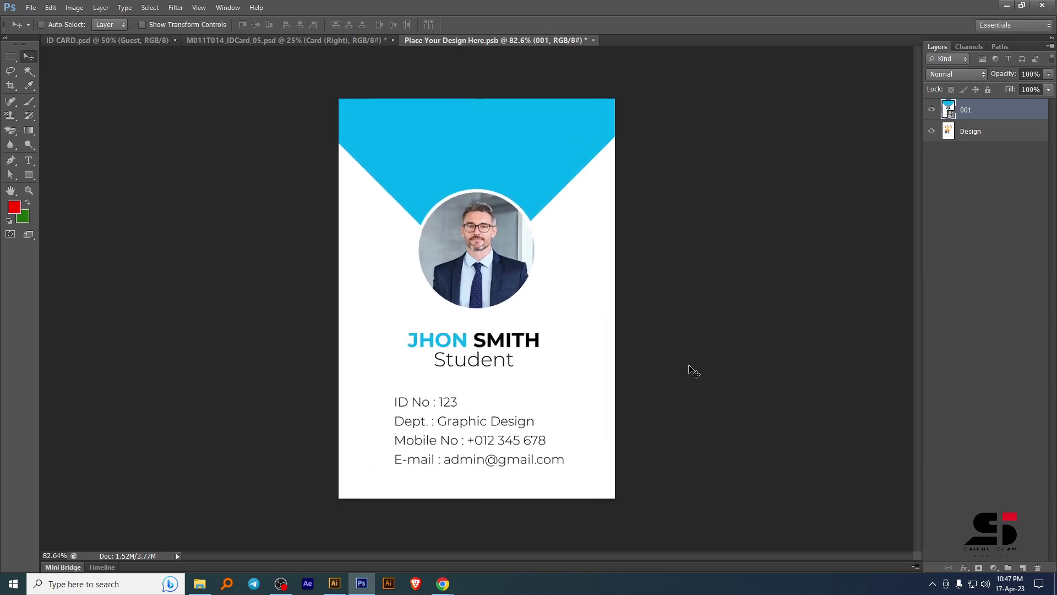
key(ctrl+s)
click(588, 40)
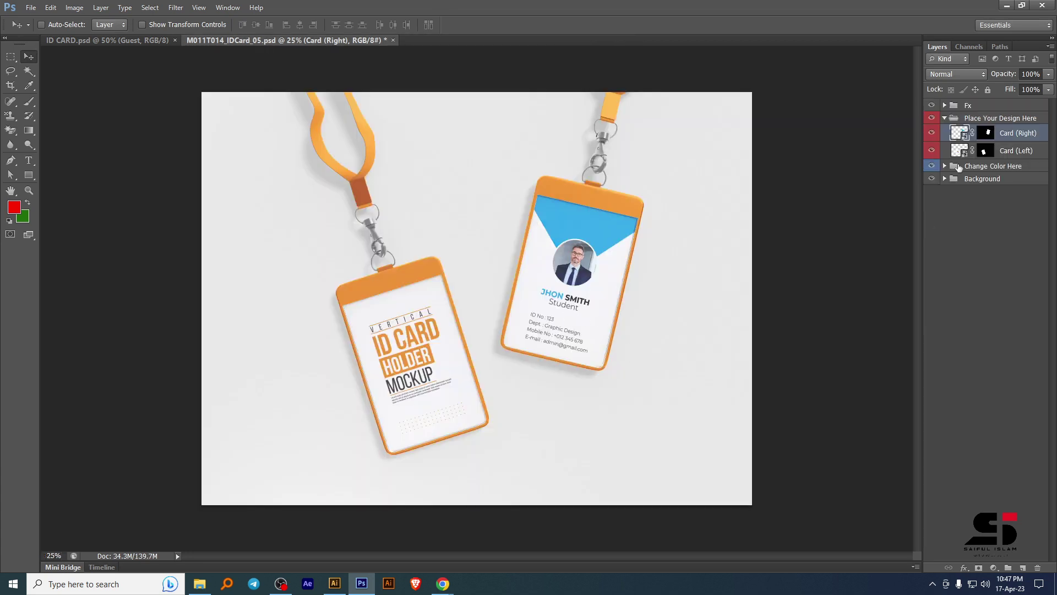
Open the Card (Left) smart object's contents and place 002.jpg from the Desktop into it.
double_click(965, 158)
click(534, 230)
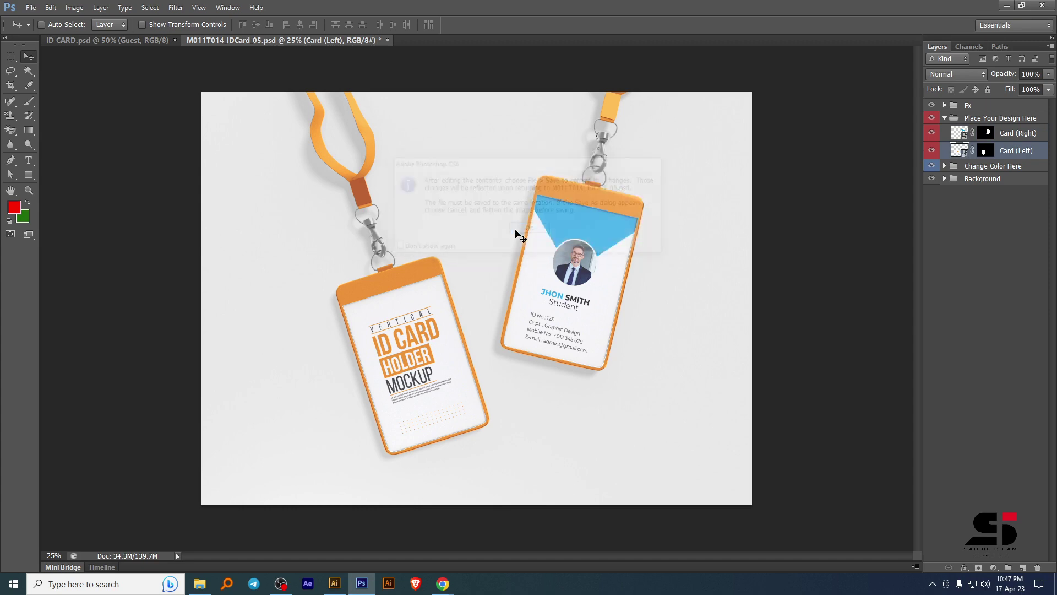
click(31, 8)
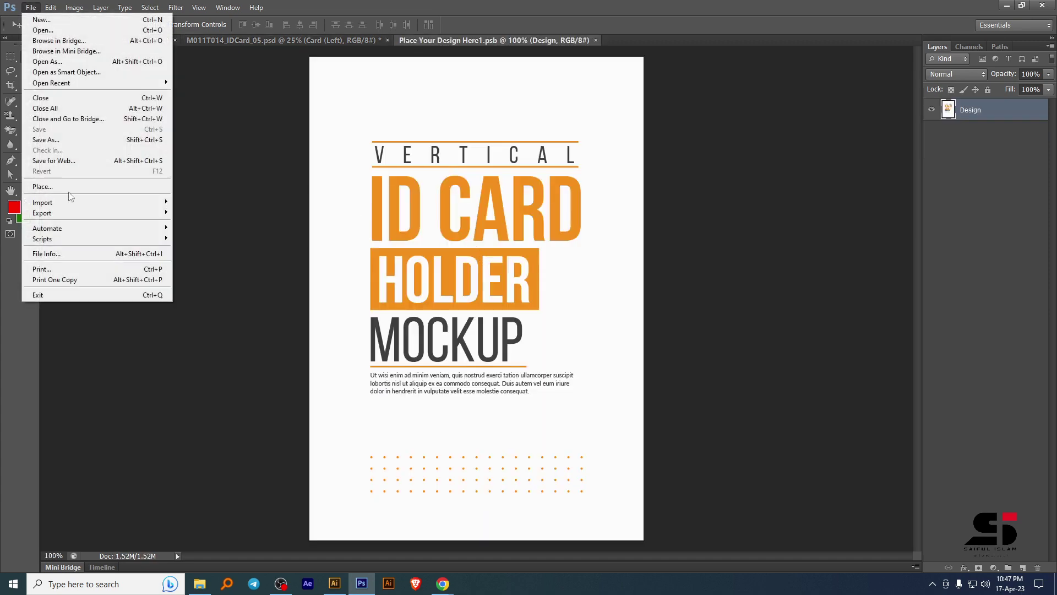
click(63, 188)
scroll(614, 284, down, 5)
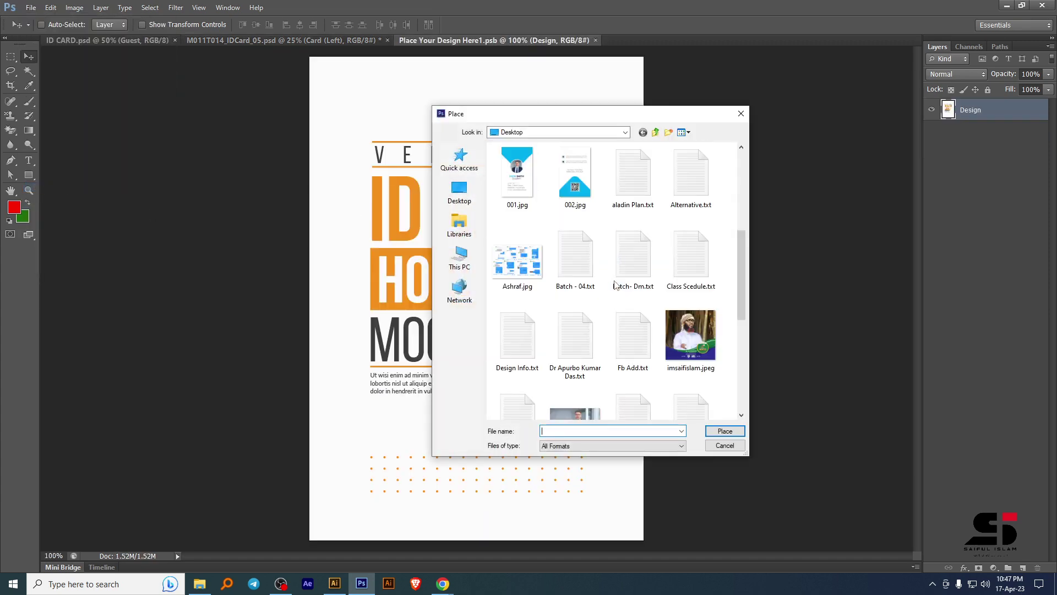
click(575, 174)
click(724, 431)
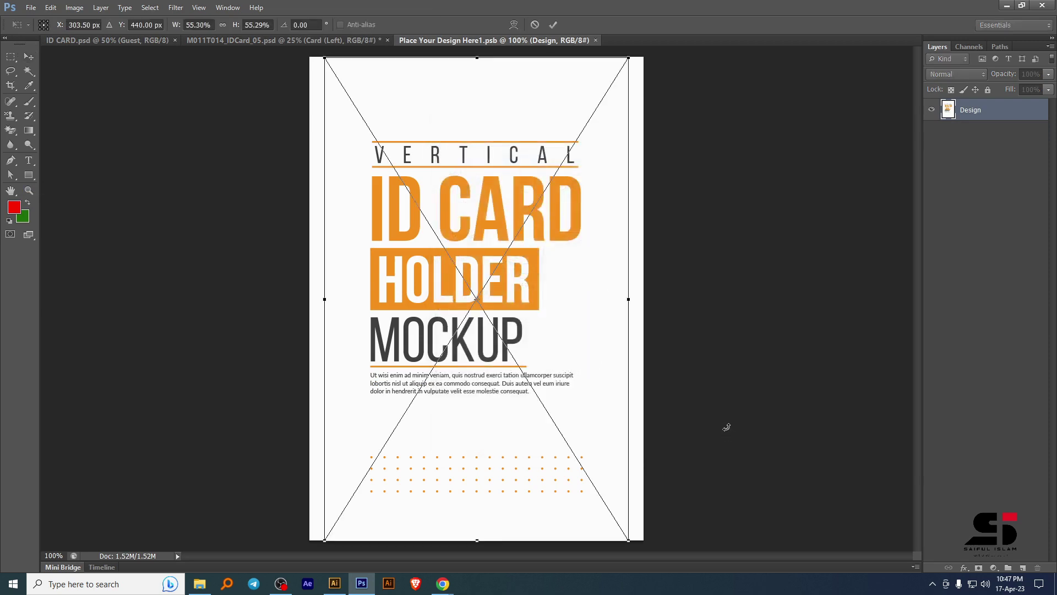
Scale the placed back card to about 61.4% to fill the canvas width, then save and close the smart object.
drag(603, 501, 618, 520)
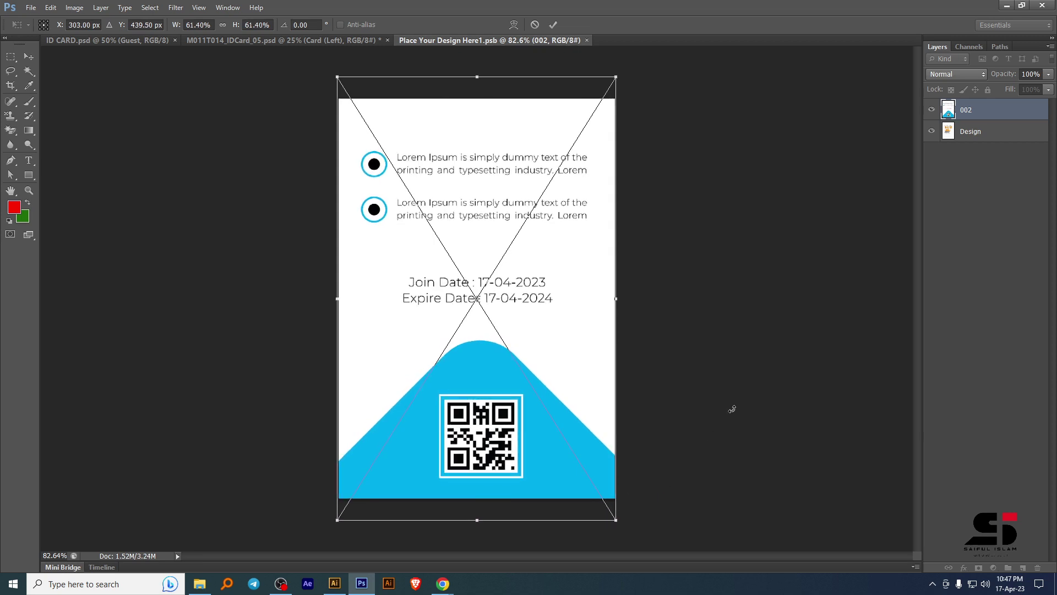
key(Return)
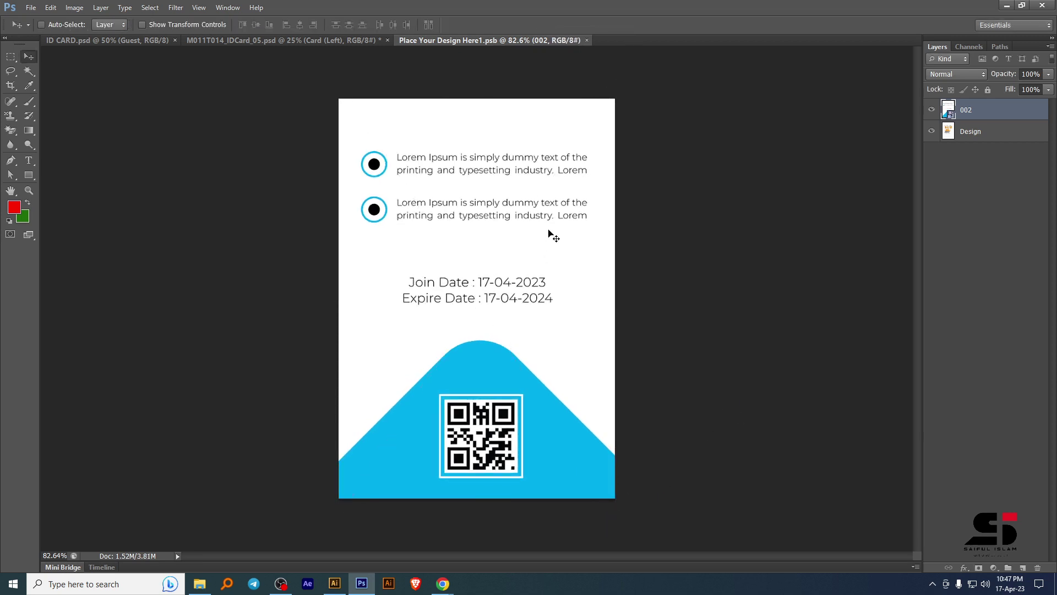
click(587, 41)
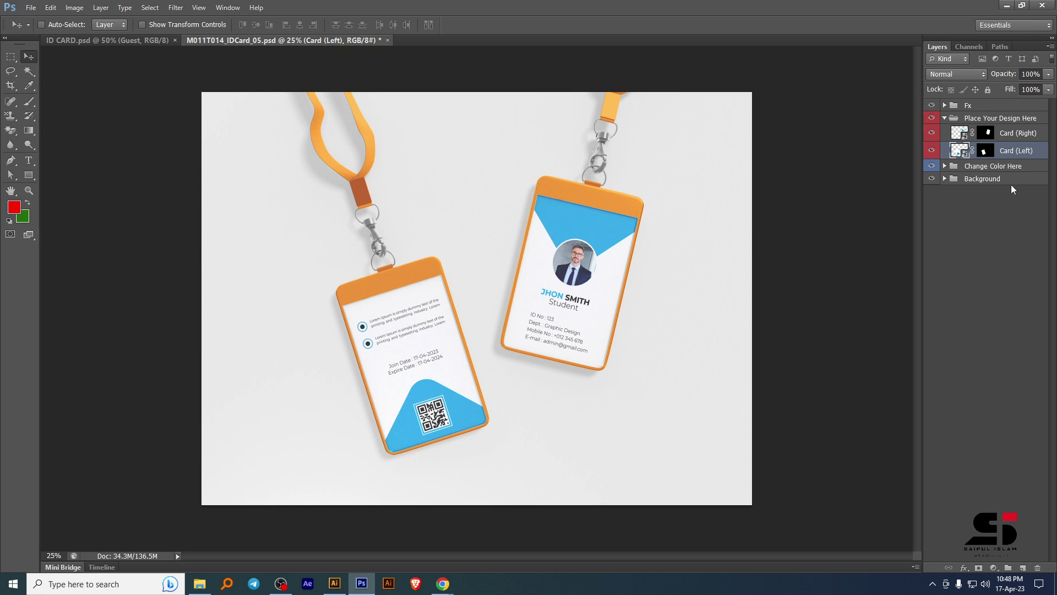
Recolour the right card's Ribbon fill layer to light blue 39aeee, sampled from the front card's header.
click(945, 167)
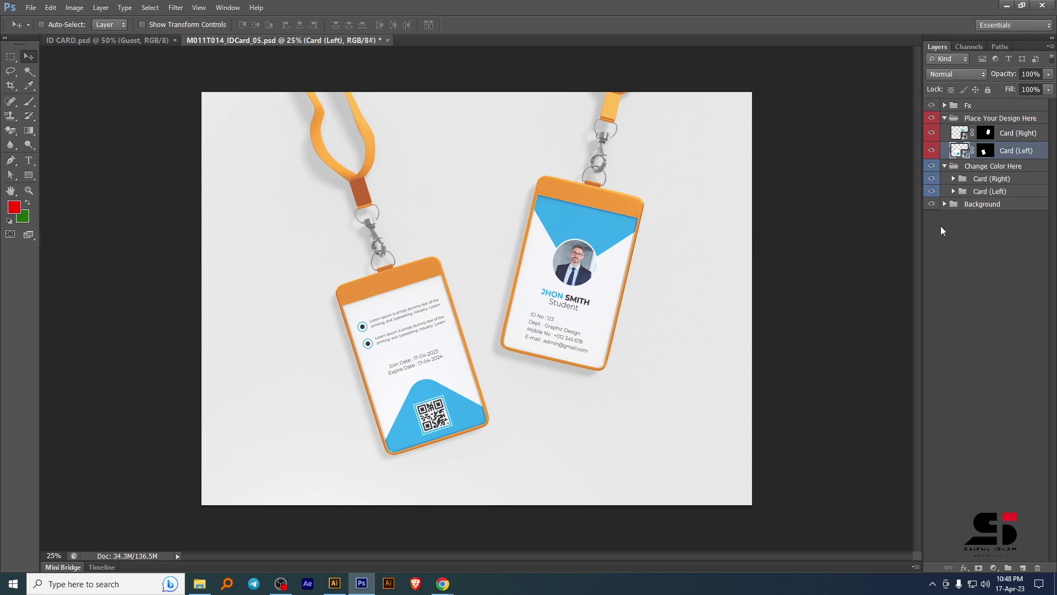
click(953, 178)
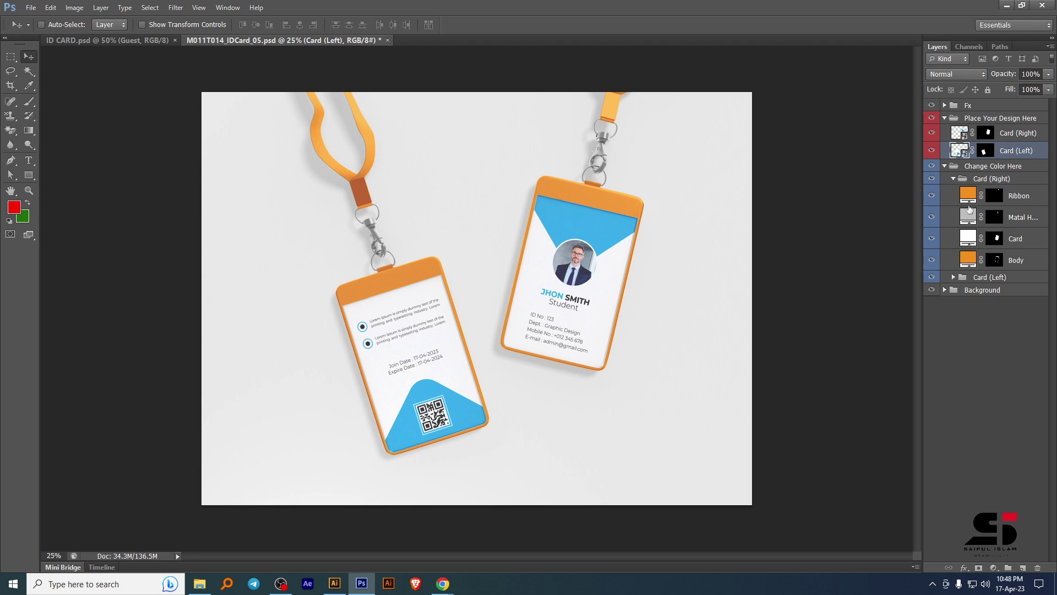
double_click(969, 196)
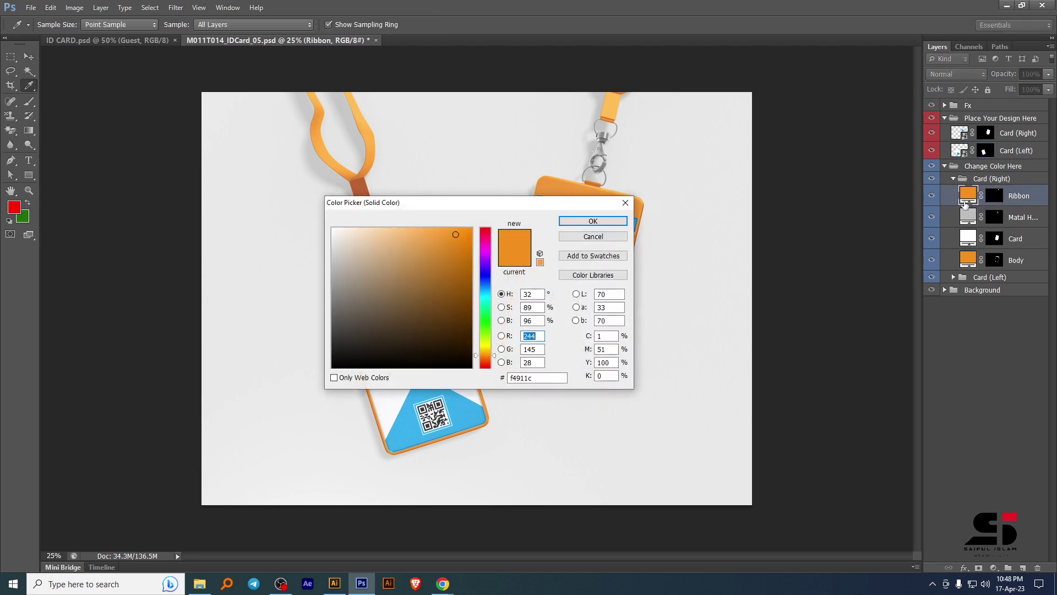
drag(790, 247, 857, 247)
click(601, 229)
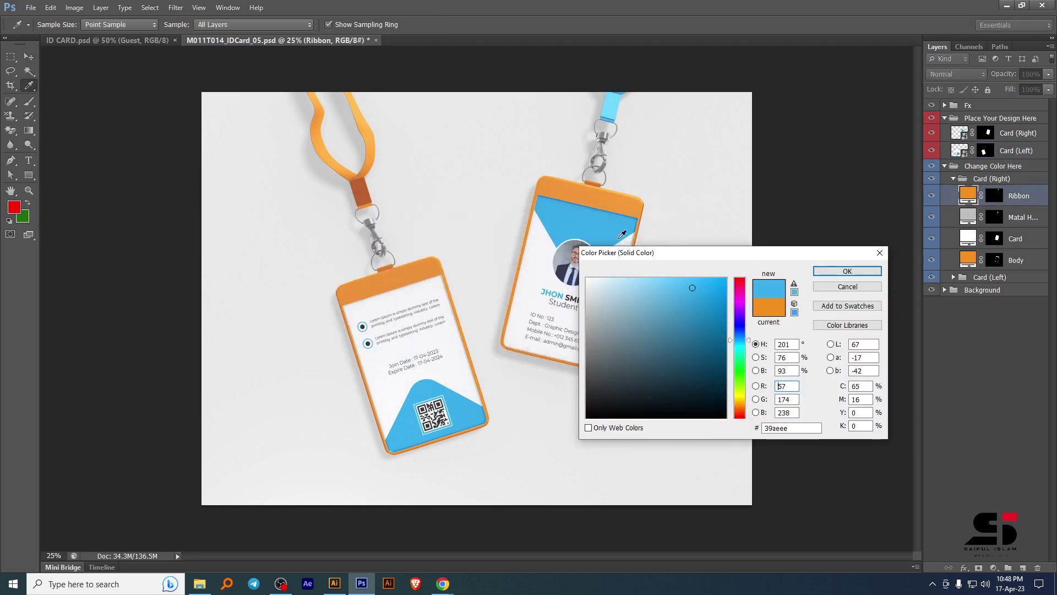
click(851, 265)
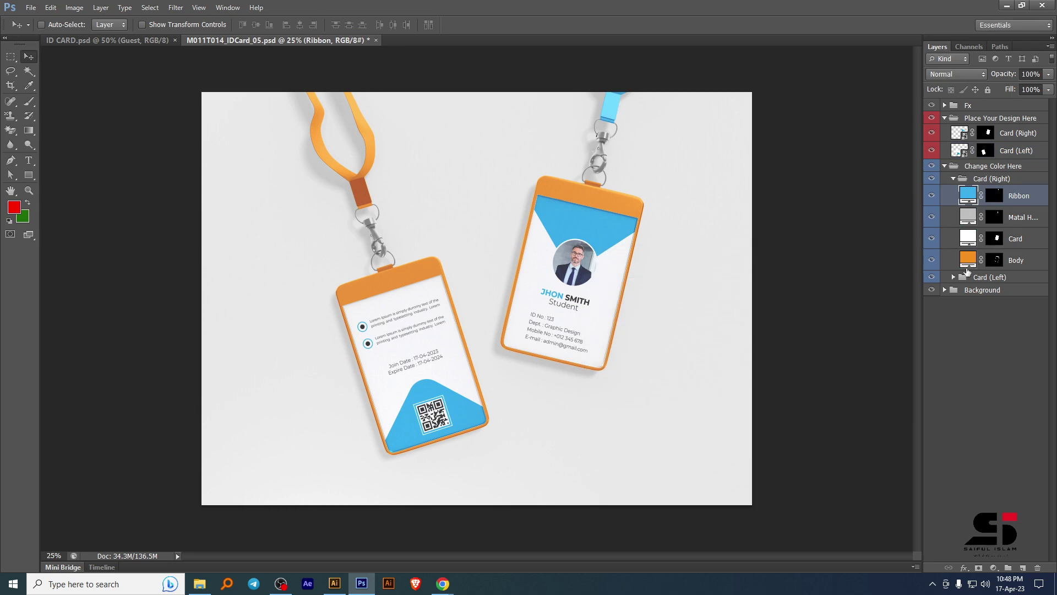
Recolour the right card's Body fill layer with the light blue of the front card's header.
double_click(968, 269)
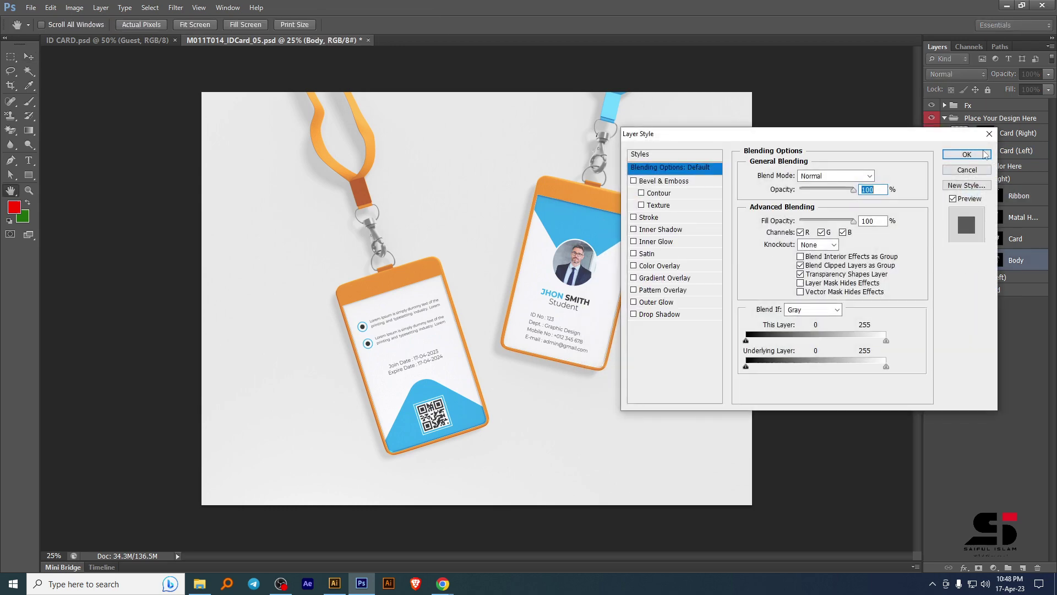
click(986, 154)
double_click(968, 258)
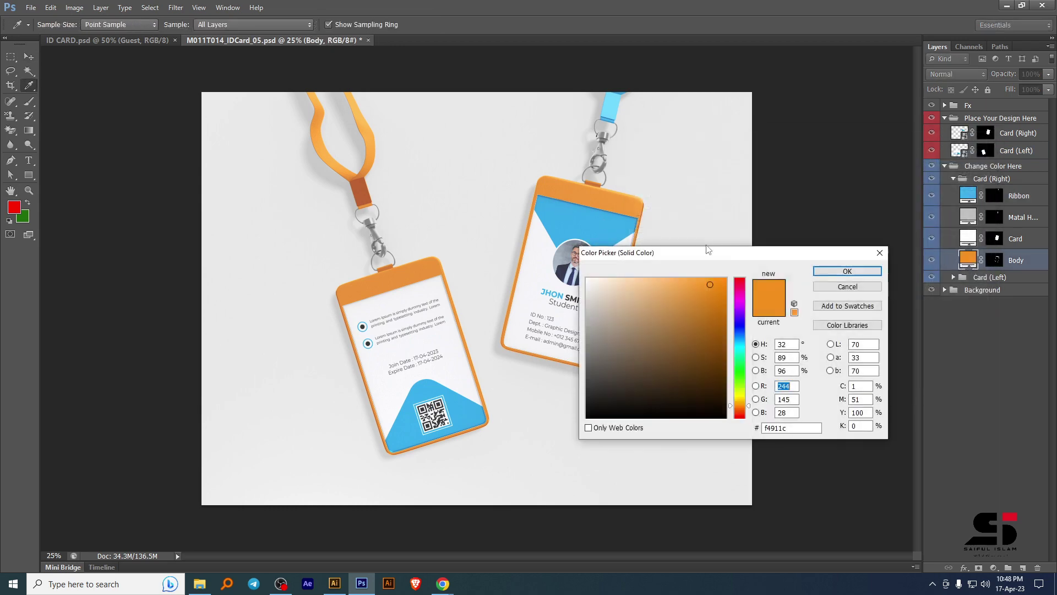
click(691, 288)
click(852, 269)
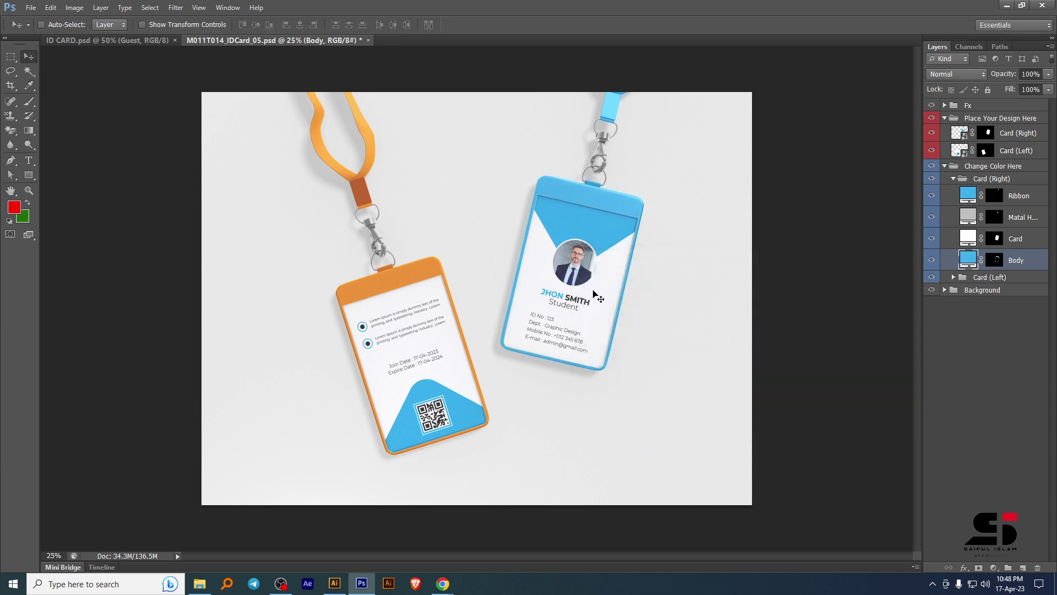
Recolour the Ribbon fill layer in the Card (Left) colour group with the same light blue.
click(954, 179)
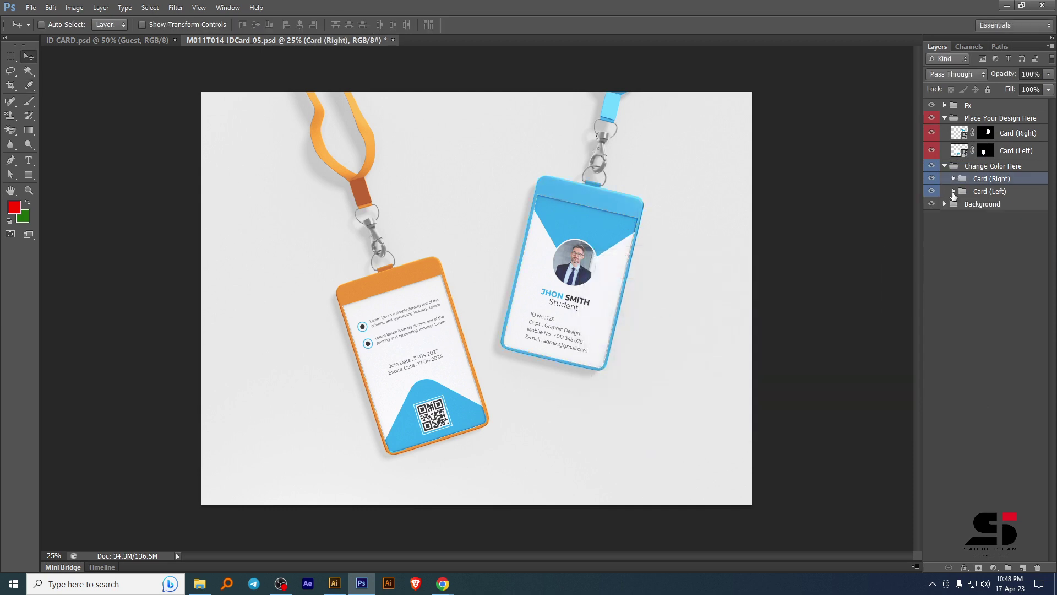
click(953, 191)
click(969, 215)
double_click(970, 217)
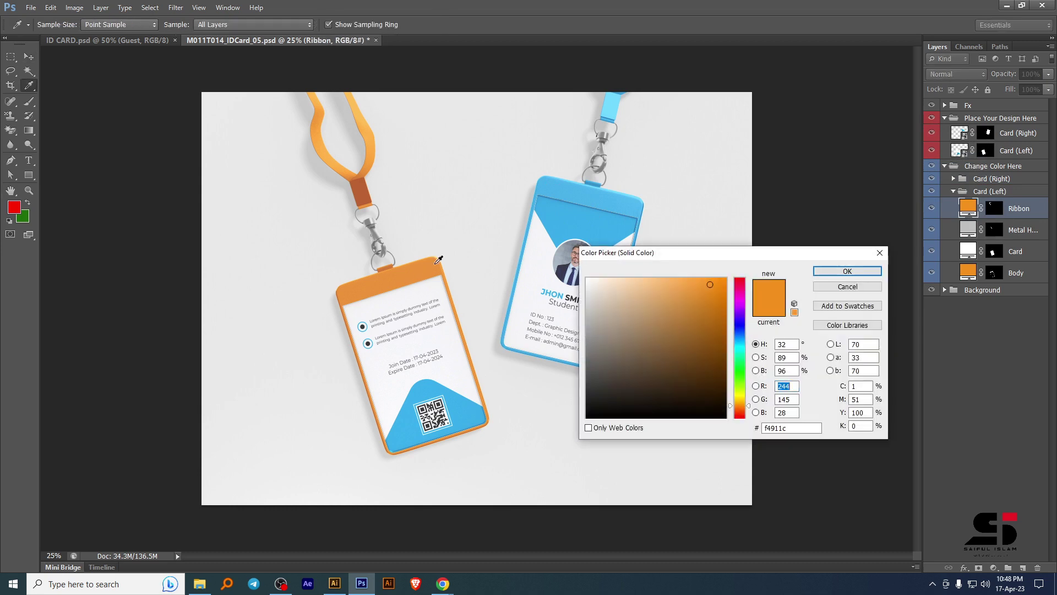
click(692, 288)
click(852, 269)
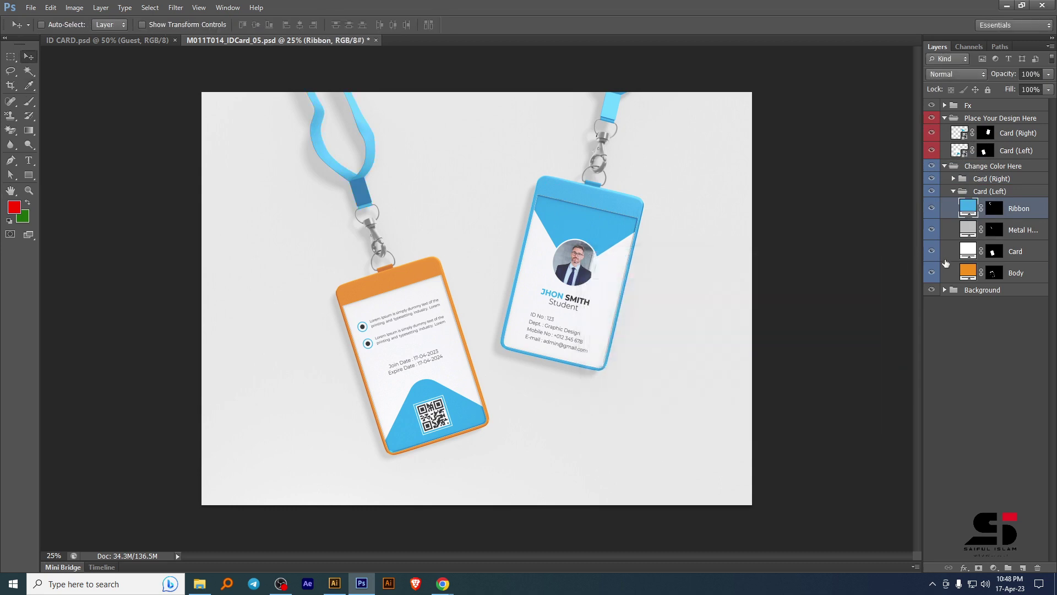
Recolour the left card's Body fill layer to light blue 3ab0eb, then collapse the colour groups.
double_click(971, 278)
click(692, 289)
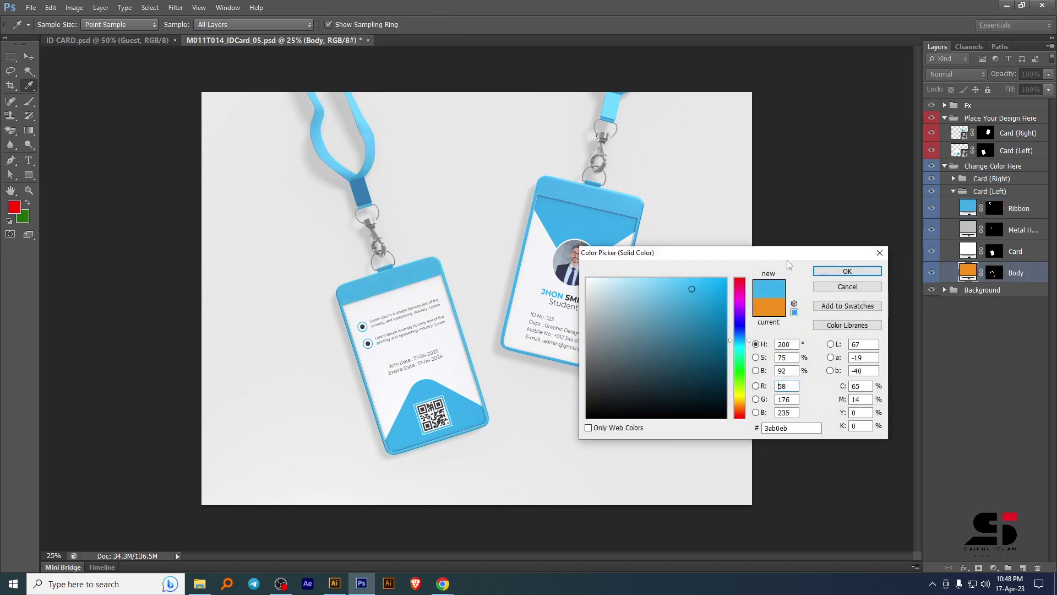
click(825, 272)
click(955, 192)
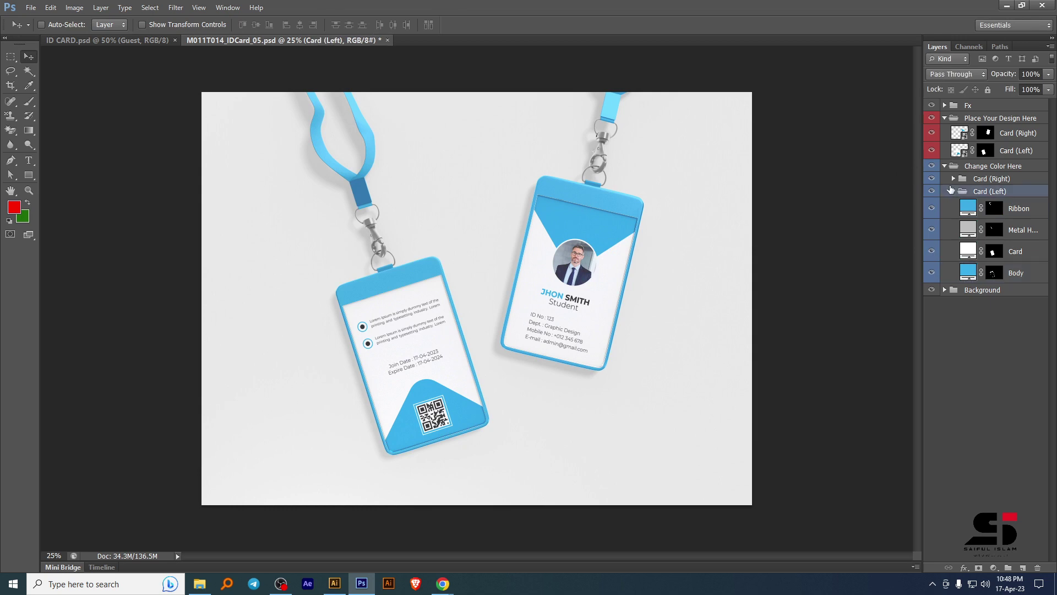
click(953, 191)
click(945, 166)
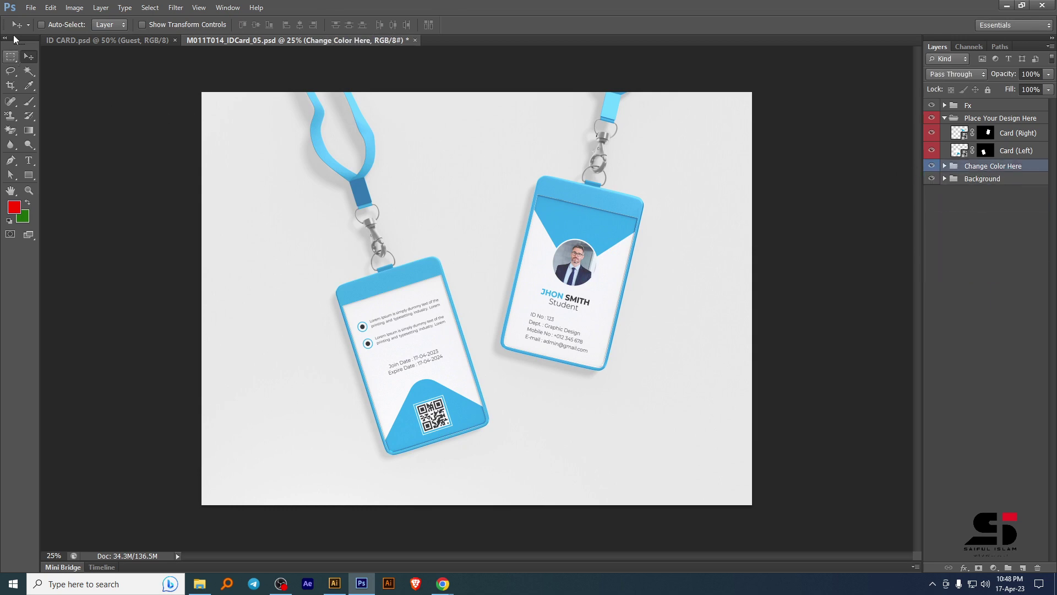
Export the mockup with Save for Web as a maximum-quality JPEG to the Desktop, named Mockup 01.
click(31, 8)
click(69, 160)
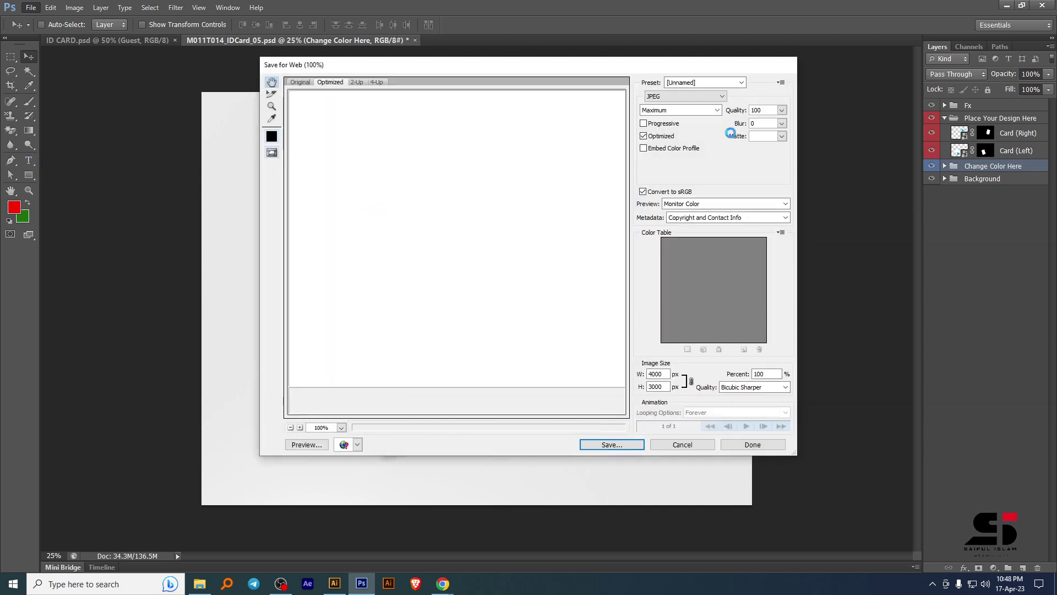
click(620, 446)
click(292, 157)
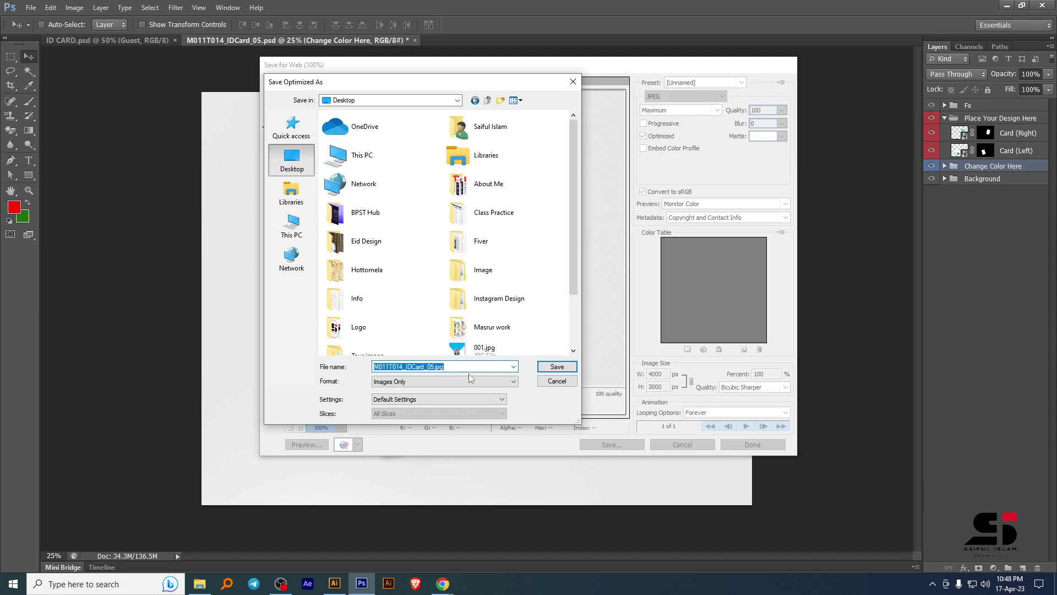
text(Mockup 0)
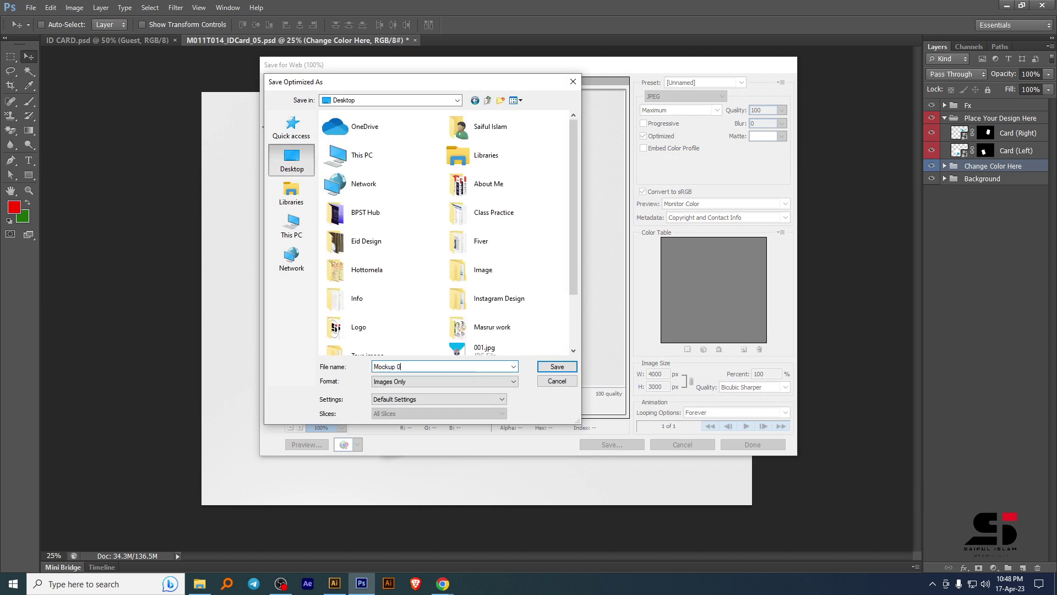
text(1)
key(Return)
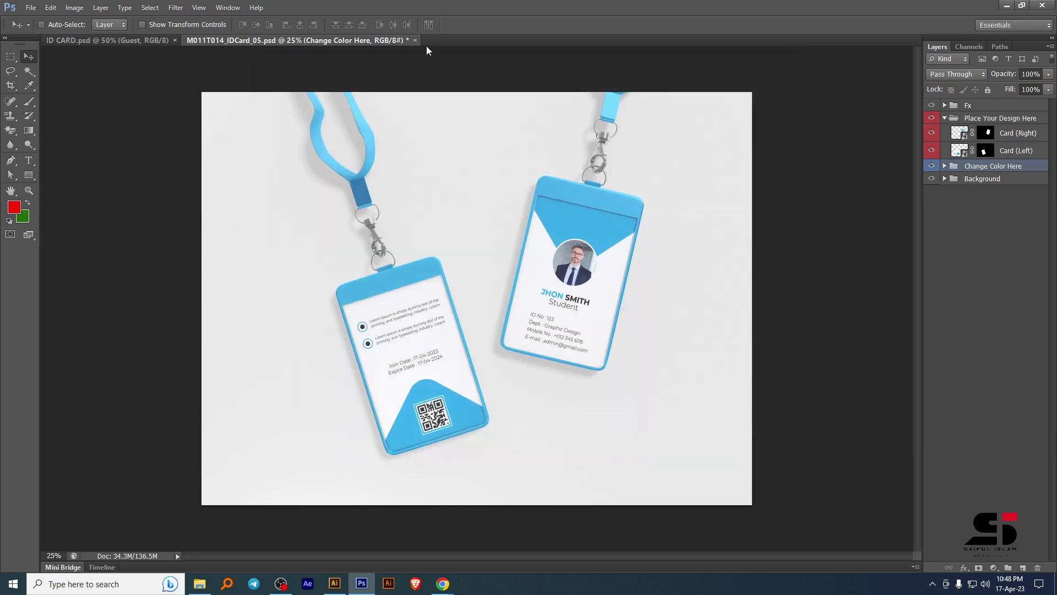
Close the M011T014_IDCard_05.psd mockup without saving its changes.
click(416, 41)
click(491, 208)
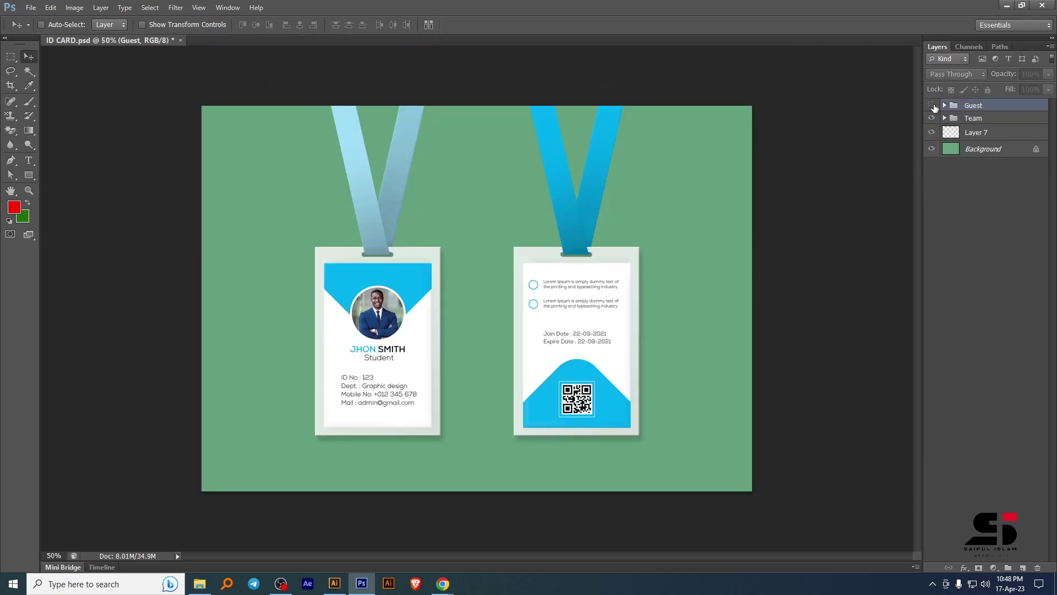
Toggle the visibility of the Team and Guest groups to check which card each one holds.
click(933, 118)
click(932, 118)
click(932, 105)
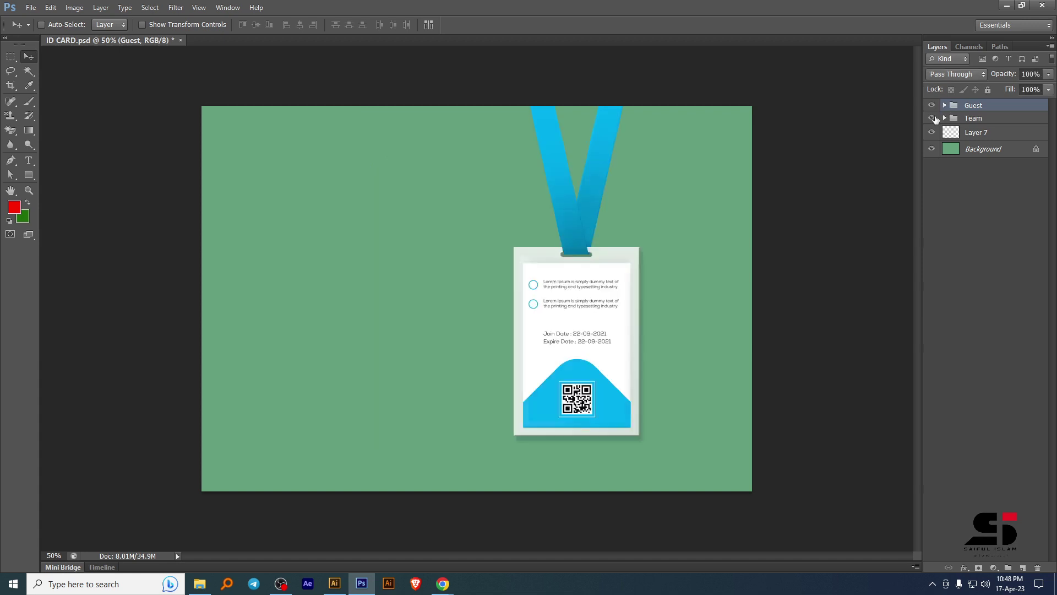
click(932, 105)
Expand the Guest group and collapse the effects lists of its layers to examine its layer structure.
click(944, 105)
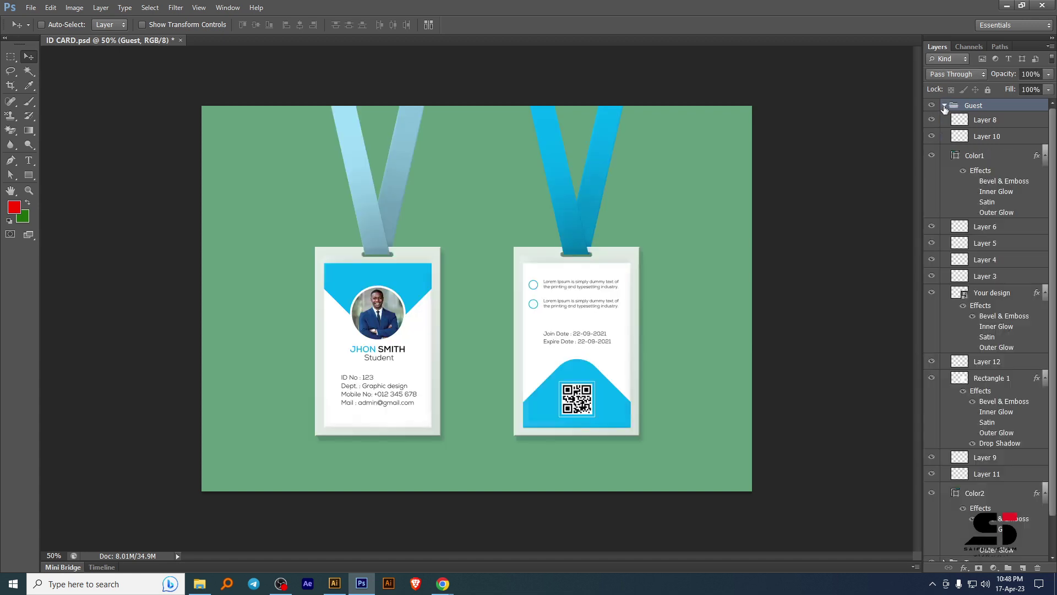
click(944, 105)
click(945, 106)
click(944, 105)
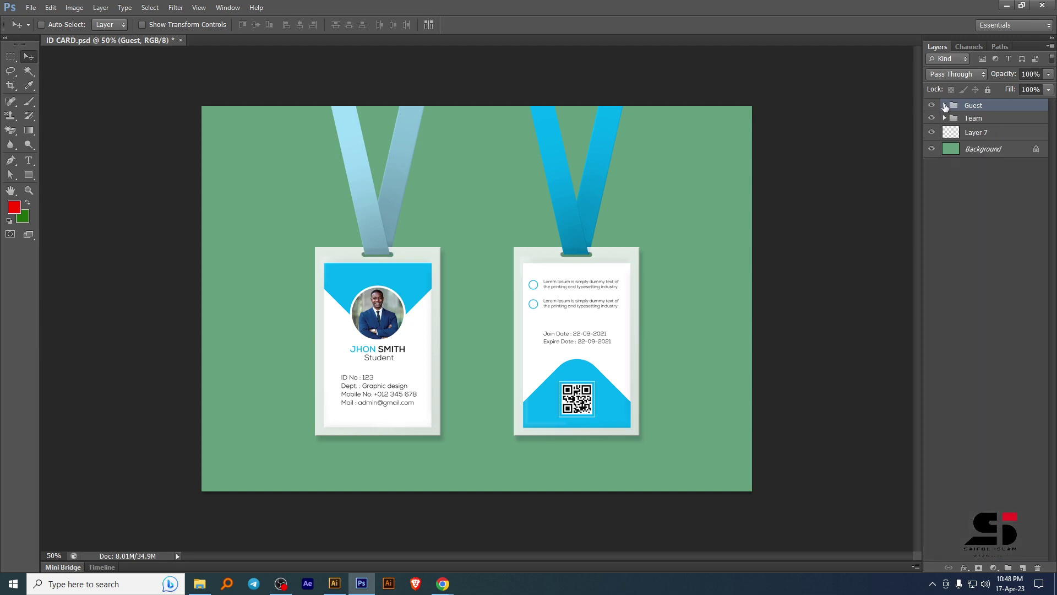
click(944, 105)
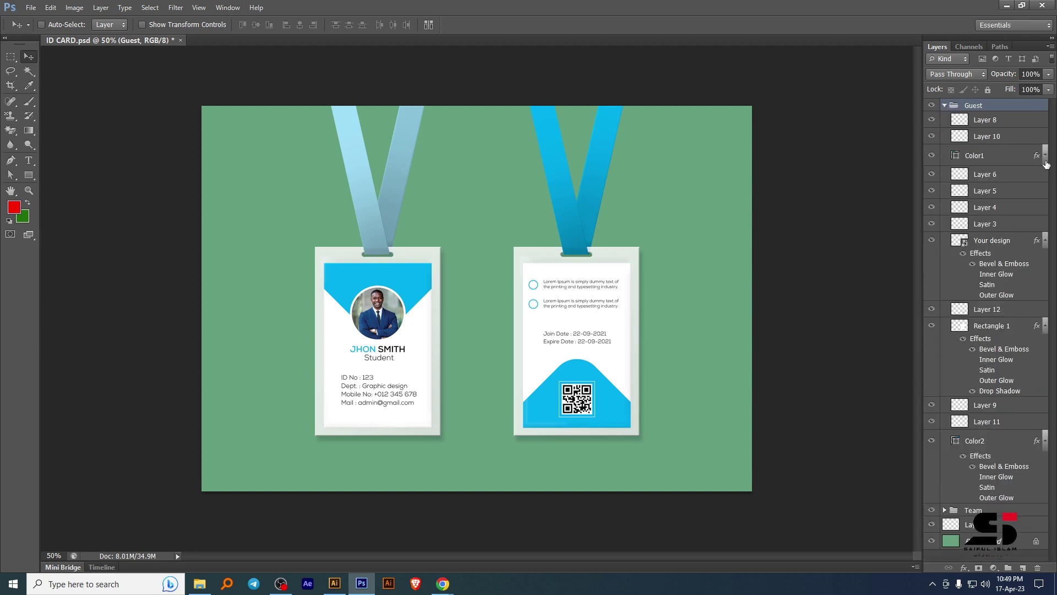
click(1046, 241)
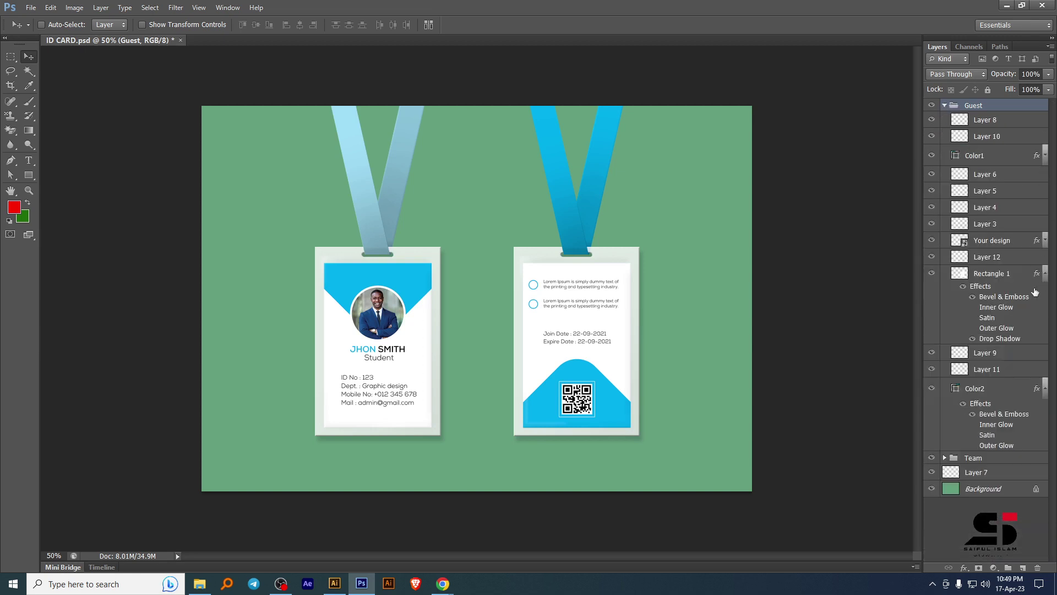
click(1045, 274)
click(1045, 326)
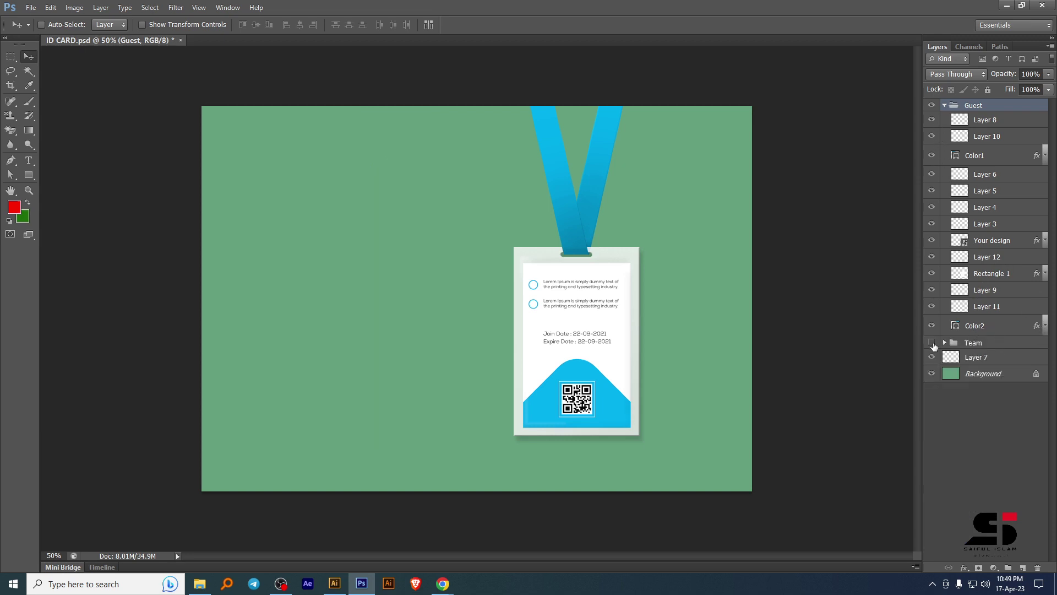
Expand the Team group and briefly hide its Your Design layer to check which artwork it holds.
click(932, 343)
click(945, 343)
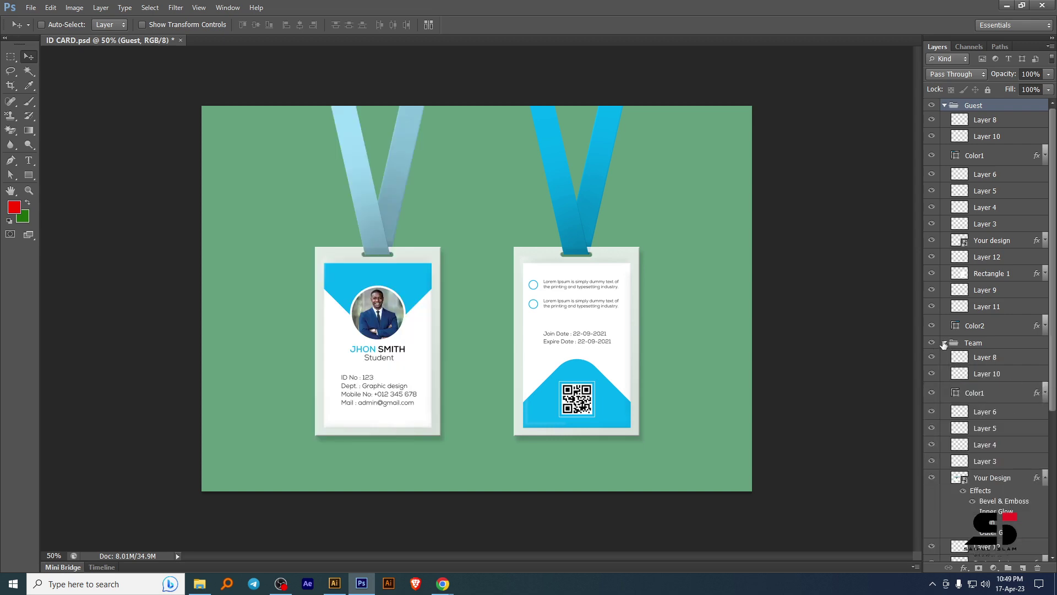
scroll(1018, 441, down, 2)
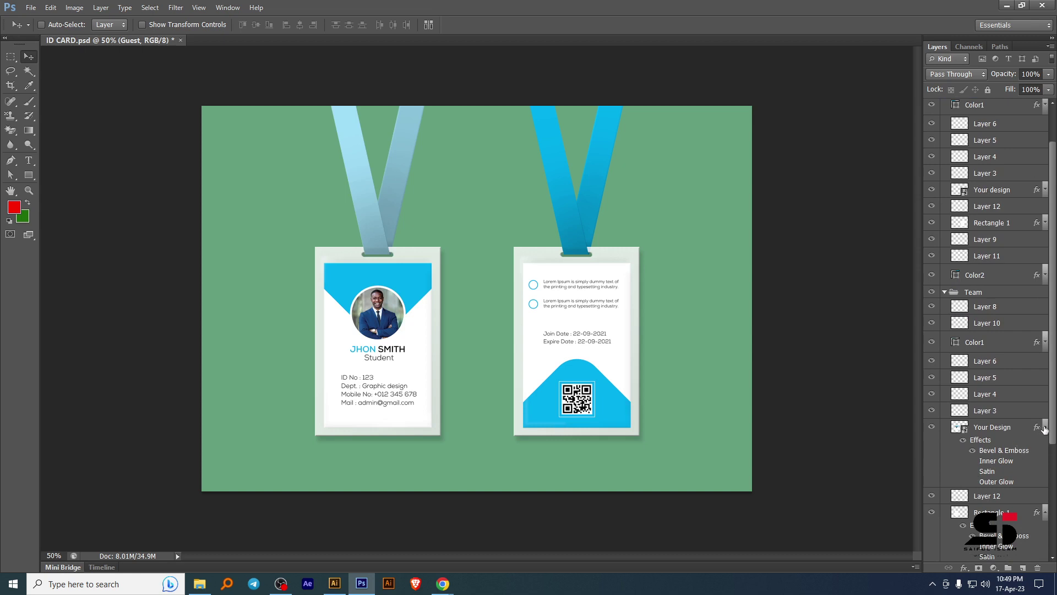
click(1044, 428)
click(932, 427)
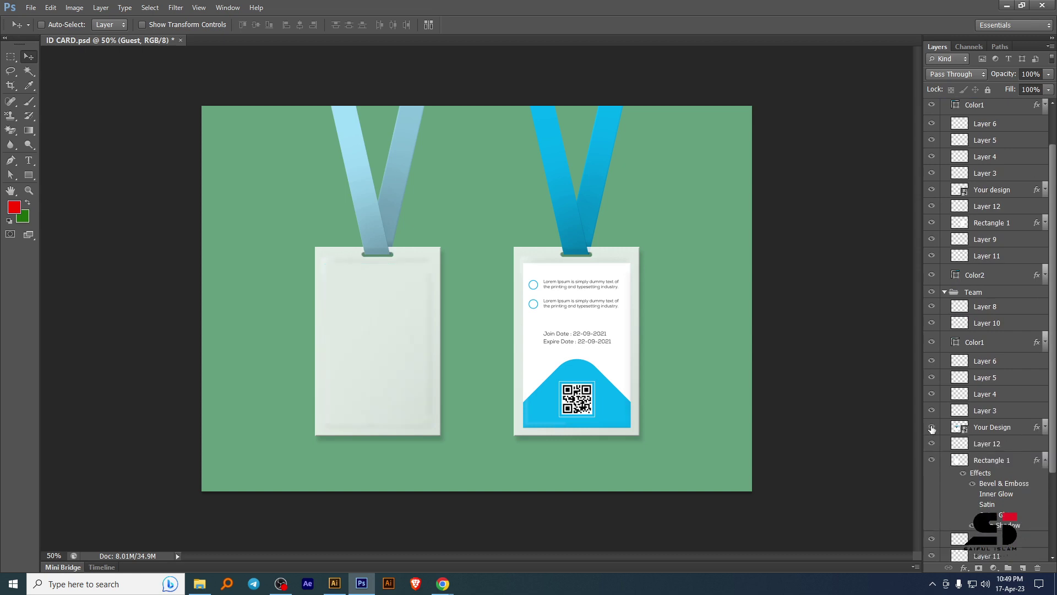
click(932, 427)
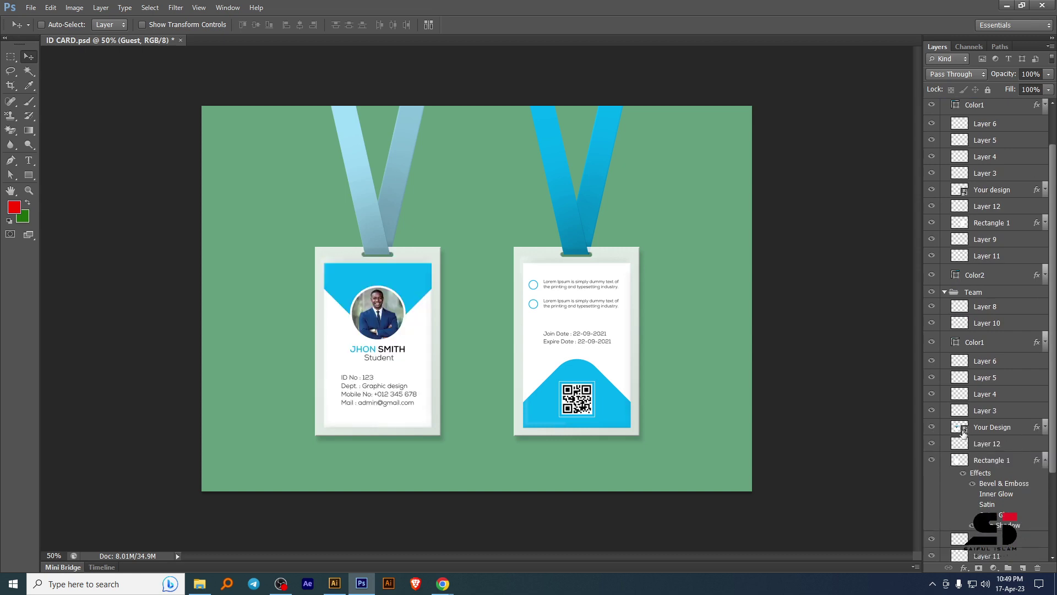
Close ID CARD.psd without saving its changes and minimise Photoshop.
click(182, 41)
click(492, 210)
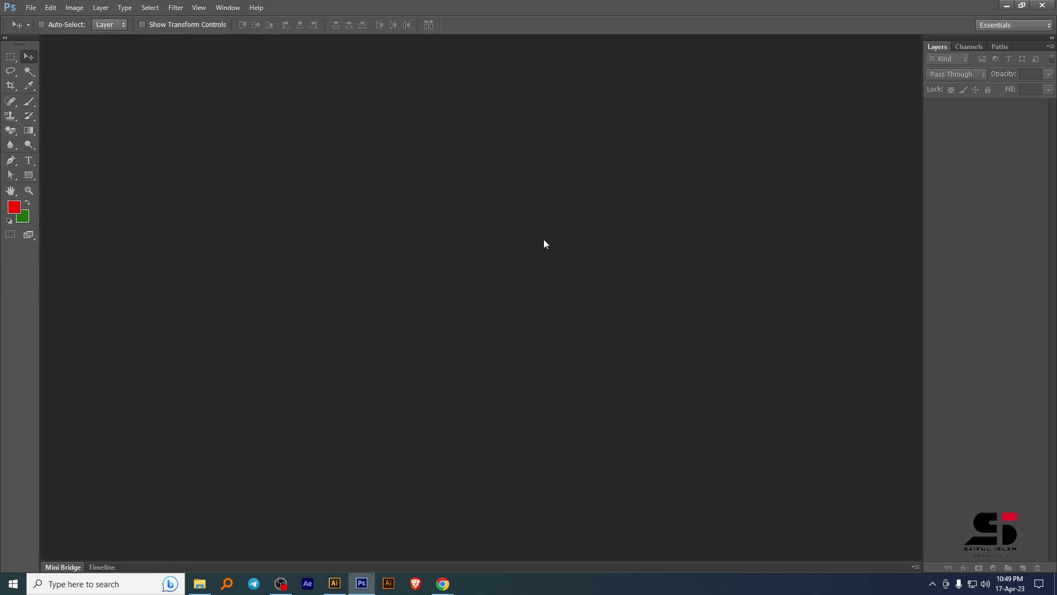
click(1005, 7)
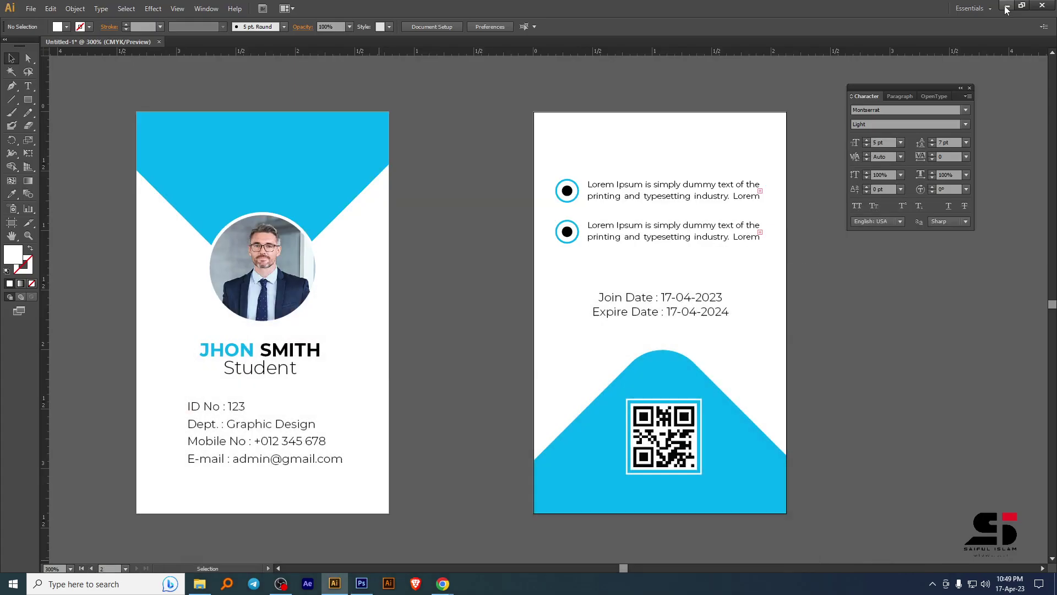
Switch to Chrome, search for goodmockups in place of the QR code page, and open the Good Mockups website.
mouse_move(447, 588)
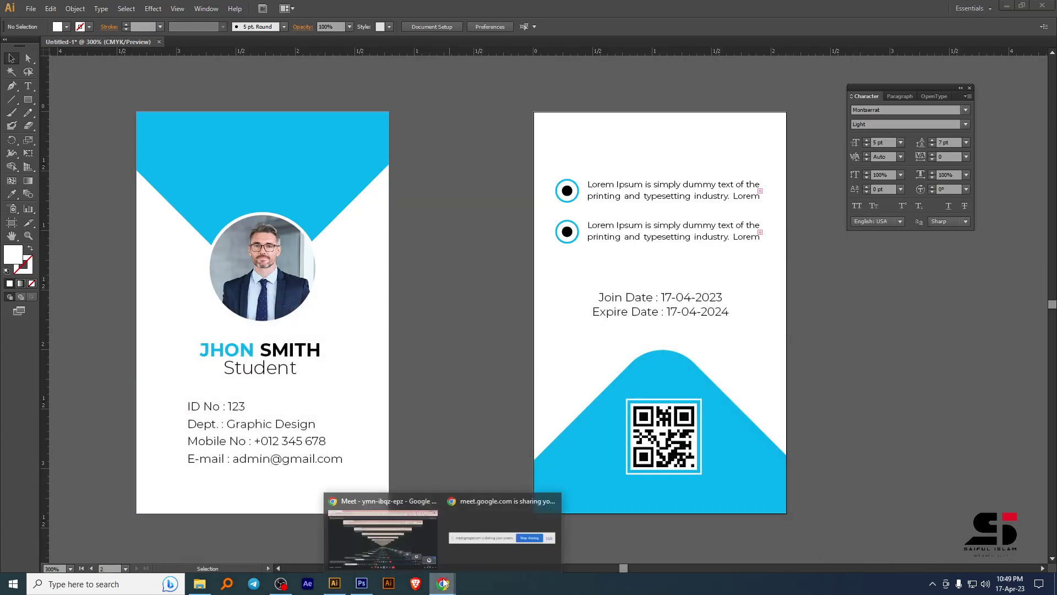
click(384, 520)
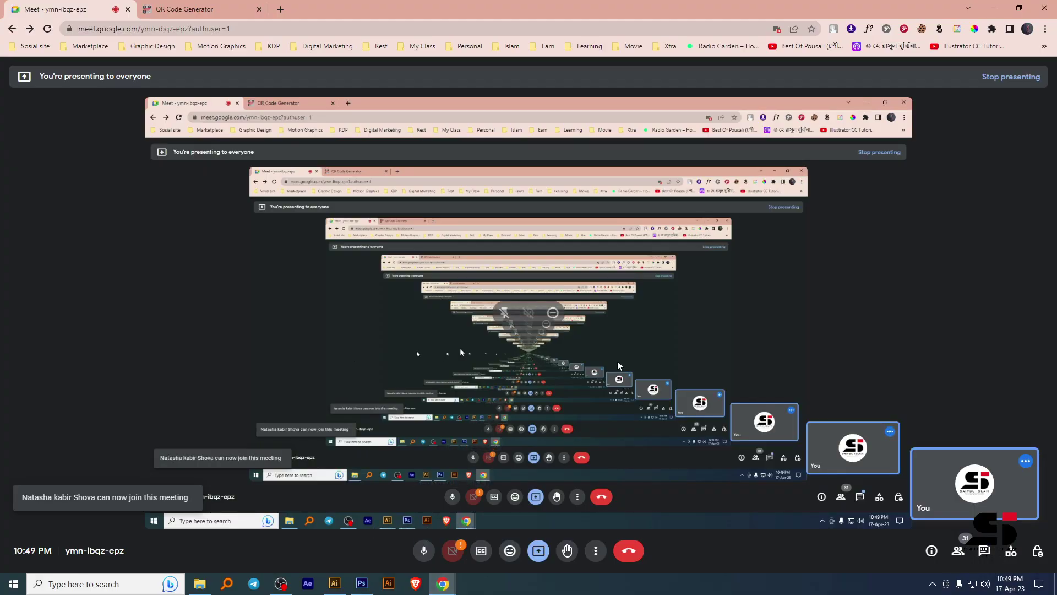
click(226, 10)
click(231, 28)
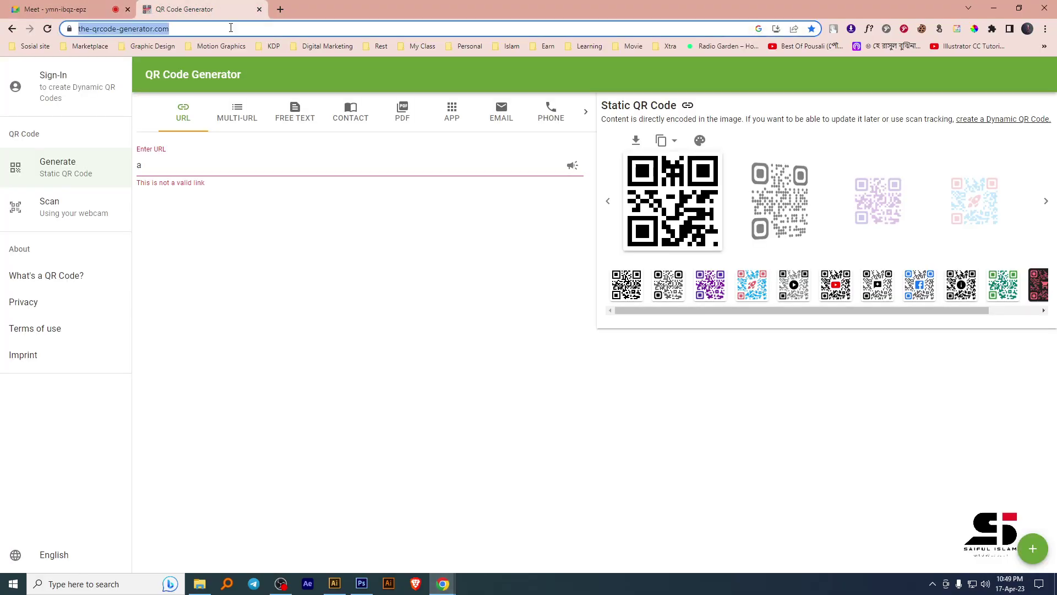
text(good)
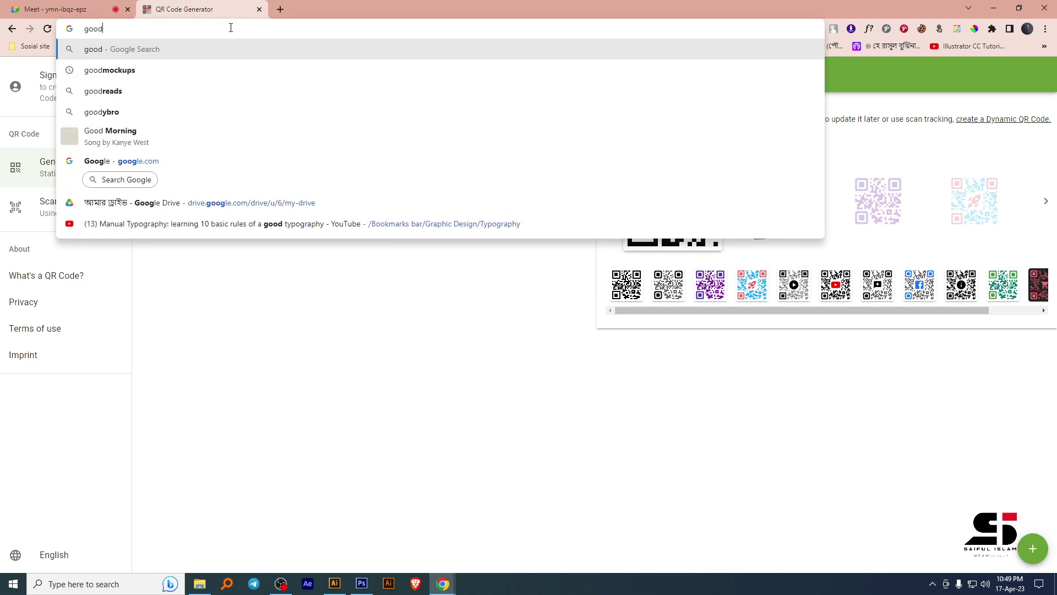
key(Down)
key(Return)
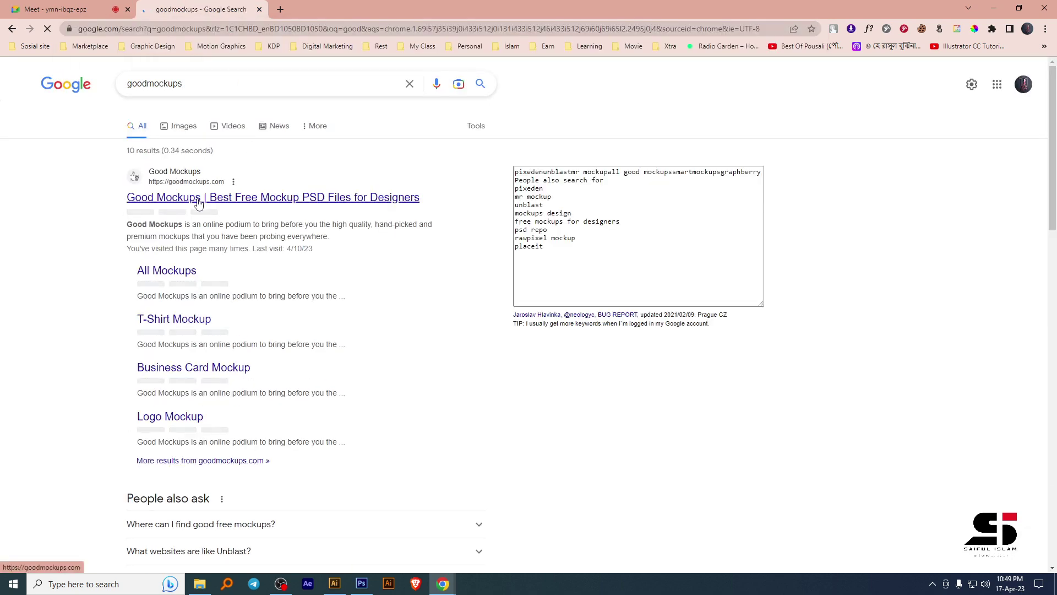
click(199, 199)
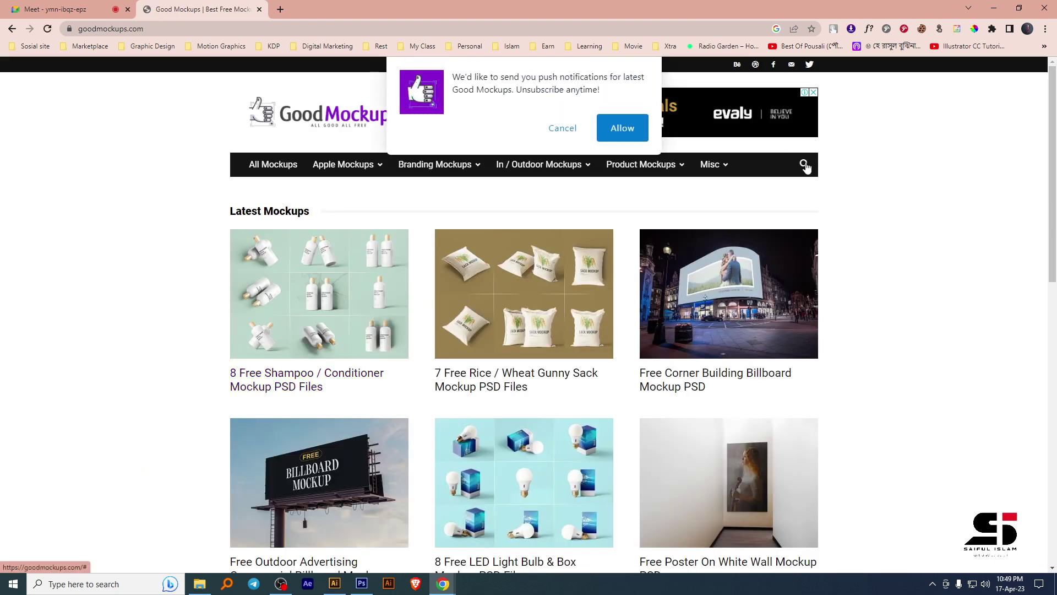
Search the Good Mockups site for "id card" and decline the push notification request.
click(804, 165)
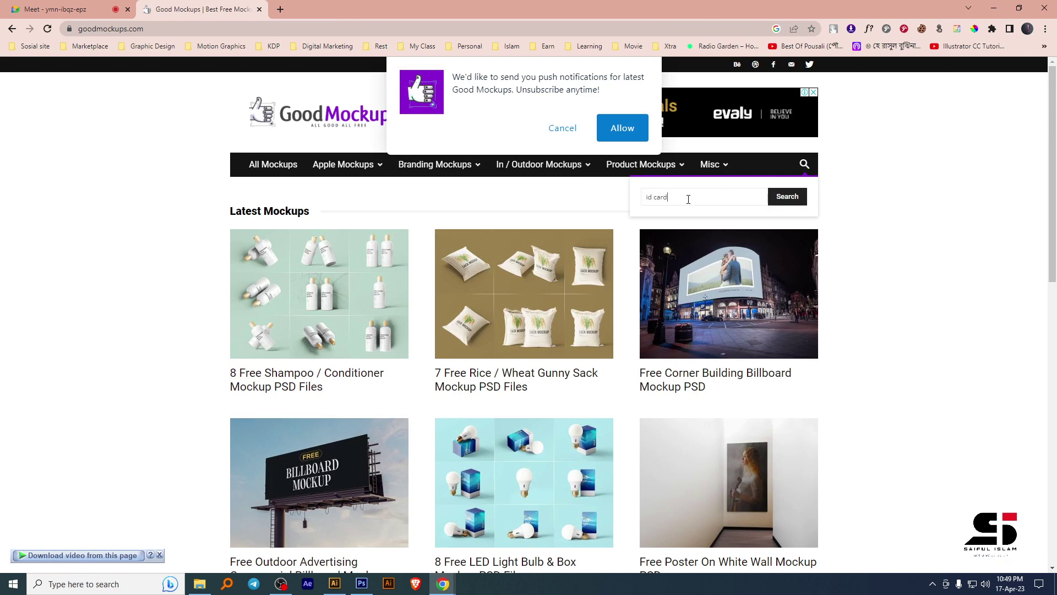
text(id card)
key(Return)
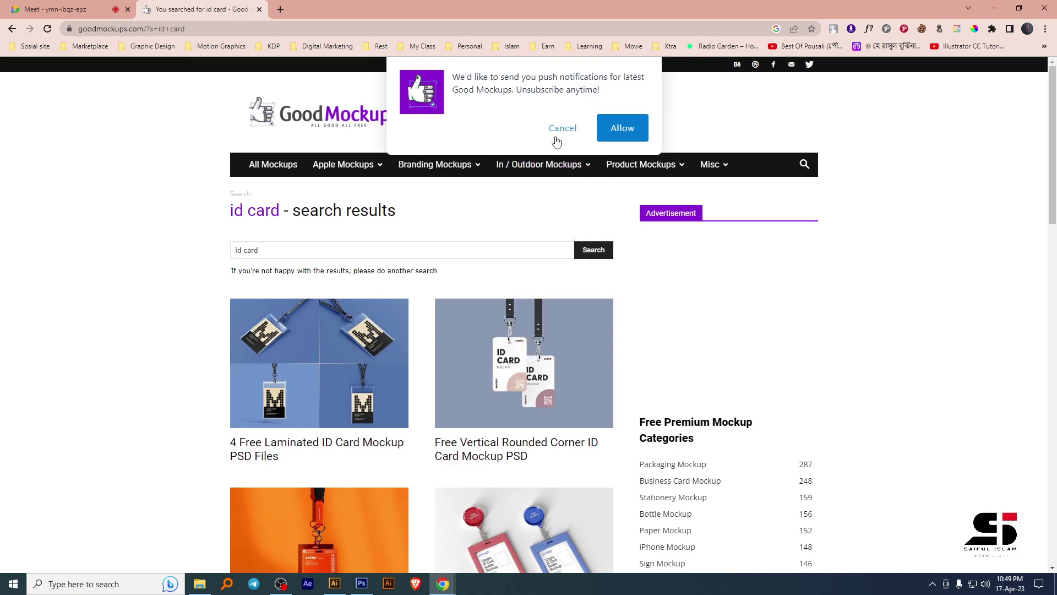
click(570, 128)
Browse the first two pages of ID card search results for available mockup designs.
scroll(127, 361, down, 7)
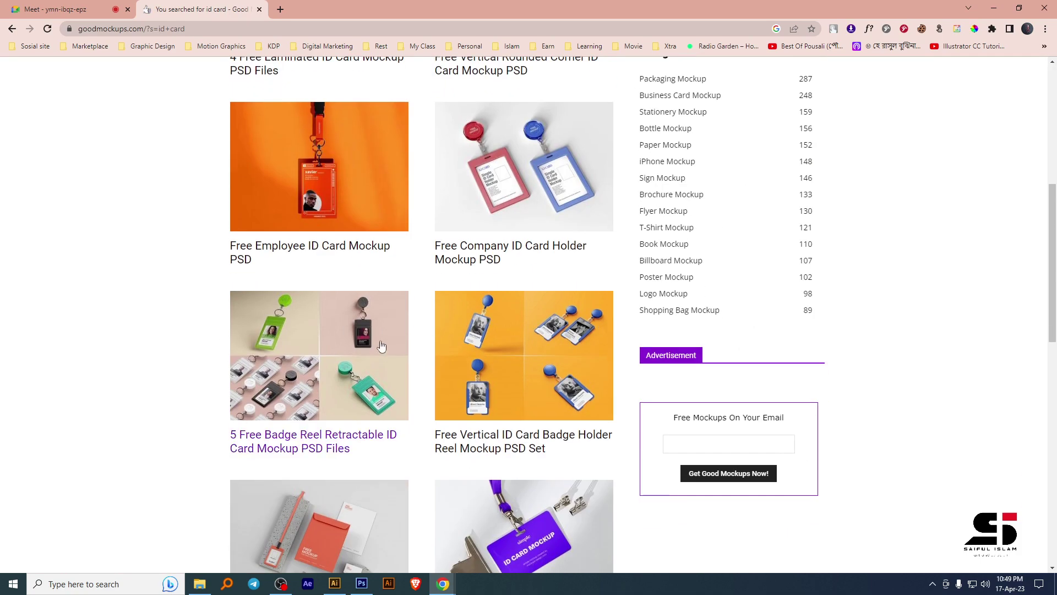
scroll(184, 364, up, 4)
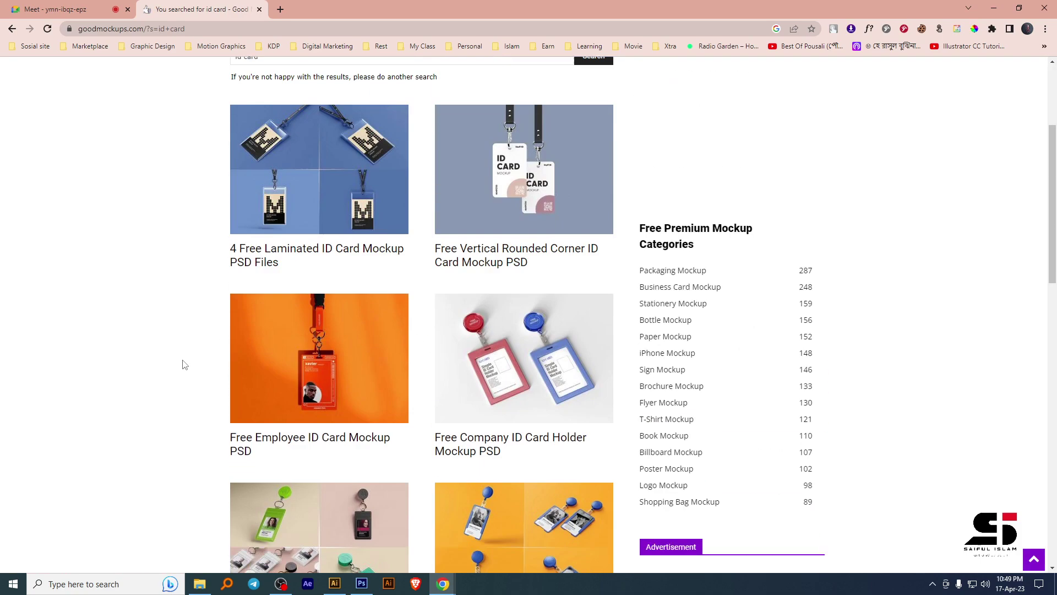
scroll(121, 334, down, 11)
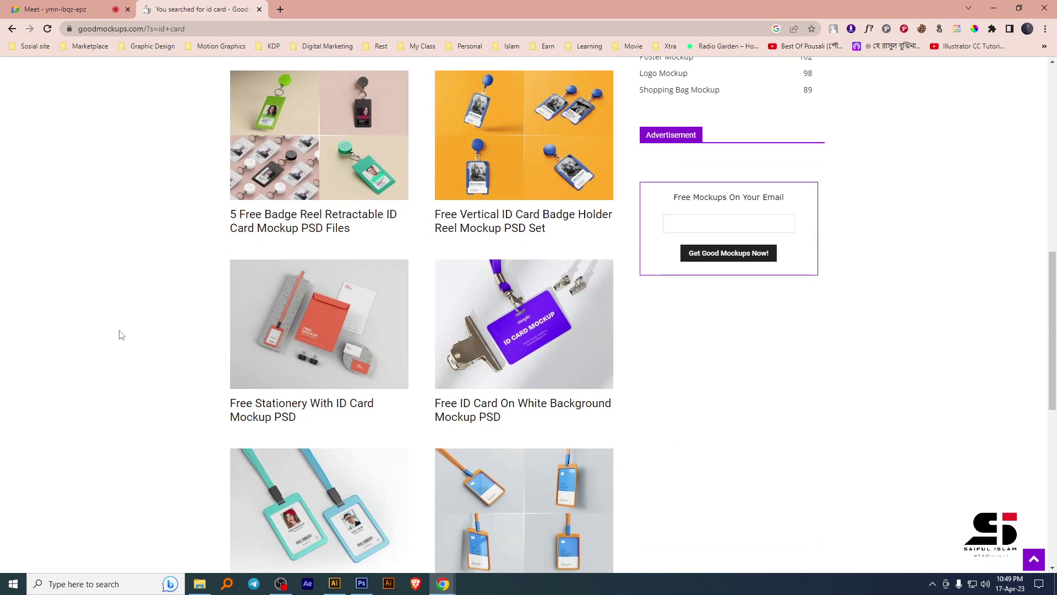
scroll(122, 335, down, 1)
scroll(127, 313, down, 5)
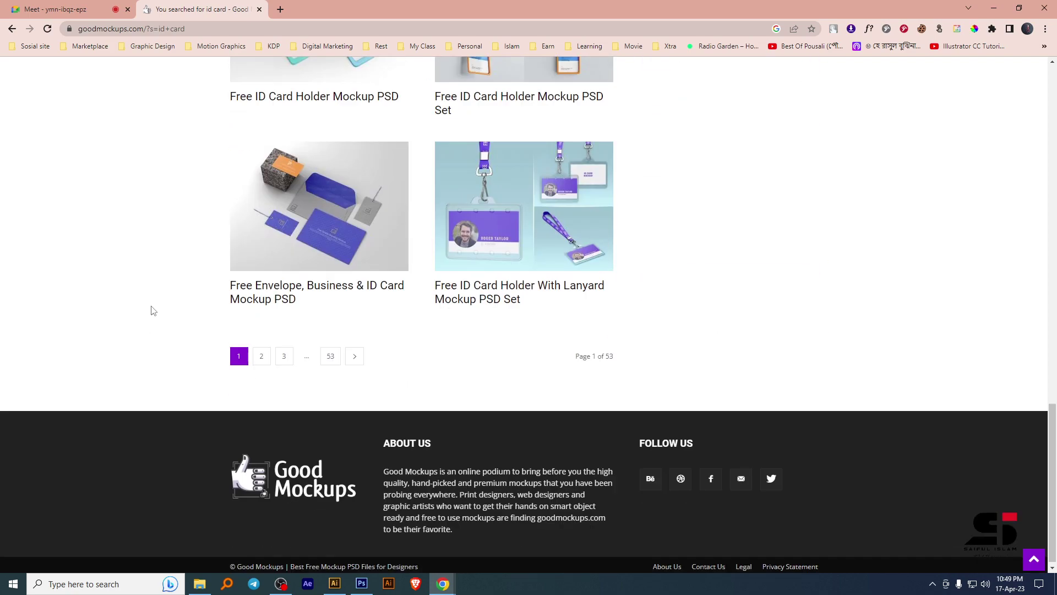
click(261, 355)
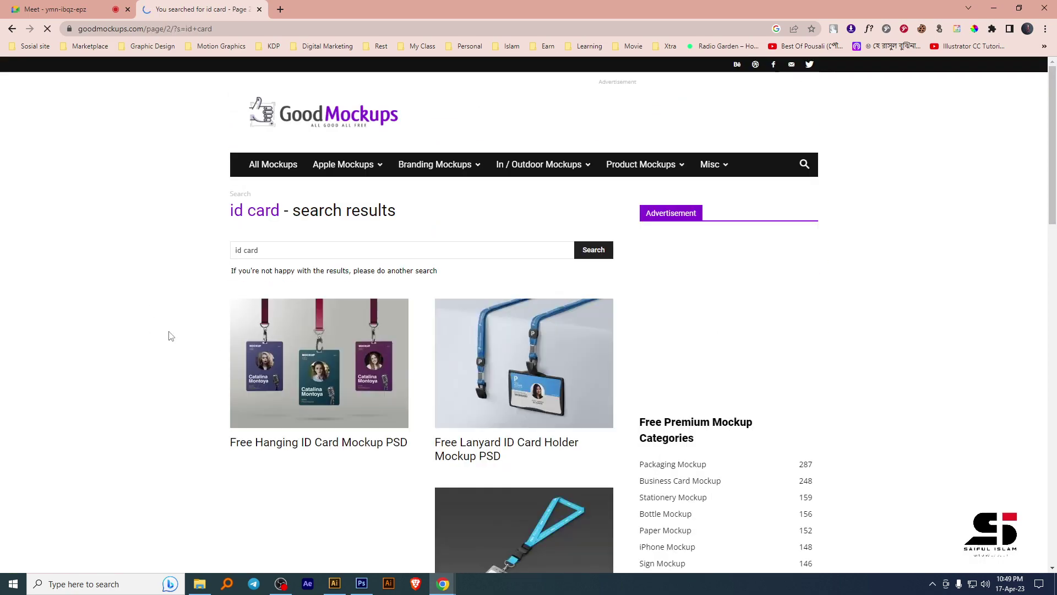
scroll(121, 360, down, 4)
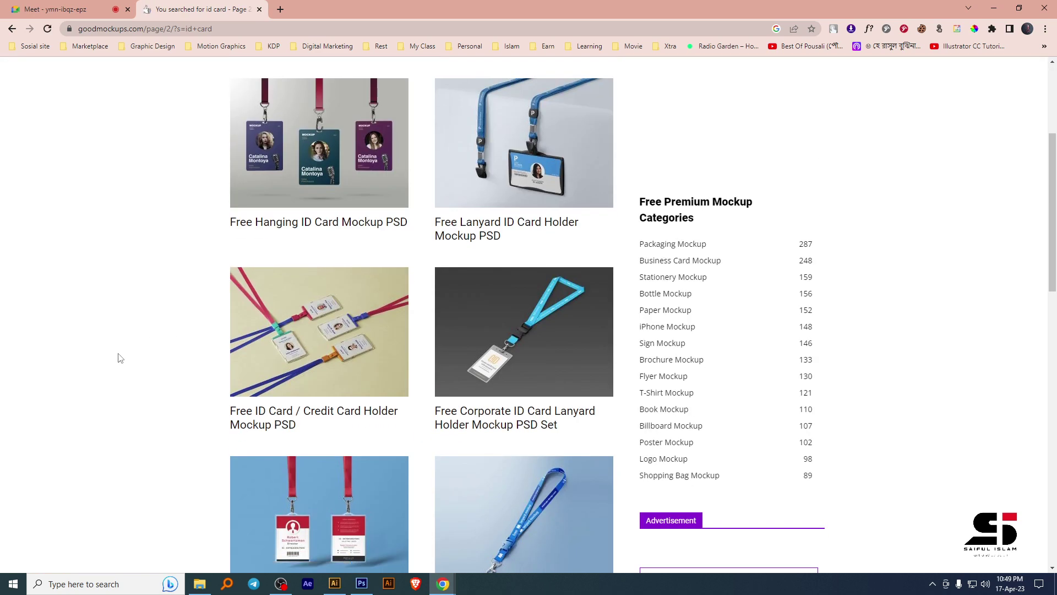
scroll(118, 359, down, 5)
scroll(118, 359, down, 5)
scroll(149, 406, down, 4)
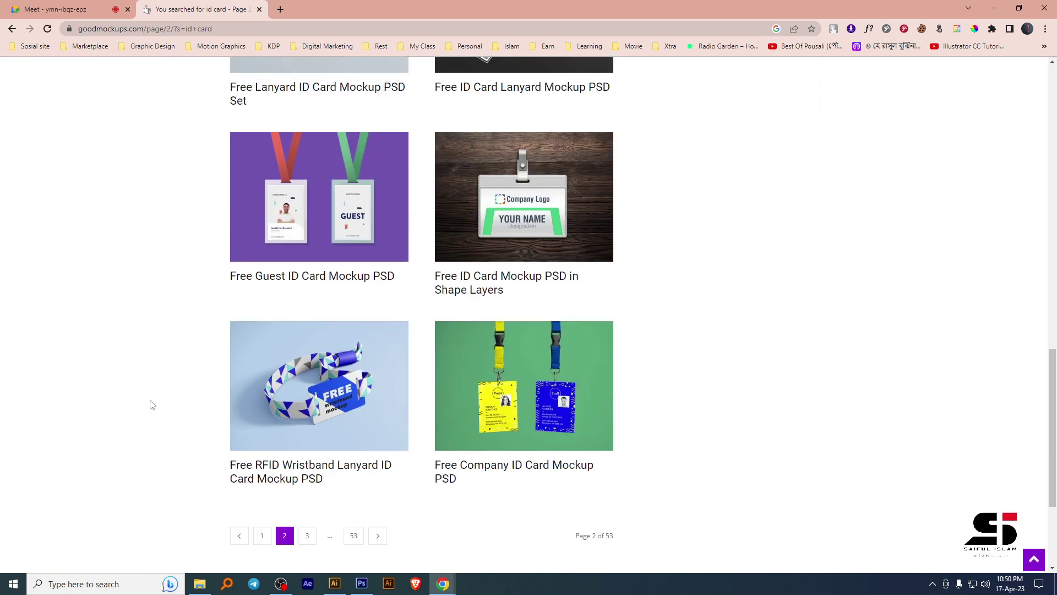
scroll(155, 393, down, 2)
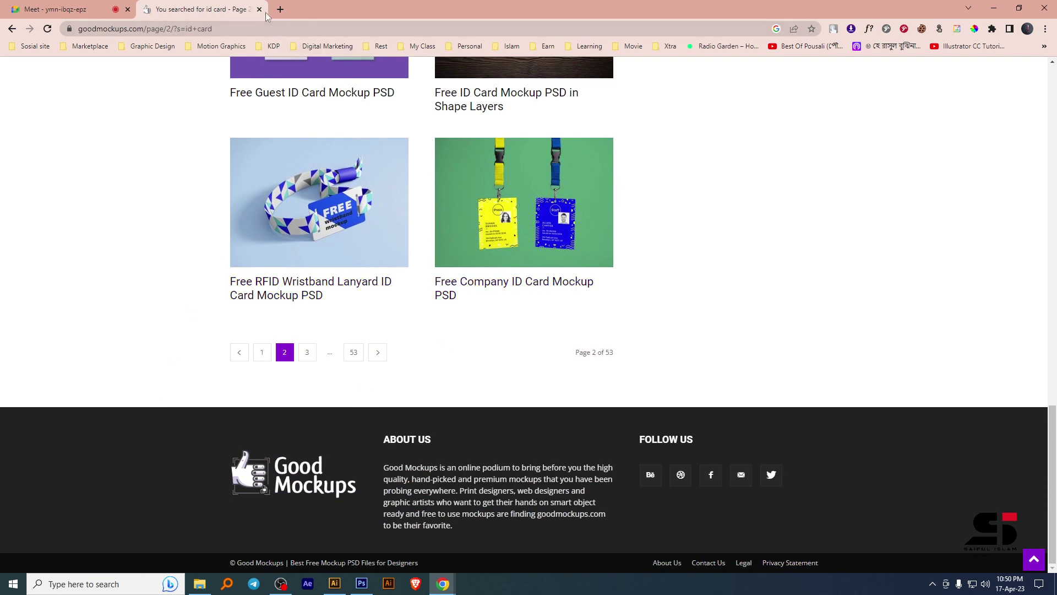
drag(169, 29, 24, 33)
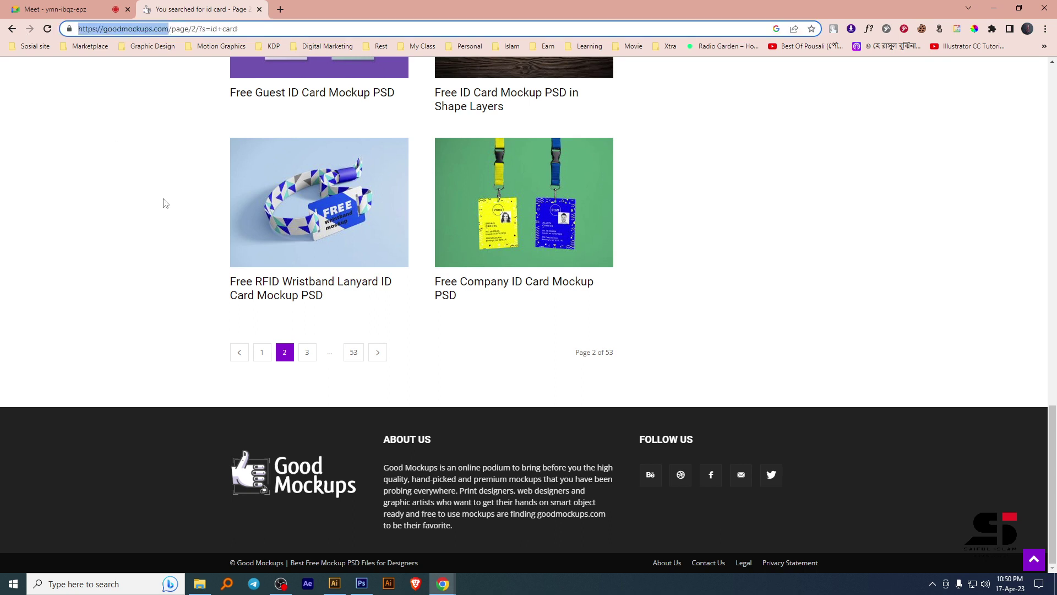
click(31, 47)
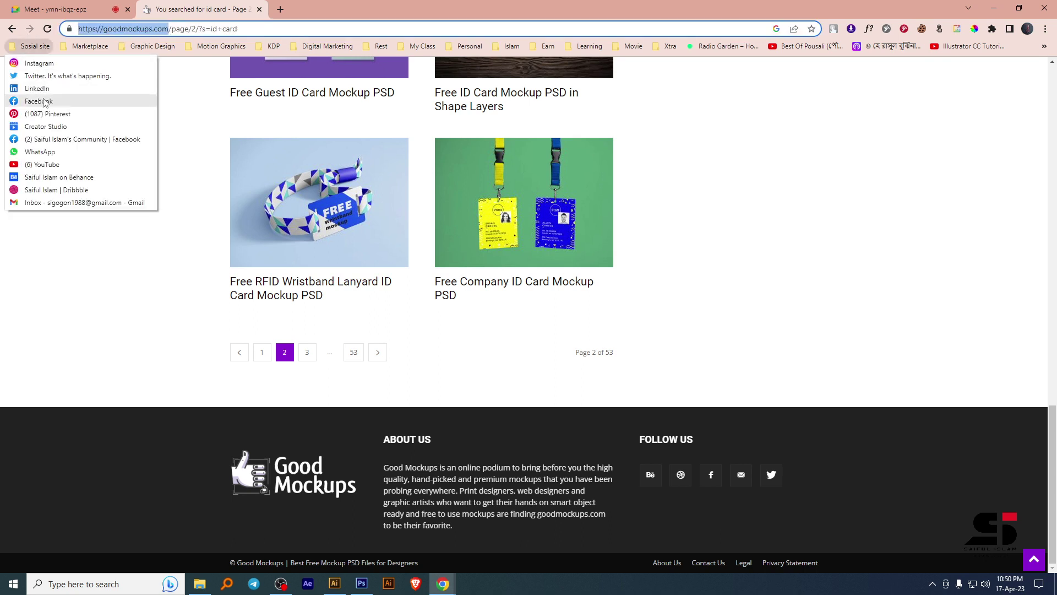
click(44, 102)
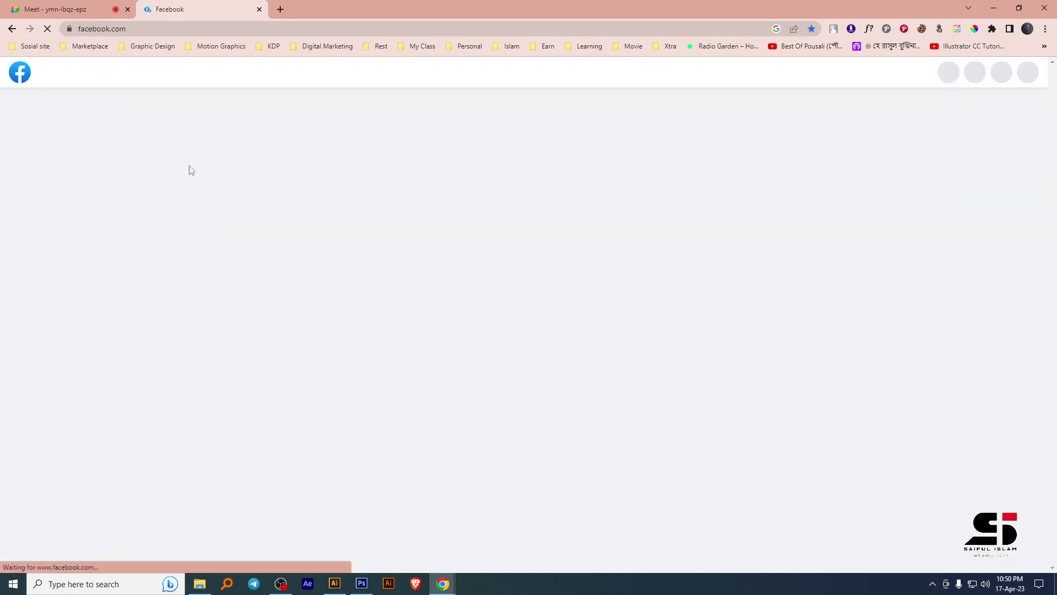